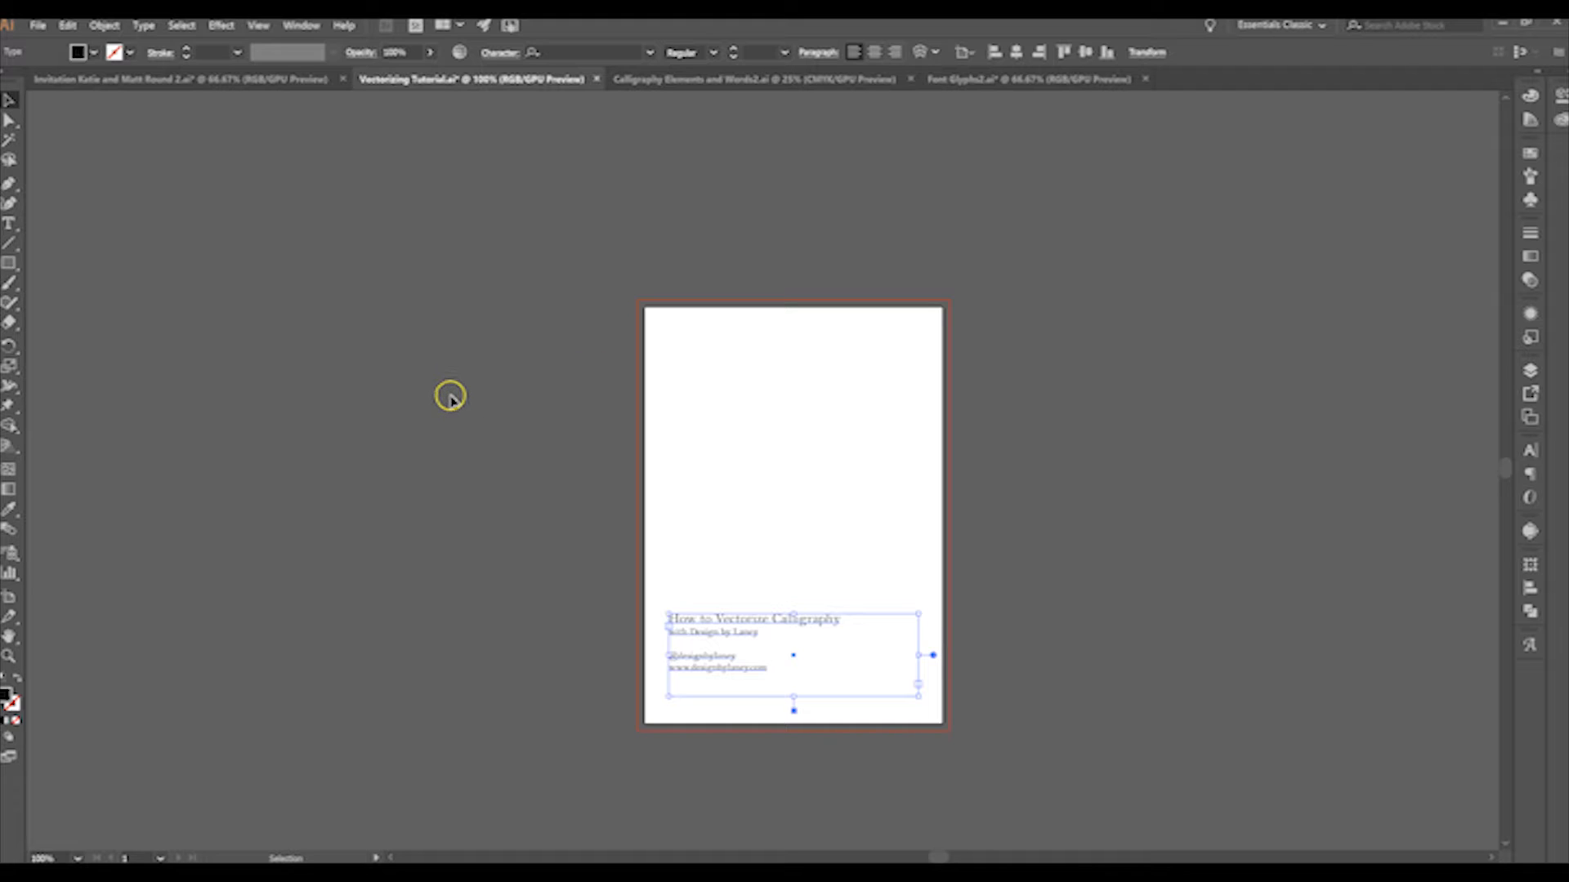
# Add a point-type letter "o" in the middle of the artboard, above the title text
pyautogui.moveTo(617, 829)
pyautogui.click(821, 525)
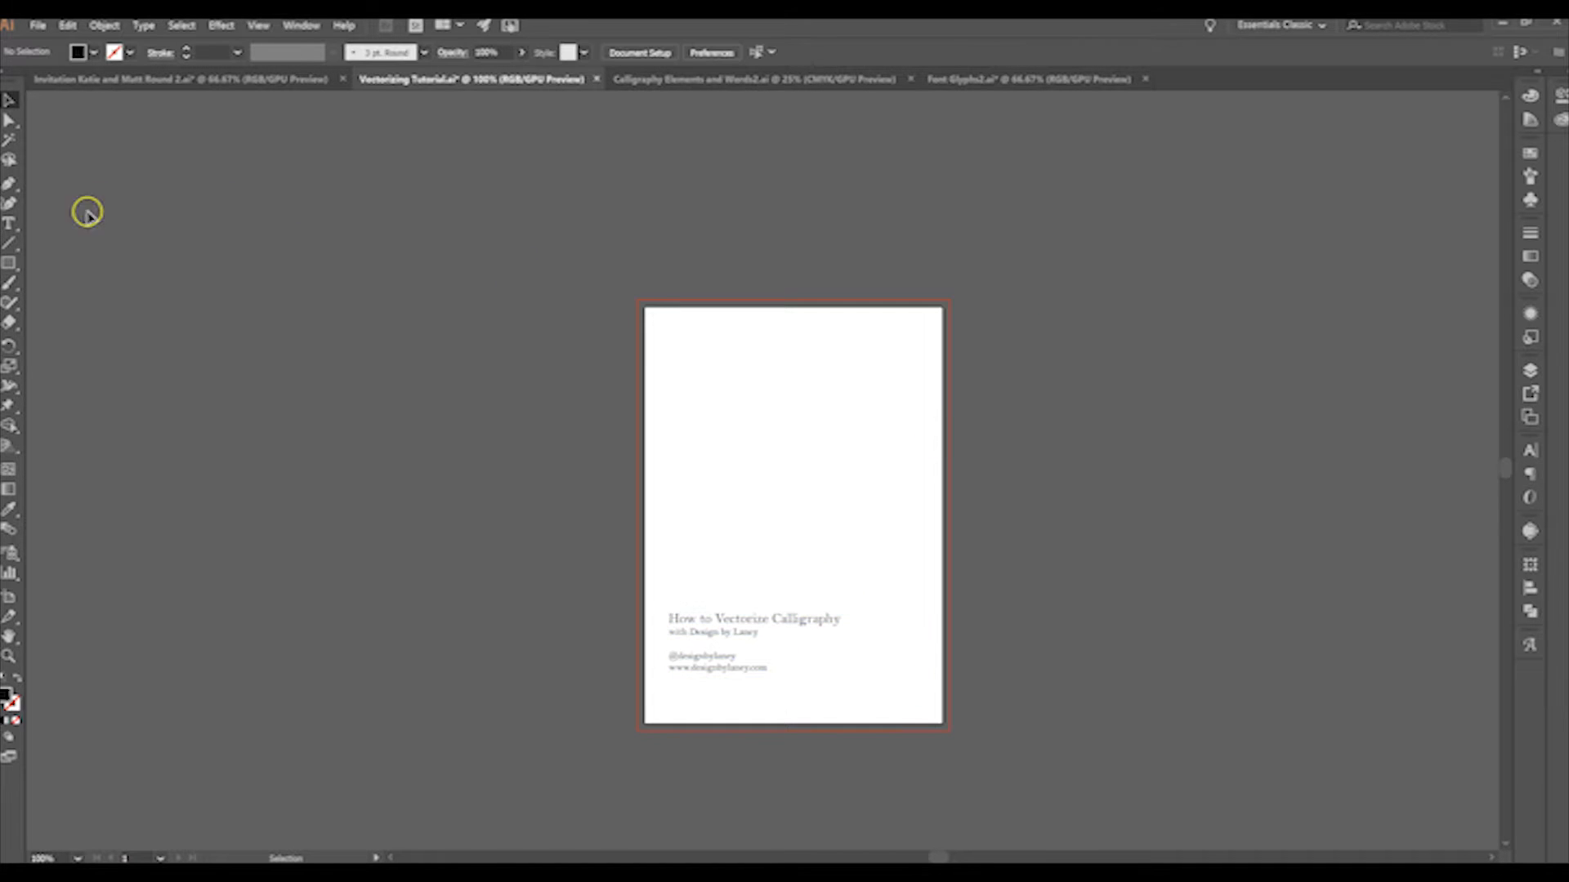
pyautogui.click(9, 223)
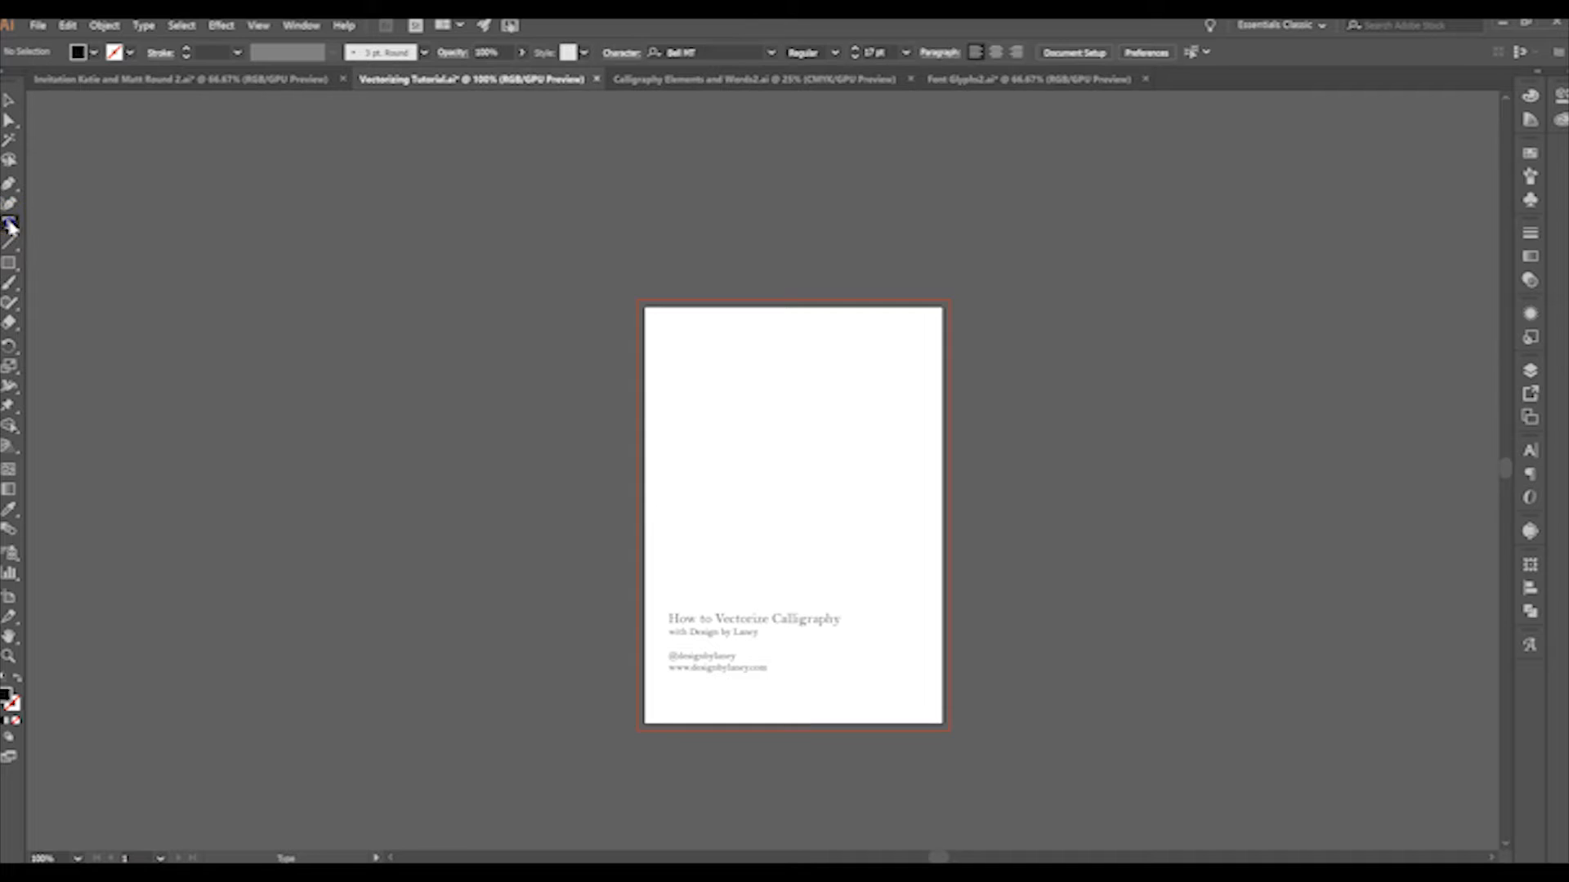
pyautogui.click(760, 490)
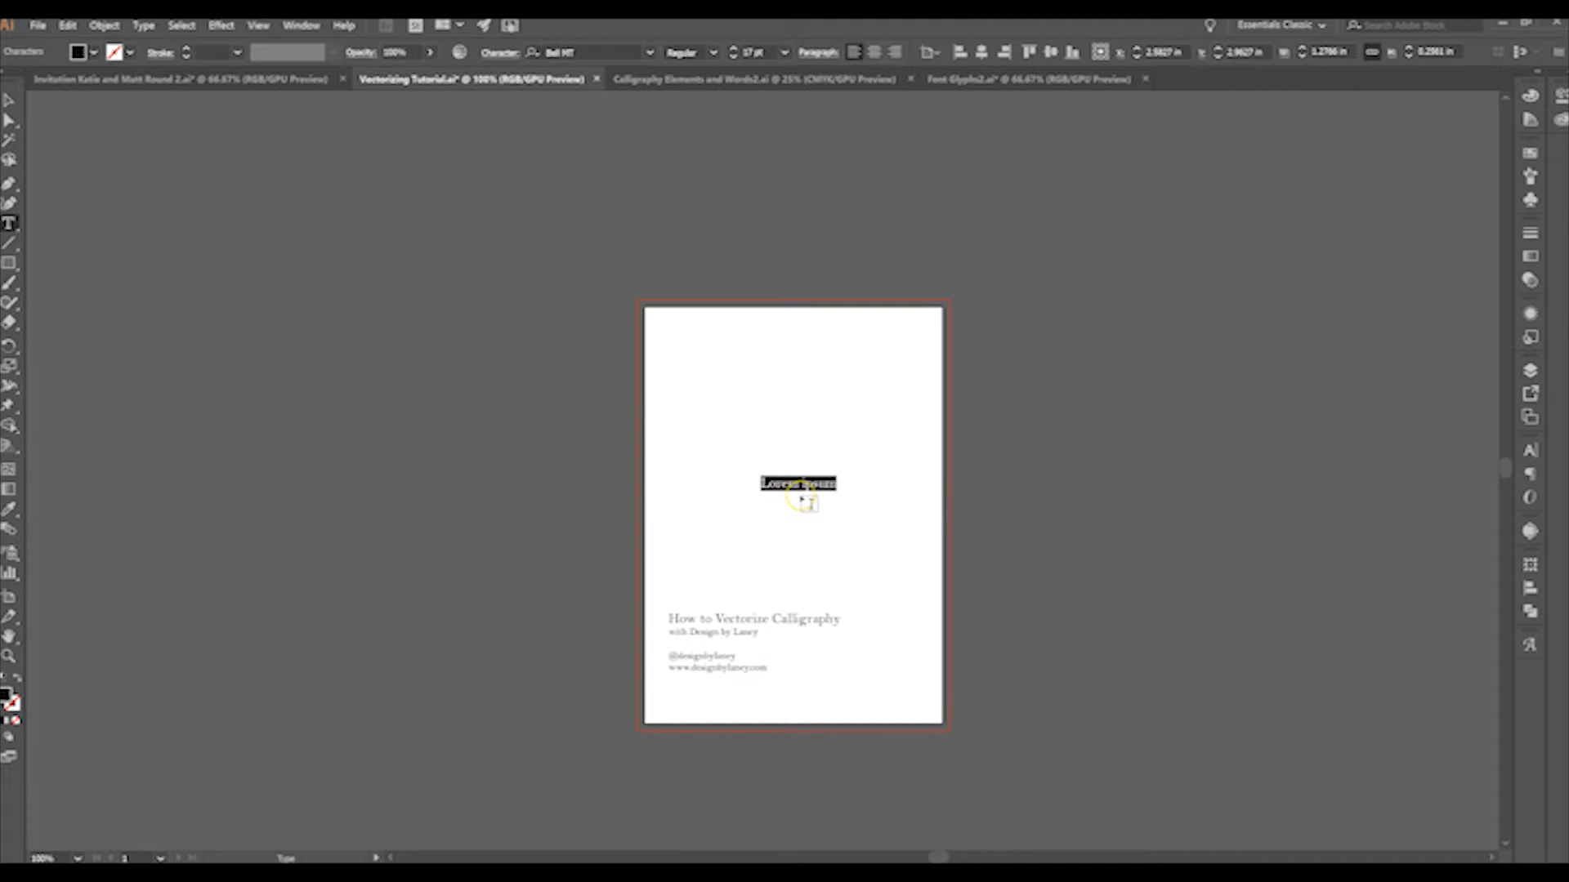
pyautogui.write('o')
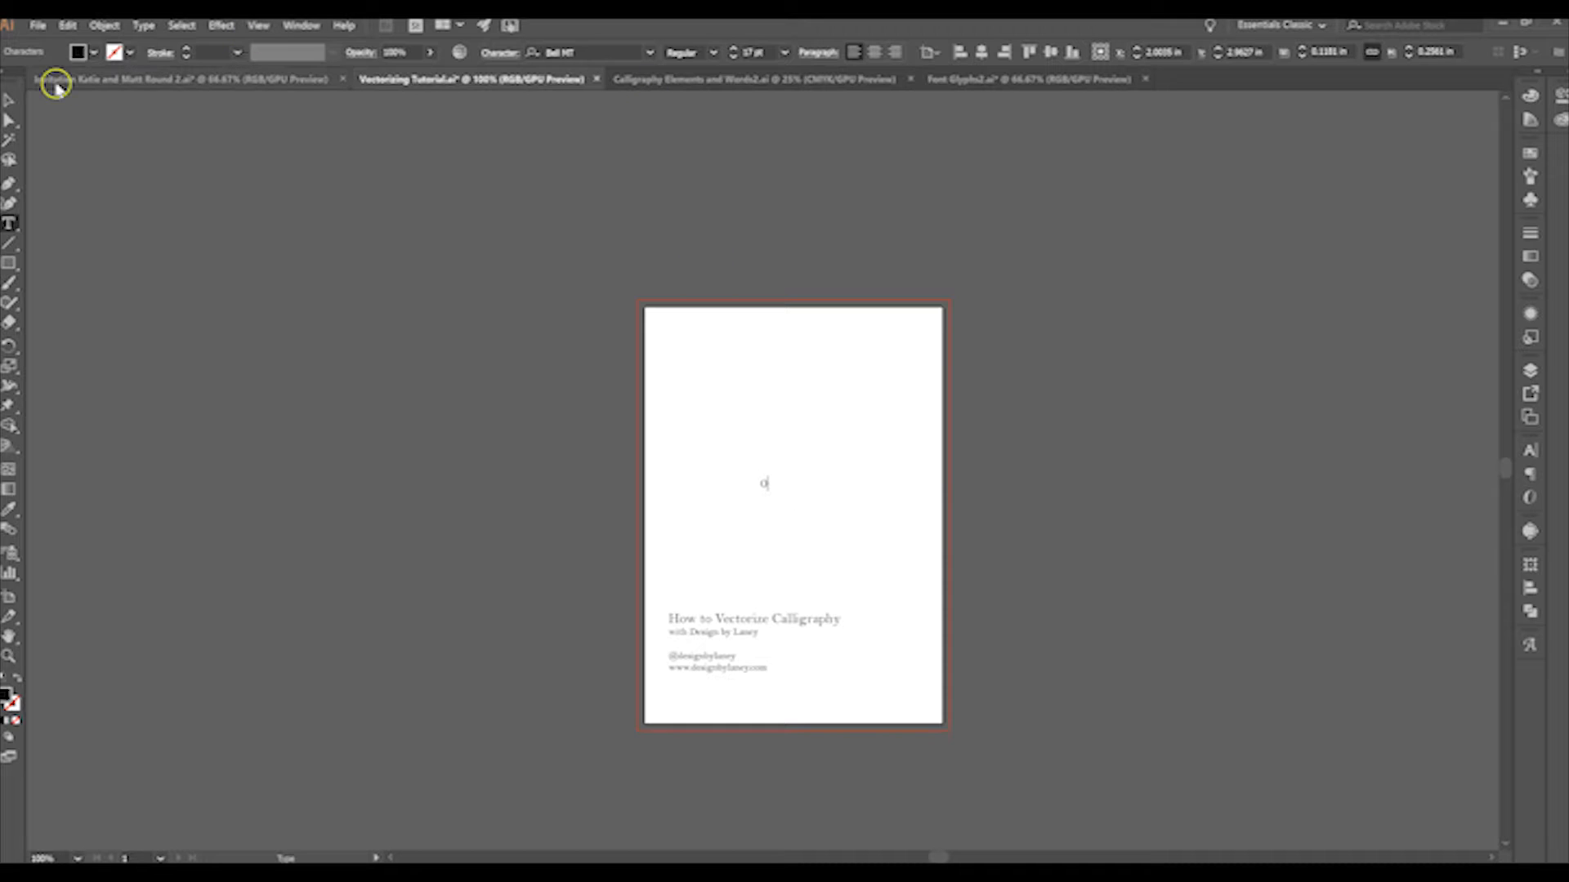
pyautogui.click(10, 99)
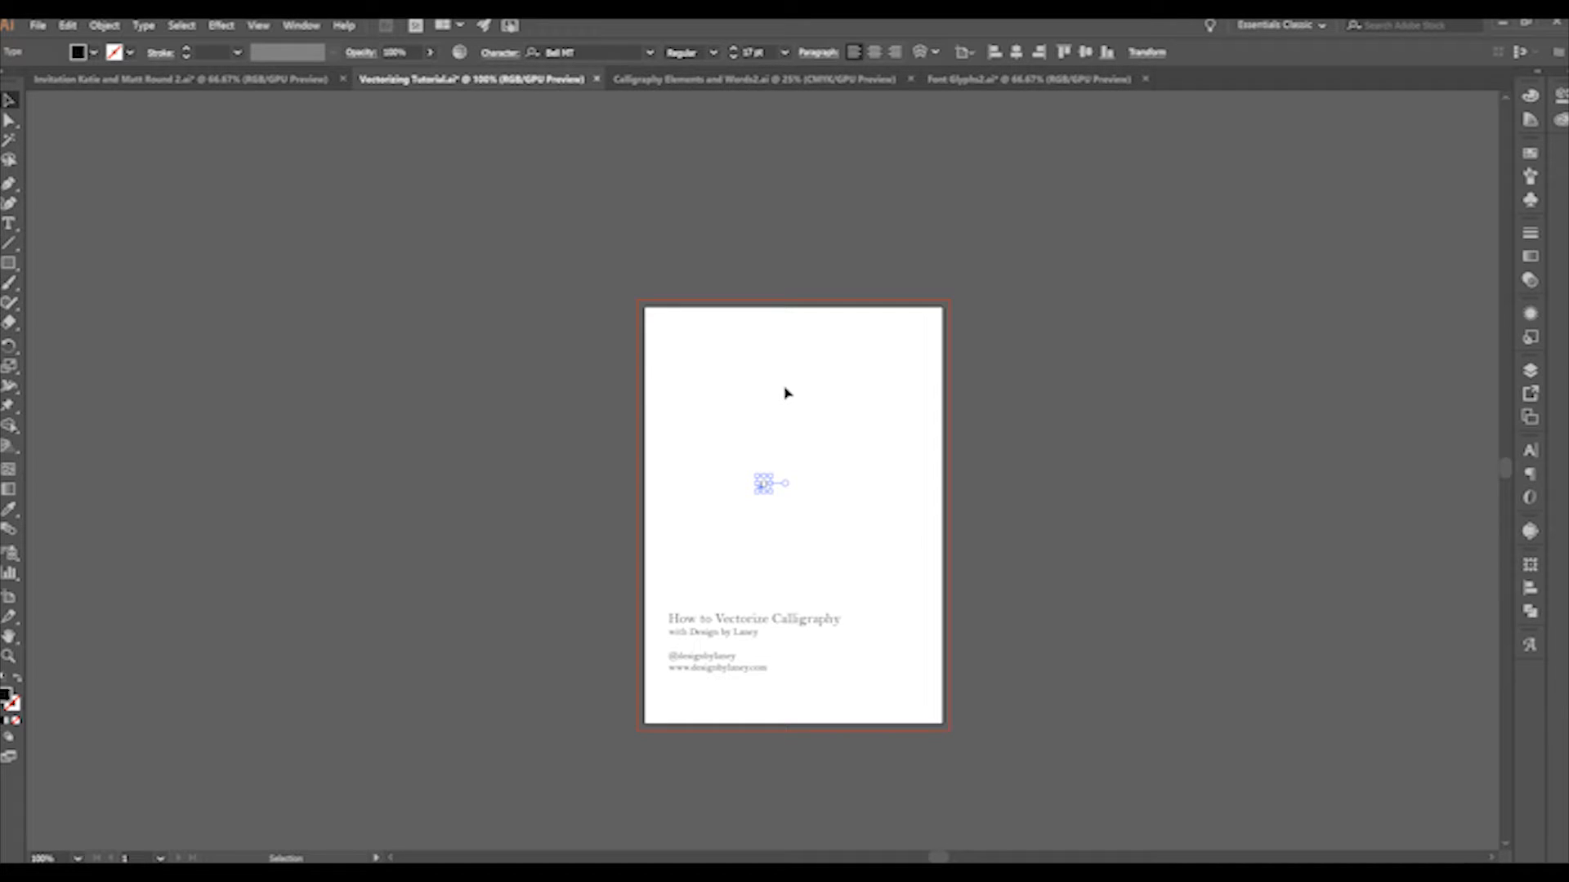
# Convert the letter "o" from live type to outlines
pyautogui.hotkey('ctrl', '=')
pyautogui.hotkey('ctrl', '=')
pyautogui.hotkey('ctrl', '=')
pyautogui.hotkey('ctrl', '=')
pyautogui.hotkey('ctrl', '=')
pyautogui.hotkey('ctrl', '=')
pyautogui.press('Escape')
pyautogui.rightClick(788, 487)
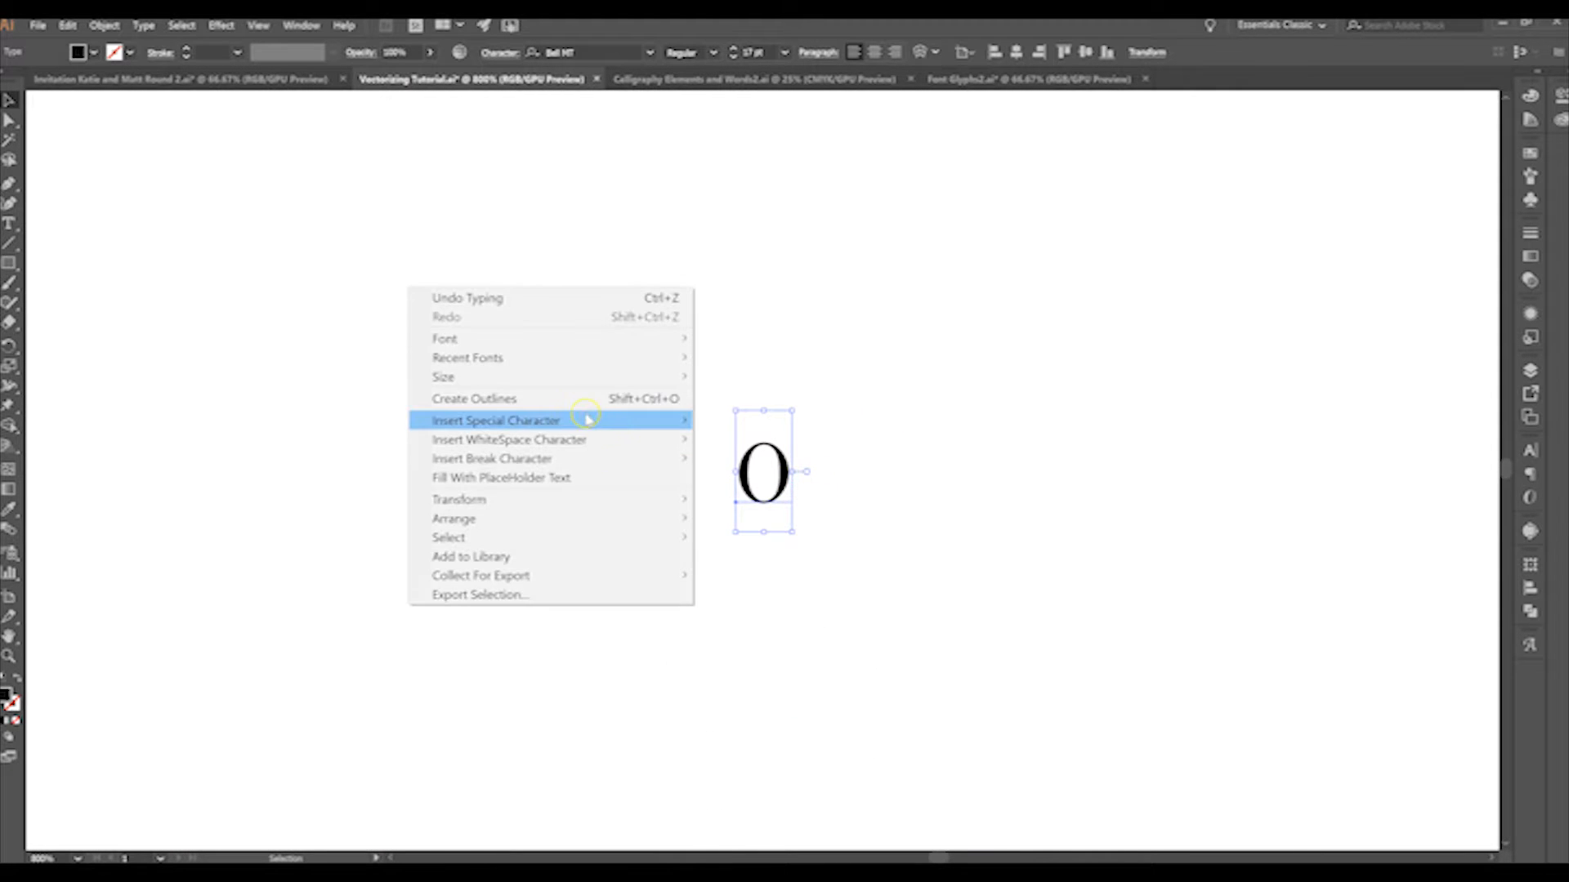
pyautogui.click(589, 399)
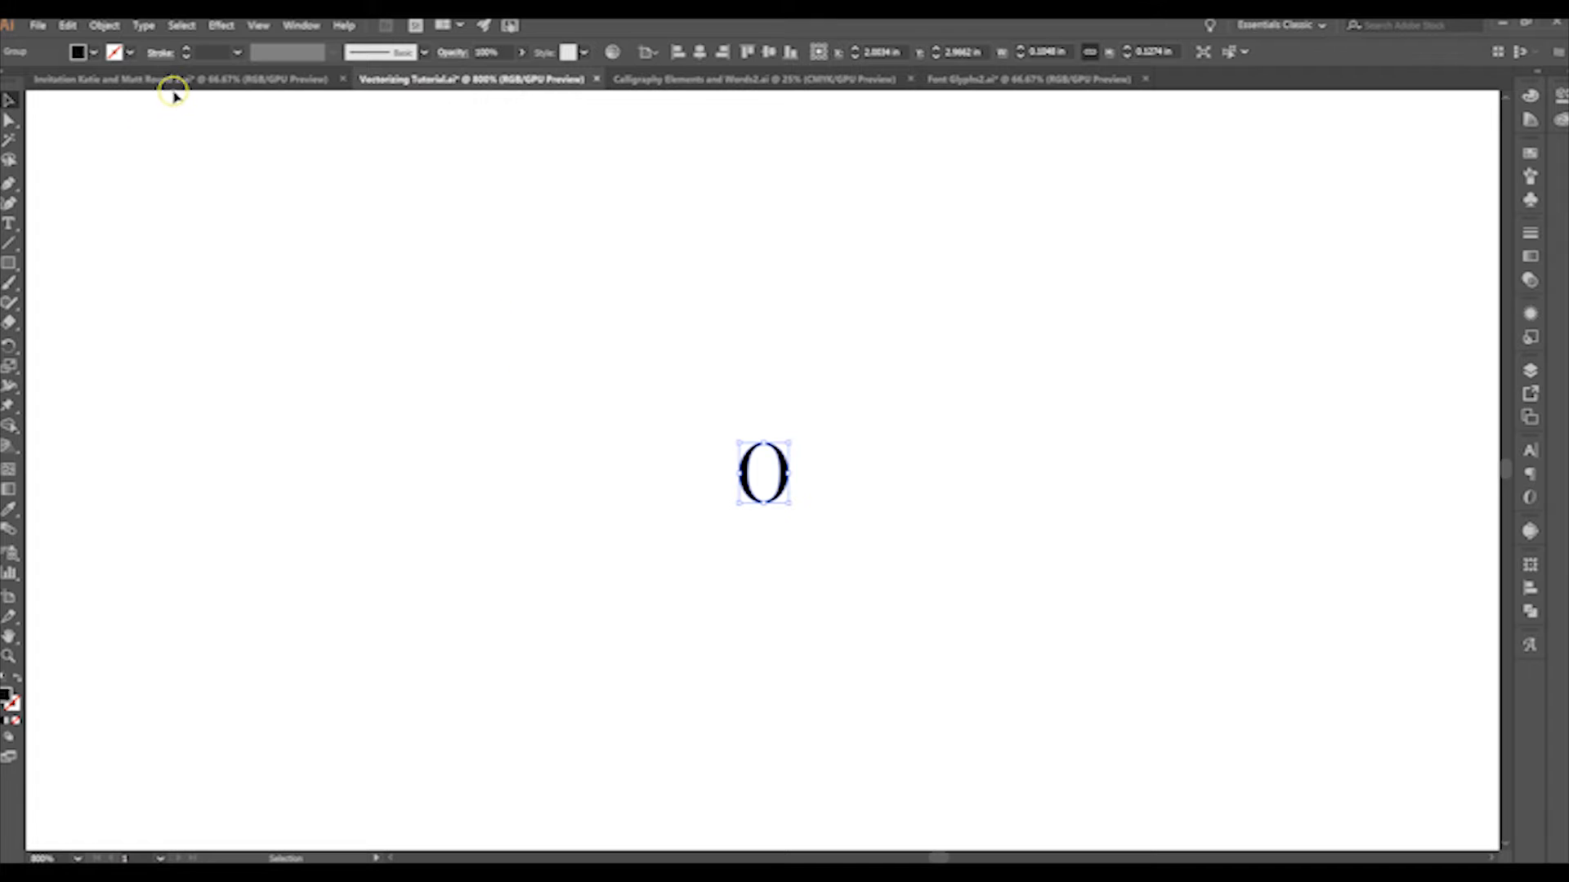
# Examine the anchor points and direction handles along the outer and inner paths of the outlined letter
pyautogui.click(9, 121)
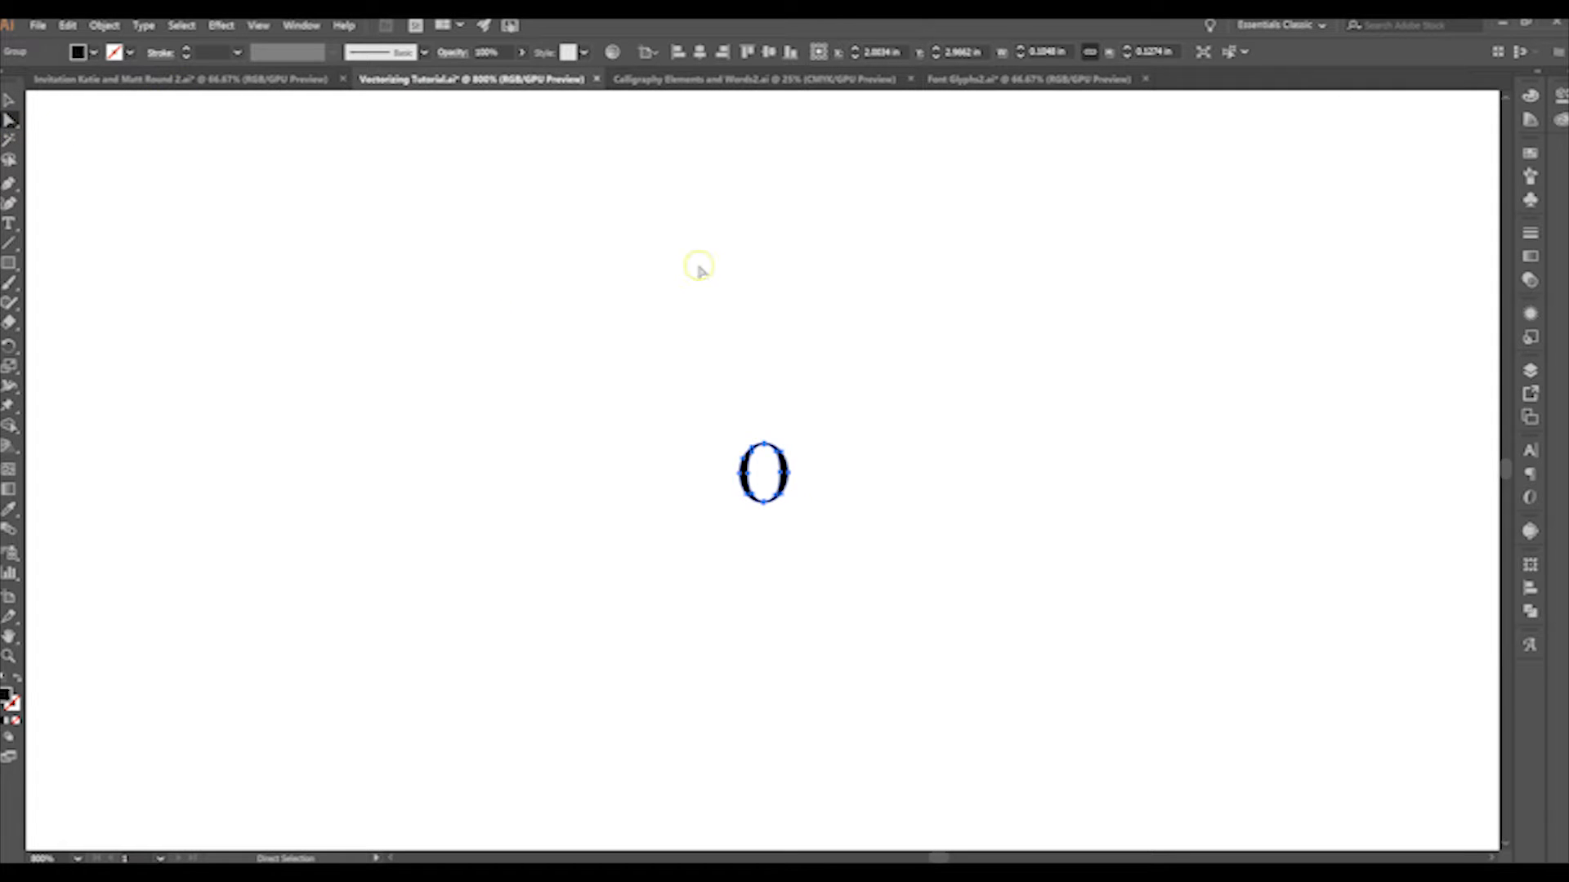
pyautogui.click(822, 434)
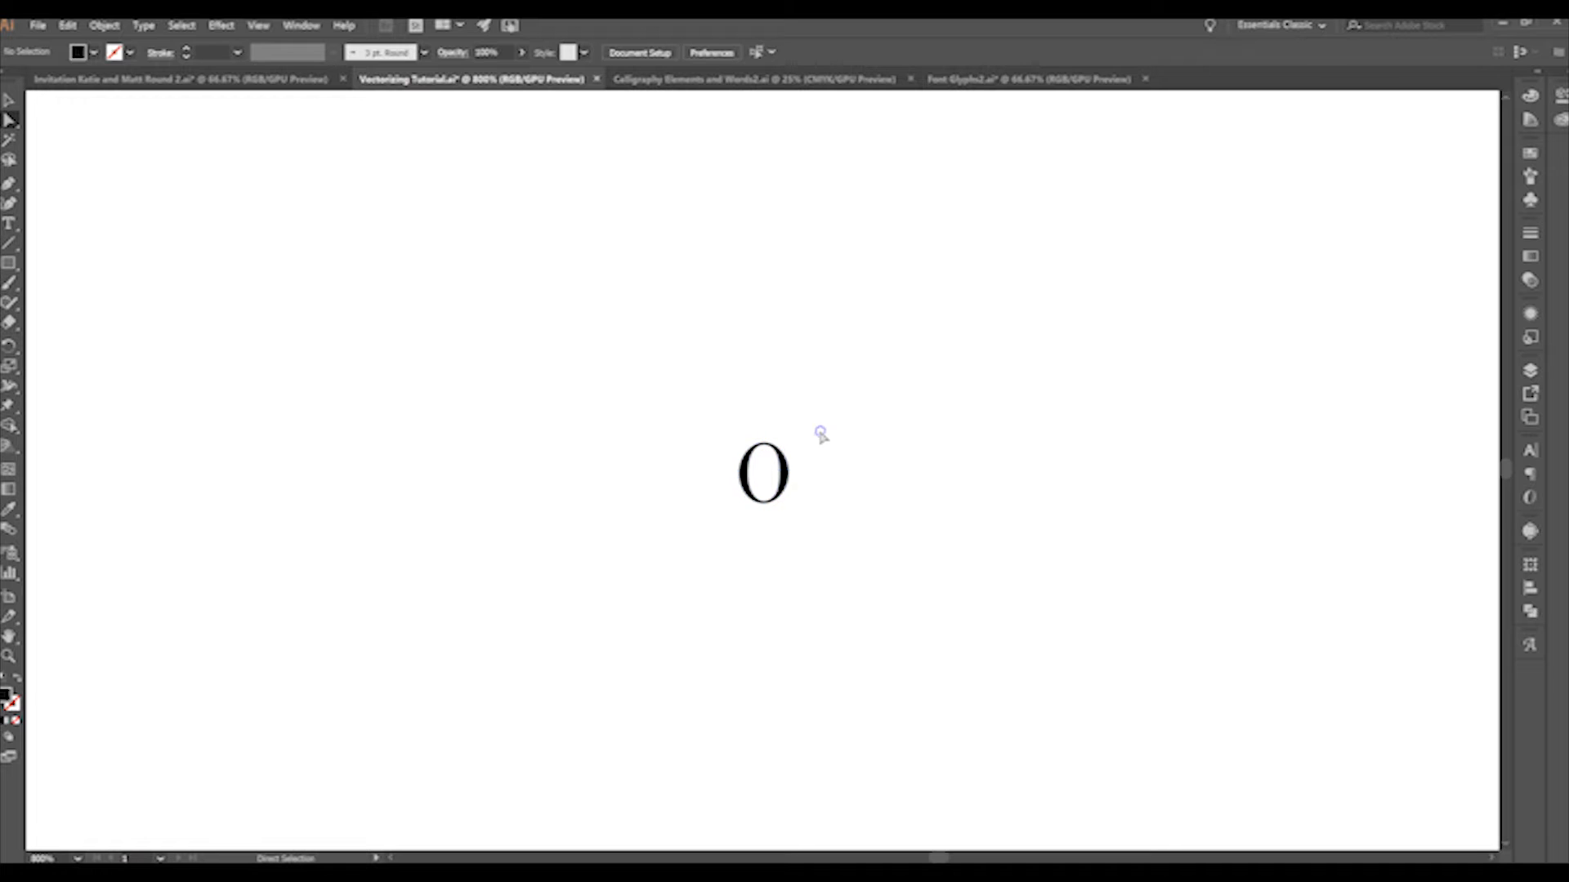
pyautogui.click(783, 472)
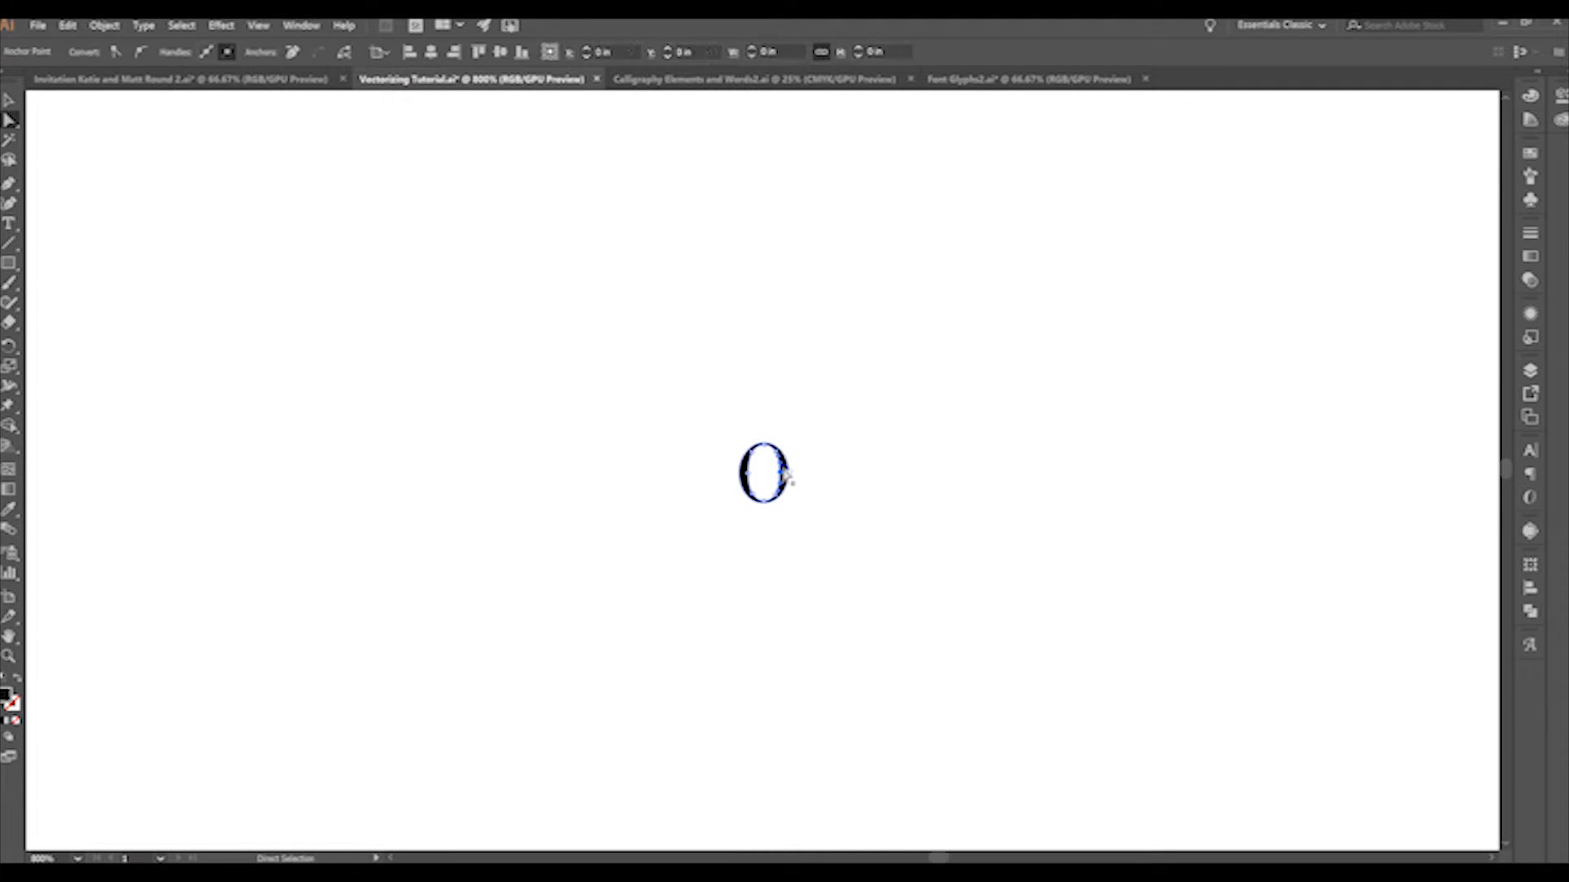
pyautogui.click(816, 472)
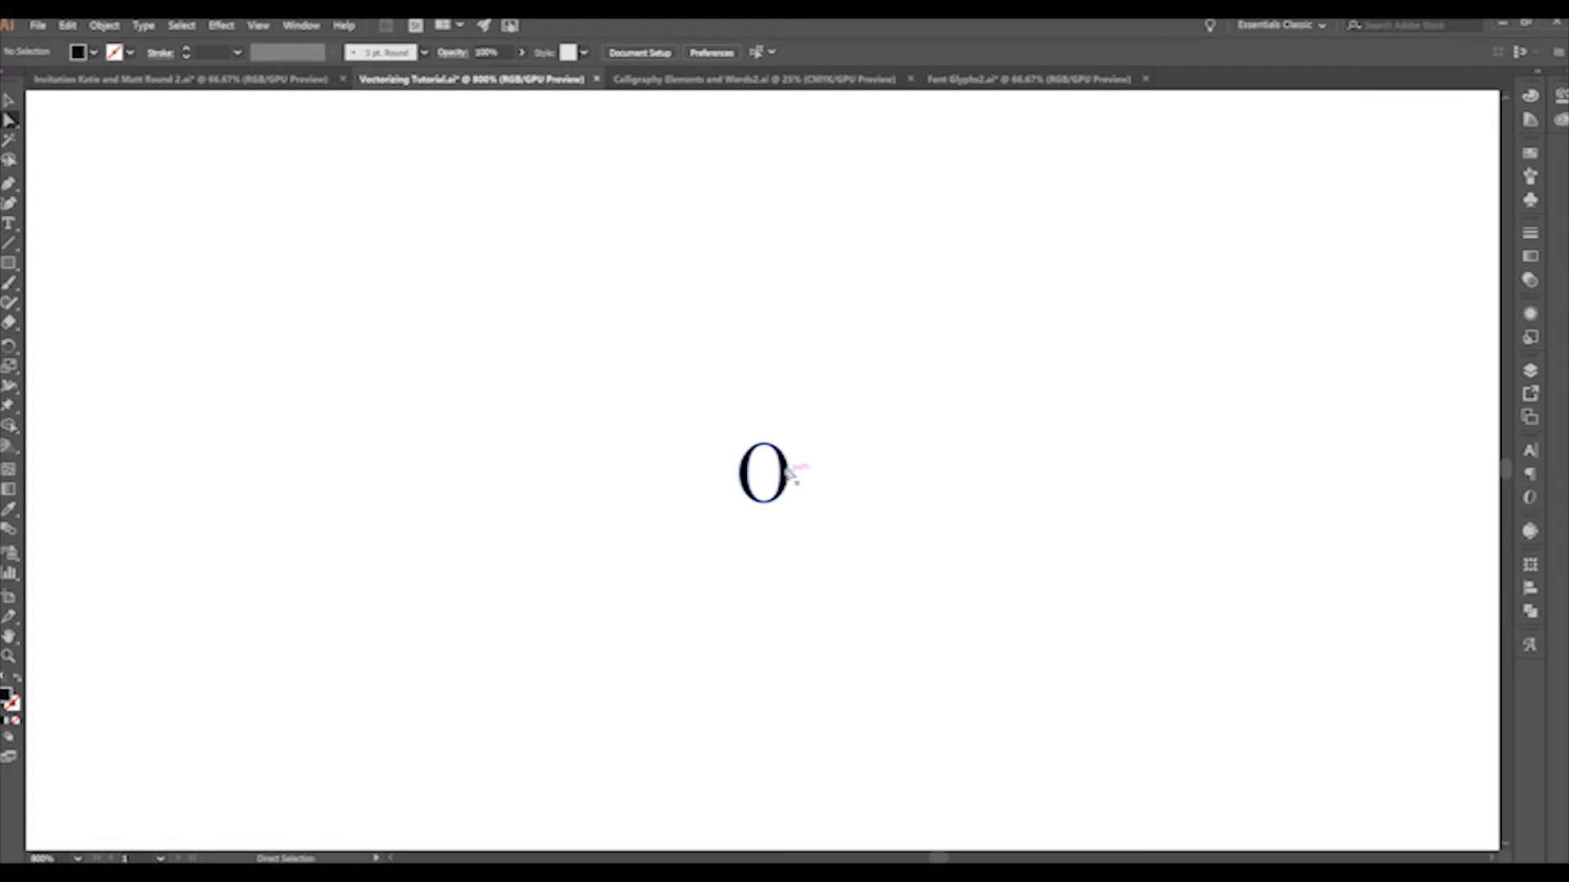
pyautogui.click(786, 459)
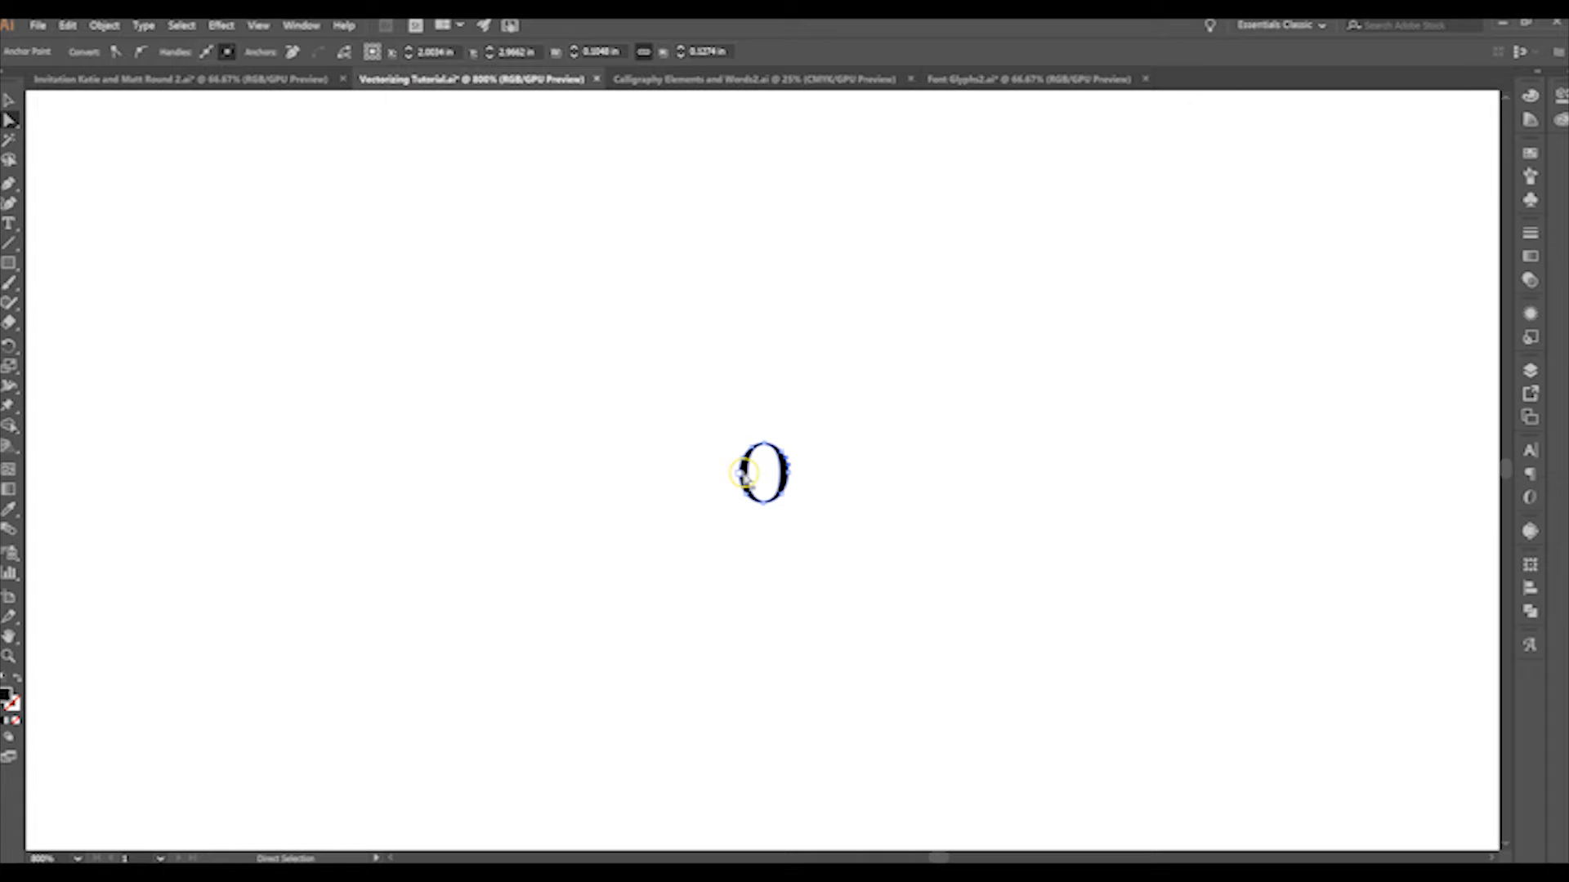
pyautogui.hotkey('ctrl', '+')
pyautogui.hotkey('ctrl', '+')
pyautogui.hotkey('ctrl', '+')
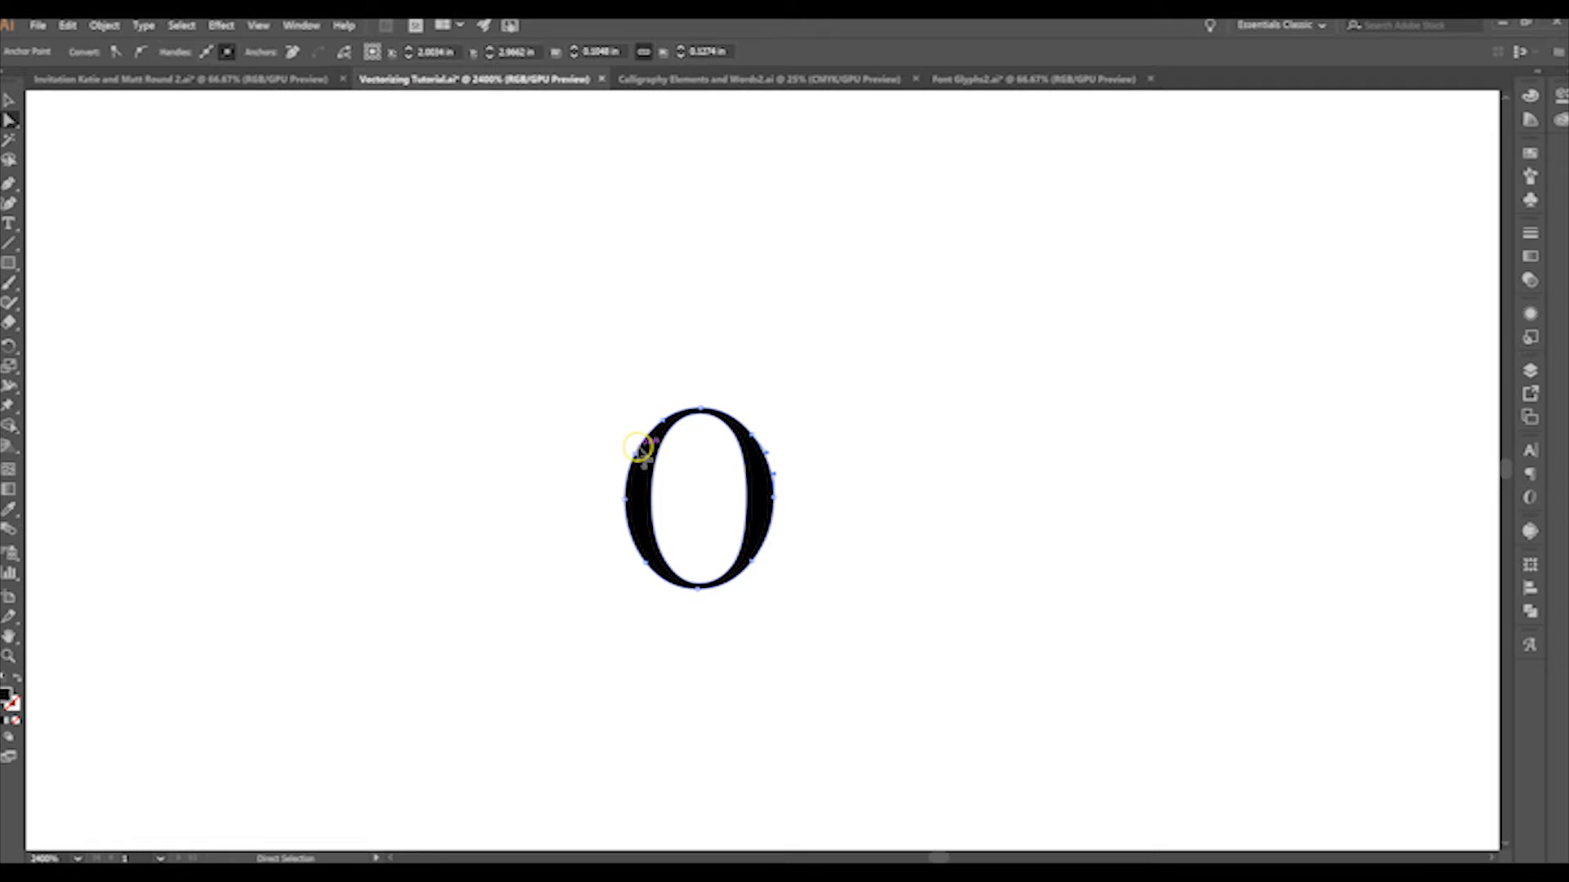
pyautogui.click(625, 498)
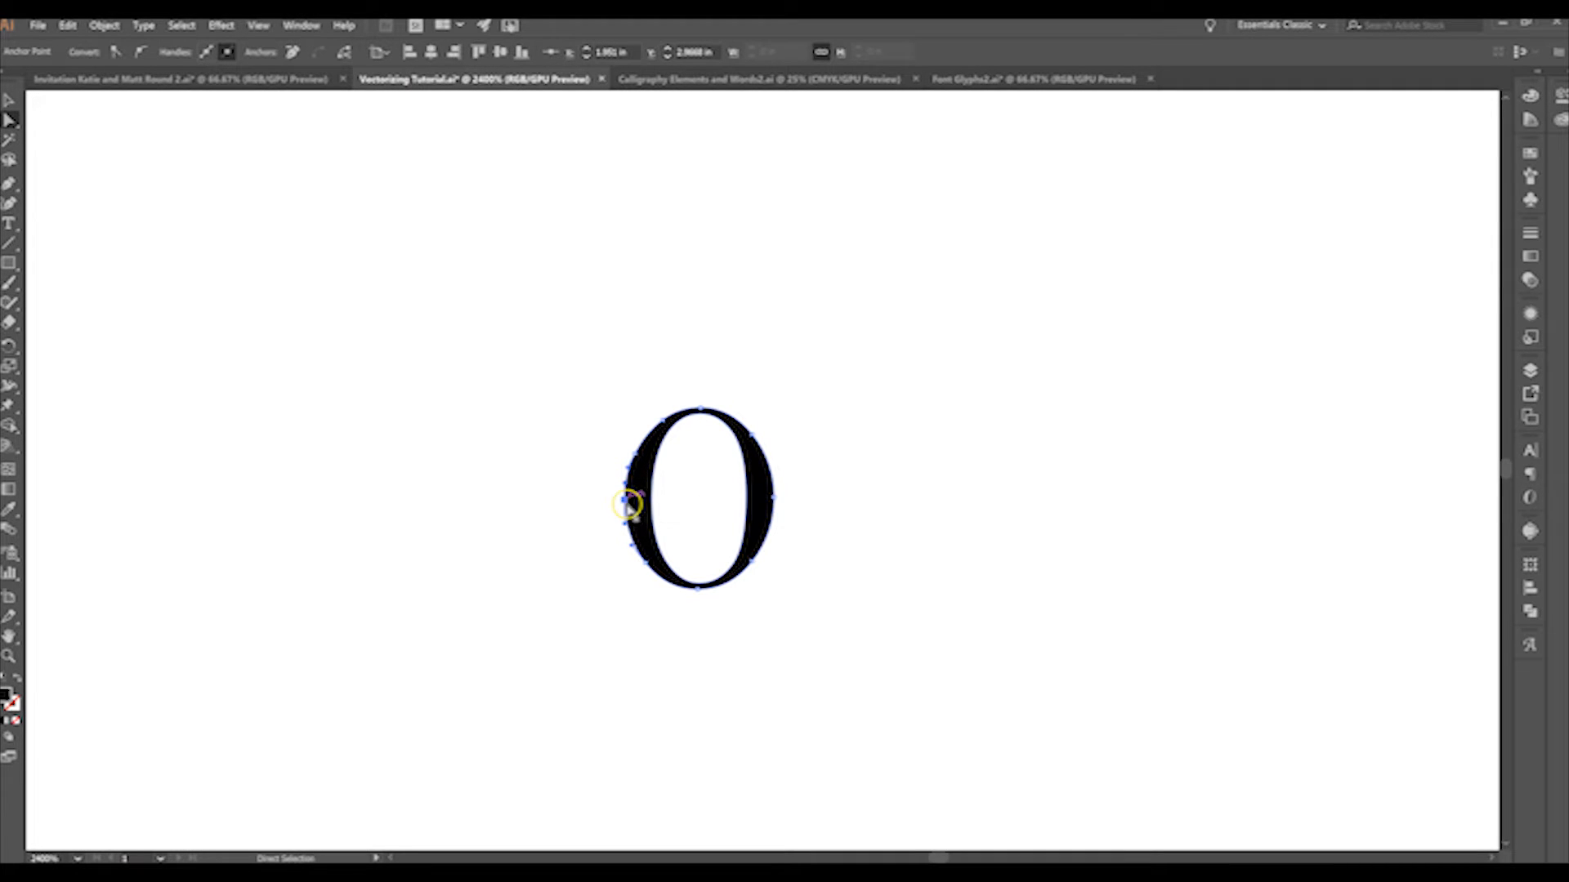
pyautogui.click(627, 484)
pyautogui.moveTo(627, 484)
pyautogui.mouseDown()
pyautogui.moveTo(601, 490)
pyautogui.moveTo(624, 483)
pyautogui.mouseUp()
# Scale the outlined letter "o" to 200%
pyautogui.click(18, 101)
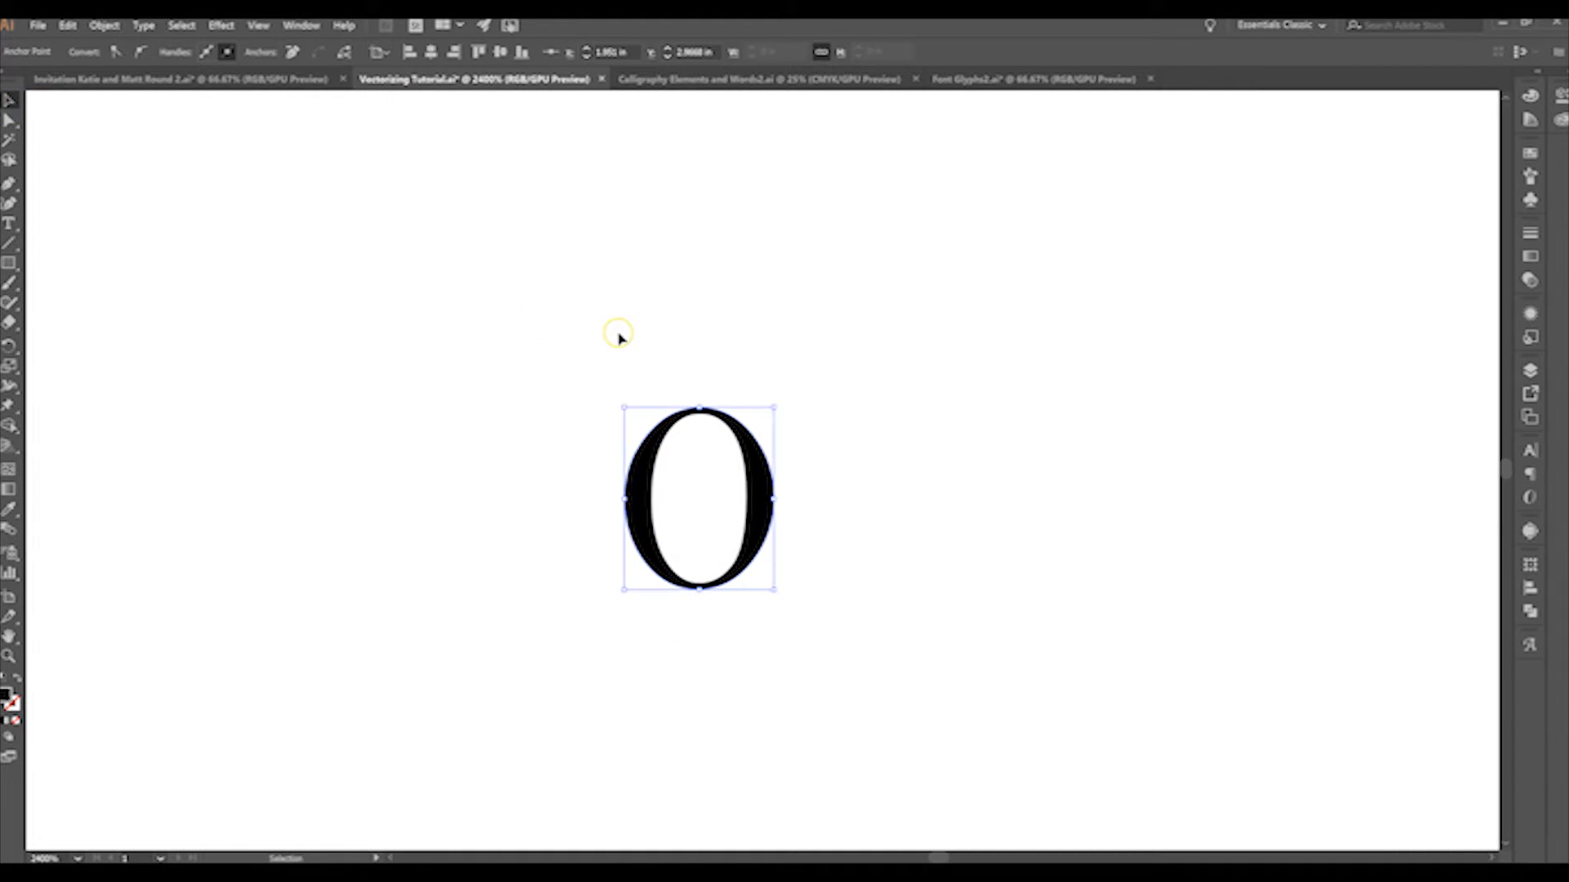
pyautogui.click(625, 343)
pyautogui.click(642, 490)
pyautogui.press('s')
pyautogui.press('Return')
pyautogui.write('200')
pyautogui.press('Return')
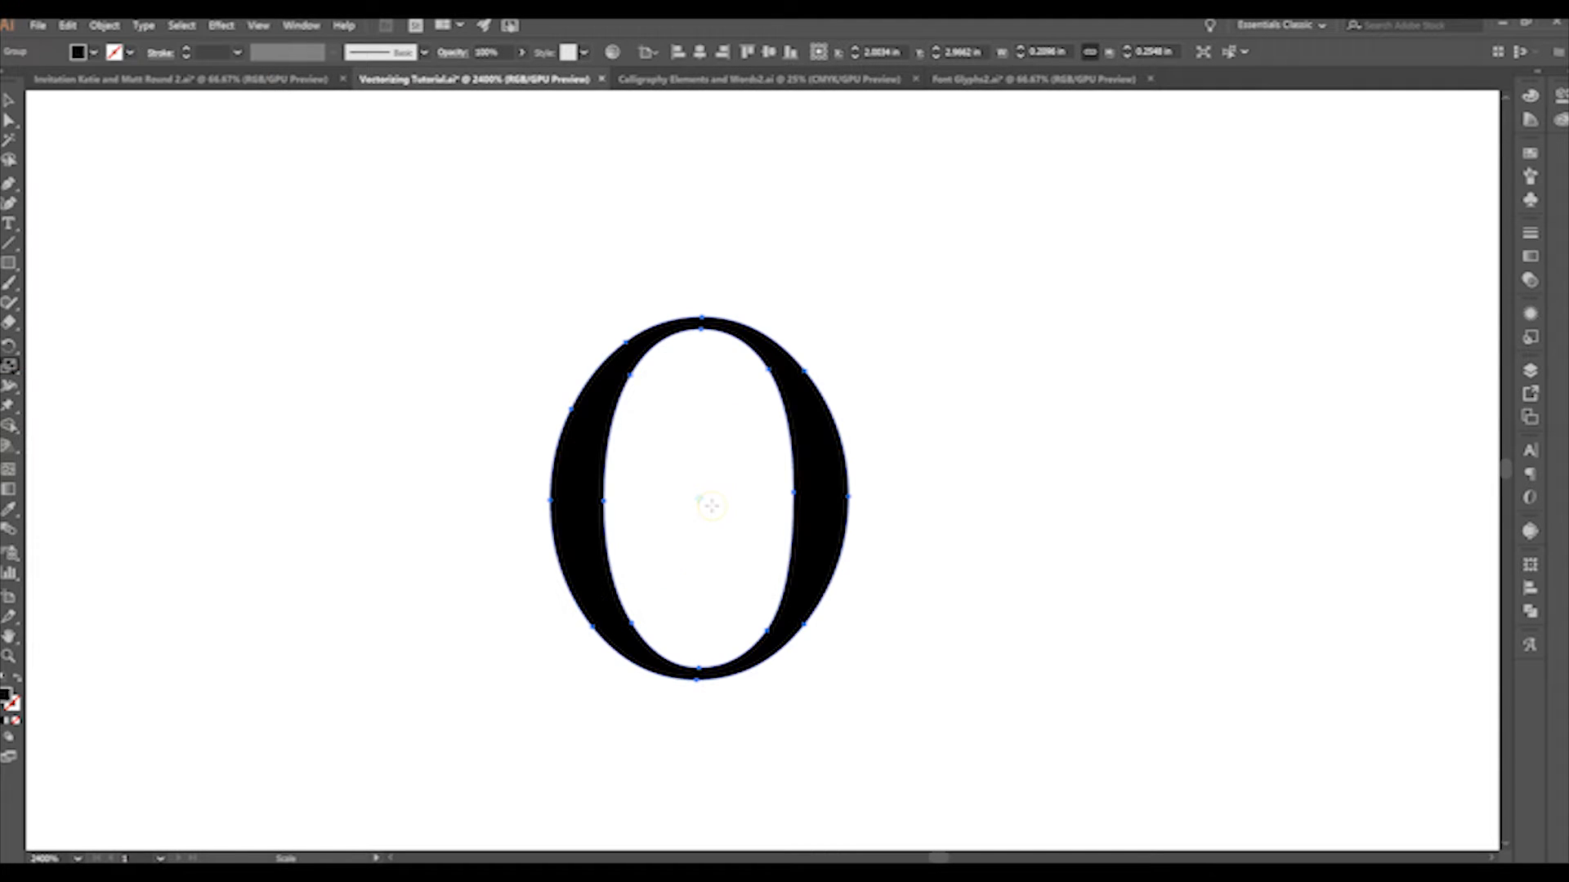
pyautogui.press('v')
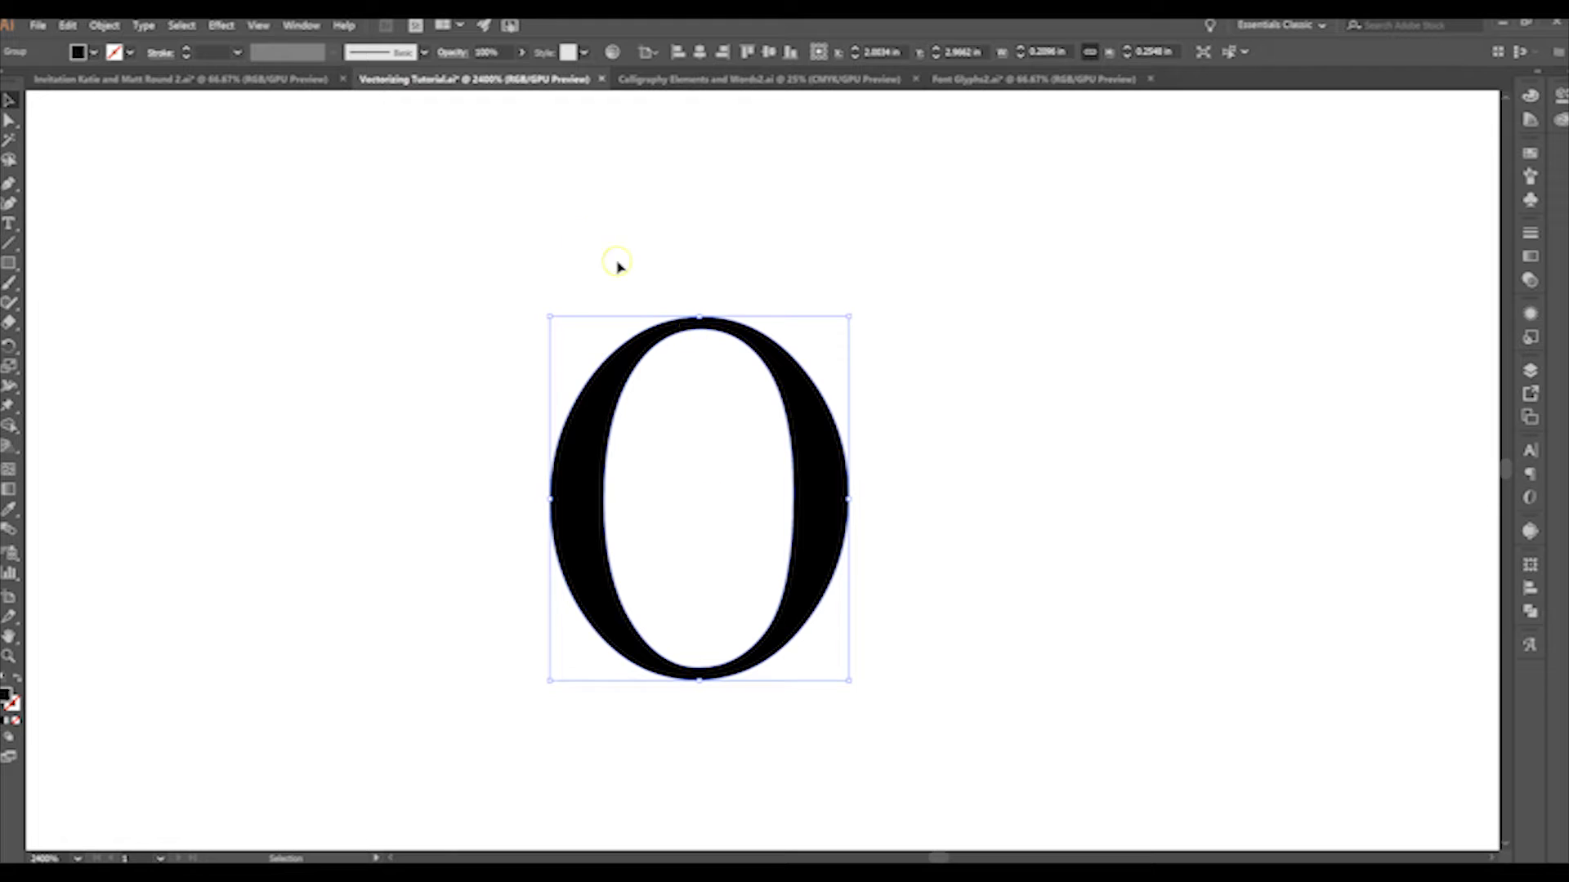
# Examine the anchor points around the enlarged letter's outline
pyautogui.click(9, 120)
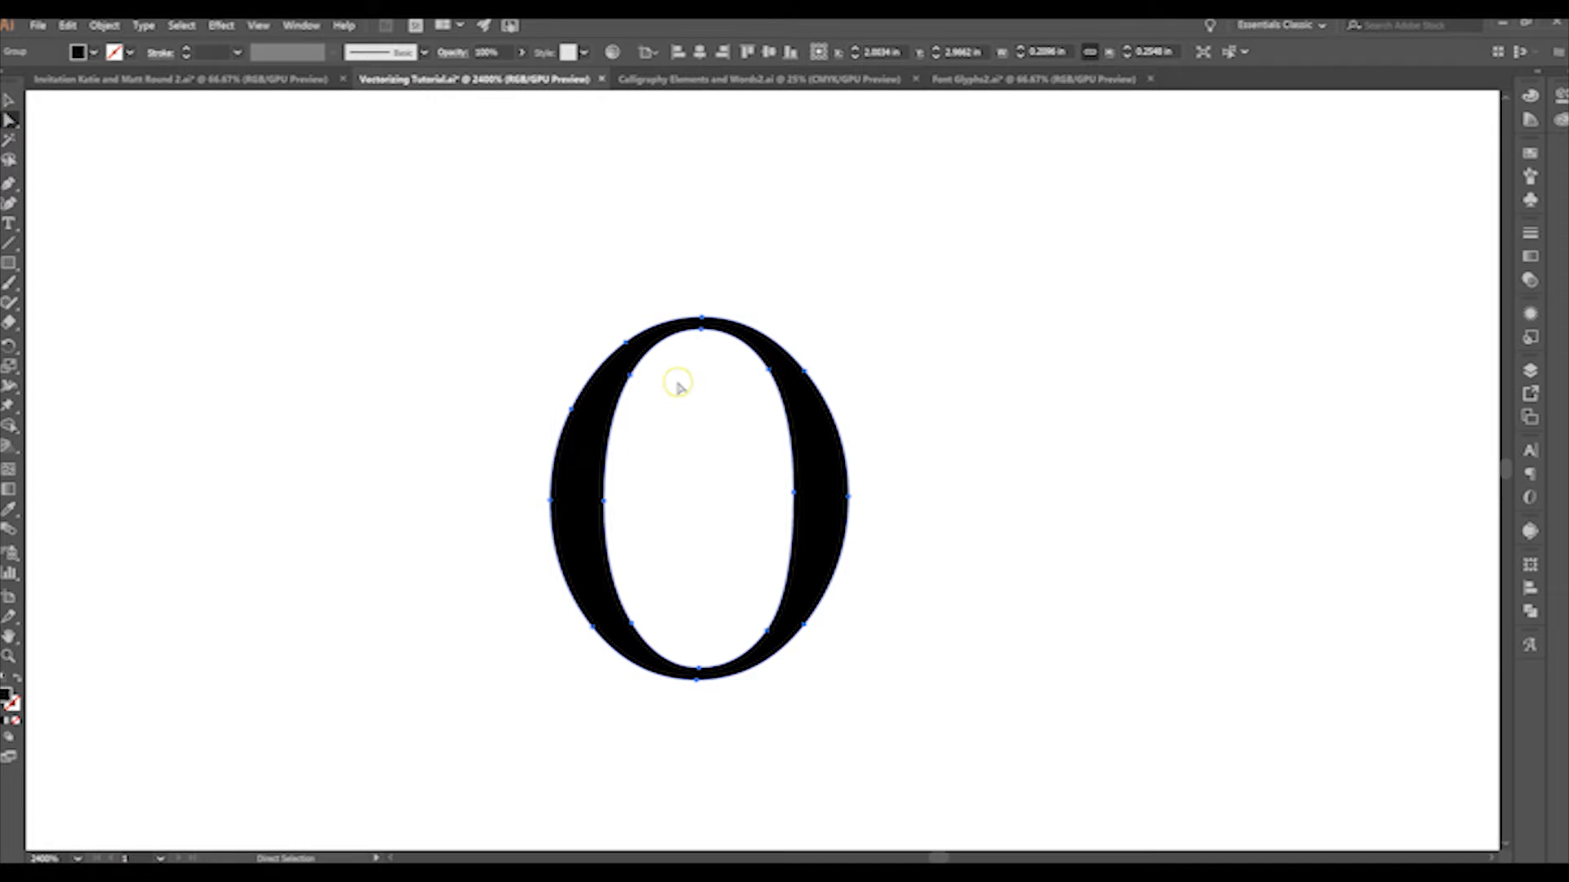
pyautogui.click(626, 346)
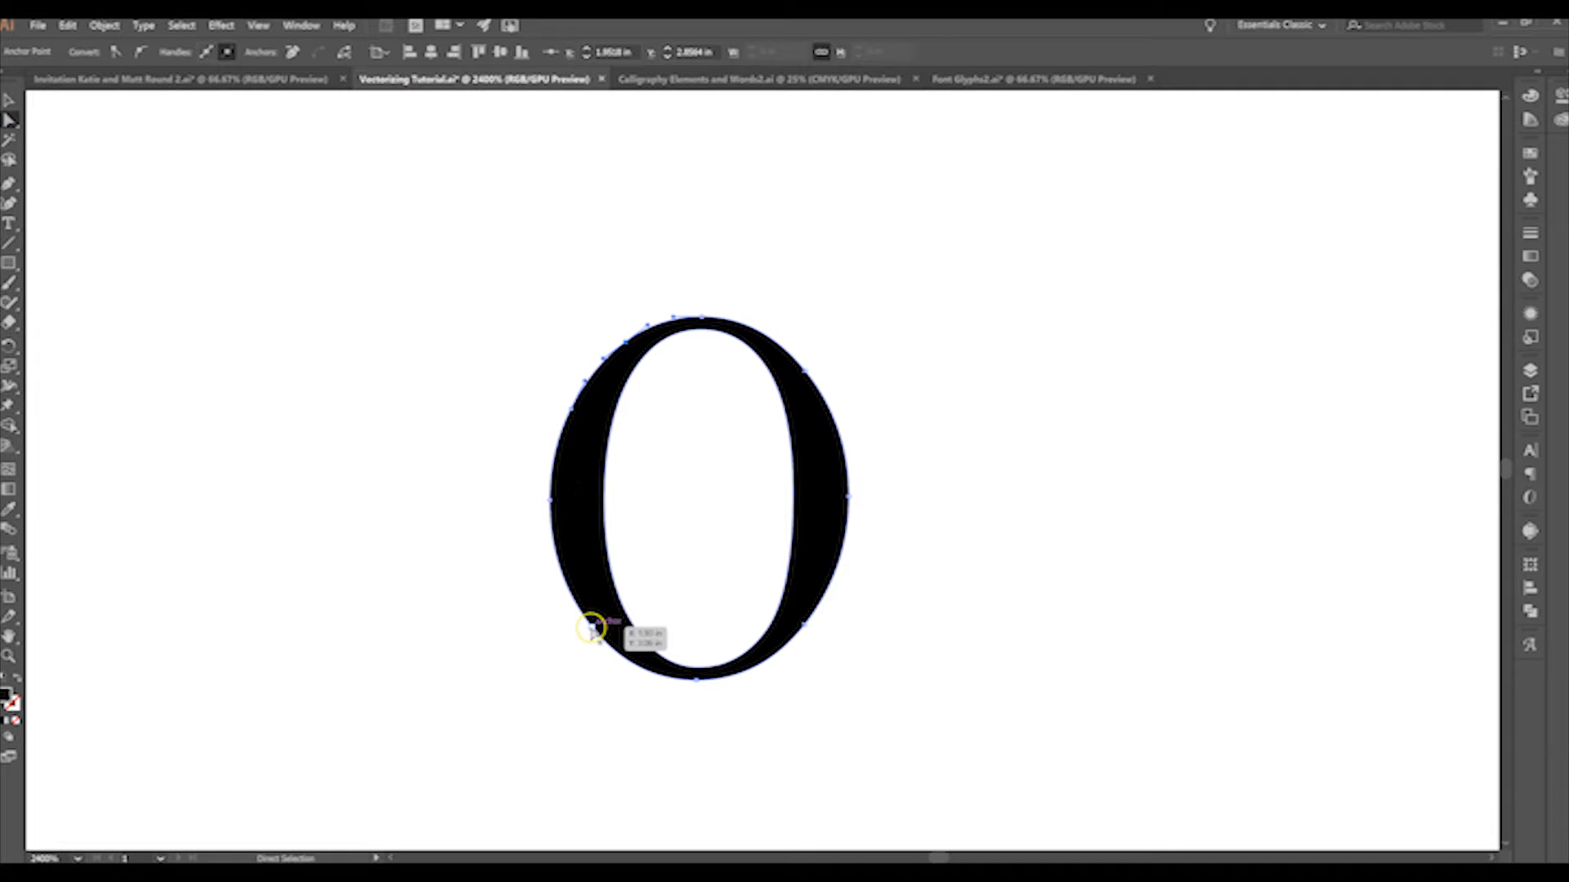
pyautogui.click(876, 460)
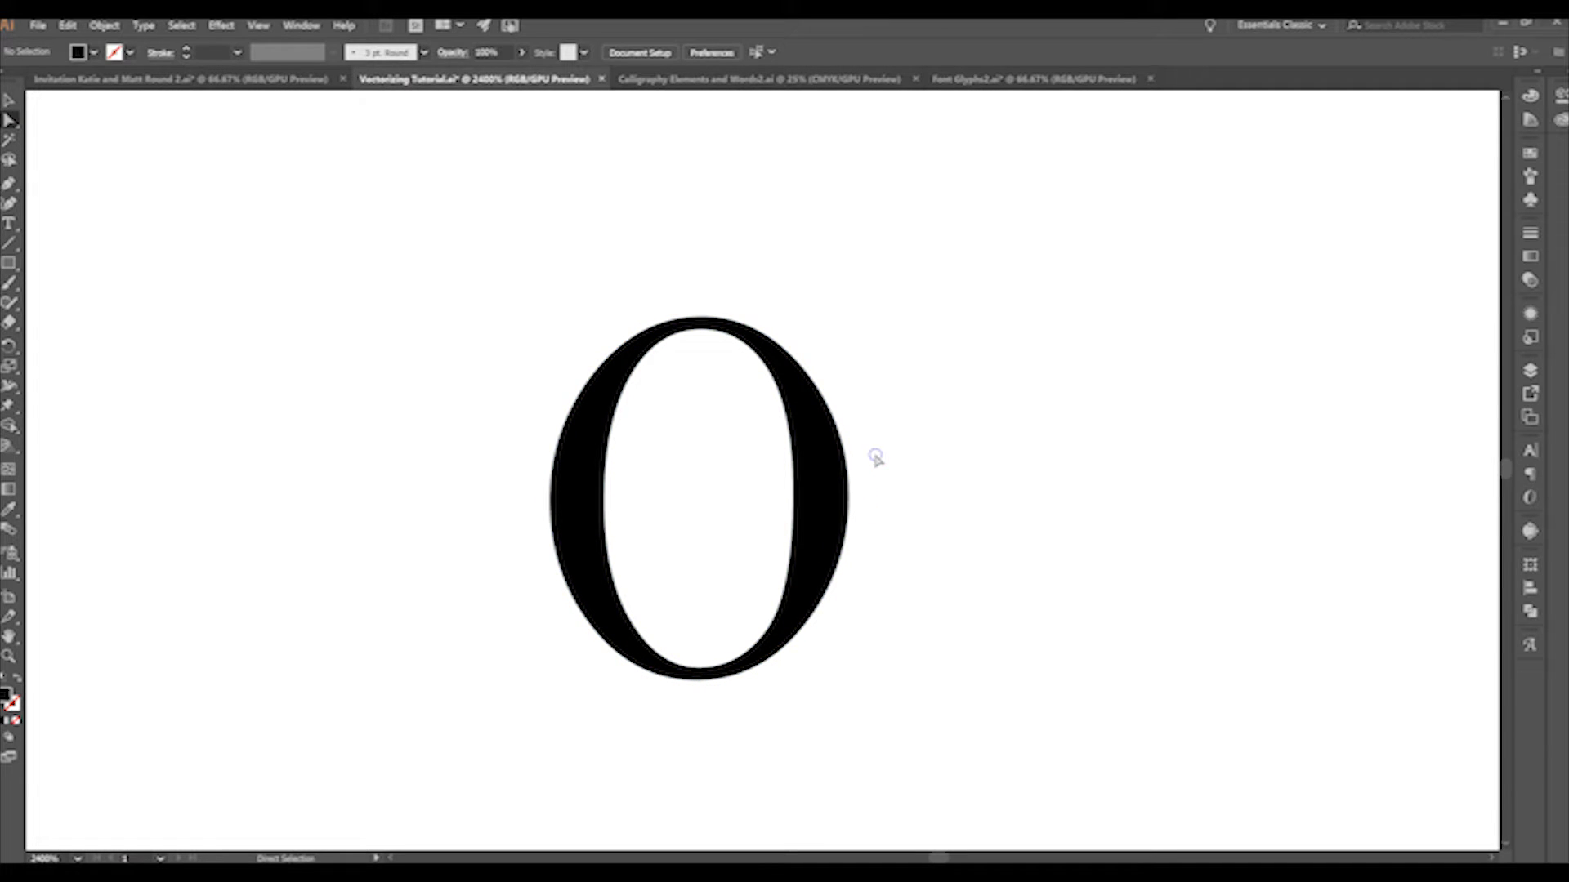
pyautogui.click(843, 502)
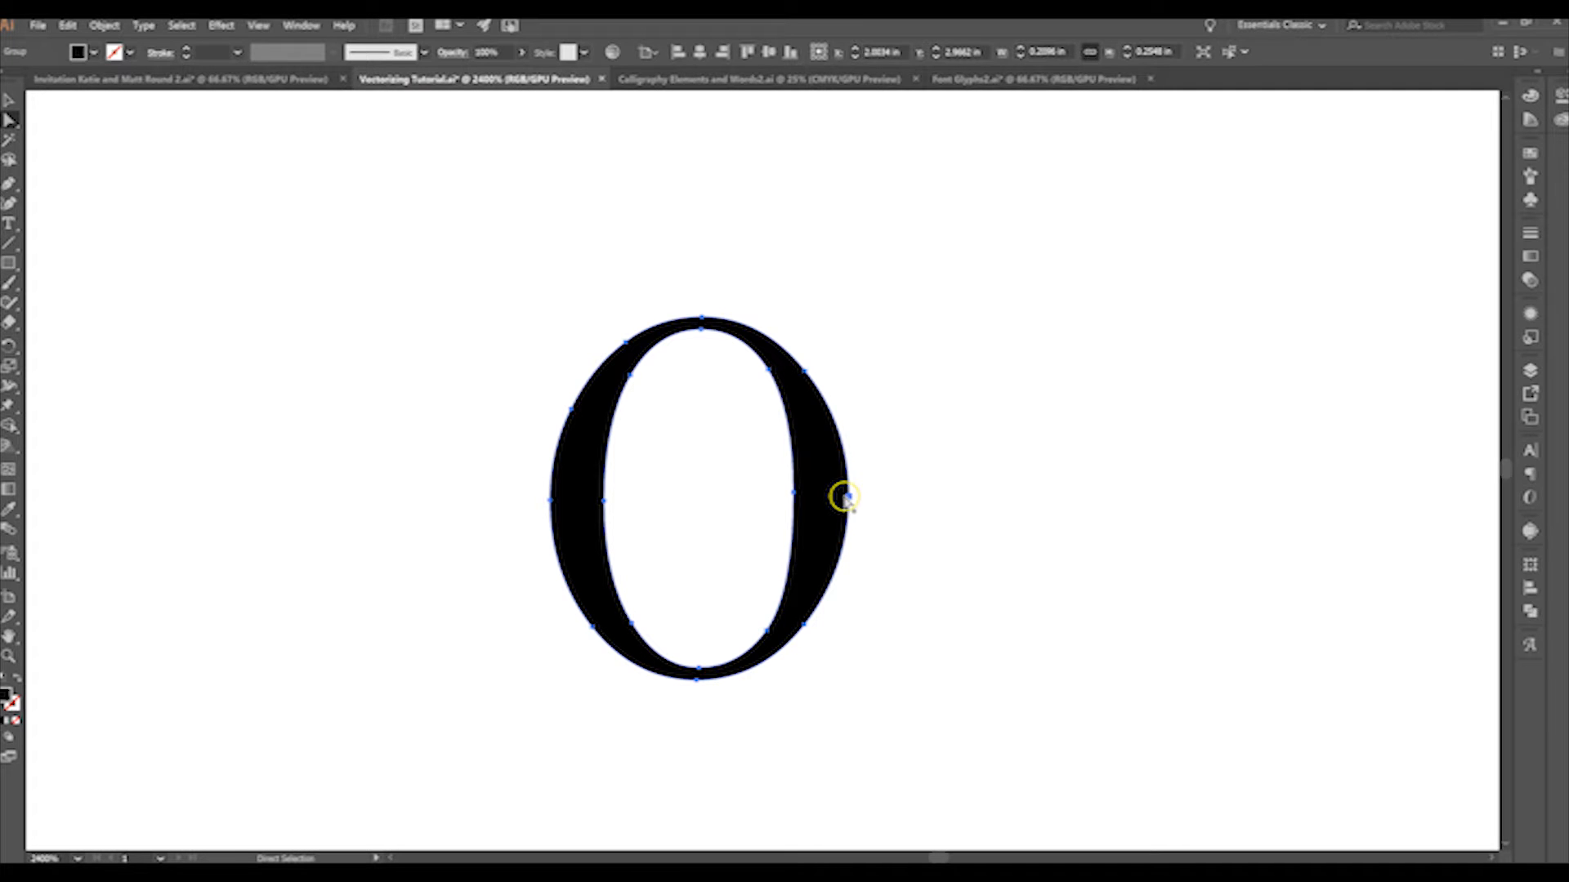
# Review the enlarged letter at the scale of the whole page and deselect it
pyautogui.hotkey('ctrl', '-')
pyautogui.hotkey('ctrl', '-')
pyautogui.hotkey('ctrl', '-')
pyautogui.hotkey('ctrl', '-')
pyautogui.hotkey('ctrl', '-')
pyautogui.hotkey('ctrl', '-')
pyautogui.hotkey('ctrl', '-')
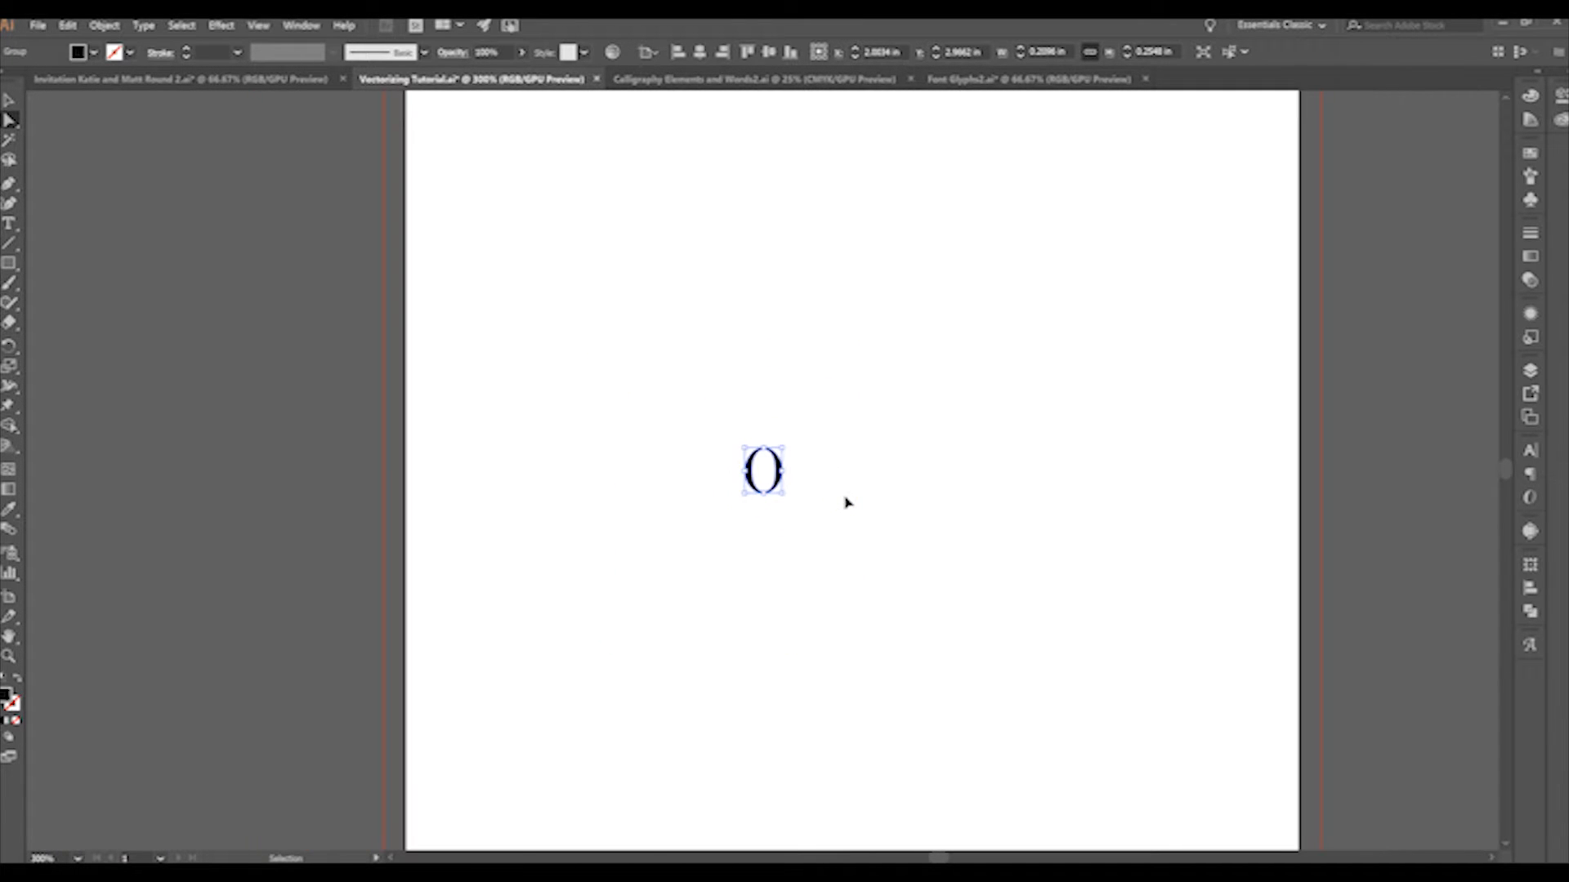
pyautogui.hotkey('ctrl', '-')
pyautogui.press('a')
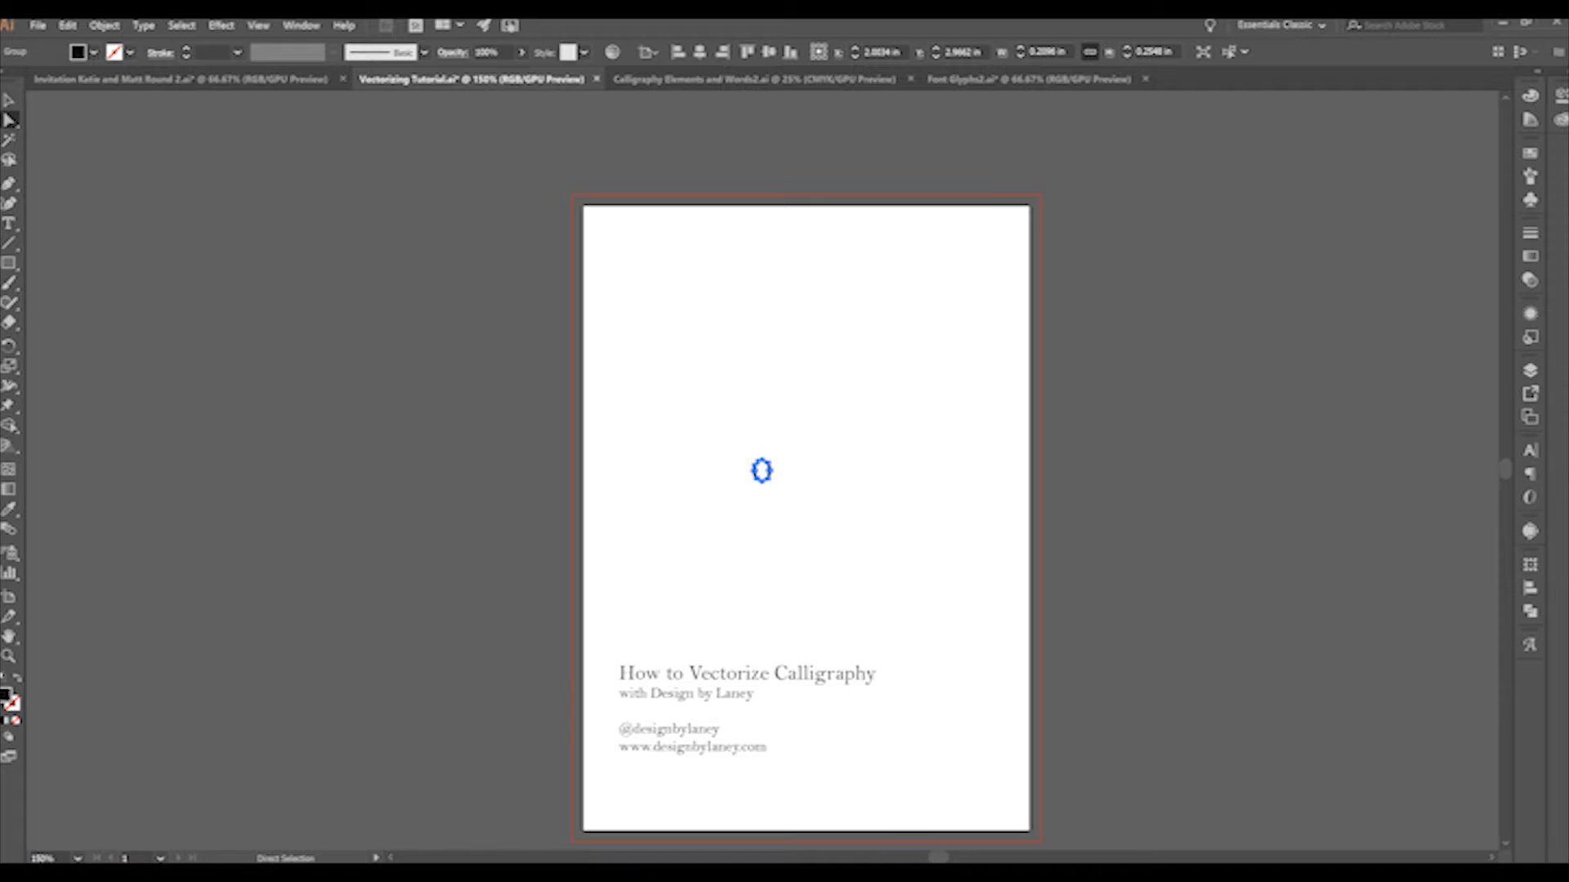
pyautogui.click(10, 100)
pyautogui.scroll(-1, 862, 296)
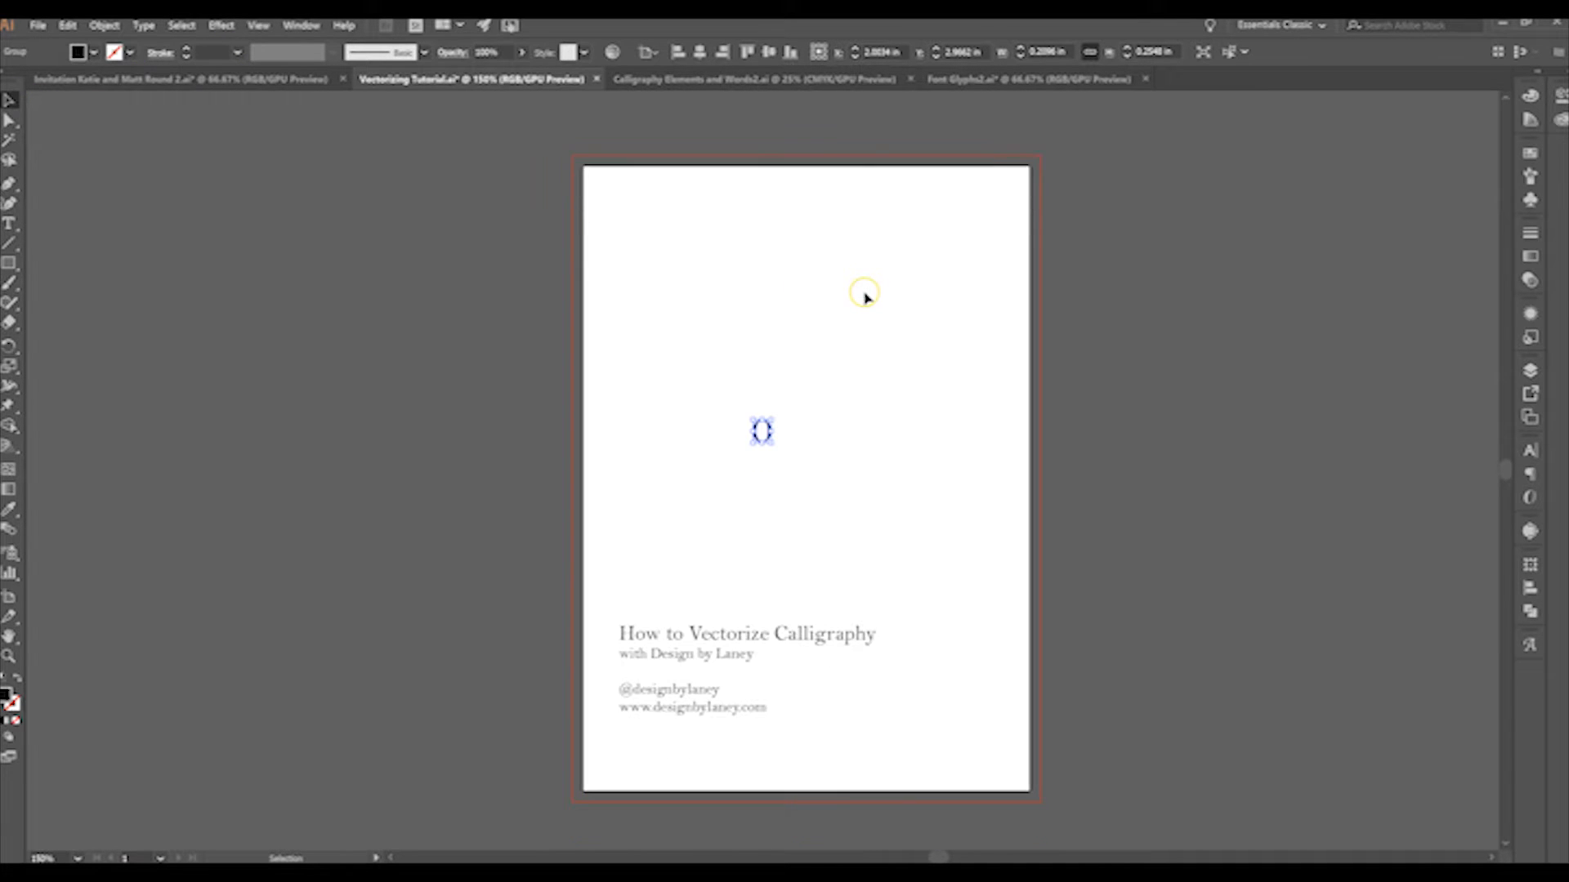
pyautogui.click(864, 330)
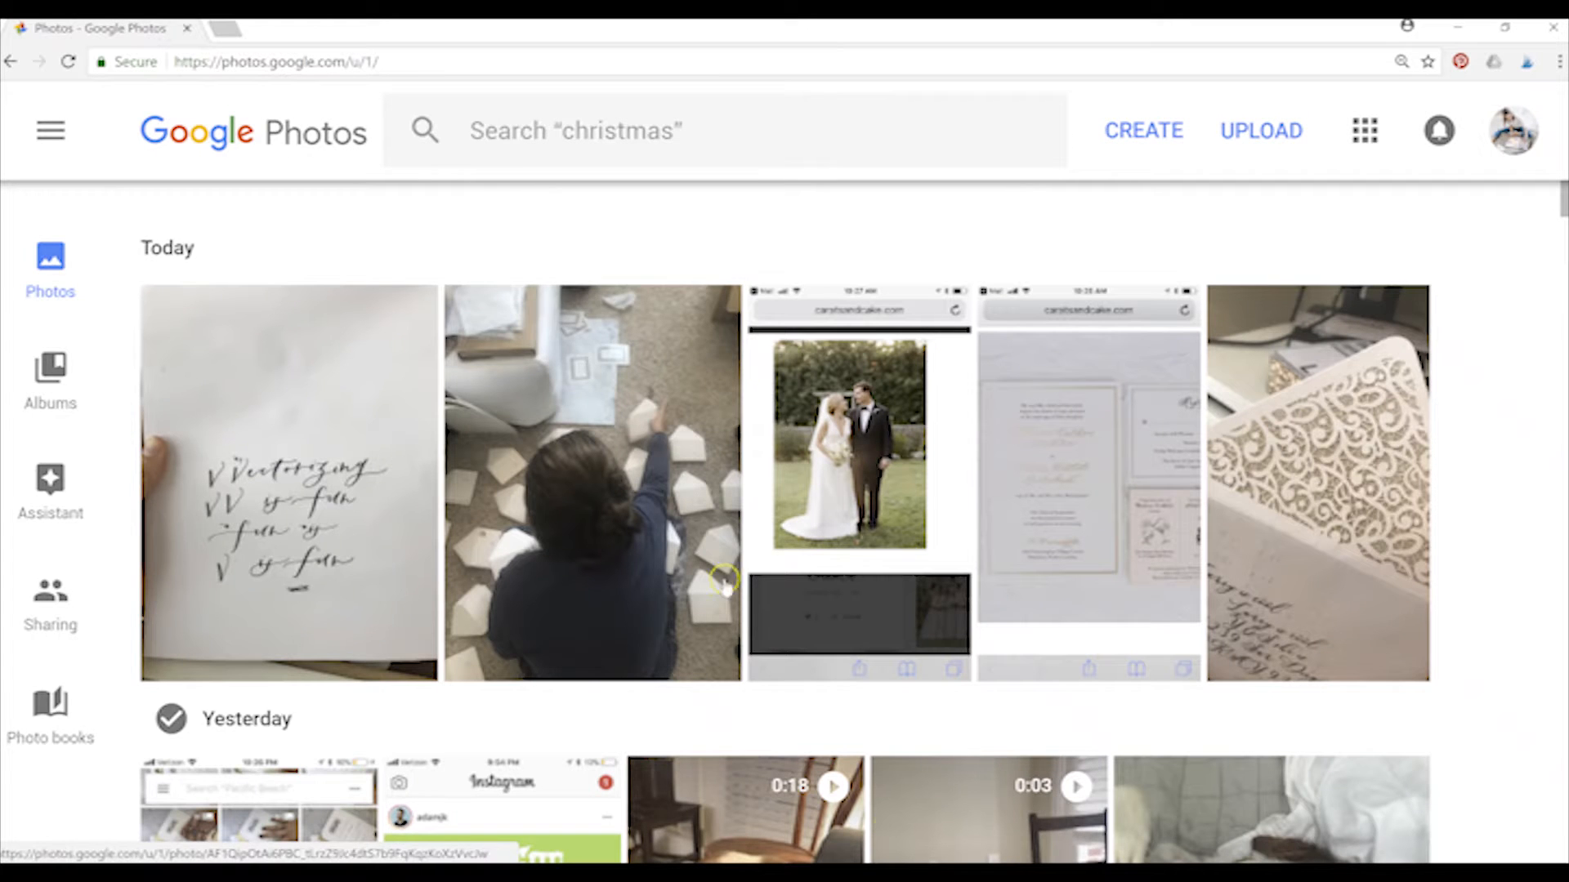
# Open the photo of the handwritten "Vectorizing is fun" calligraphy in Google Photos and view its download option
pyautogui.click(309, 412)
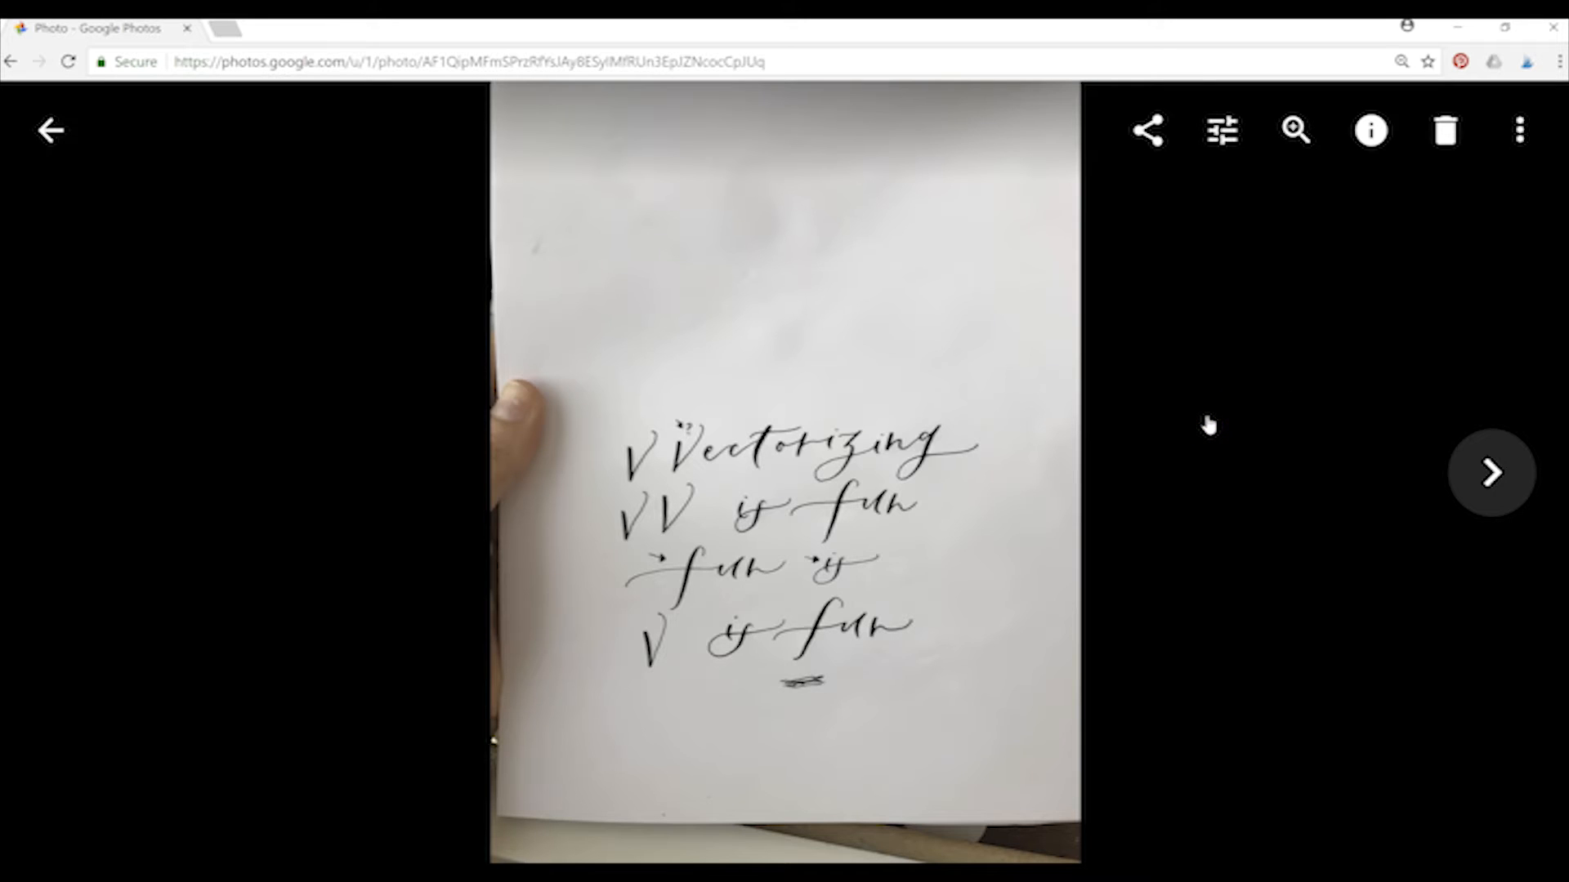
pyautogui.click(957, 311)
pyautogui.click(1148, 451)
pyautogui.click(1520, 134)
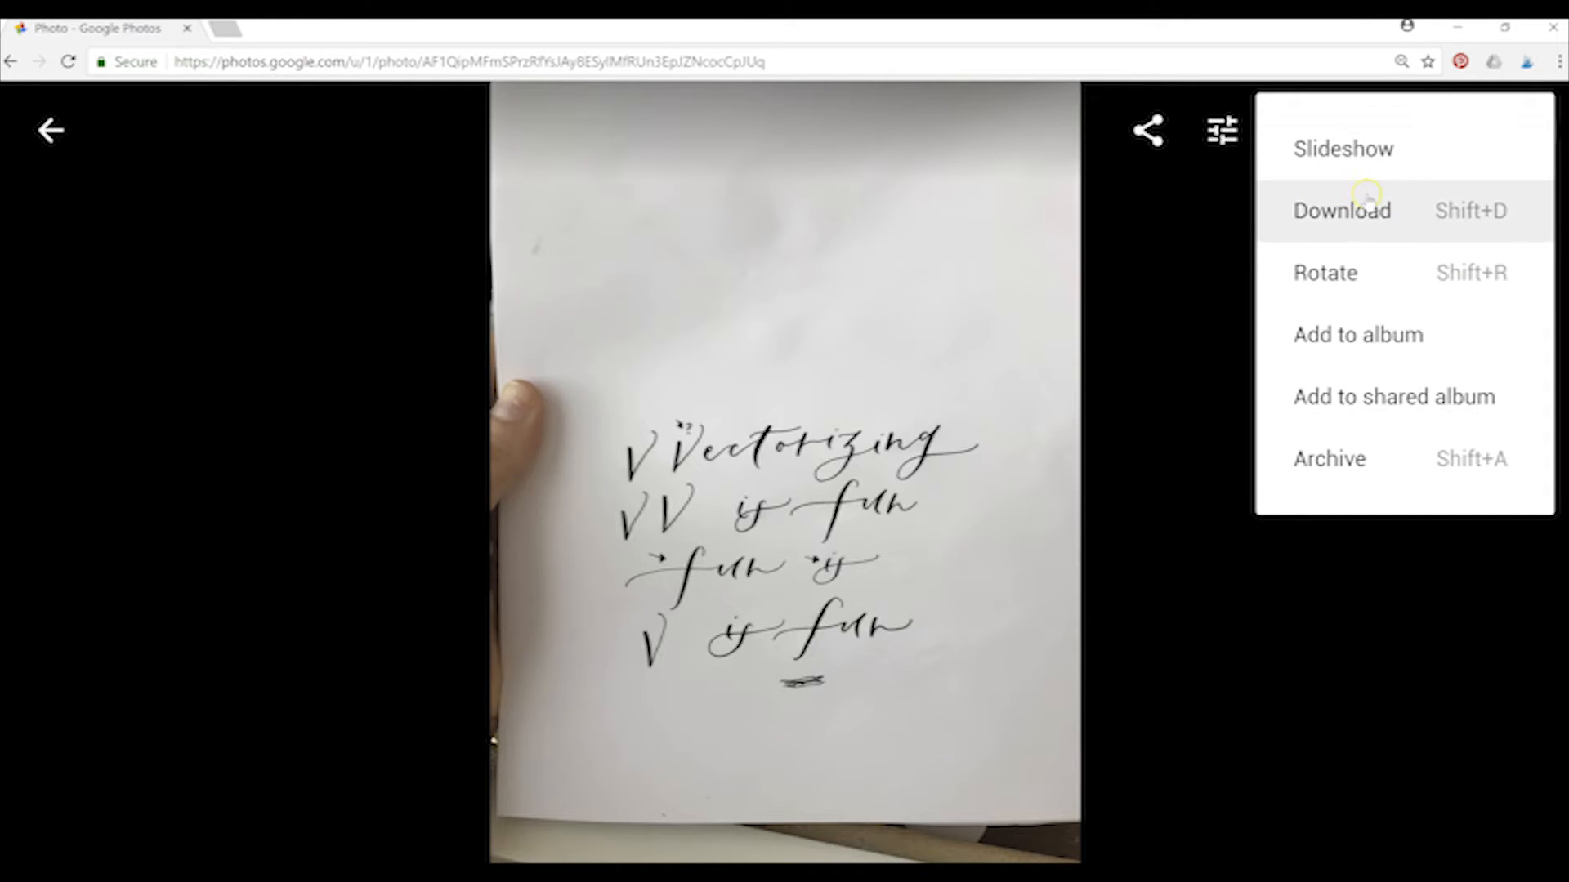
pyautogui.click(1103, 470)
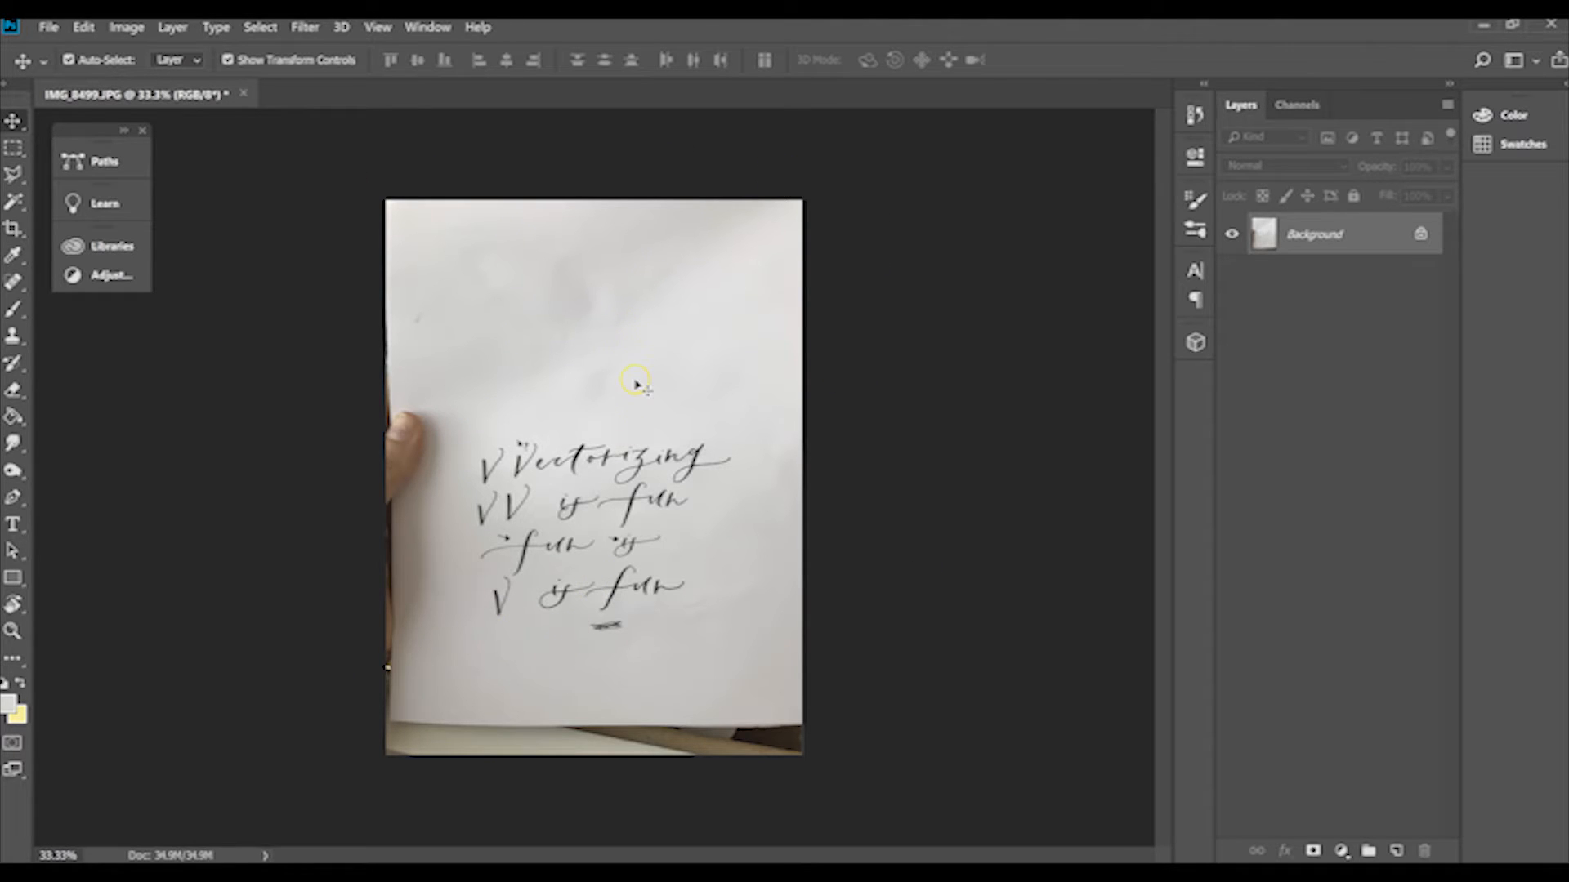
# Crop the calligraphy photo to a rectangular area around the handwritten words, excluding the hand and the paper's edges
pyautogui.click(13, 148)
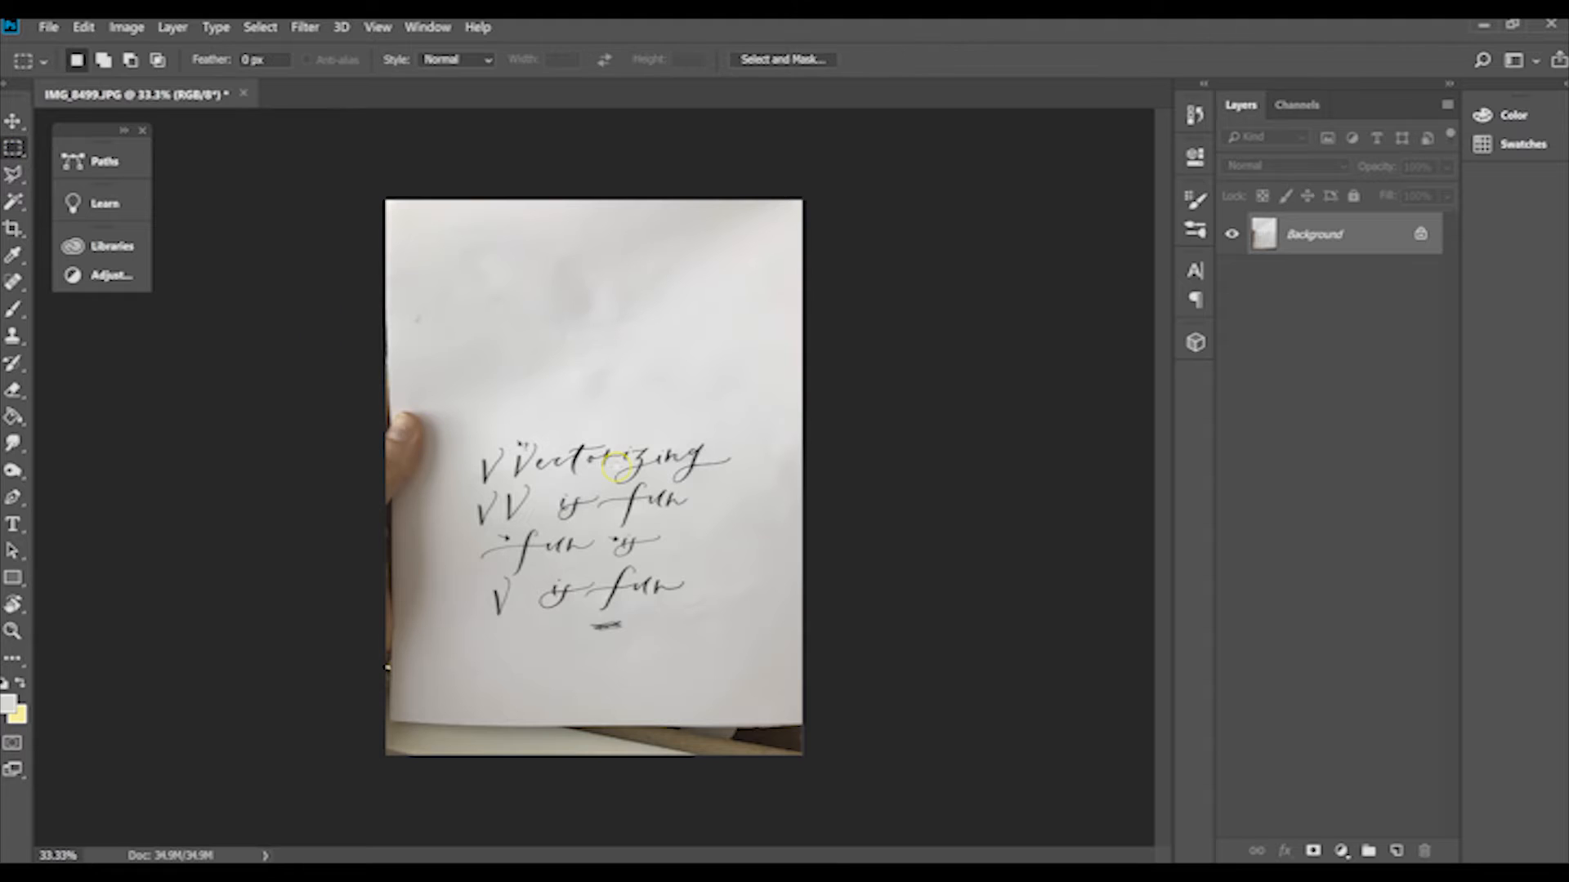
pyautogui.moveTo(452, 417); pyautogui.dragTo(755, 662)
pyautogui.click(126, 28)
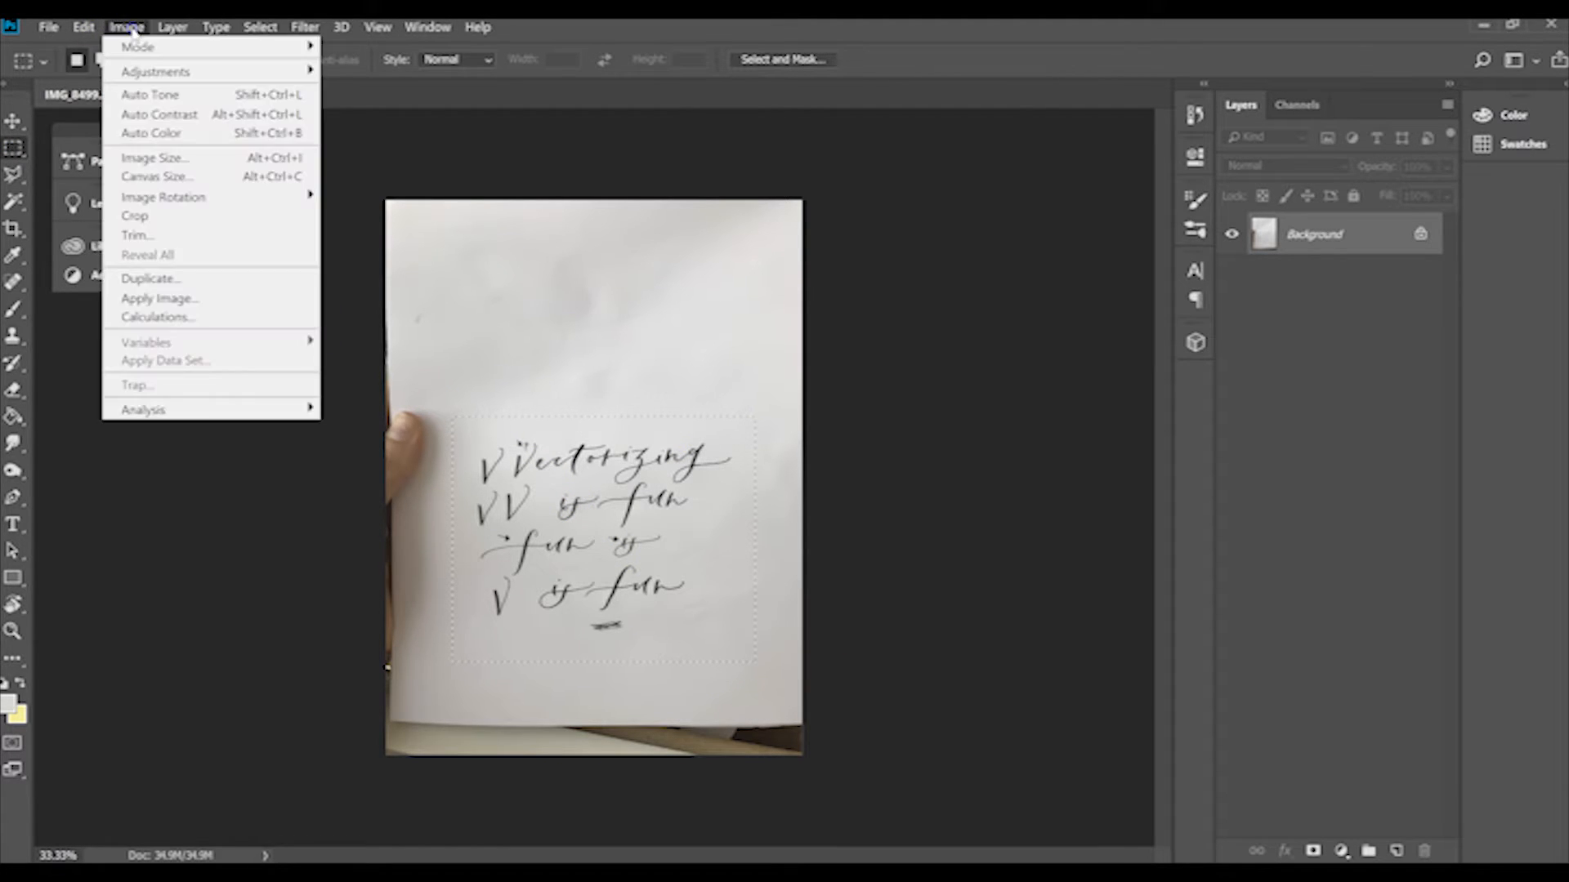
pyautogui.click(200, 218)
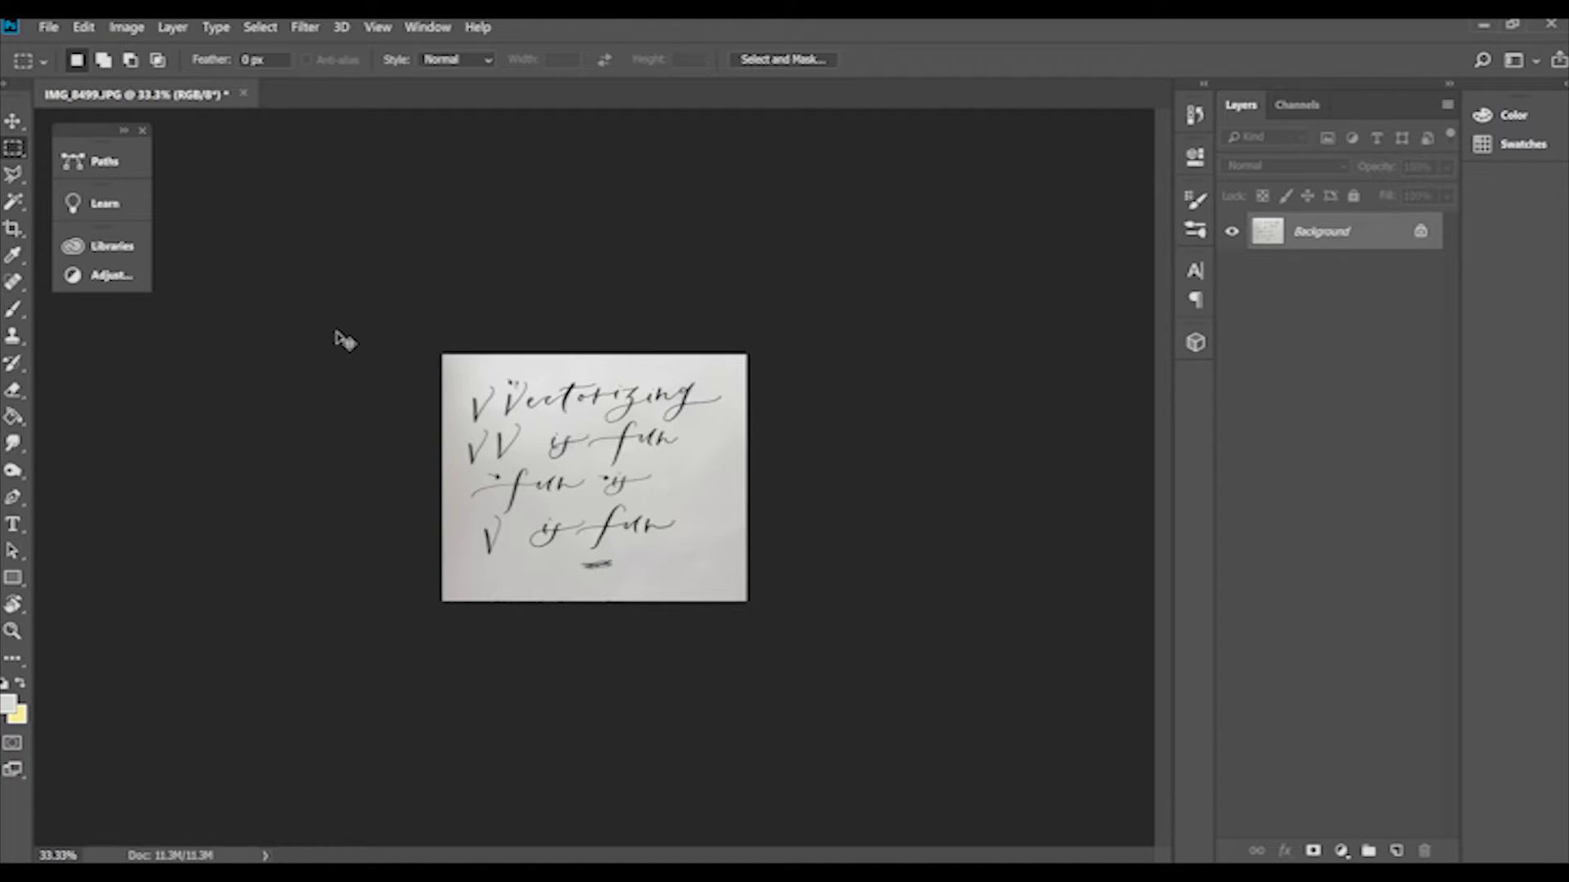
# Open Levels for the calligraphy photo and set the white point by sampling the grey paper beside the handwriting
pyautogui.hotkey('ctrl', '+')
pyautogui.hotkey('ctrl', '+')
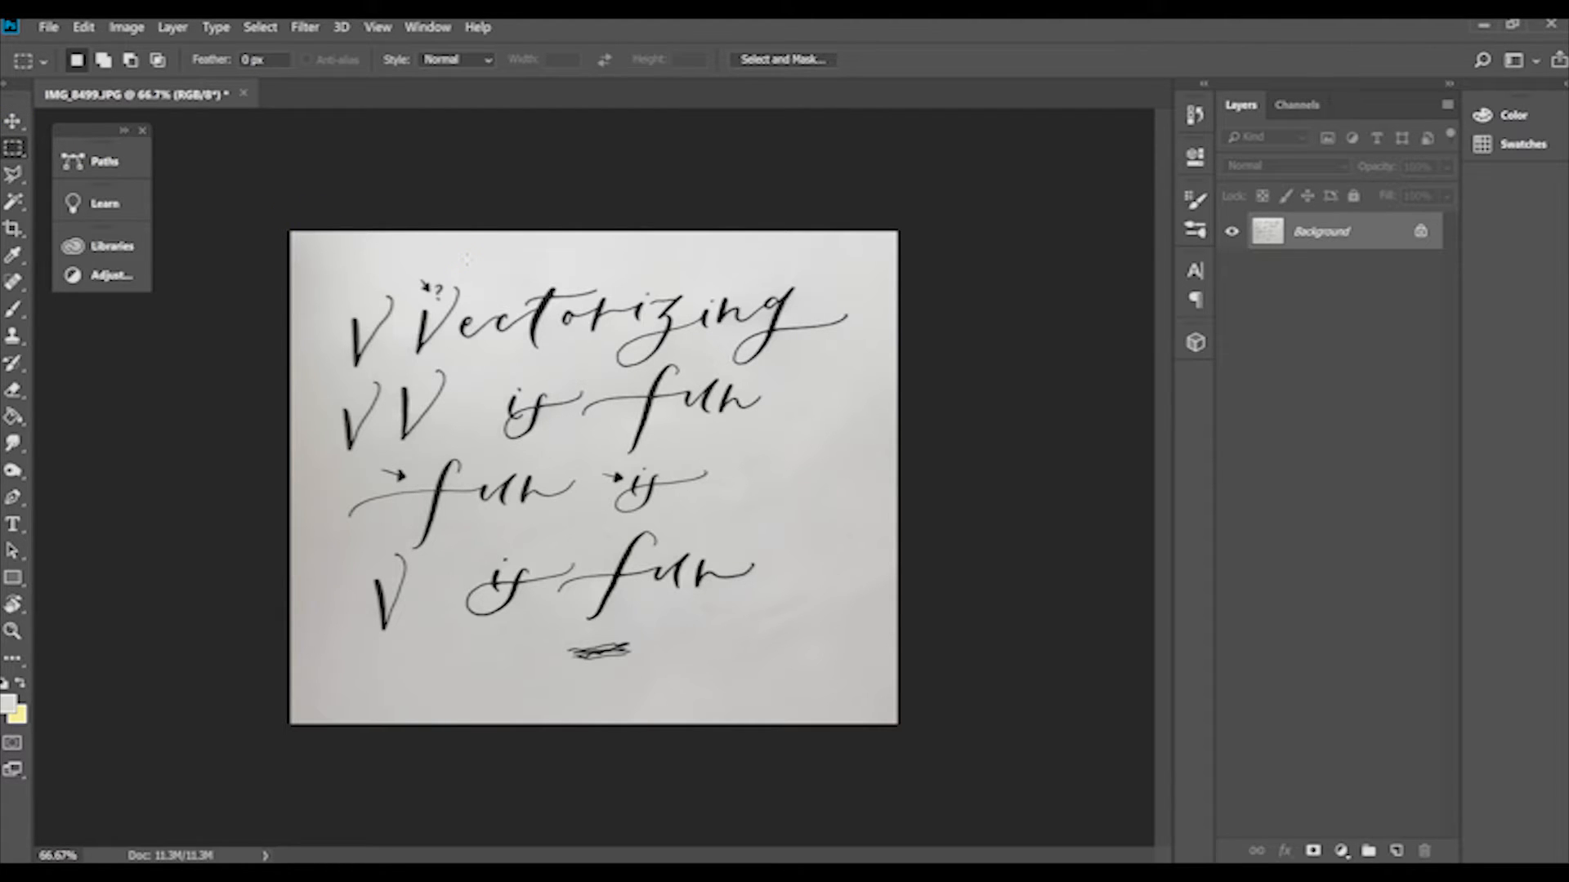
pyautogui.click(14, 124)
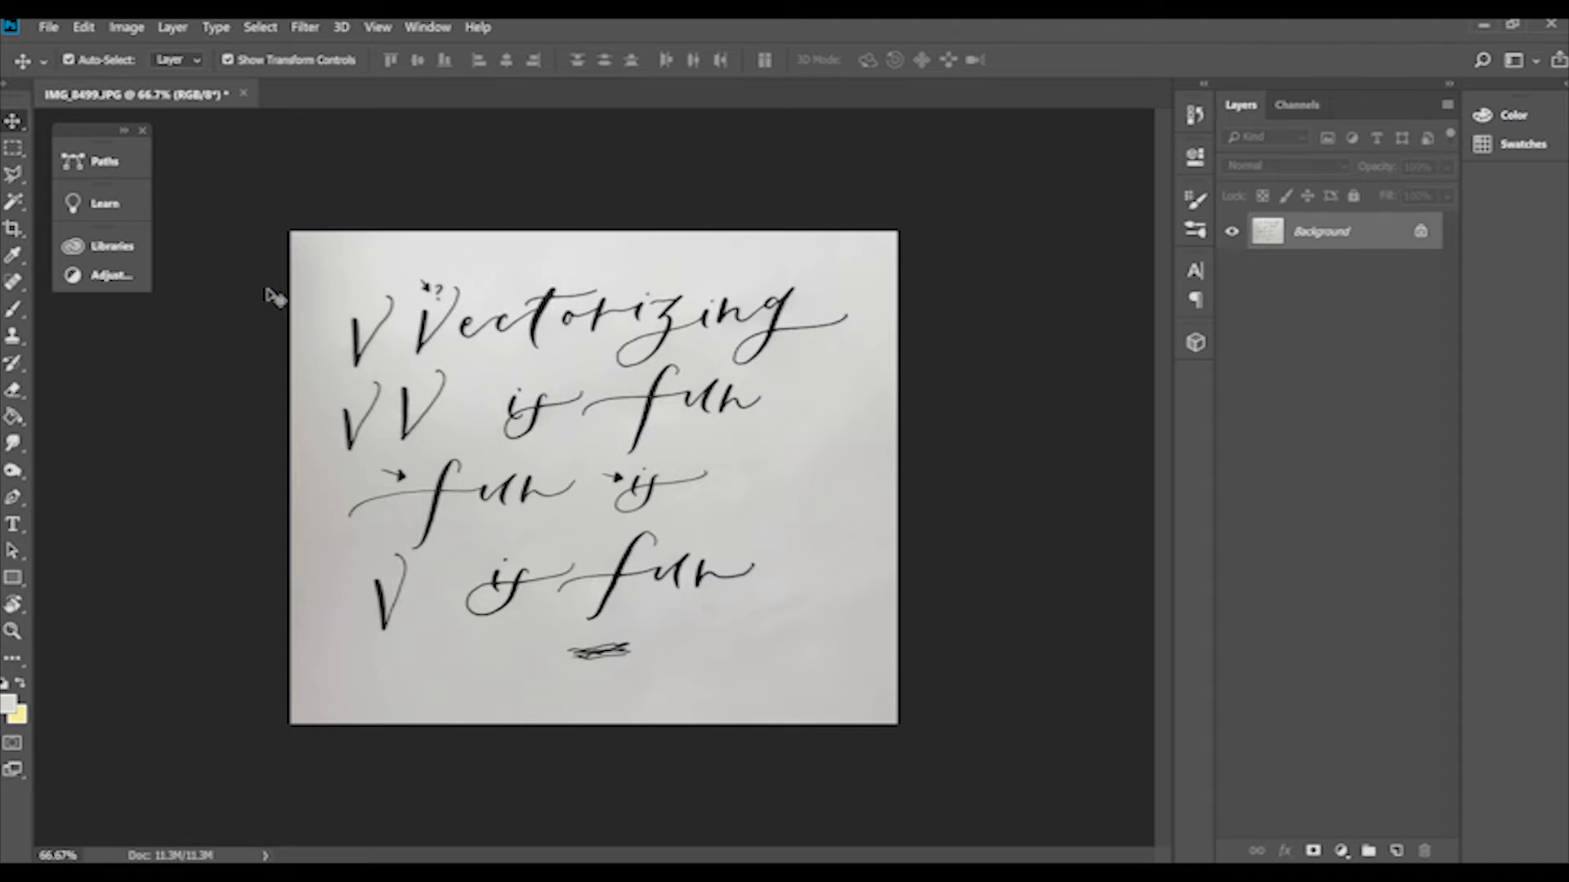
pyautogui.hotkey('ctrl', 'l')
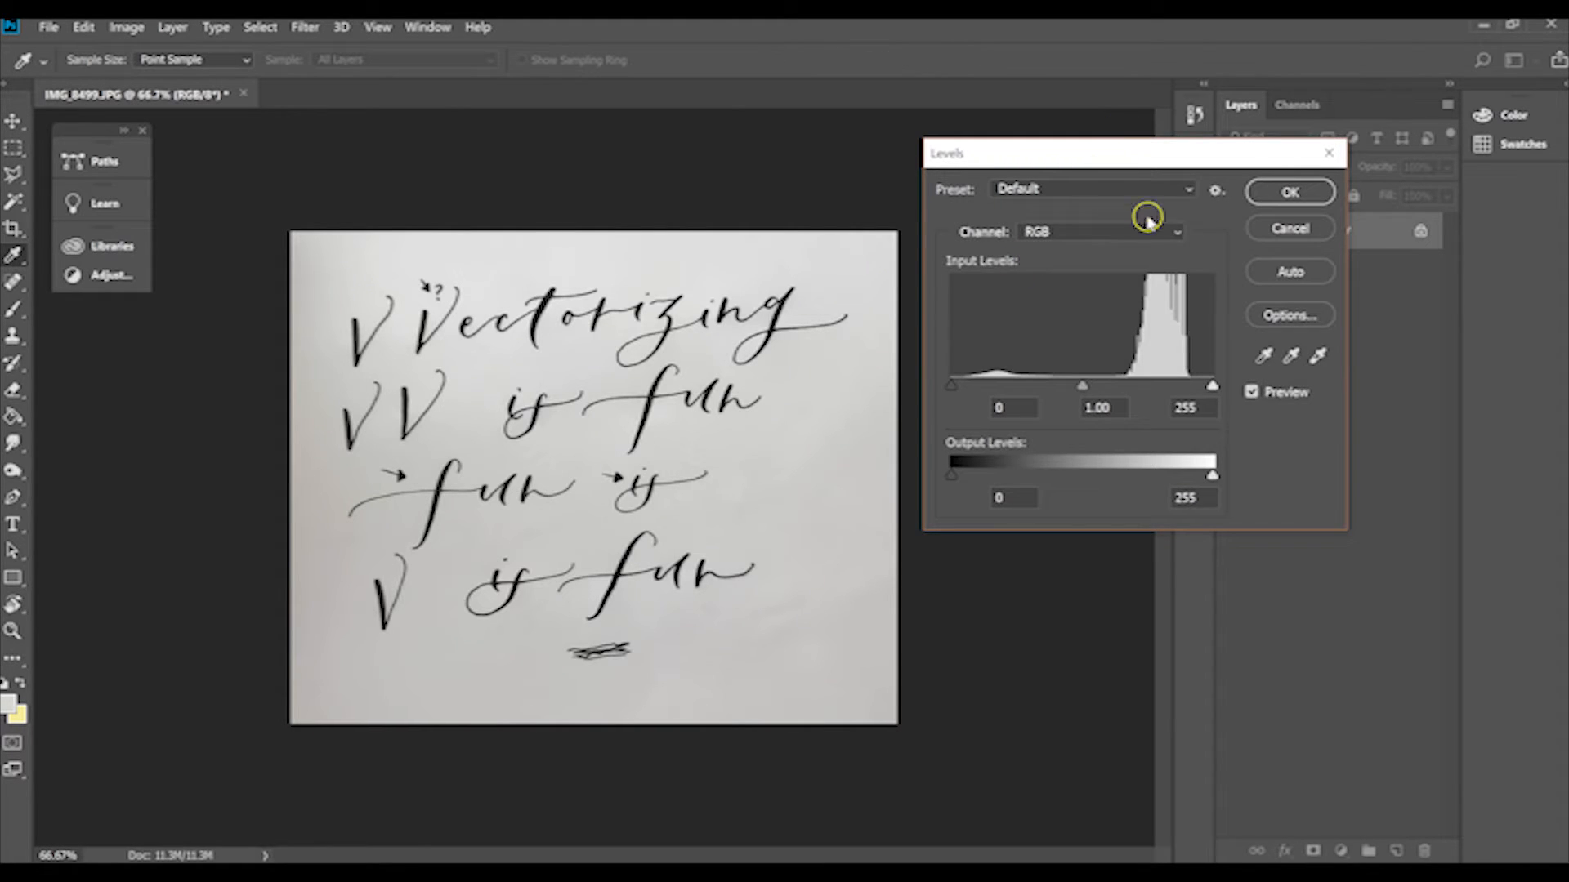
pyautogui.click(1318, 357)
pyautogui.click(1335, 425)
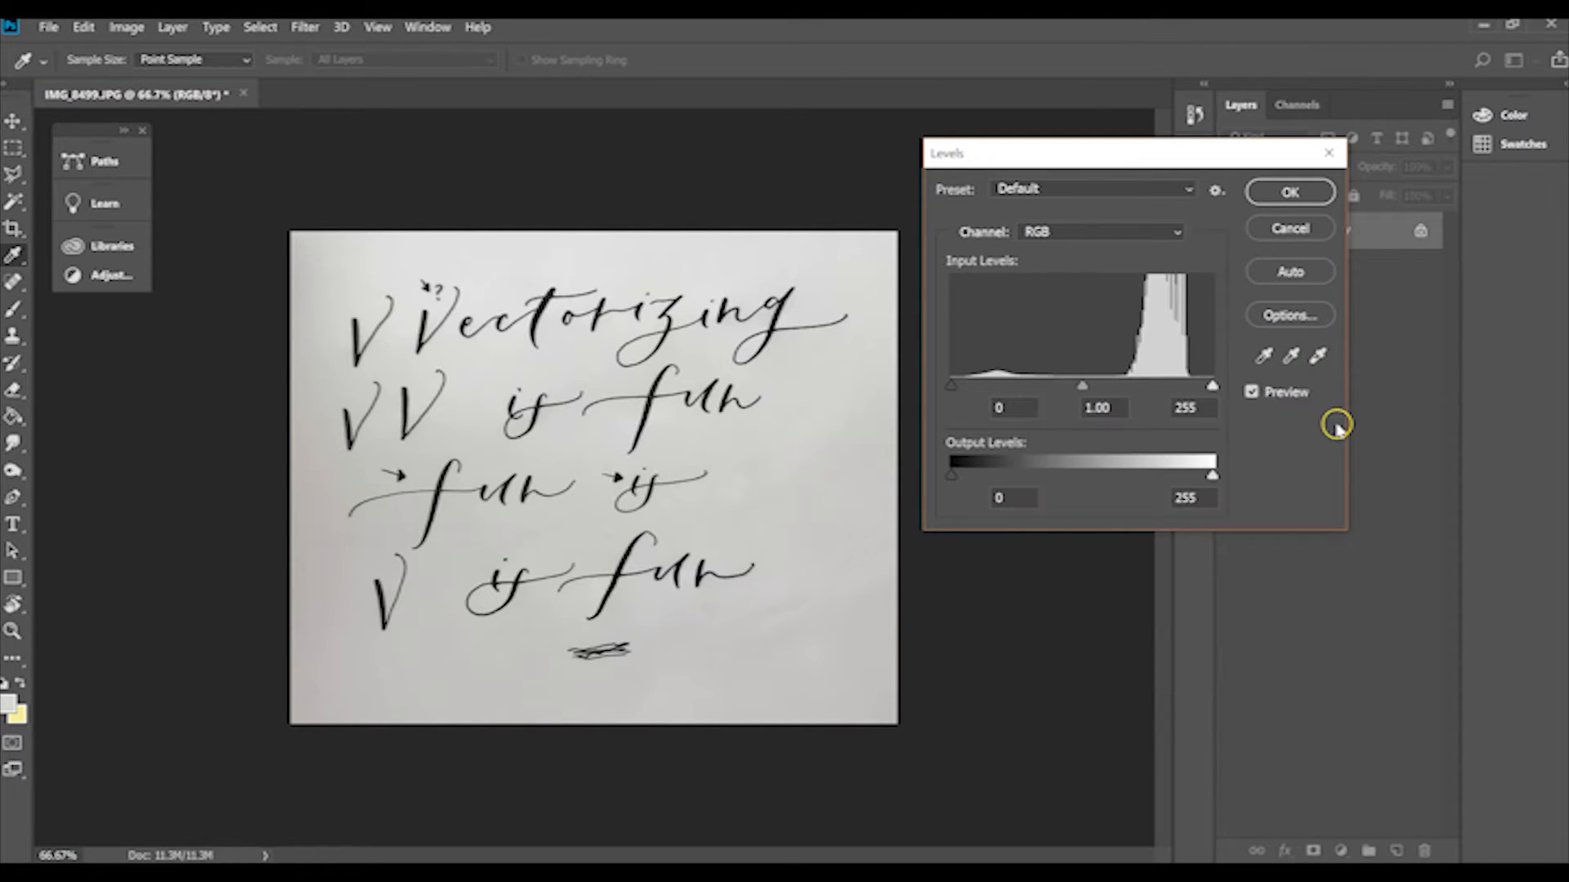
pyautogui.click(1320, 357)
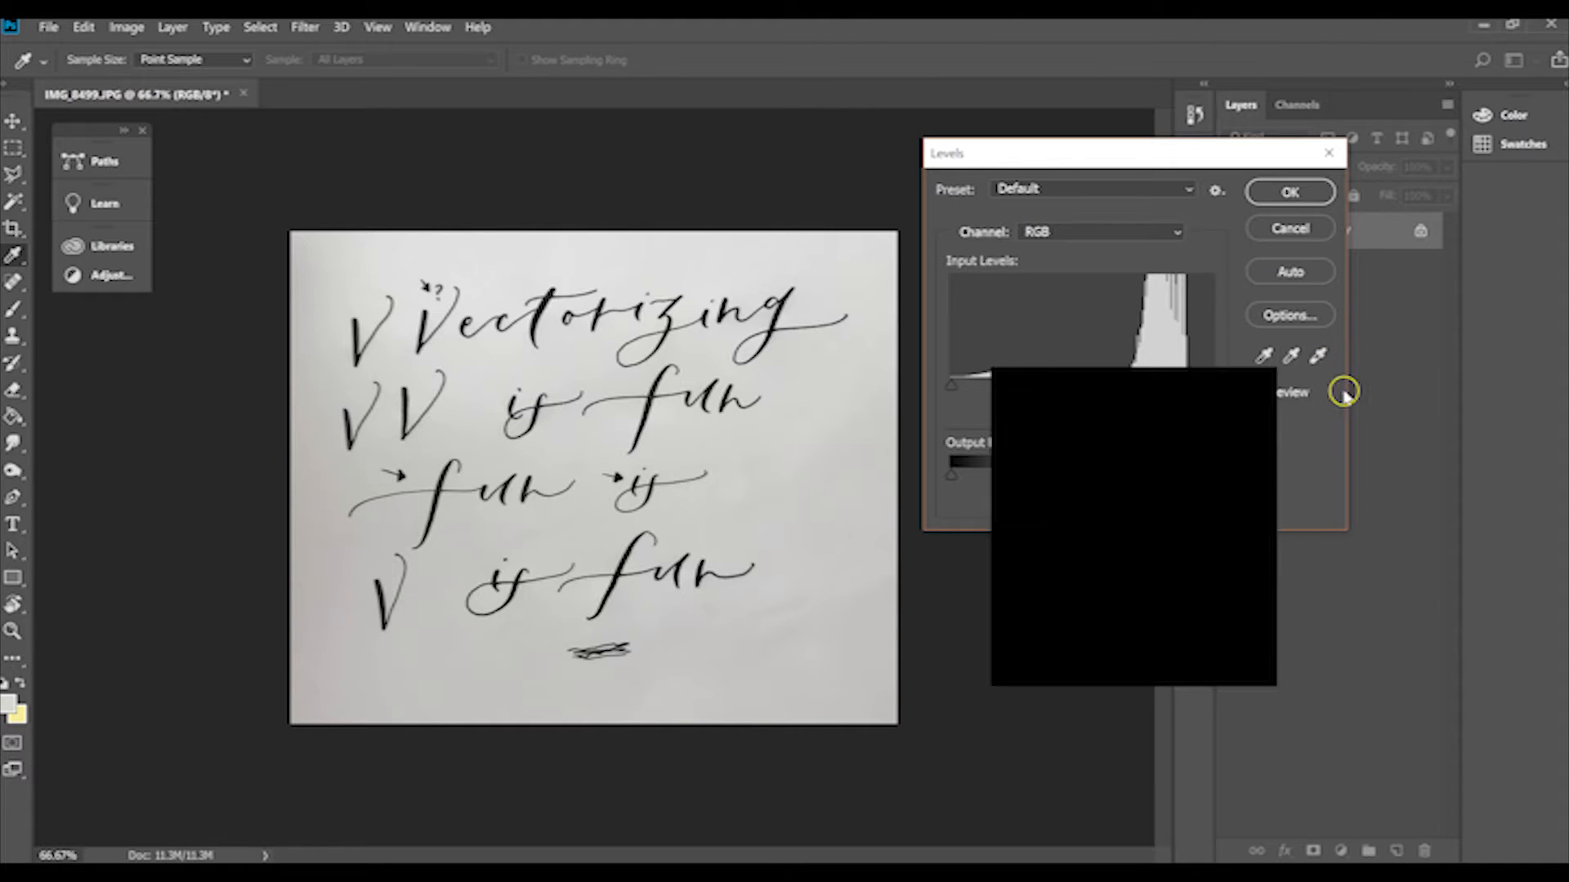
pyautogui.click(870, 474)
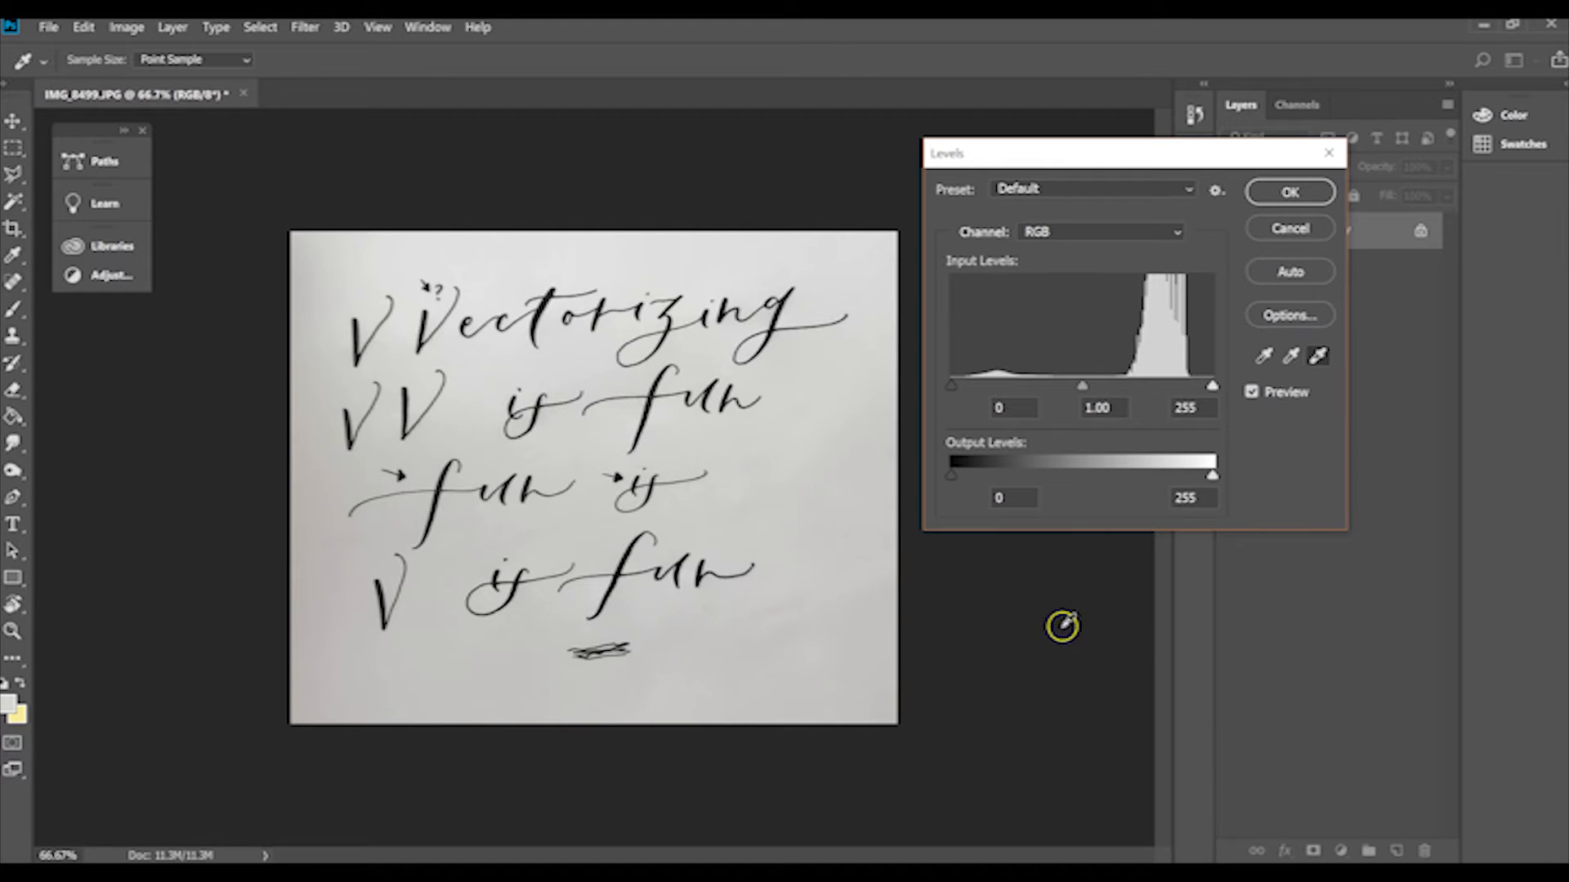
pyautogui.click(759, 647)
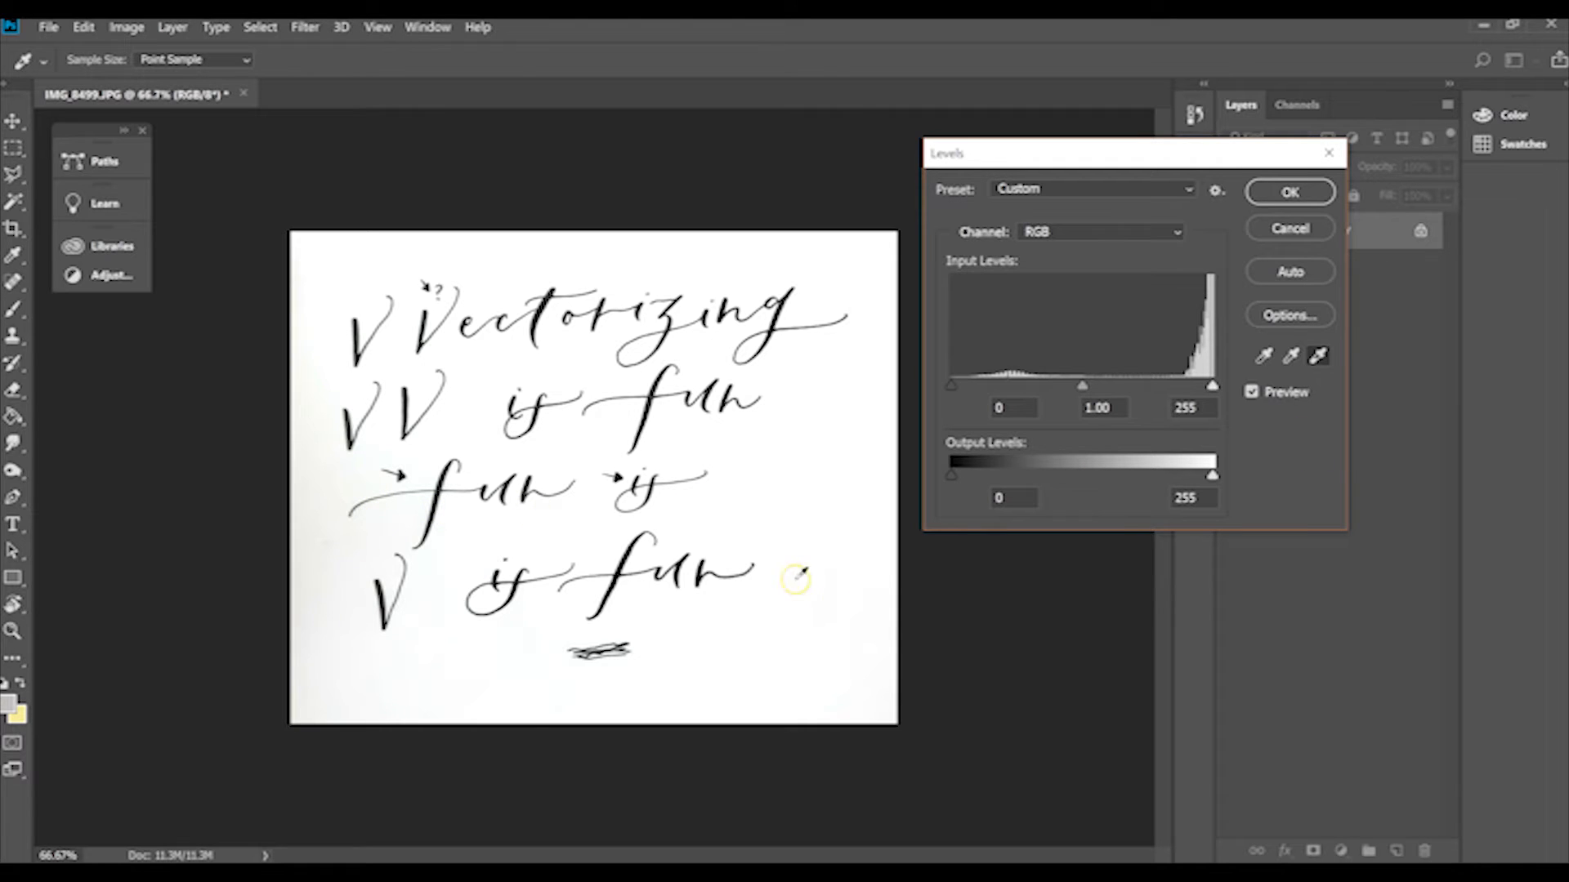
# Set the Levels black point by sampling the dark ink in the "g" of "Vectorizing" and apply the adjustment
pyautogui.click(1264, 356)
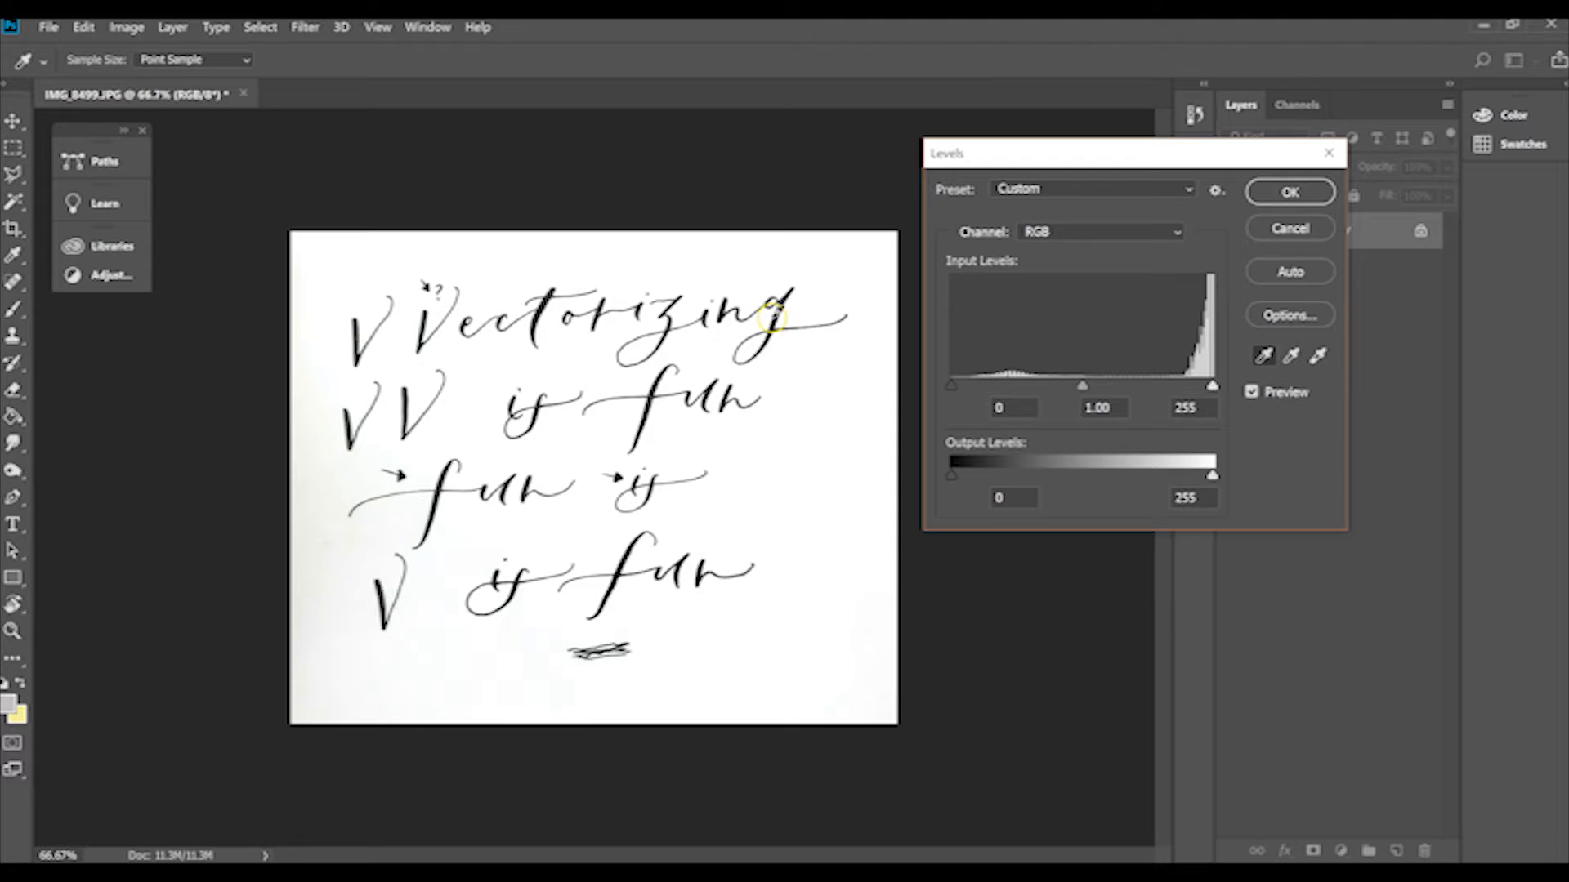
pyautogui.click(773, 317)
pyautogui.click(790, 301)
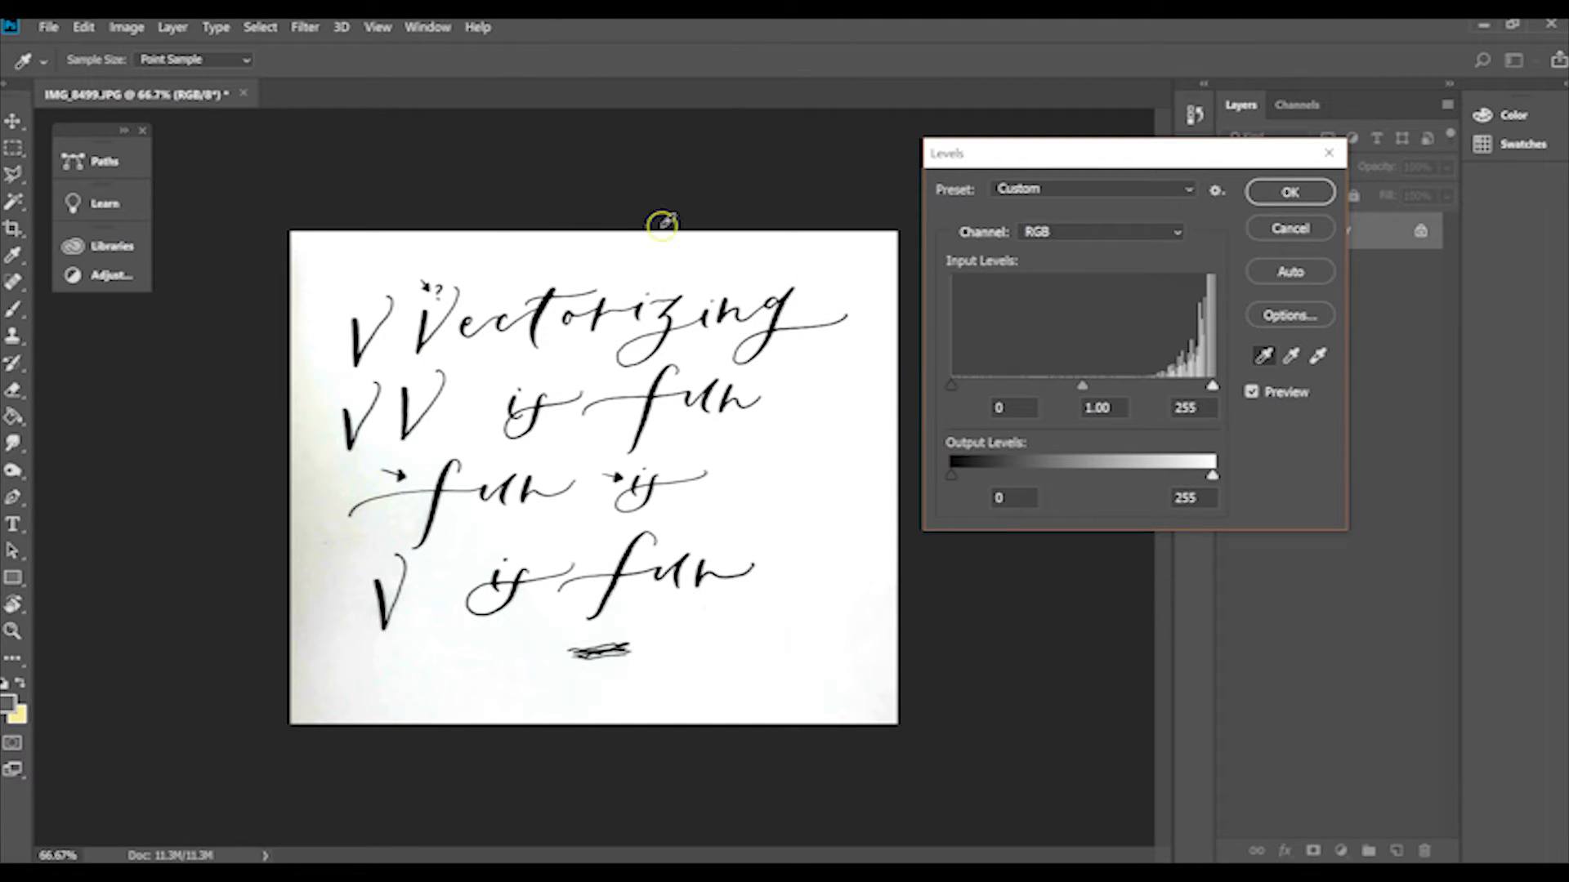
pyautogui.click(1288, 194)
pyautogui.press('v')
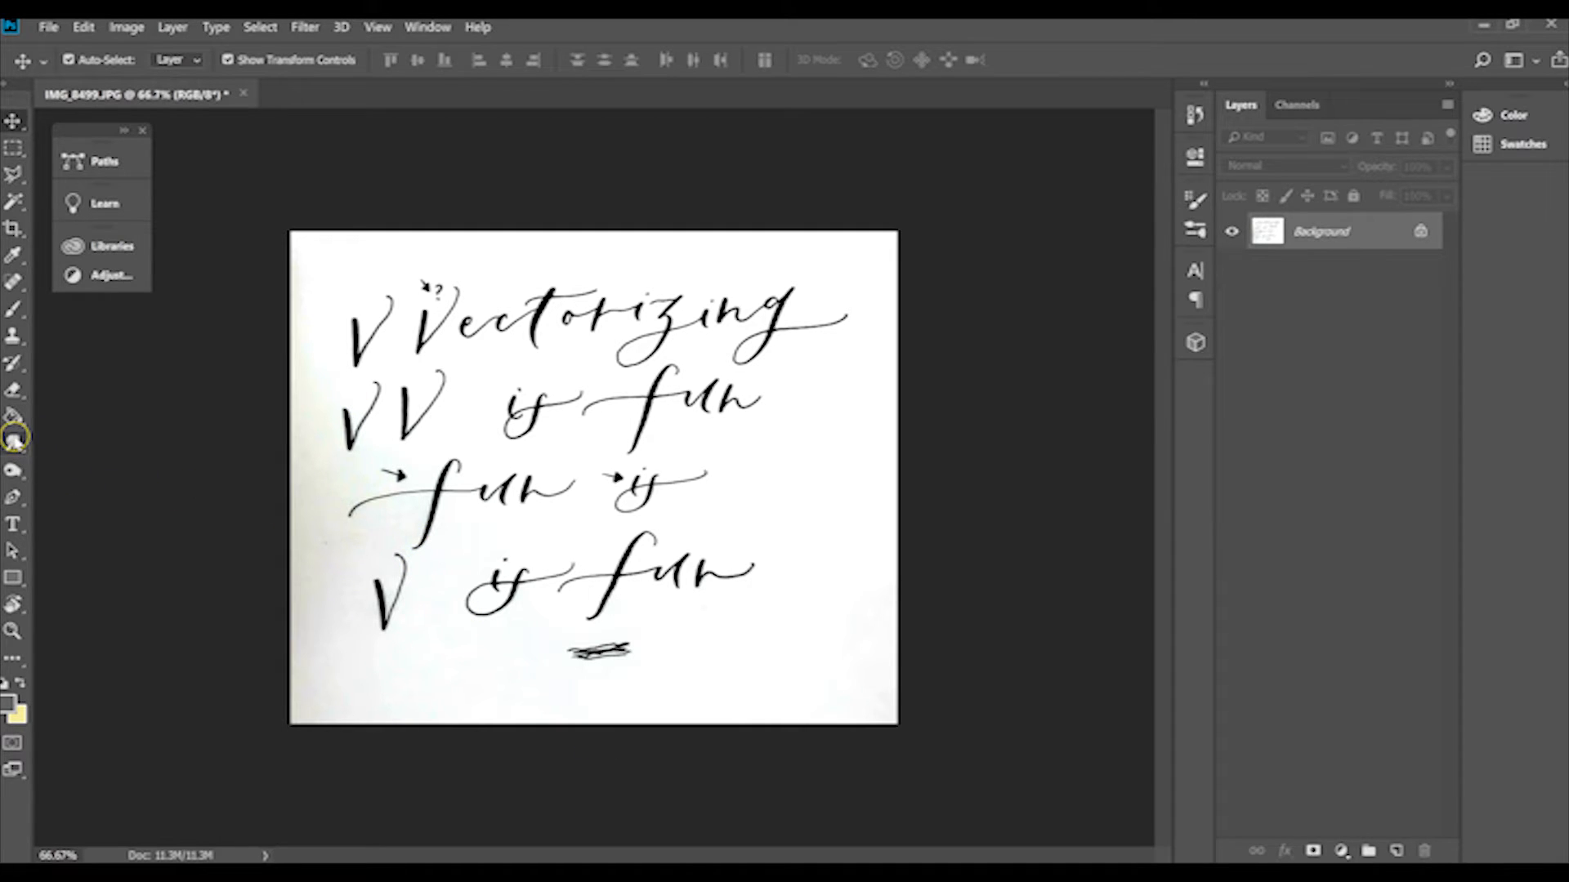
# Choose the Burn tool and set its range to Shadows
pyautogui.click(14, 472)
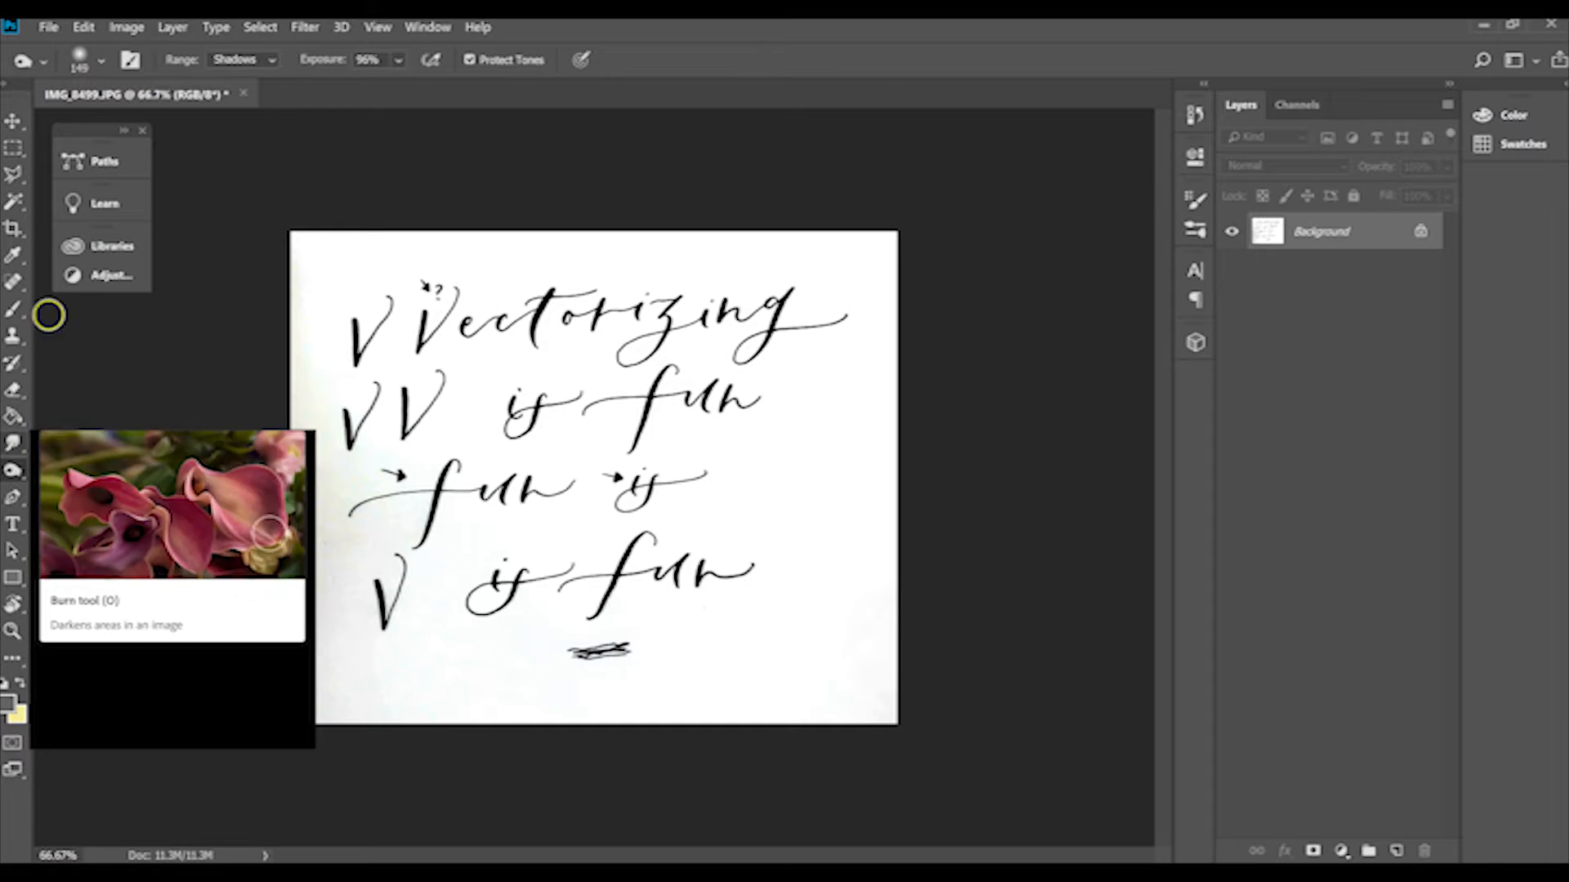
pyautogui.click(43, 62)
pyautogui.click(42, 64)
pyautogui.click(19, 70)
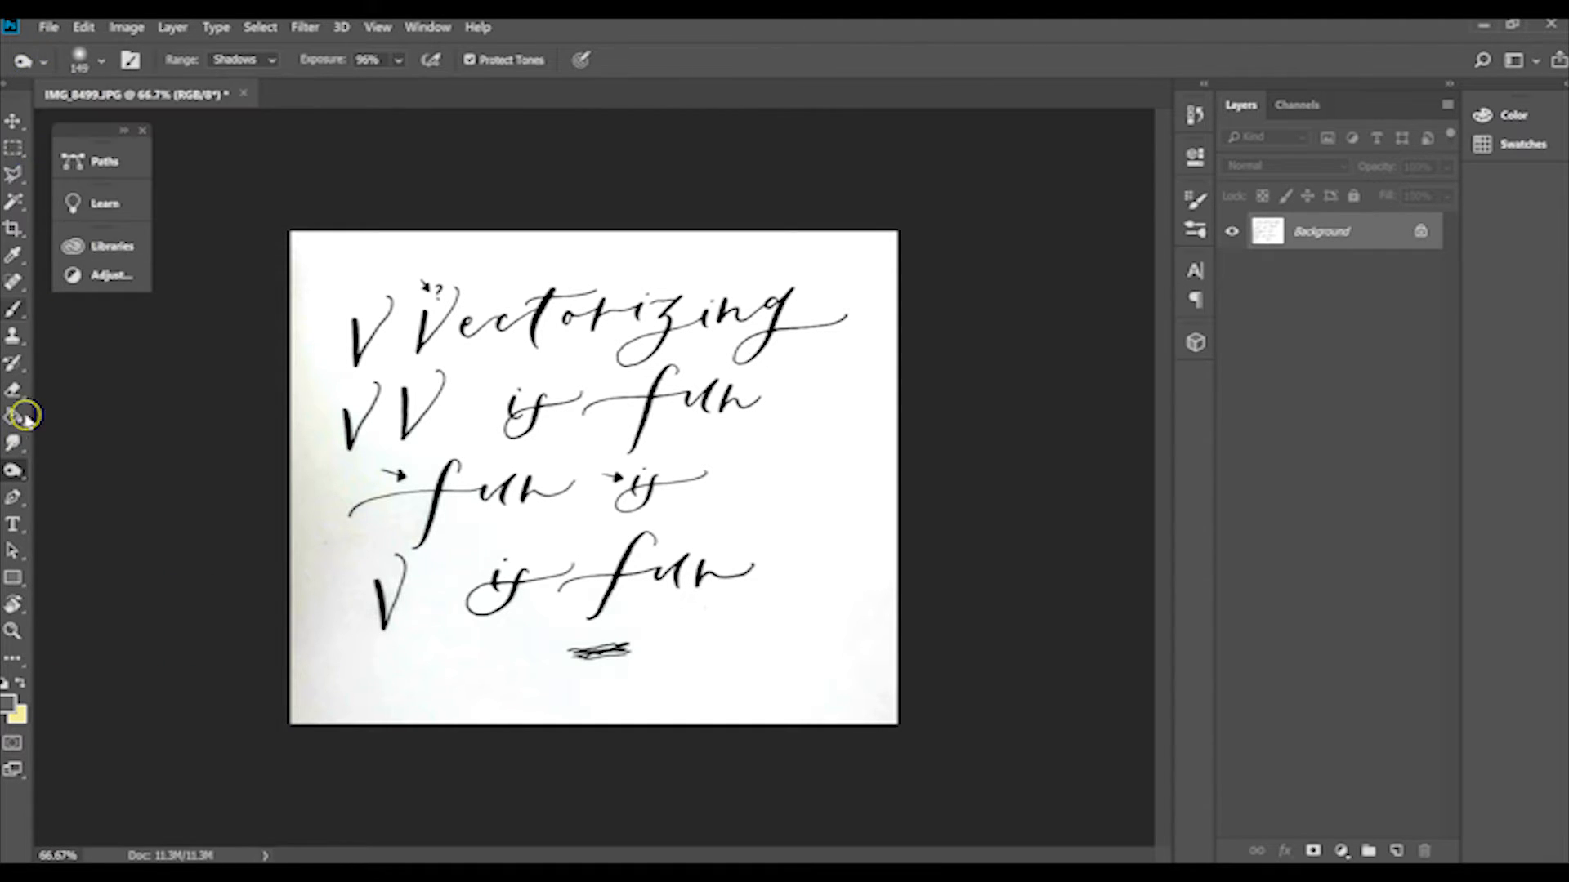
pyautogui.click(13, 470)
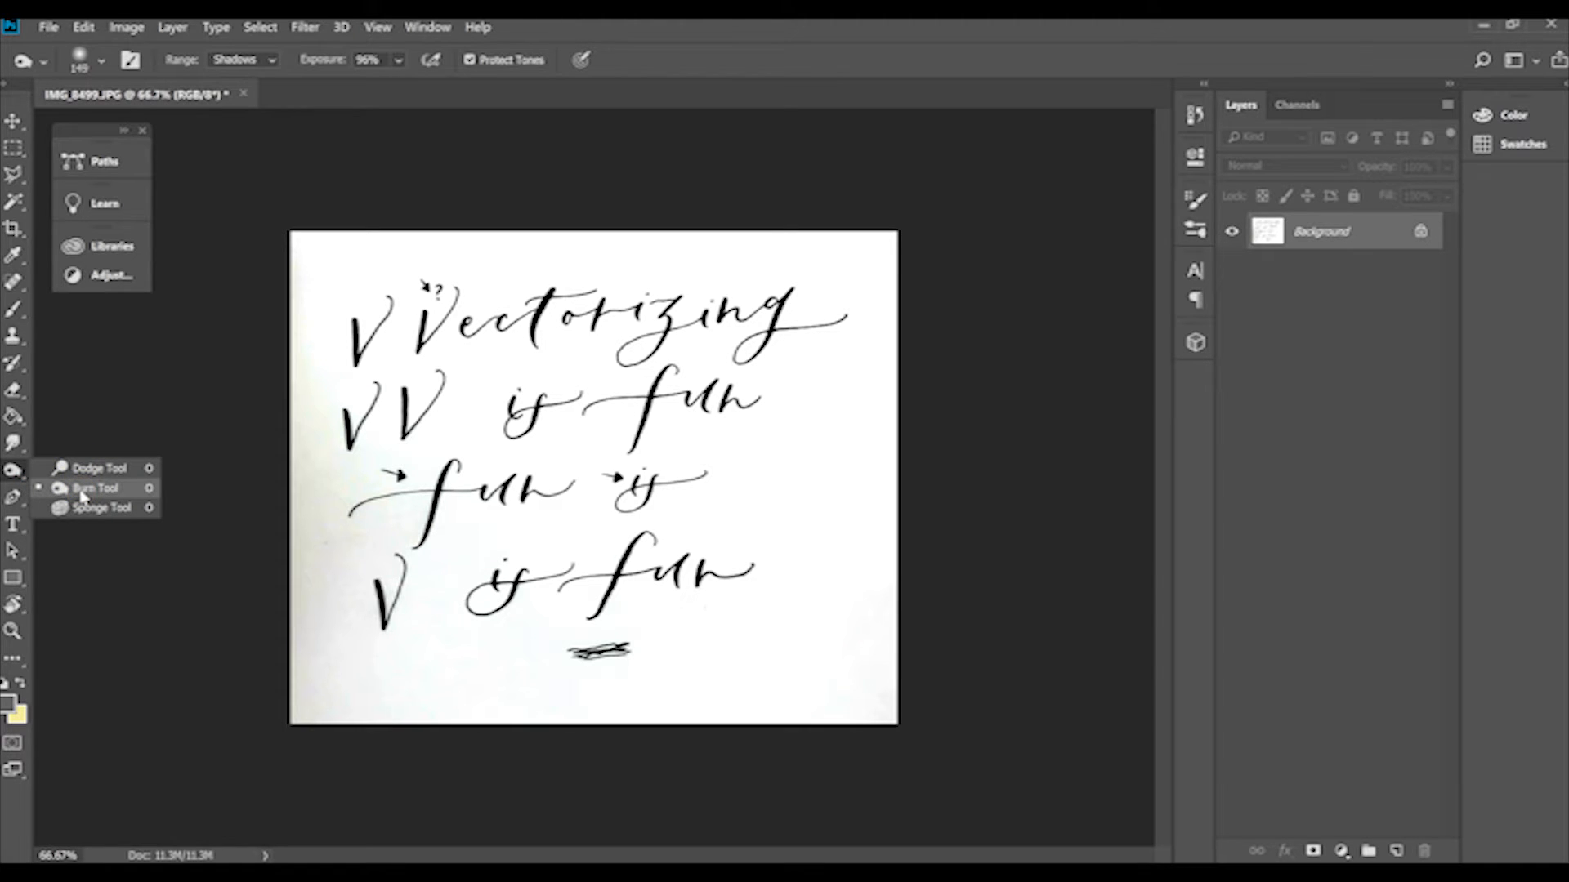
pyautogui.click(85, 469)
pyautogui.click(88, 490)
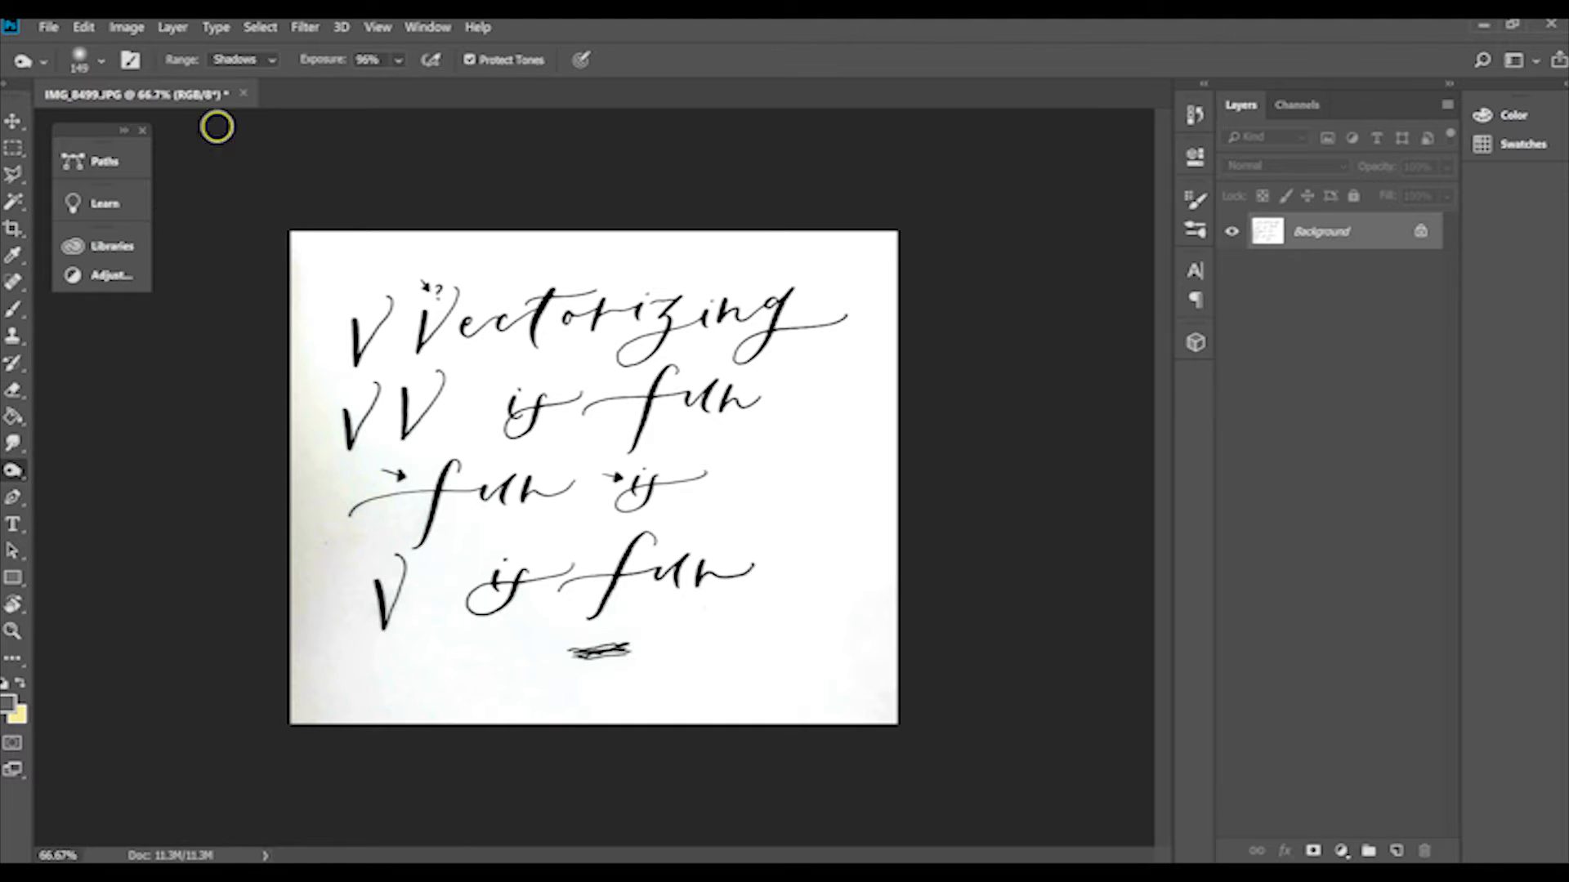
pyautogui.click(268, 60)
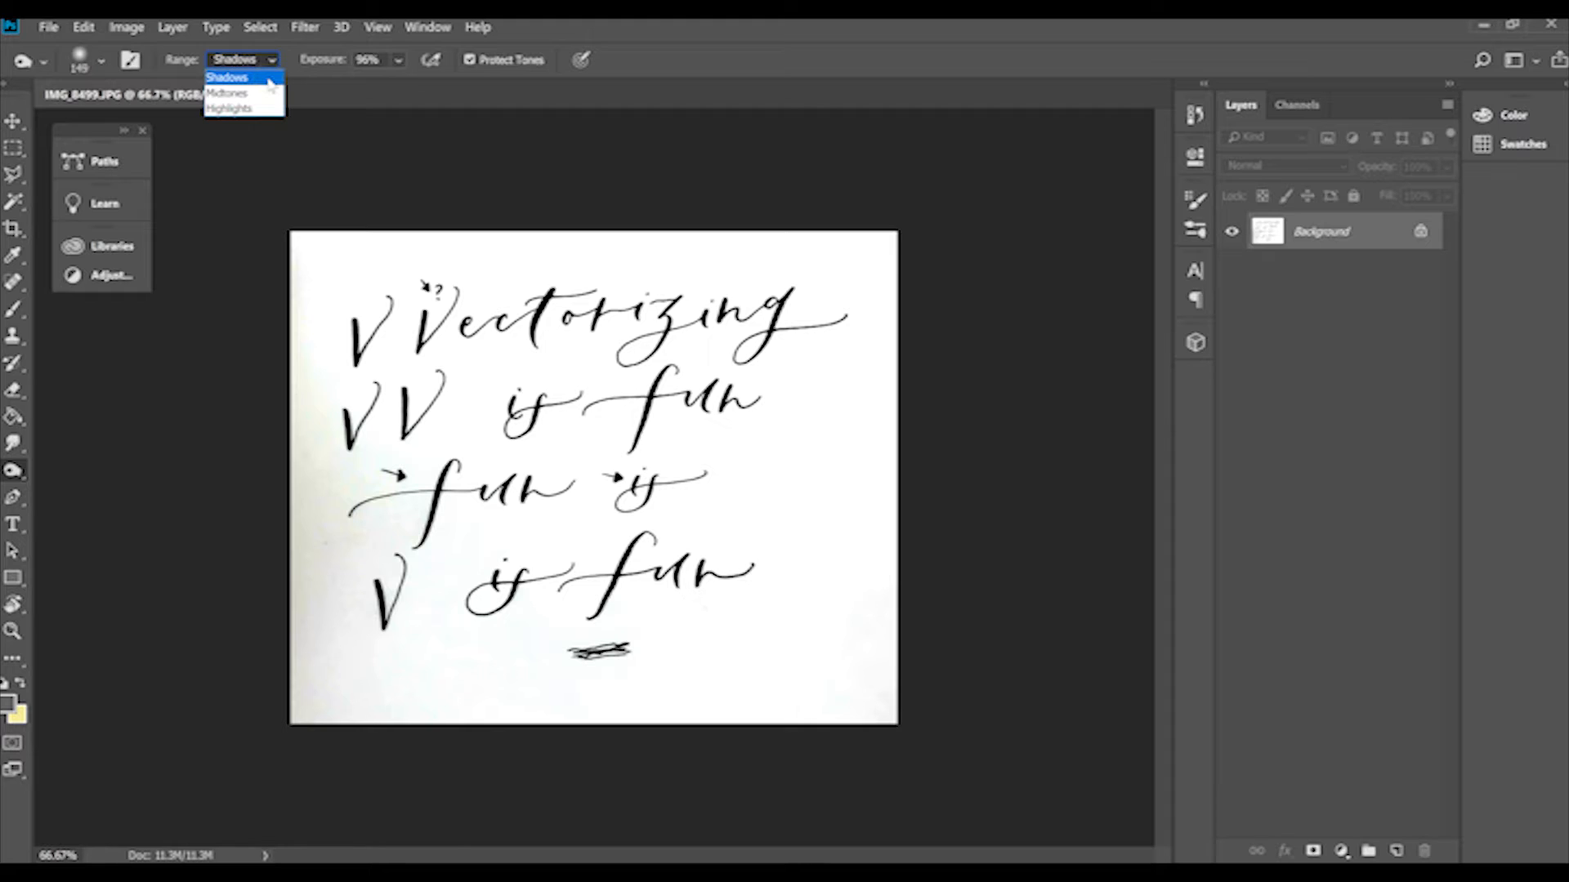
pyautogui.click(269, 82)
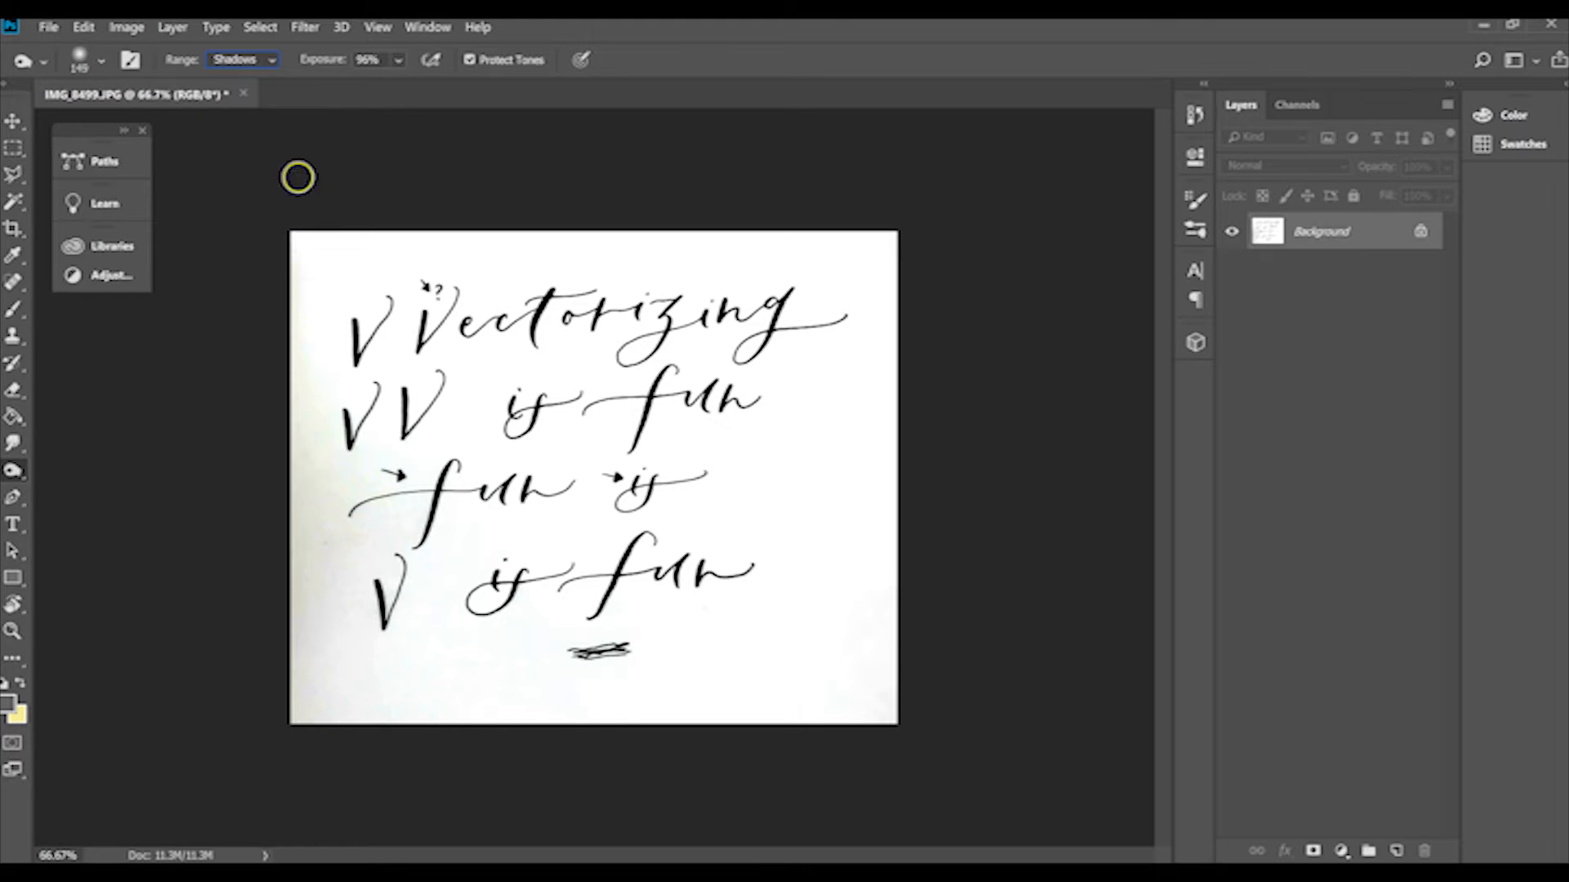
# Adjust the Burn brush size and darken ink strokes of the first letters in the handwritten lines
pyautogui.click(102, 62)
pyautogui.moveTo(167, 123); pyautogui.dragTo(214, 127)
pyautogui.moveTo(387, 285)
pyautogui.mouseDown()
pyautogui.moveTo(351, 354)
pyautogui.moveTo(359, 328)
pyautogui.mouseUp()
pyautogui.click(428, 575)
pyautogui.click(420, 499)
# Switch to the Dodge tool with the Highlights range and a 322 px brush
pyautogui.moveTo(14, 469); pyautogui.dragTo(100, 472)
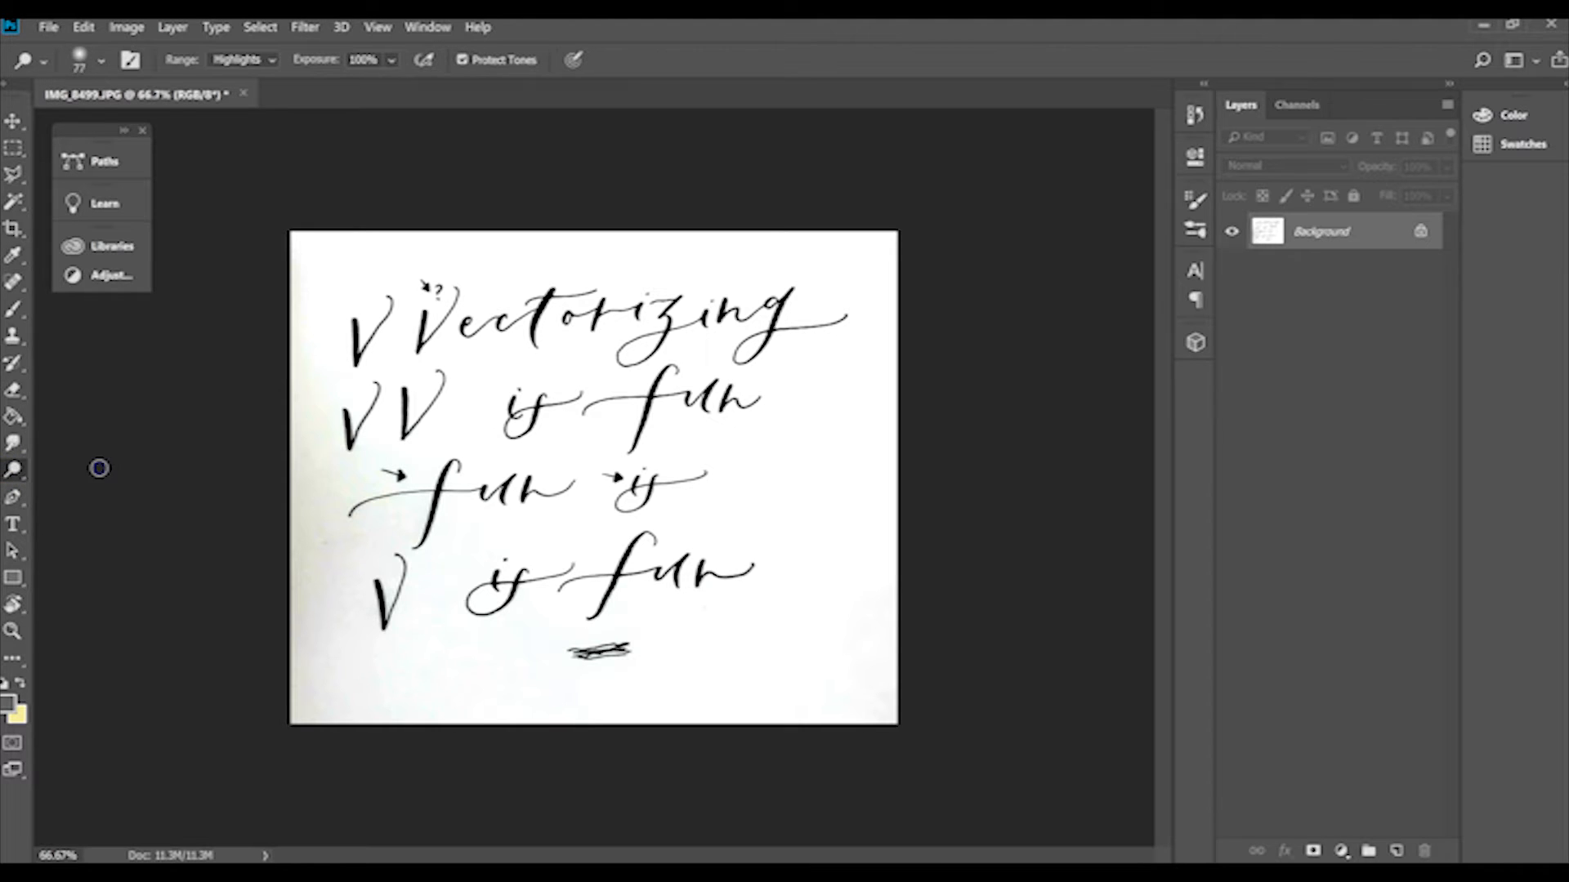
pyautogui.click(100, 62)
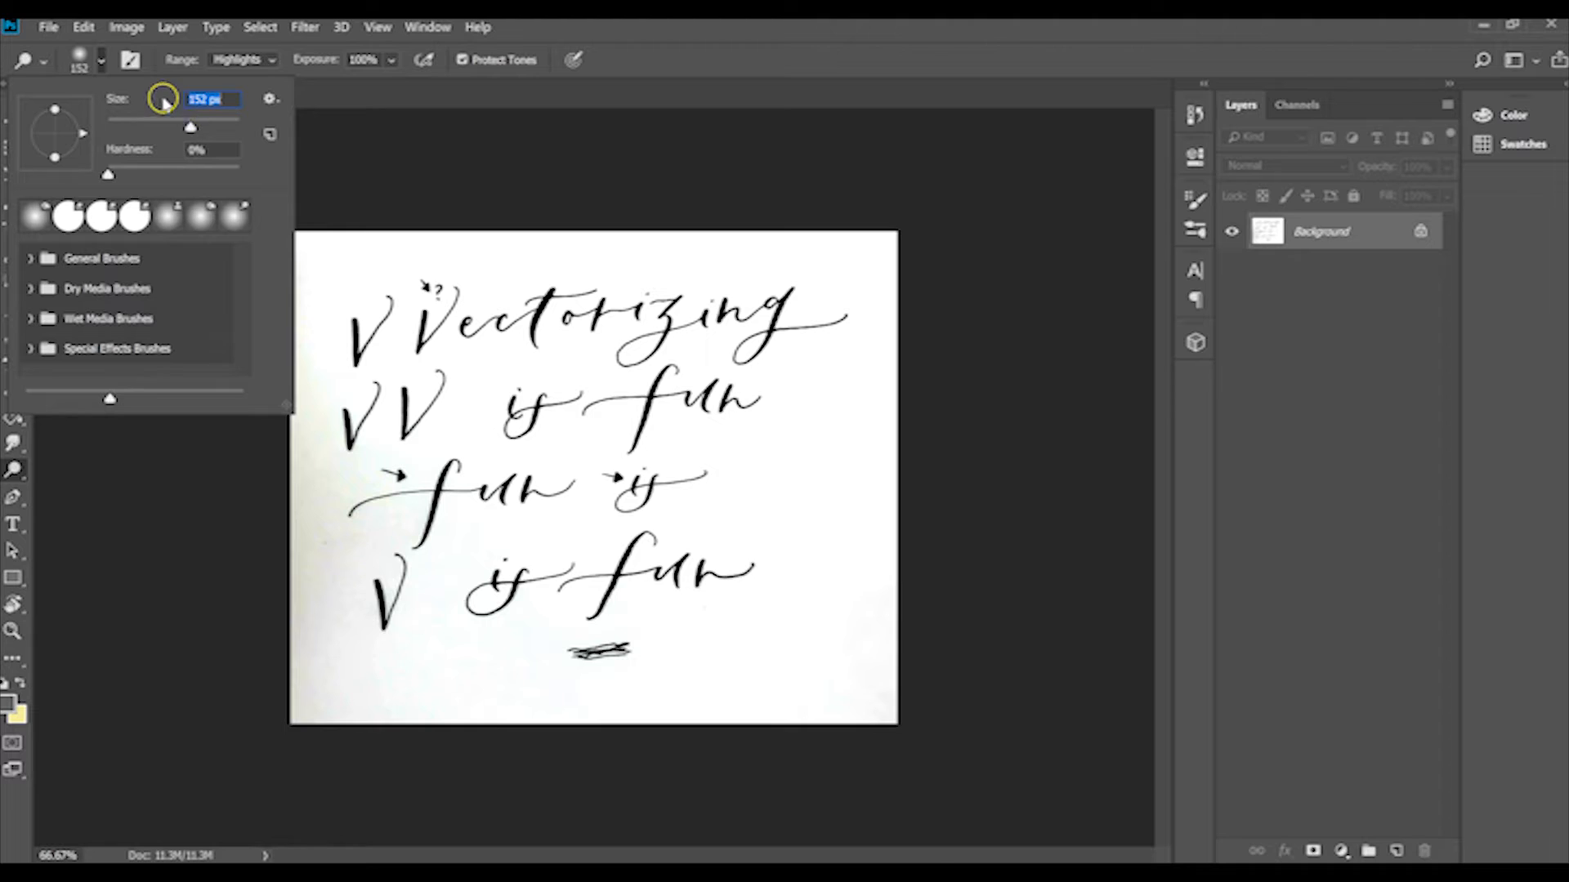
pyautogui.click(266, 59)
pyautogui.click(268, 61)
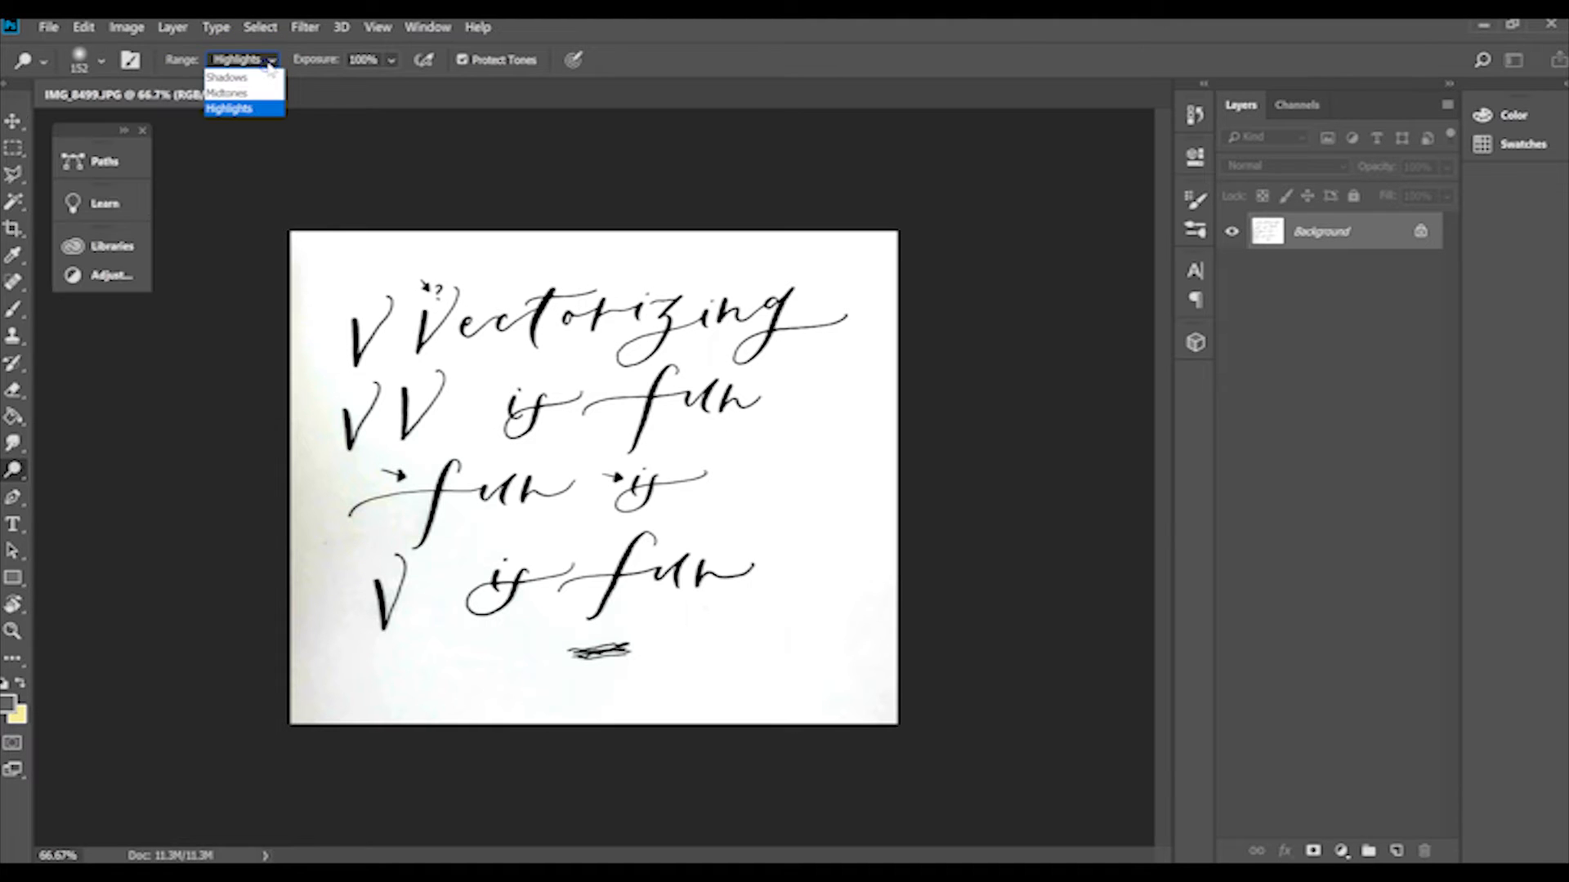
pyautogui.click(260, 109)
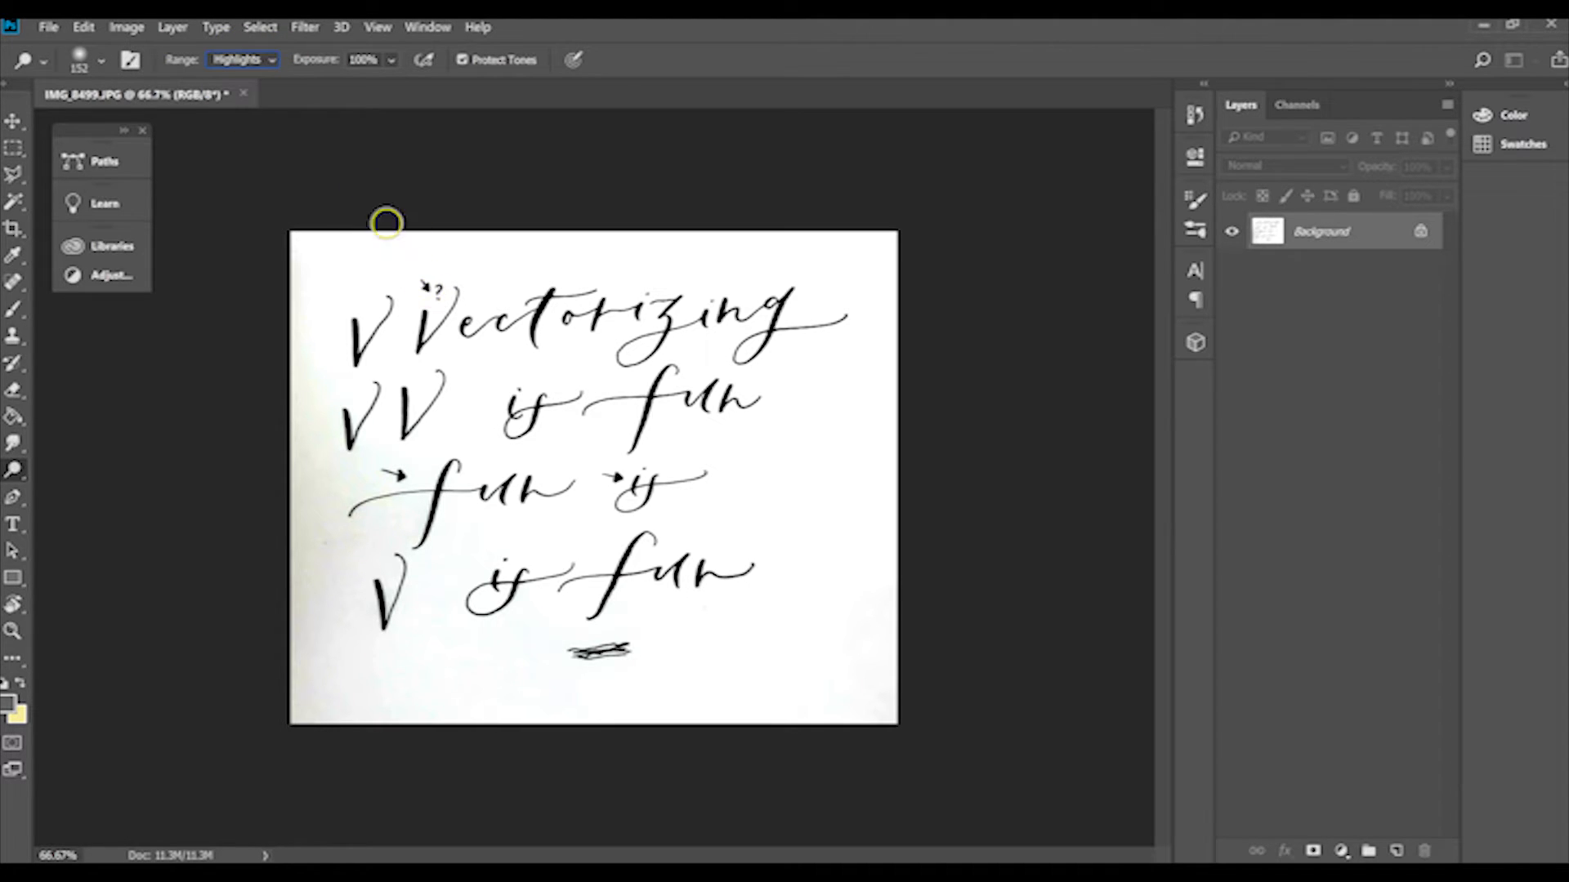
pyautogui.click(94, 69)
pyautogui.moveTo(154, 124); pyautogui.dragTo(214, 131)
# Dodge the discoloured paper along the photo's left edge, lower corner and around the handwritten words
pyautogui.moveTo(340, 304); pyautogui.dragTo(315, 613)
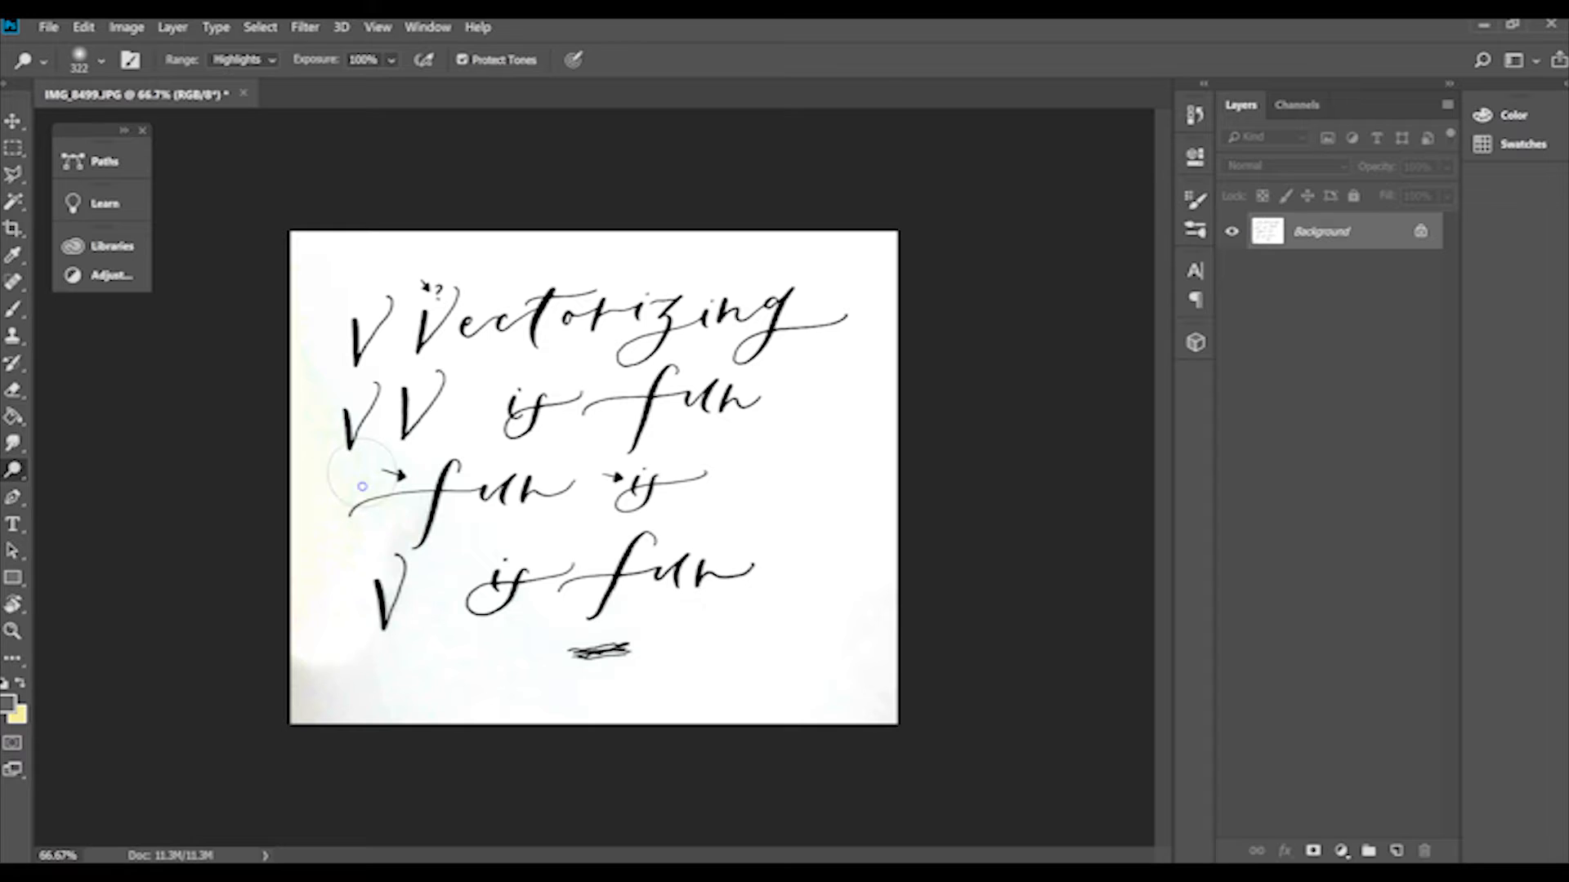
pyautogui.moveTo(387, 688)
pyautogui.mouseDown()
pyautogui.moveTo(330, 654)
pyautogui.moveTo(263, 752)
pyautogui.mouseUp()
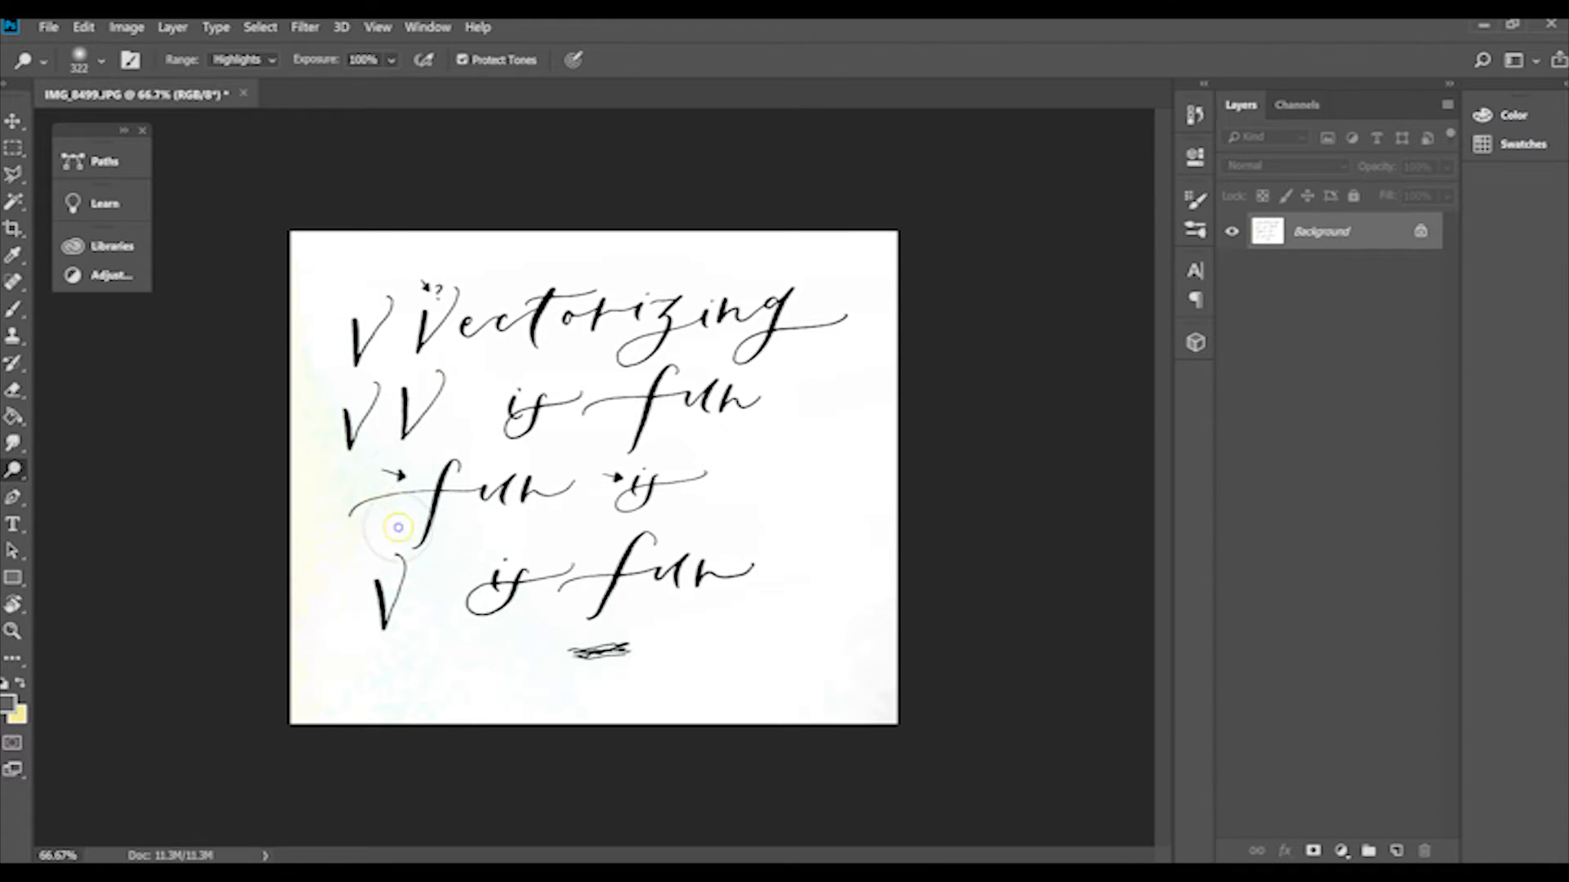
pyautogui.moveTo(362, 575)
pyautogui.mouseDown()
pyautogui.moveTo(325, 423)
pyautogui.moveTo(366, 698)
pyautogui.moveTo(311, 306)
pyautogui.moveTo(323, 603)
pyautogui.moveTo(381, 368)
pyautogui.moveTo(375, 305)
pyautogui.moveTo(368, 387)
pyautogui.moveTo(401, 604)
pyautogui.moveTo(356, 494)
pyautogui.moveTo(638, 395)
pyautogui.mouseUp()
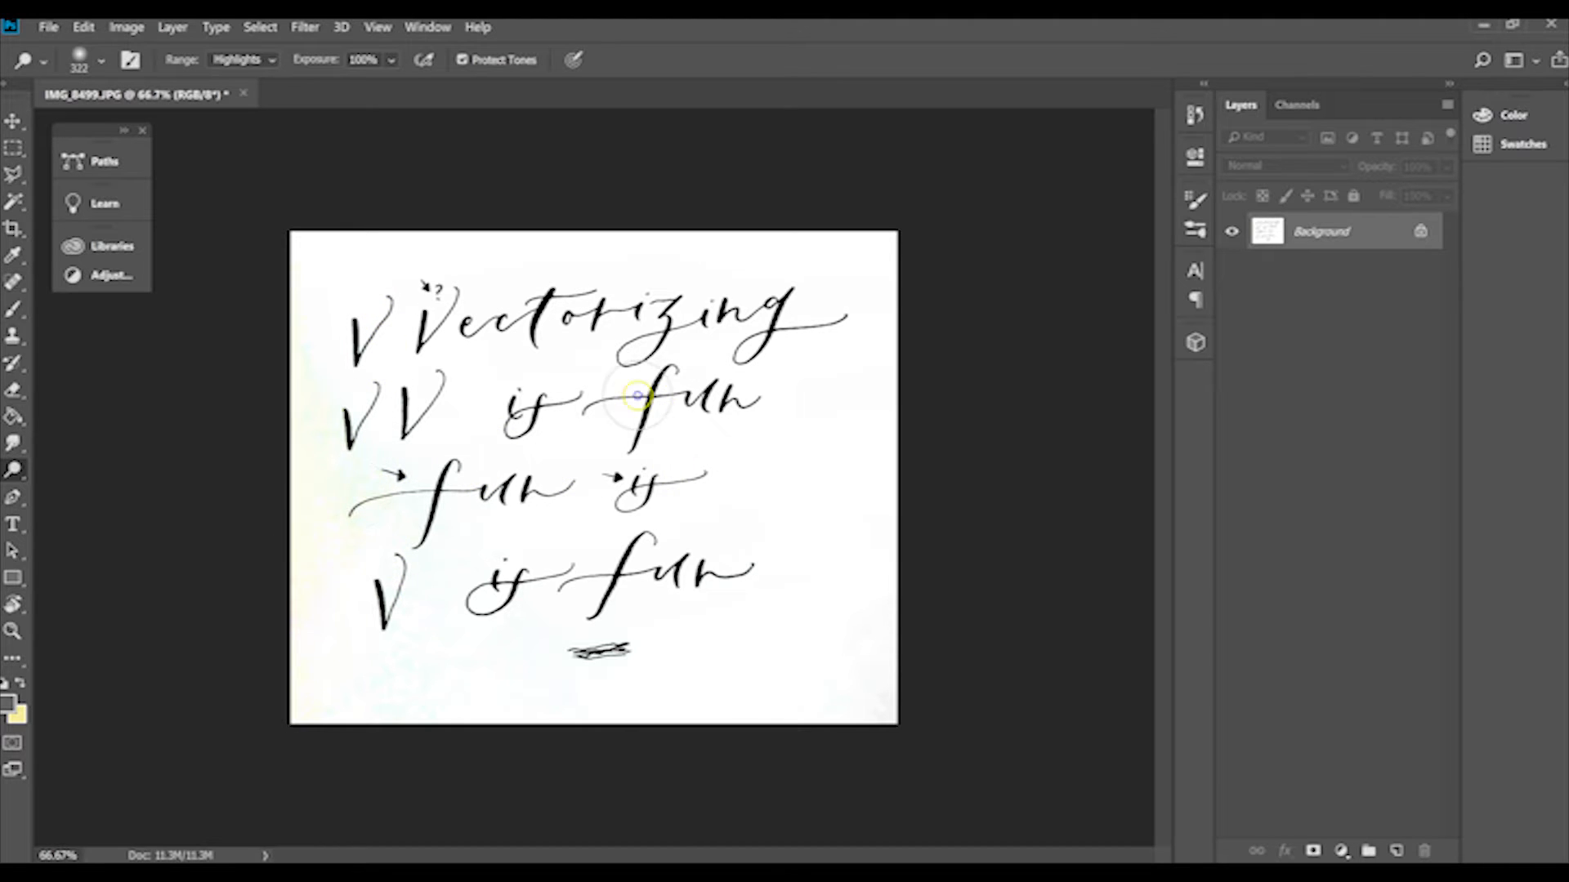
pyautogui.click(12, 121)
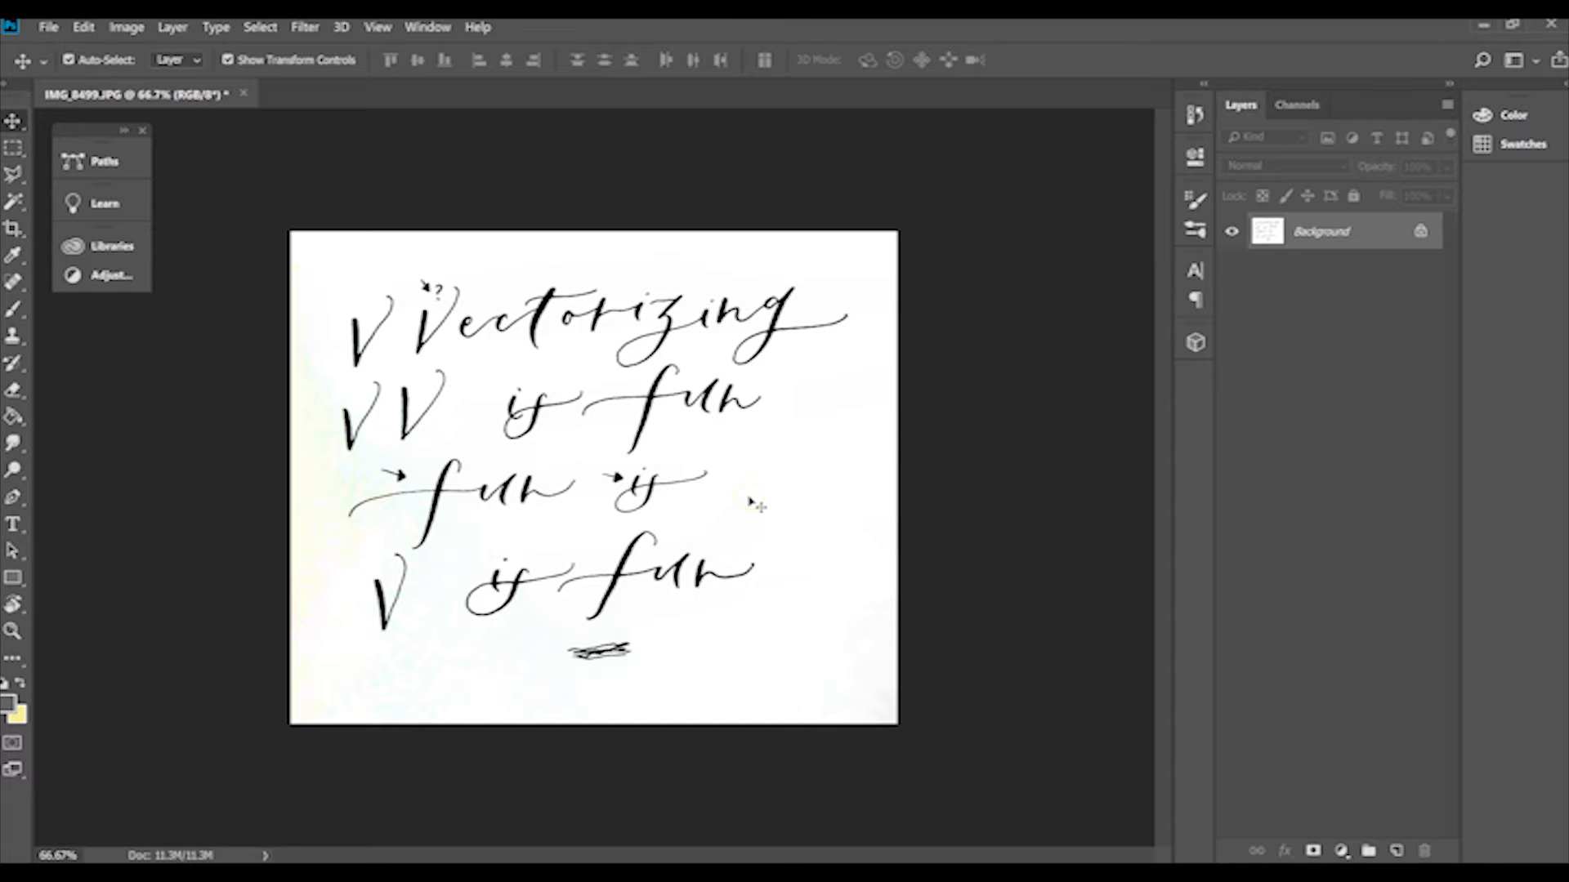
# Convert the locked Background into a regular layer named Layer 0
pyautogui.rightClick(1296, 237)
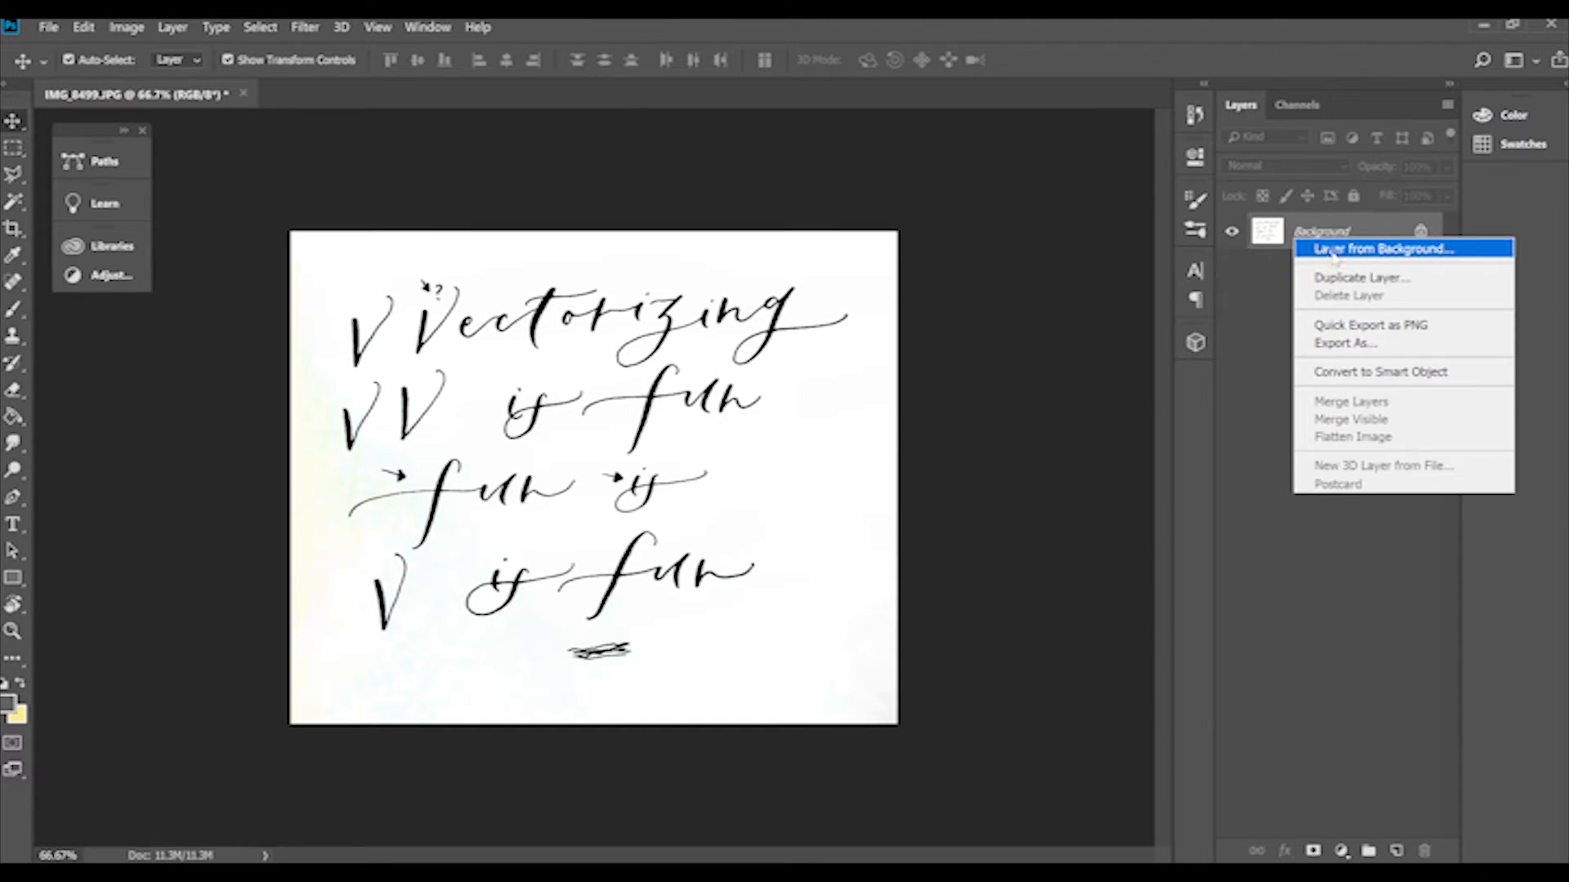
pyautogui.click(1333, 250)
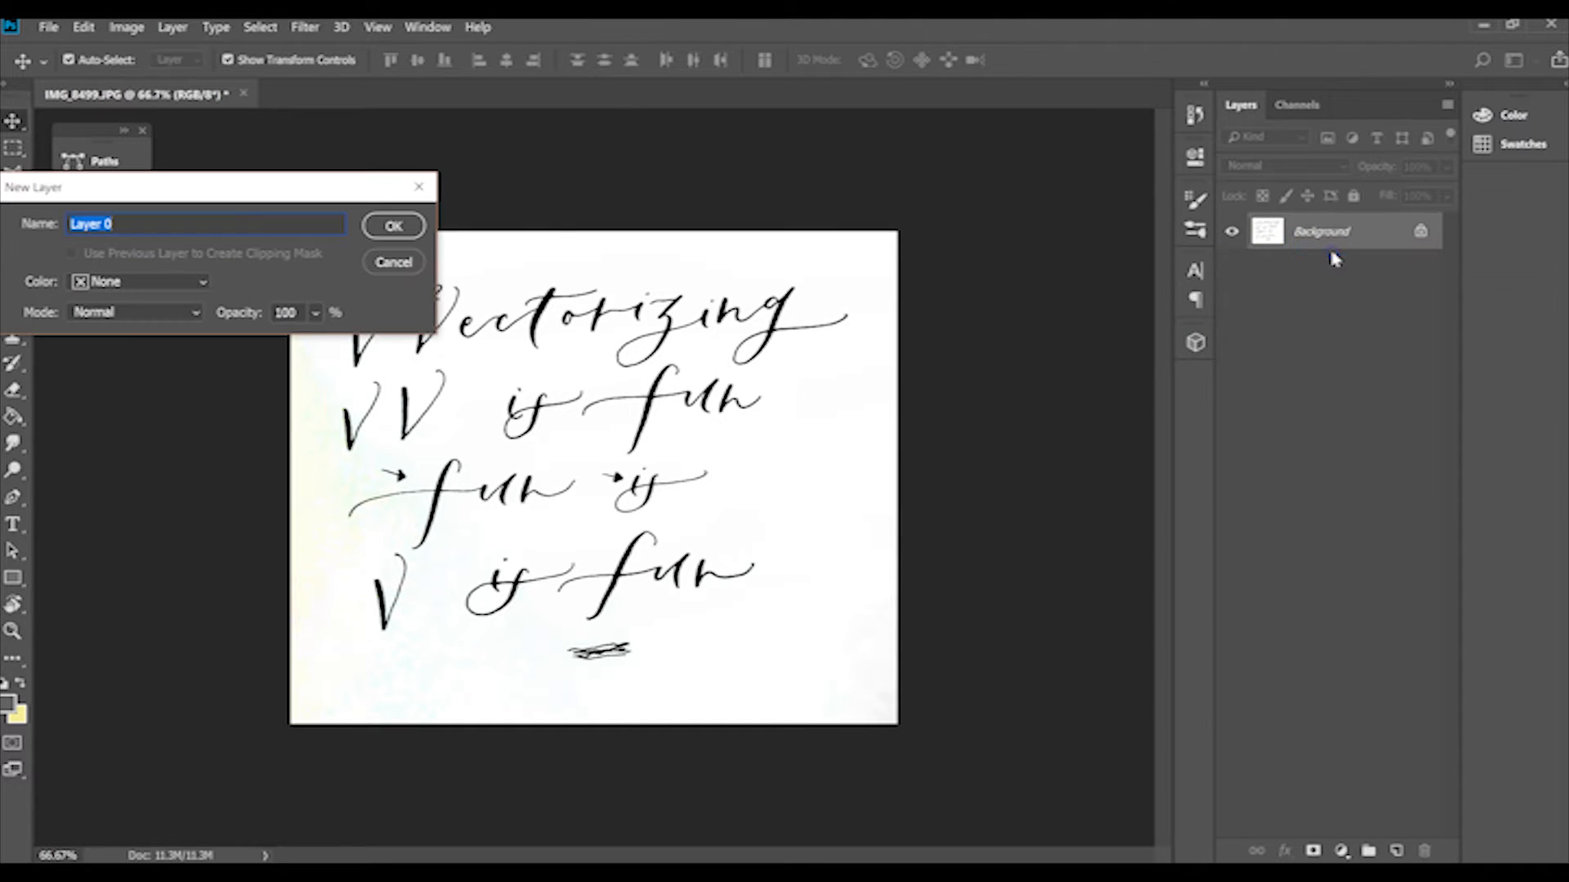
pyautogui.click(391, 228)
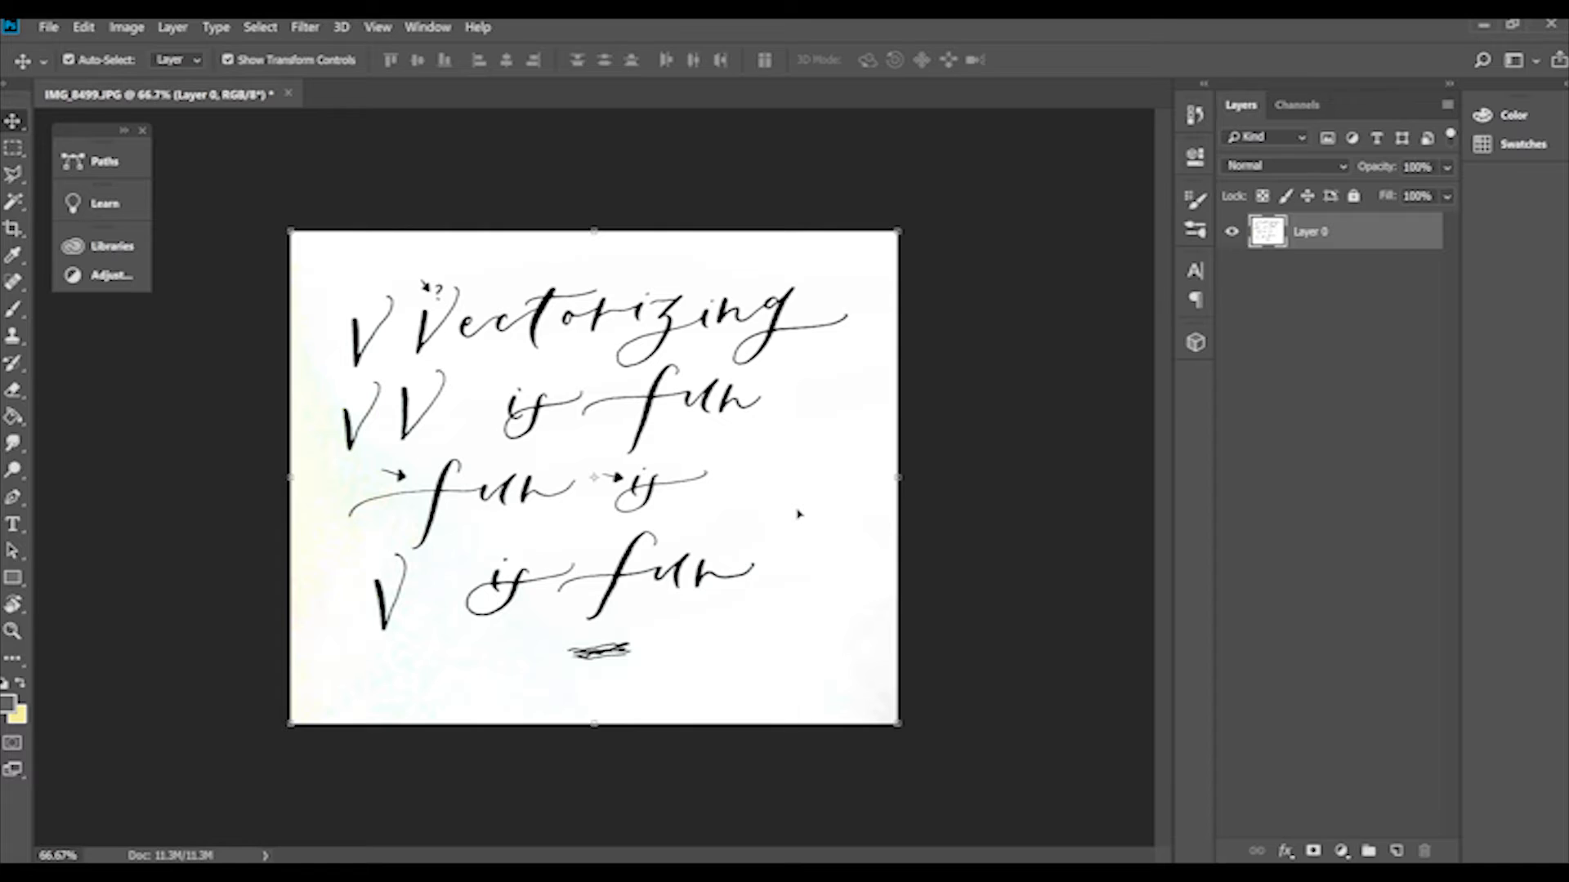
# Delete the scribble below the last line and the extra V's at the start of the first two lines
pyautogui.click(15, 150)
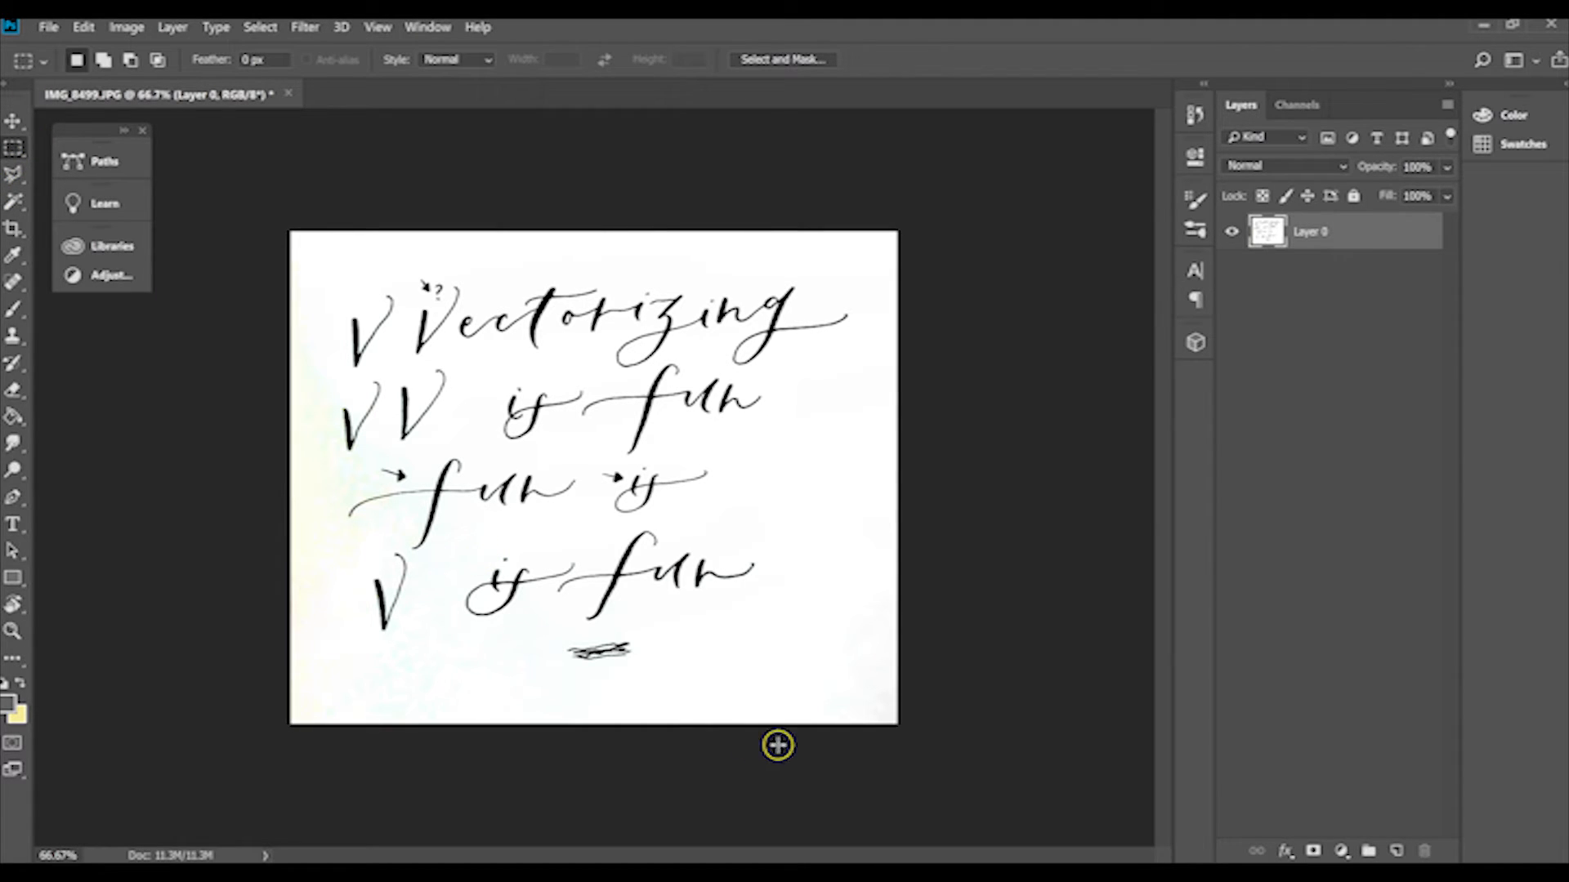
pyautogui.moveTo(562, 632); pyautogui.dragTo(645, 670)
pyautogui.press('Delete')
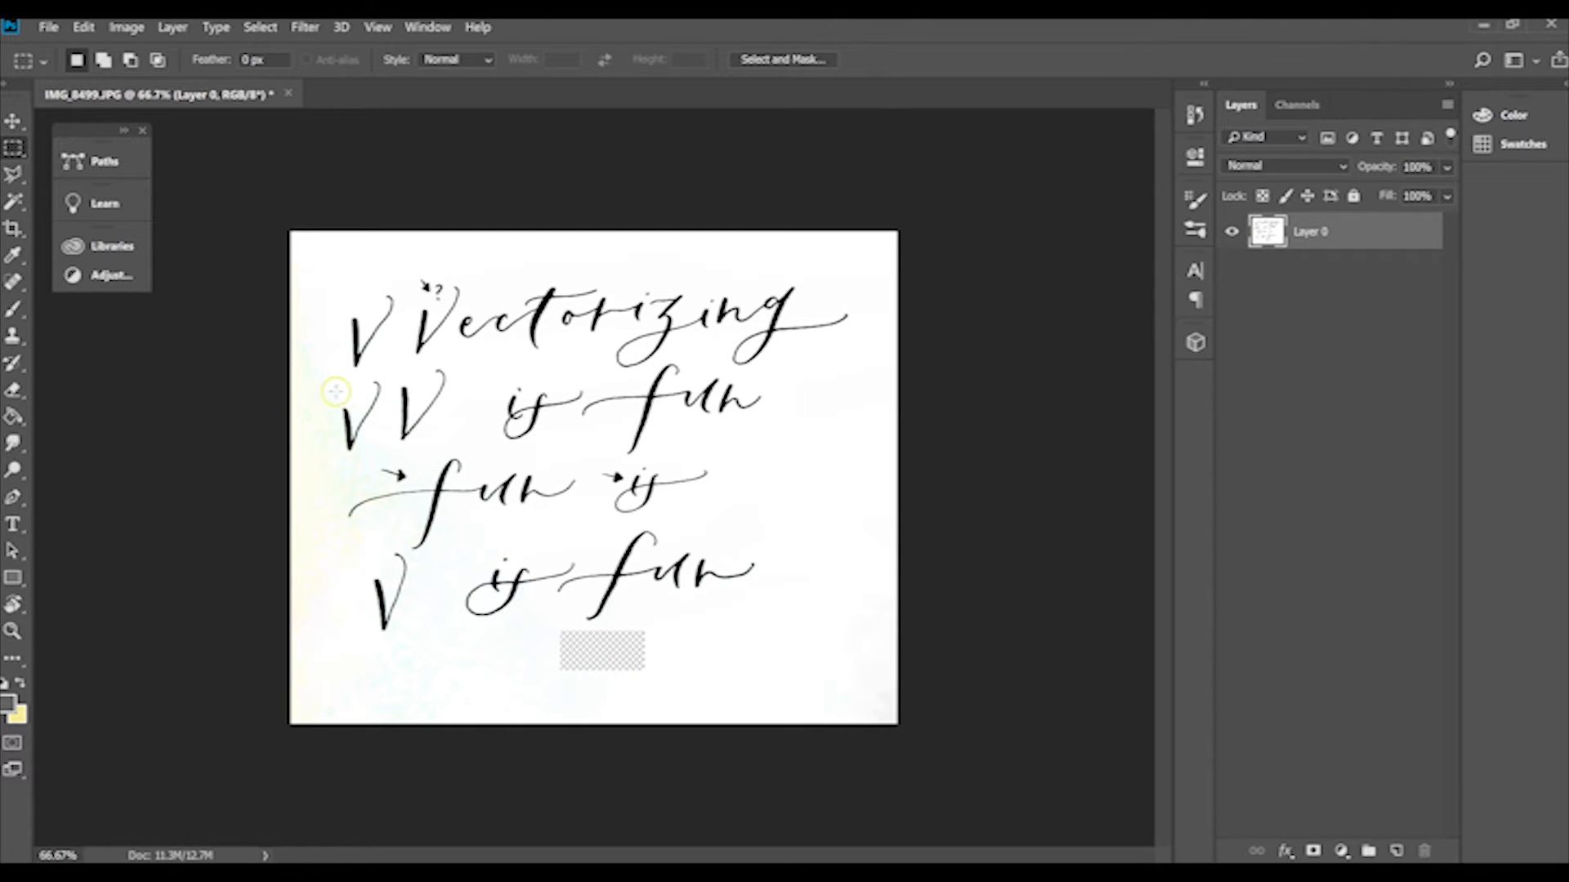
pyautogui.moveTo(324, 276); pyautogui.dragTo(392, 460)
pyautogui.press('Delete')
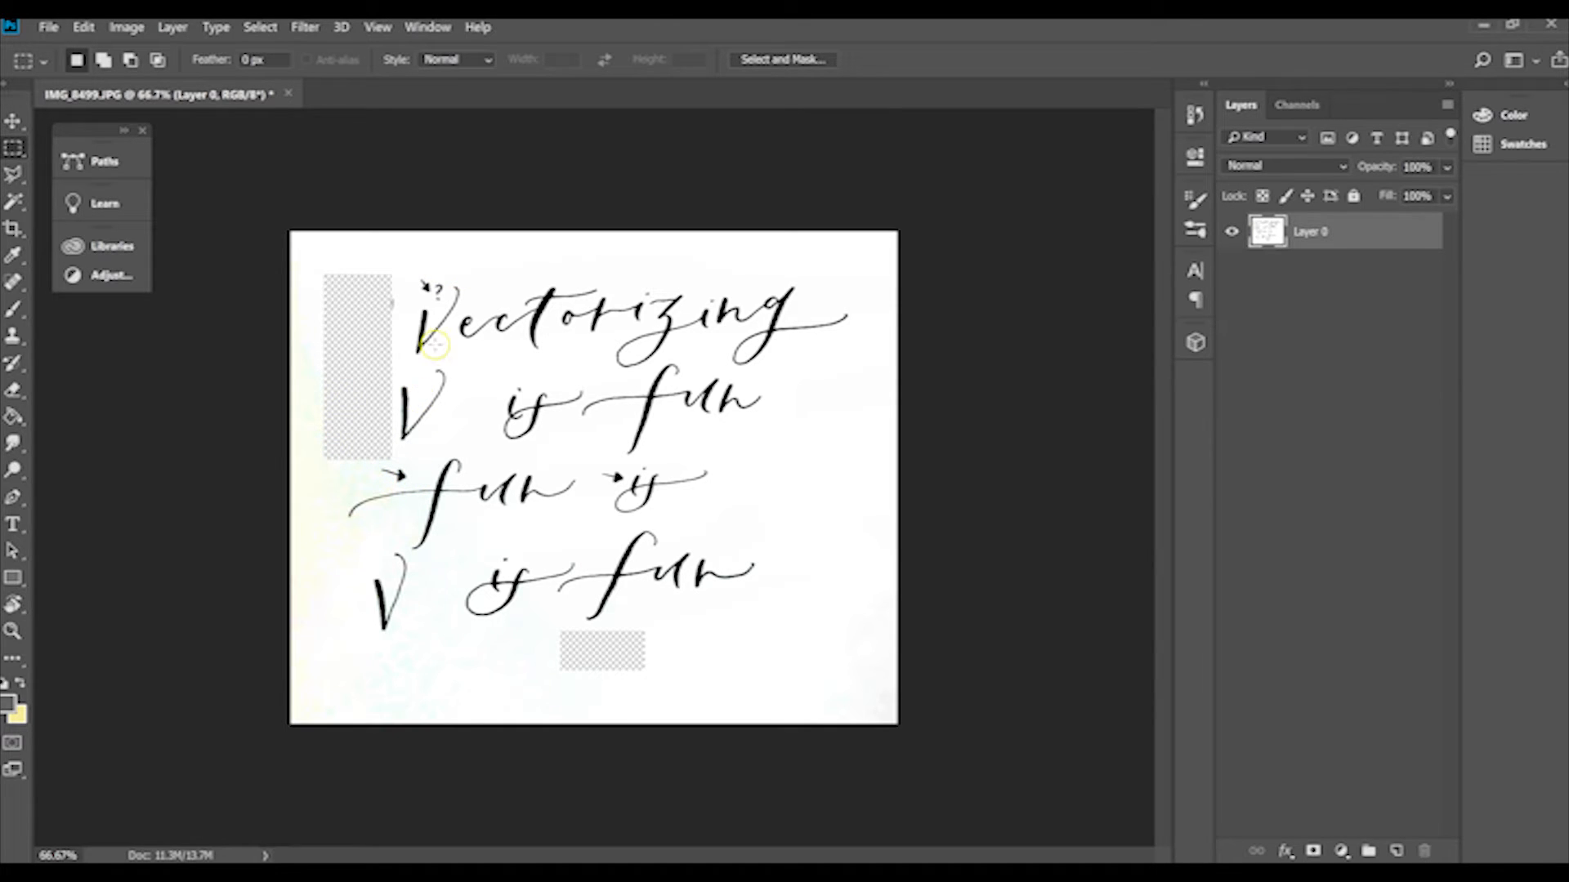
pyautogui.moveTo(335, 276)
pyautogui.mouseDown()
pyautogui.moveTo(358, 267)
pyautogui.moveTo(397, 319)
pyautogui.mouseUp()
pyautogui.press('Delete')
# Bring the cleaned calligraphy image into the Vectorizing Tutorial document in Illustrator and select the whole image
pyautogui.click(12, 120)
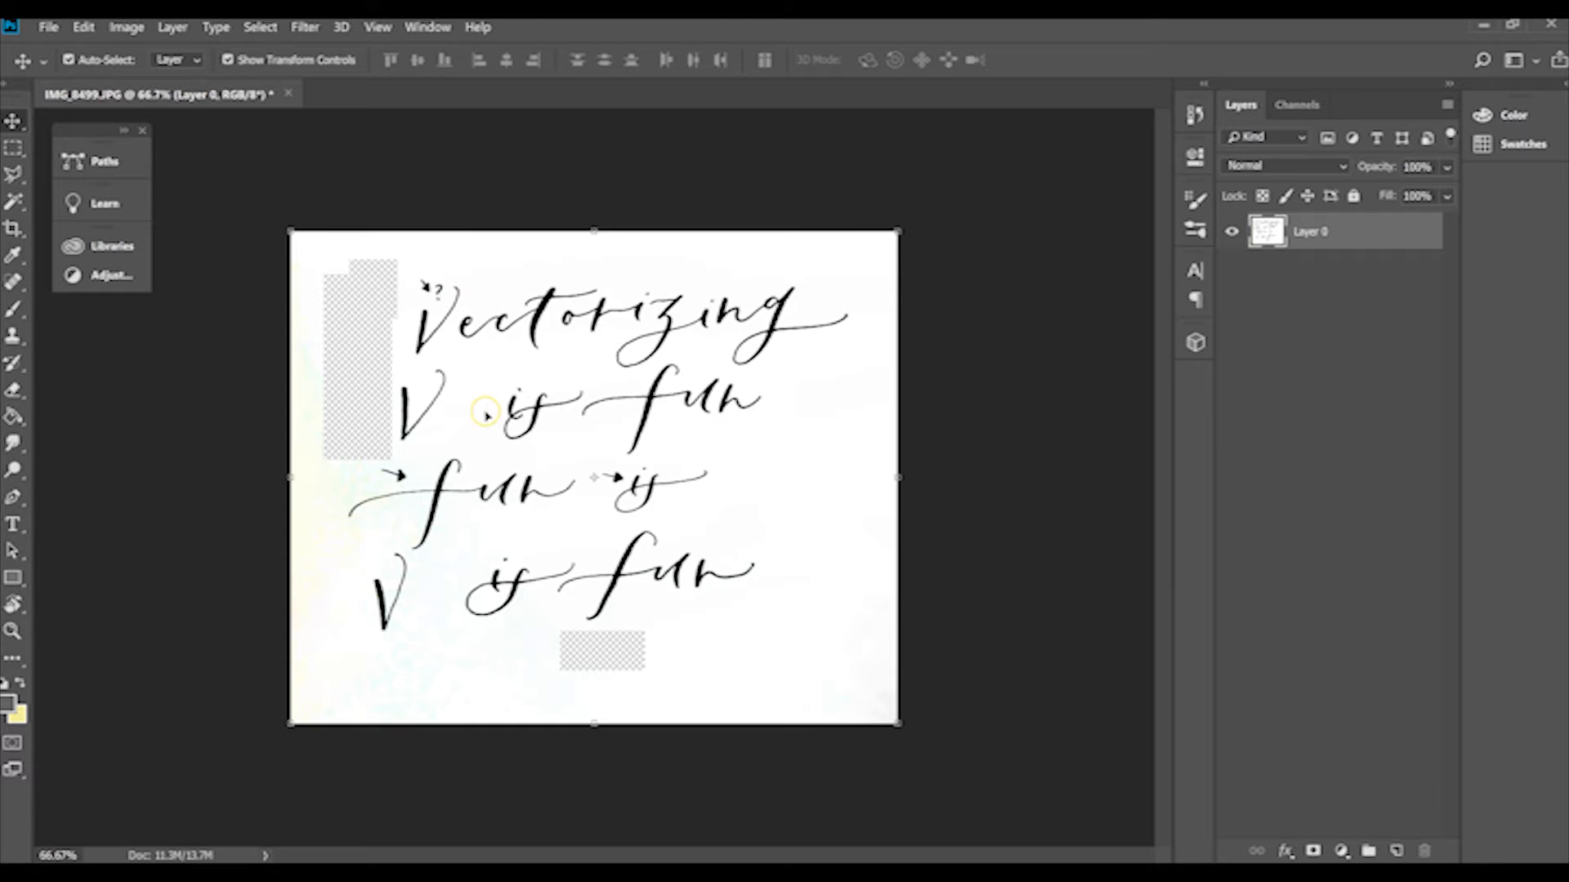
pyautogui.moveTo(728, 532); pyautogui.dragTo(693, 875)
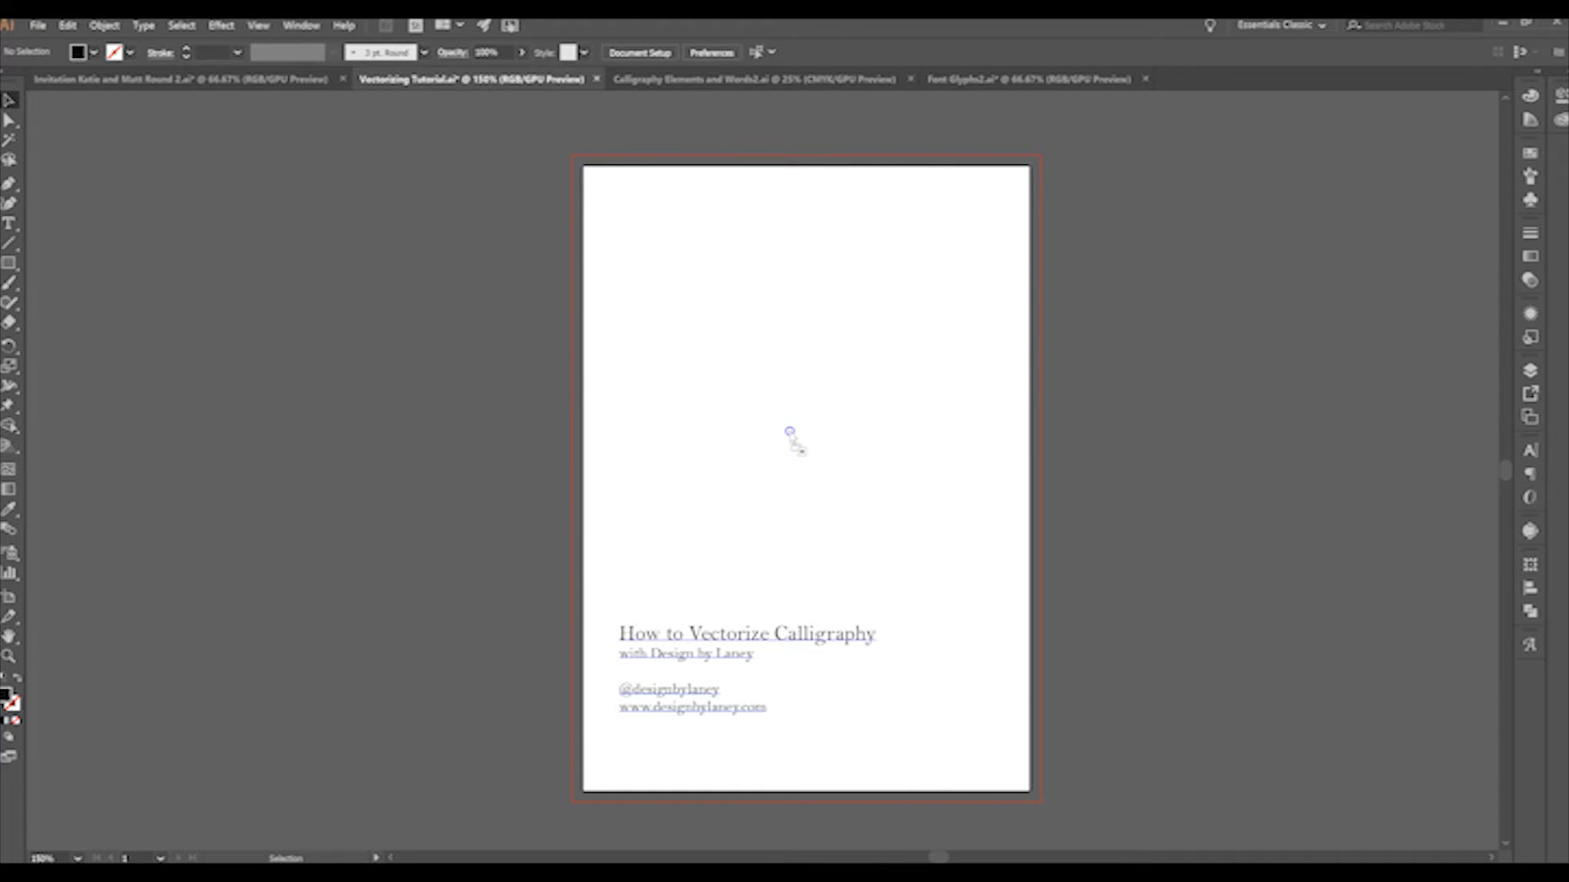
pyautogui.hotkey('ctrl', 'v')
pyautogui.scroll(-2, 1180, 532)
pyautogui.scroll(2, 1156, 525)
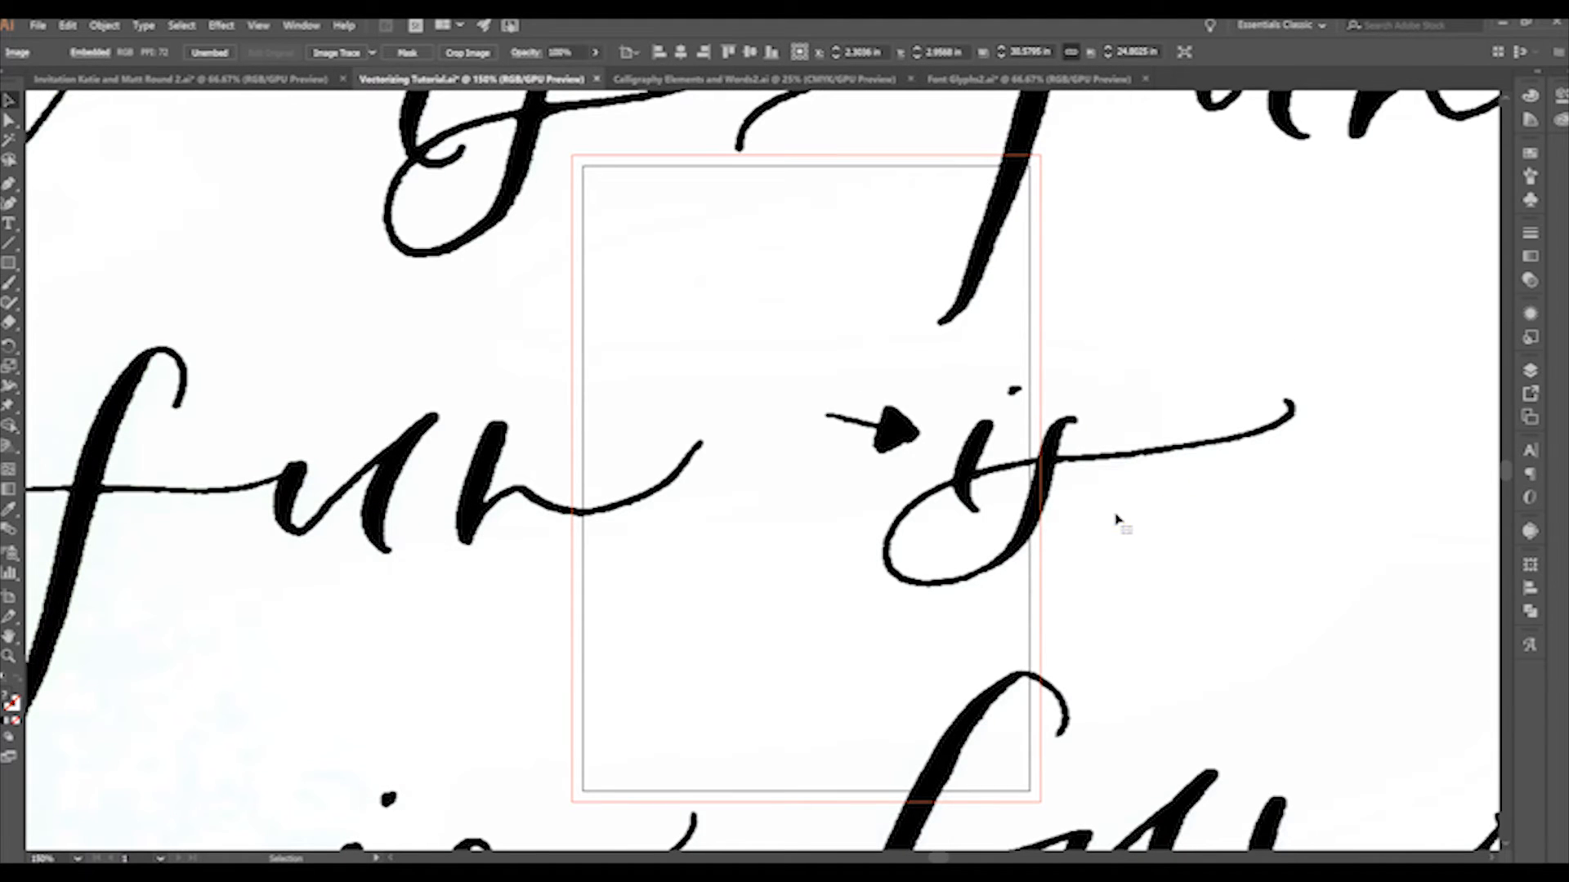
pyautogui.hotkey('ctrl', '-')
pyautogui.hotkey('ctrl', '-')
pyautogui.hotkey('ctrl', '-')
pyautogui.hotkey('ctrl', '-')
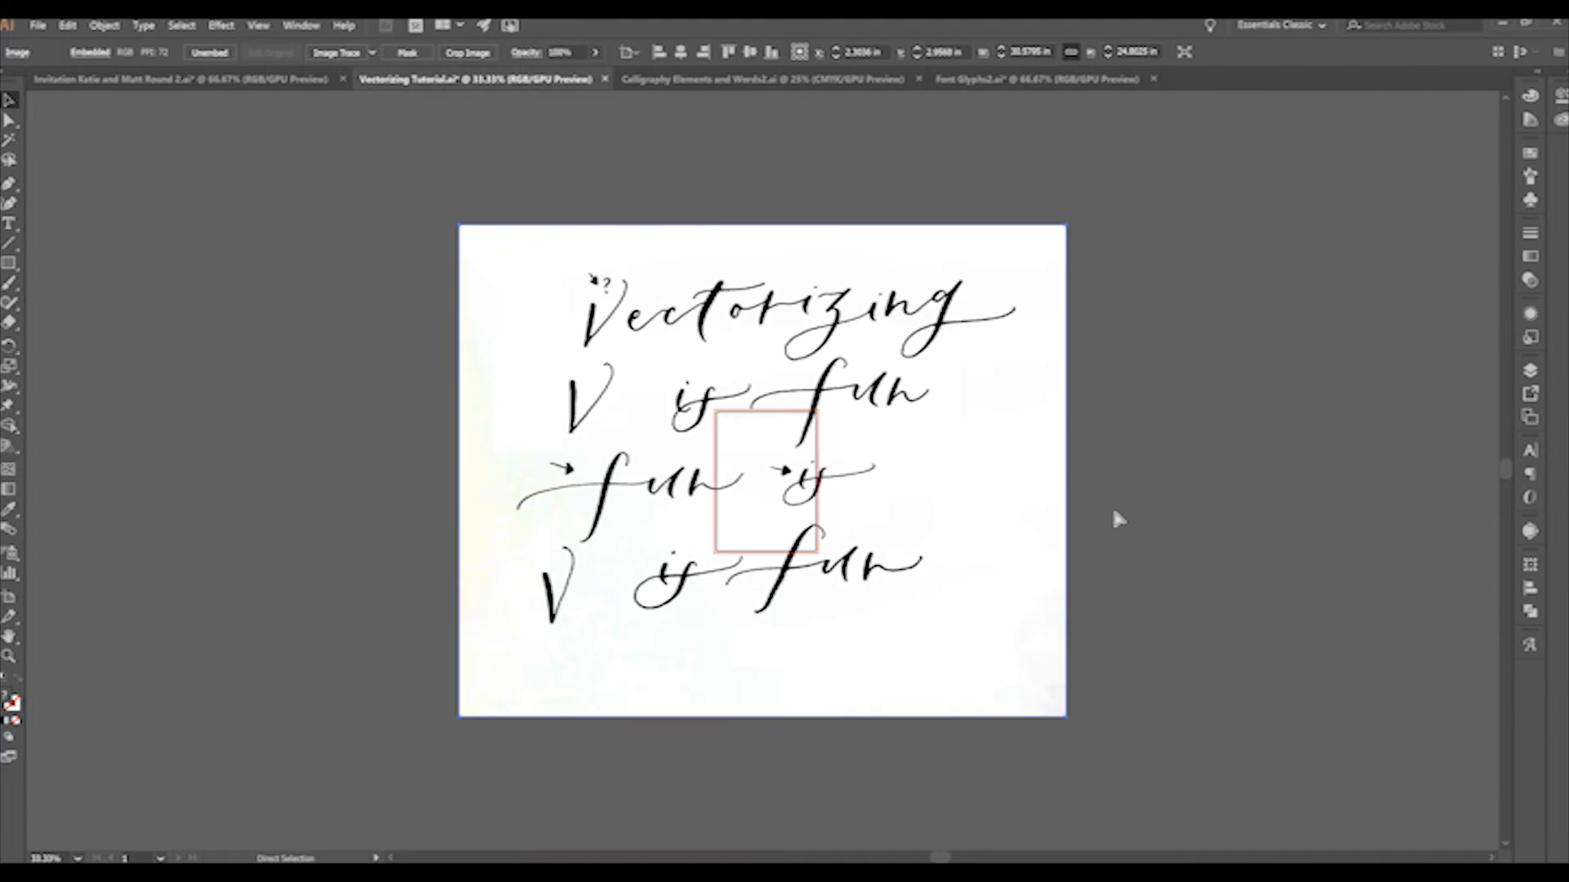
pyautogui.press('v')
pyautogui.click(729, 435)
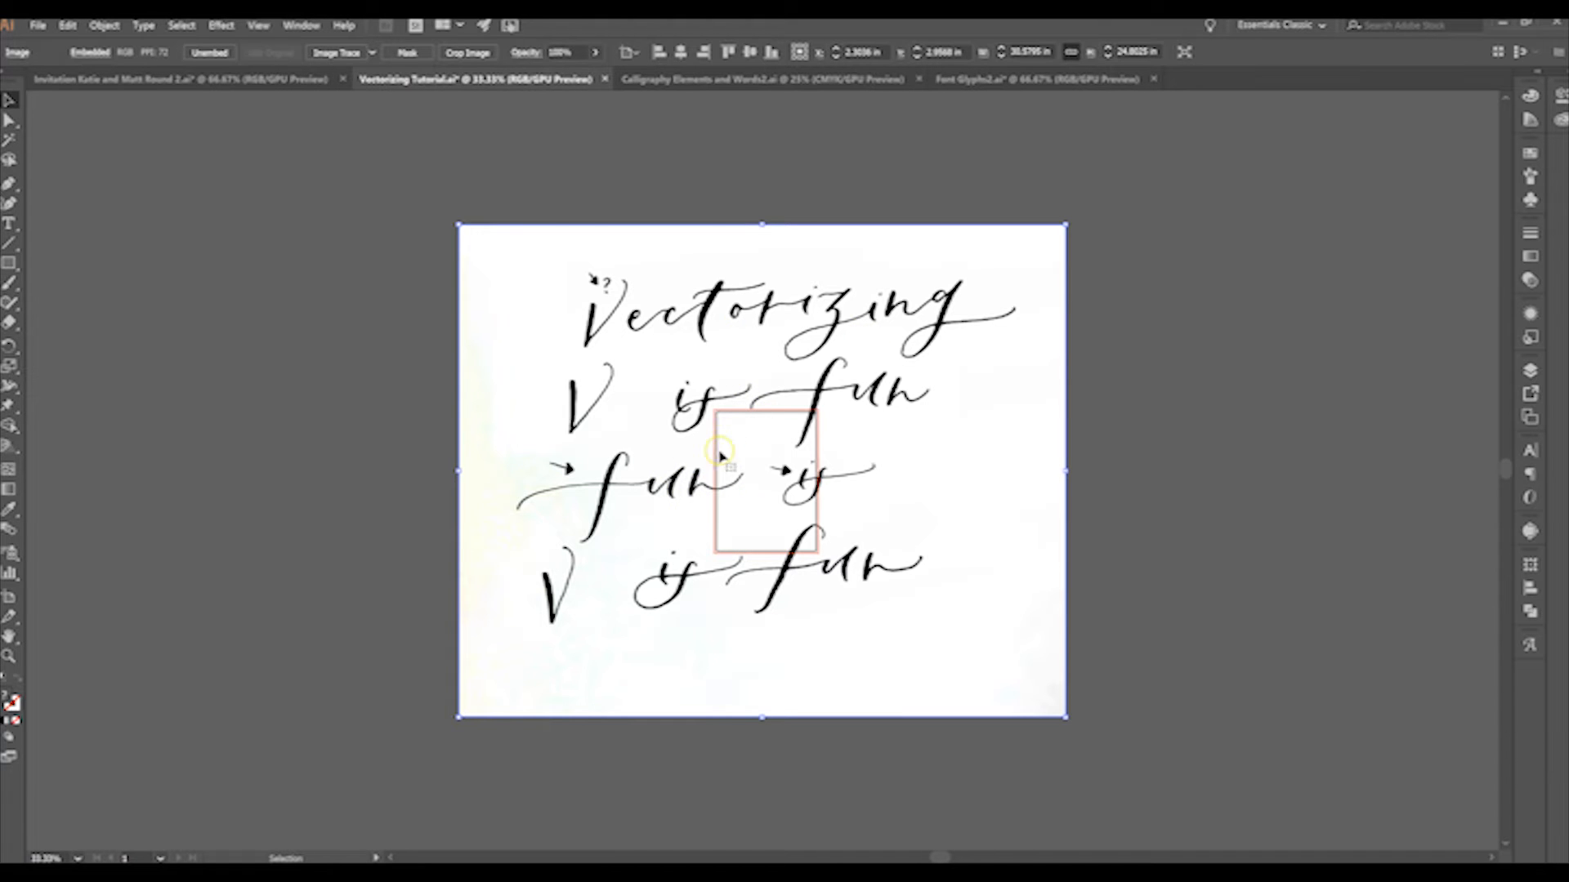
# Shift the calligraphy image slightly to the left and trace it with Image Trace using the Sketched Art preset
pyautogui.click(372, 228)
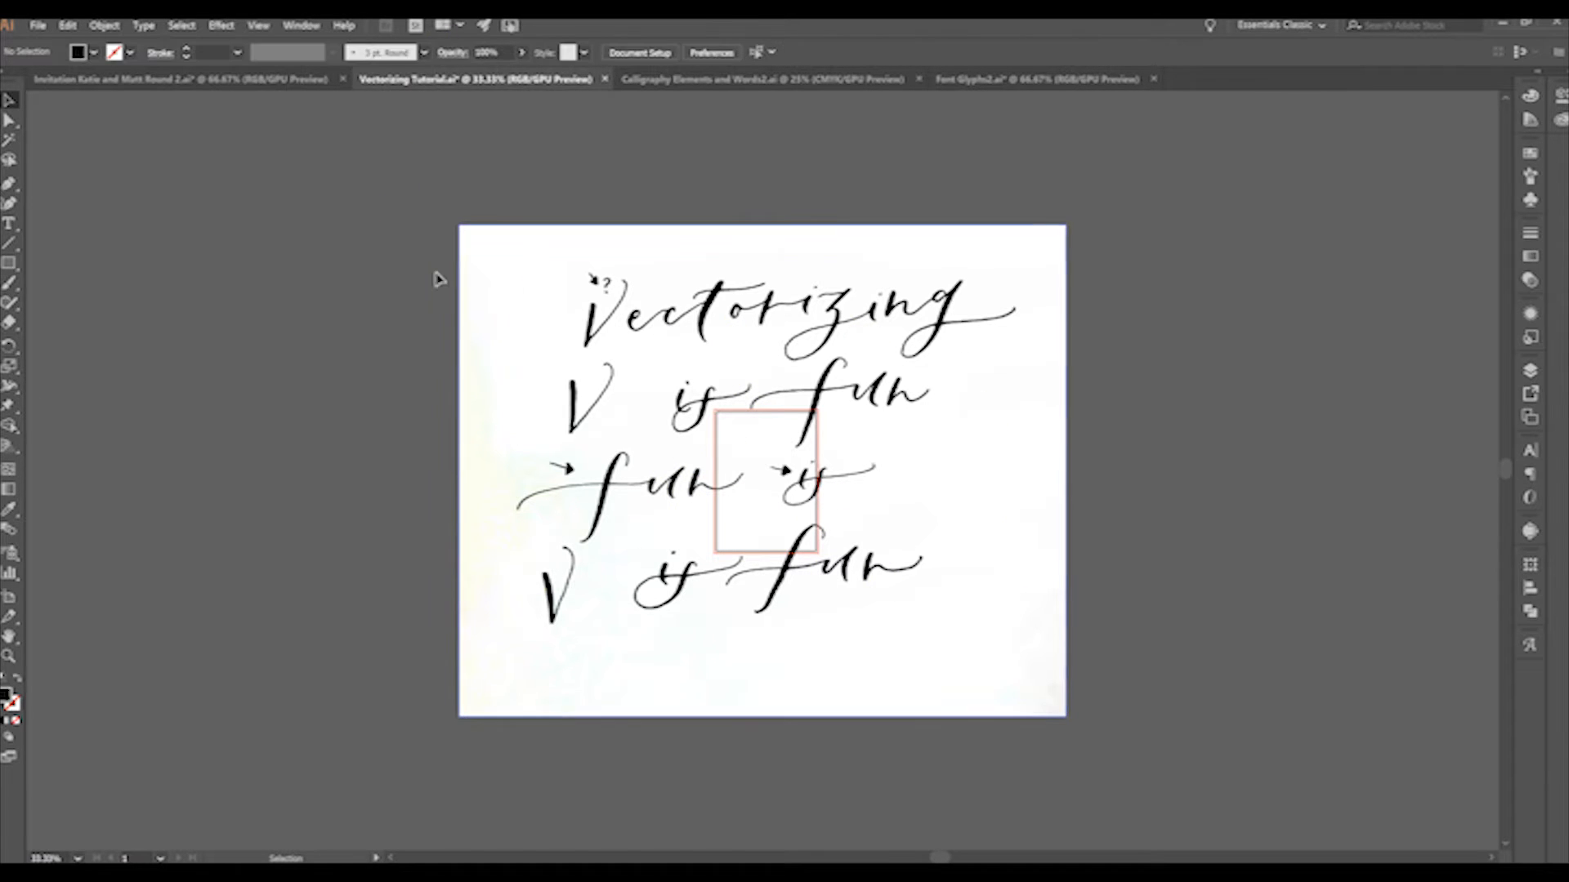
pyautogui.moveTo(977, 520); pyautogui.dragTo(938, 525)
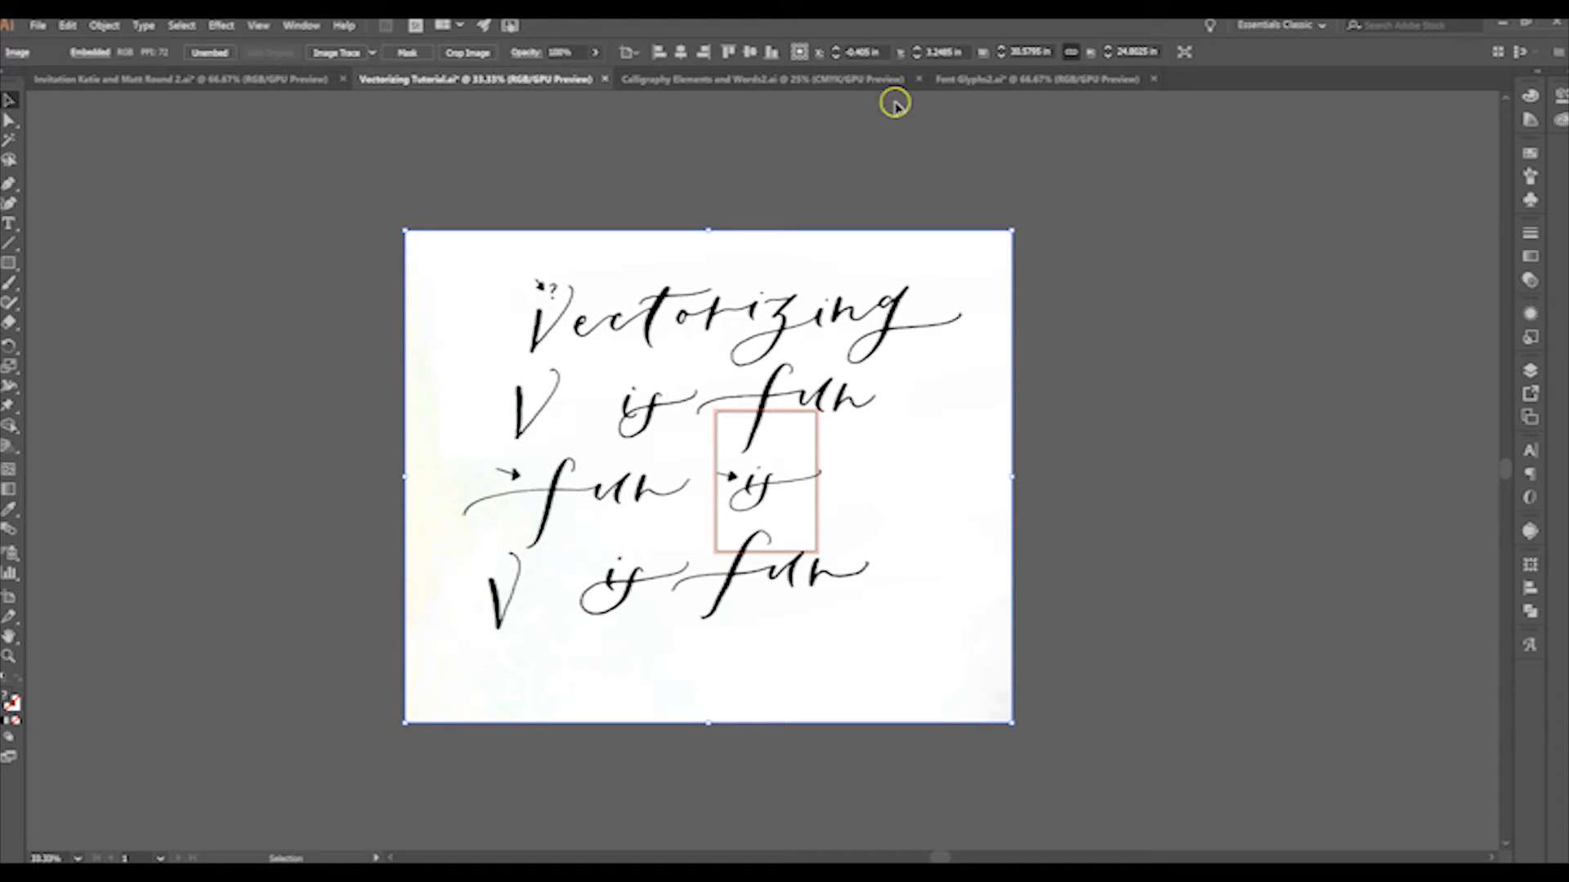
pyautogui.click(299, 27)
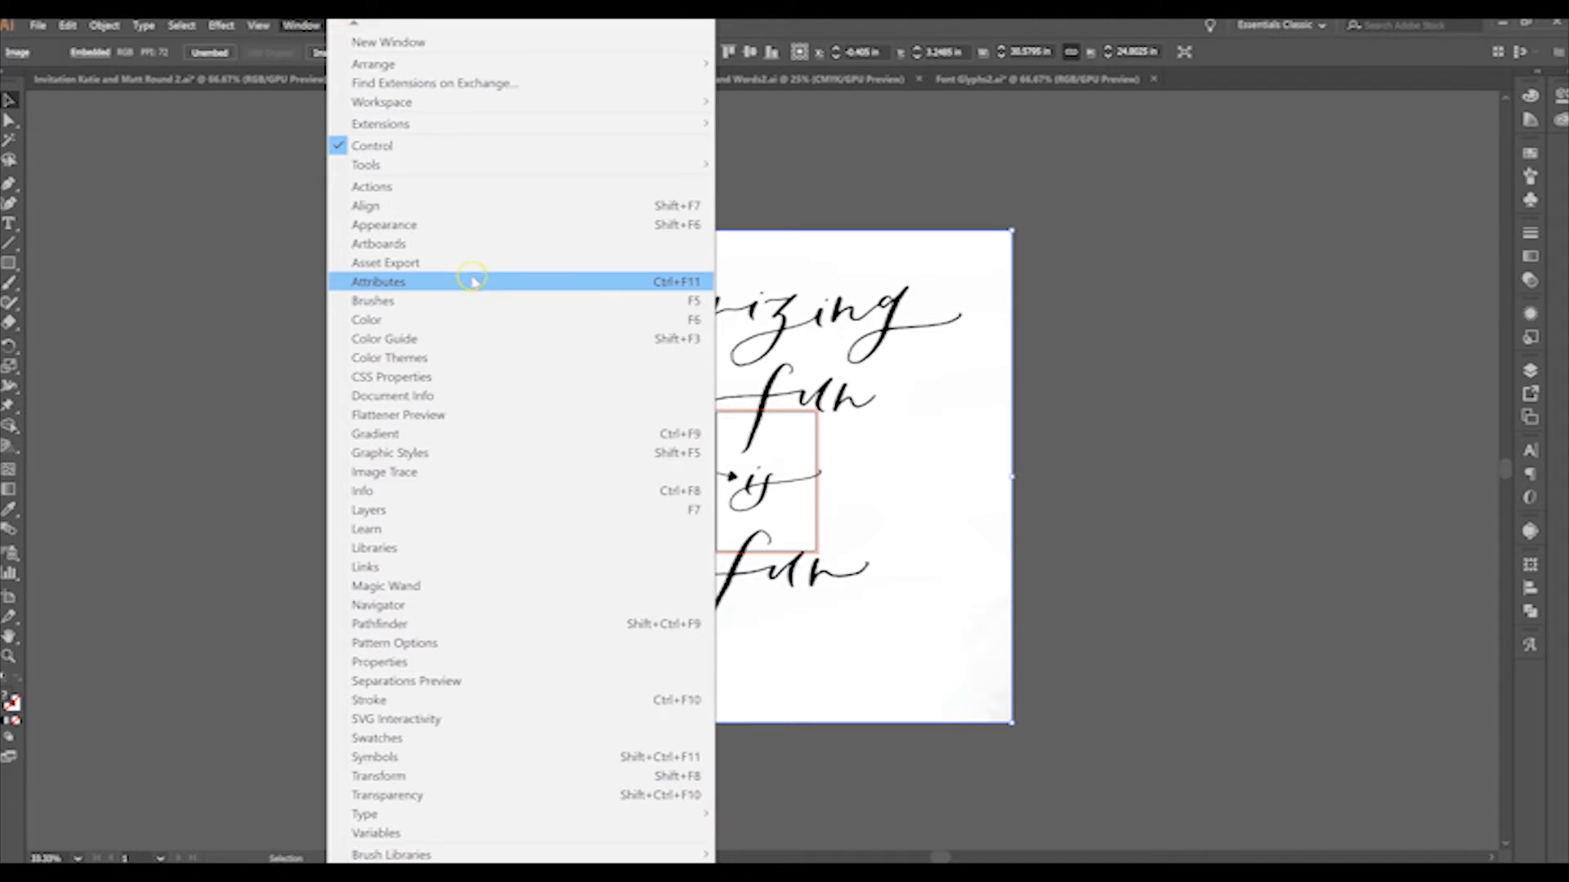
pyautogui.click(384, 473)
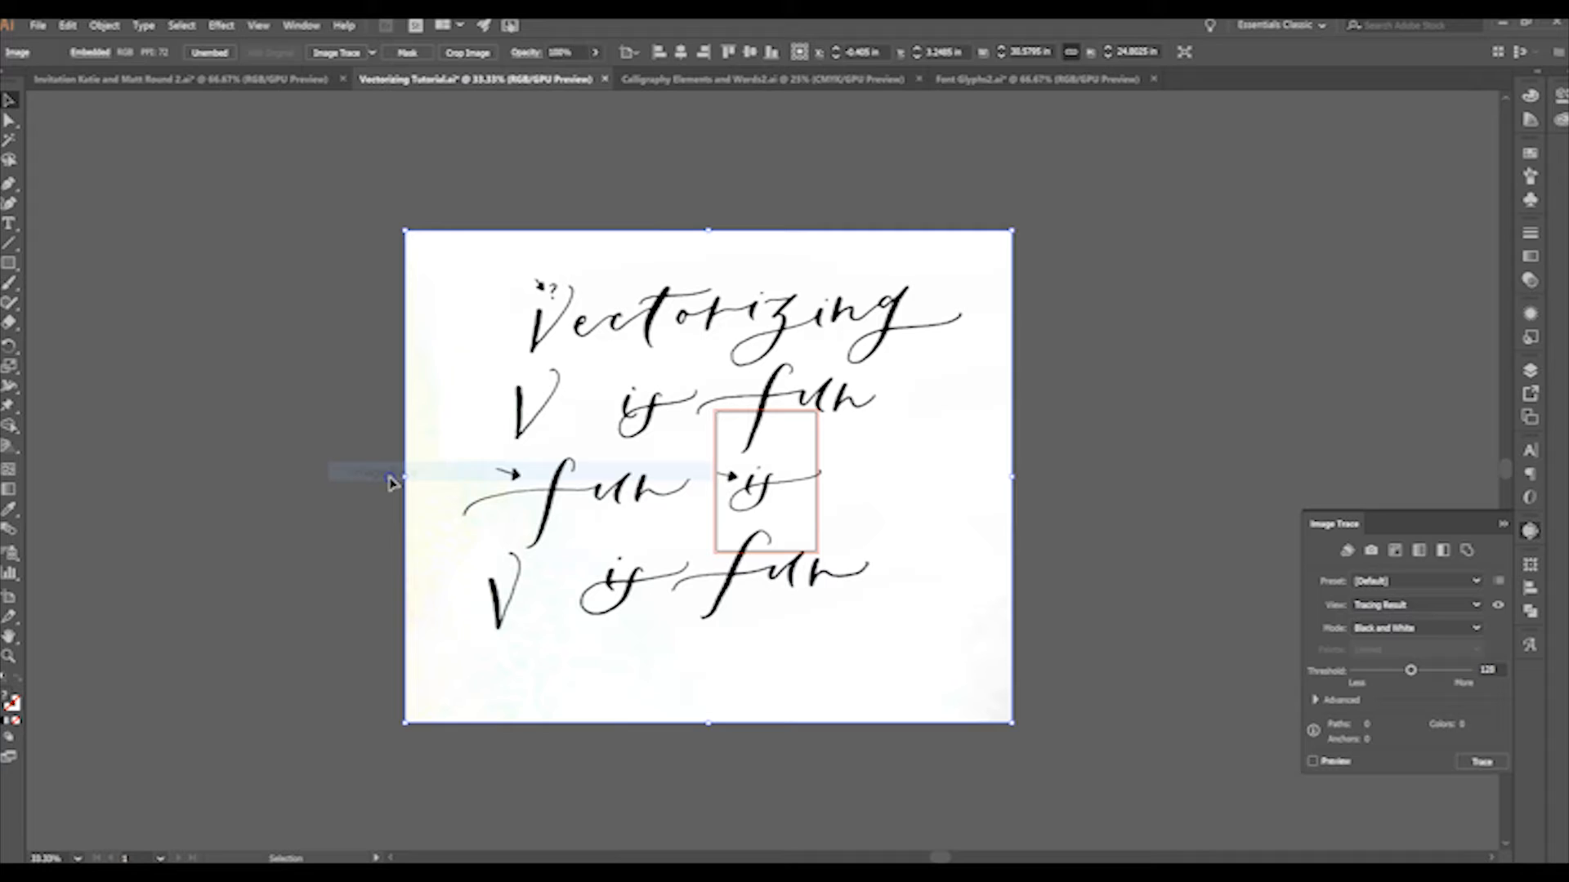
pyautogui.click(1531, 533)
pyautogui.click(1530, 533)
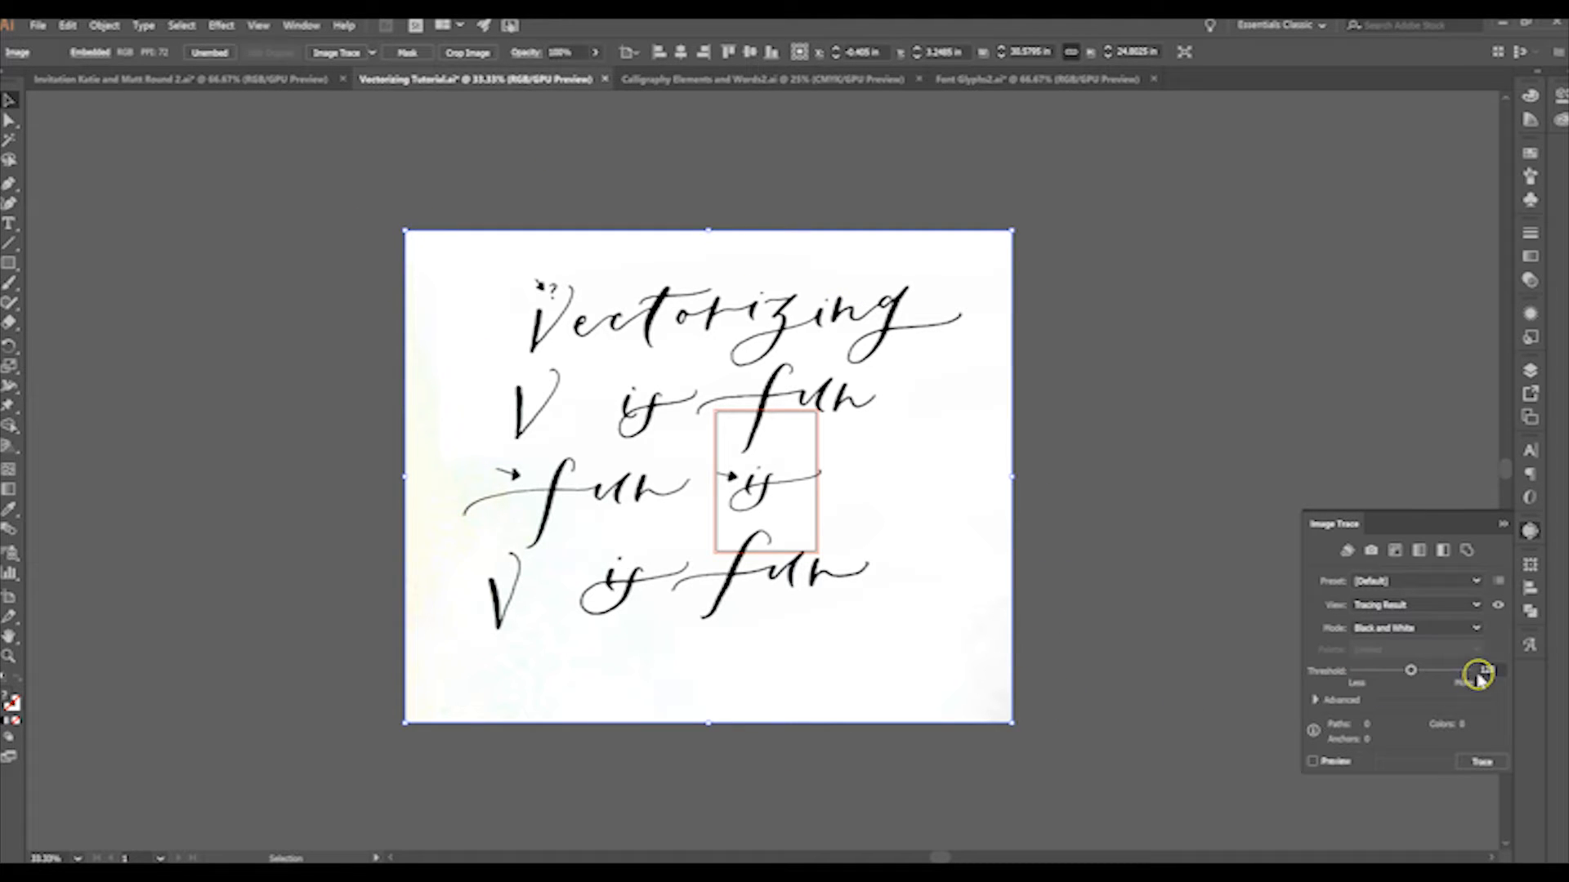
pyautogui.click(1479, 580)
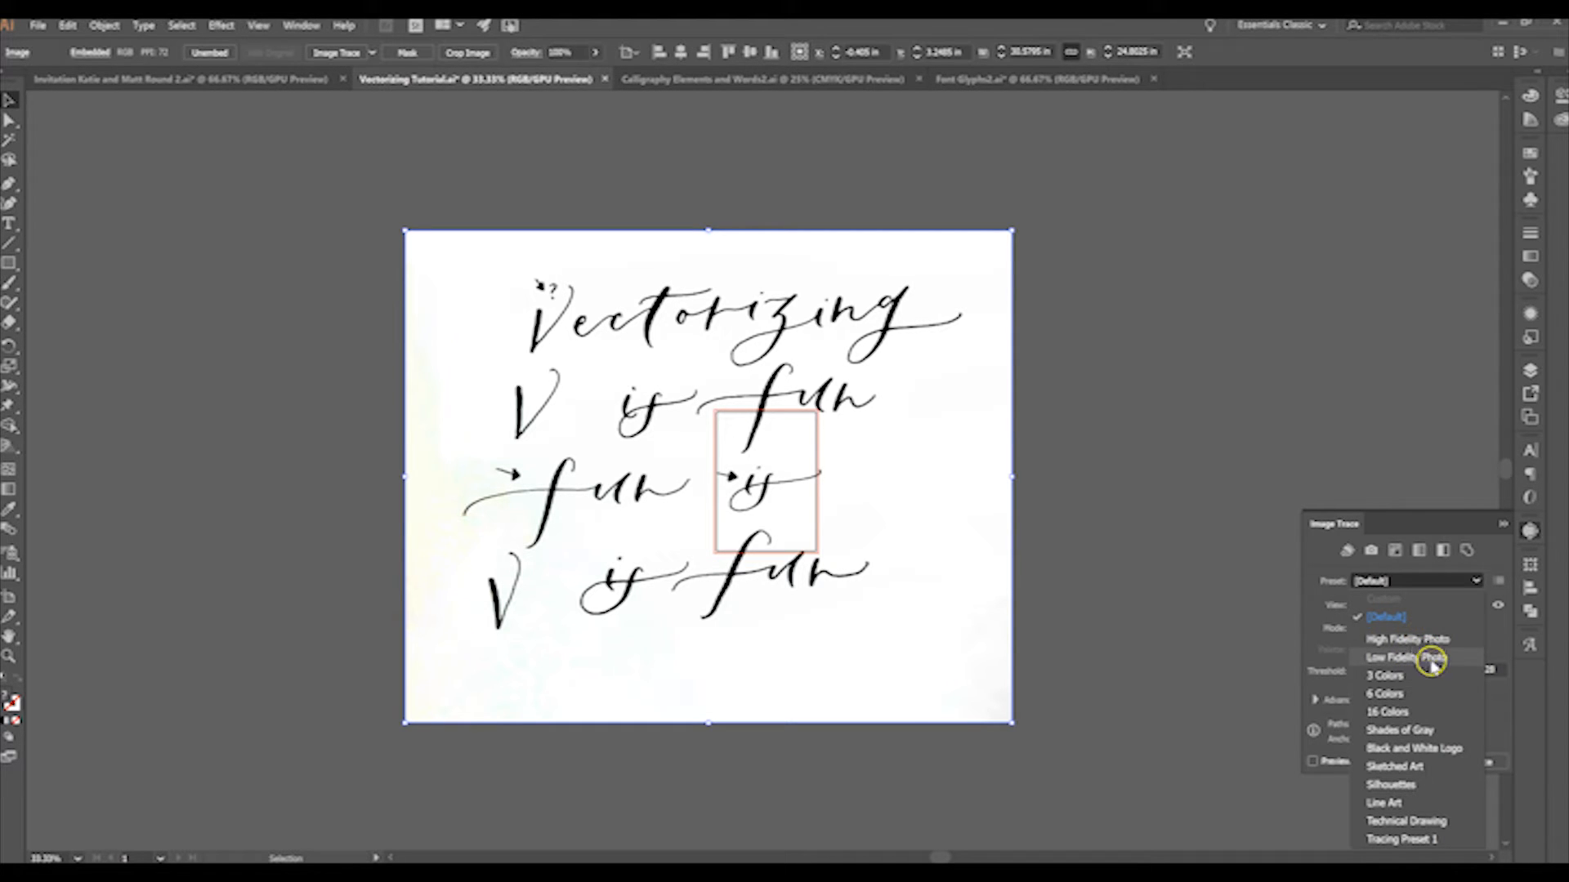
pyautogui.click(1422, 767)
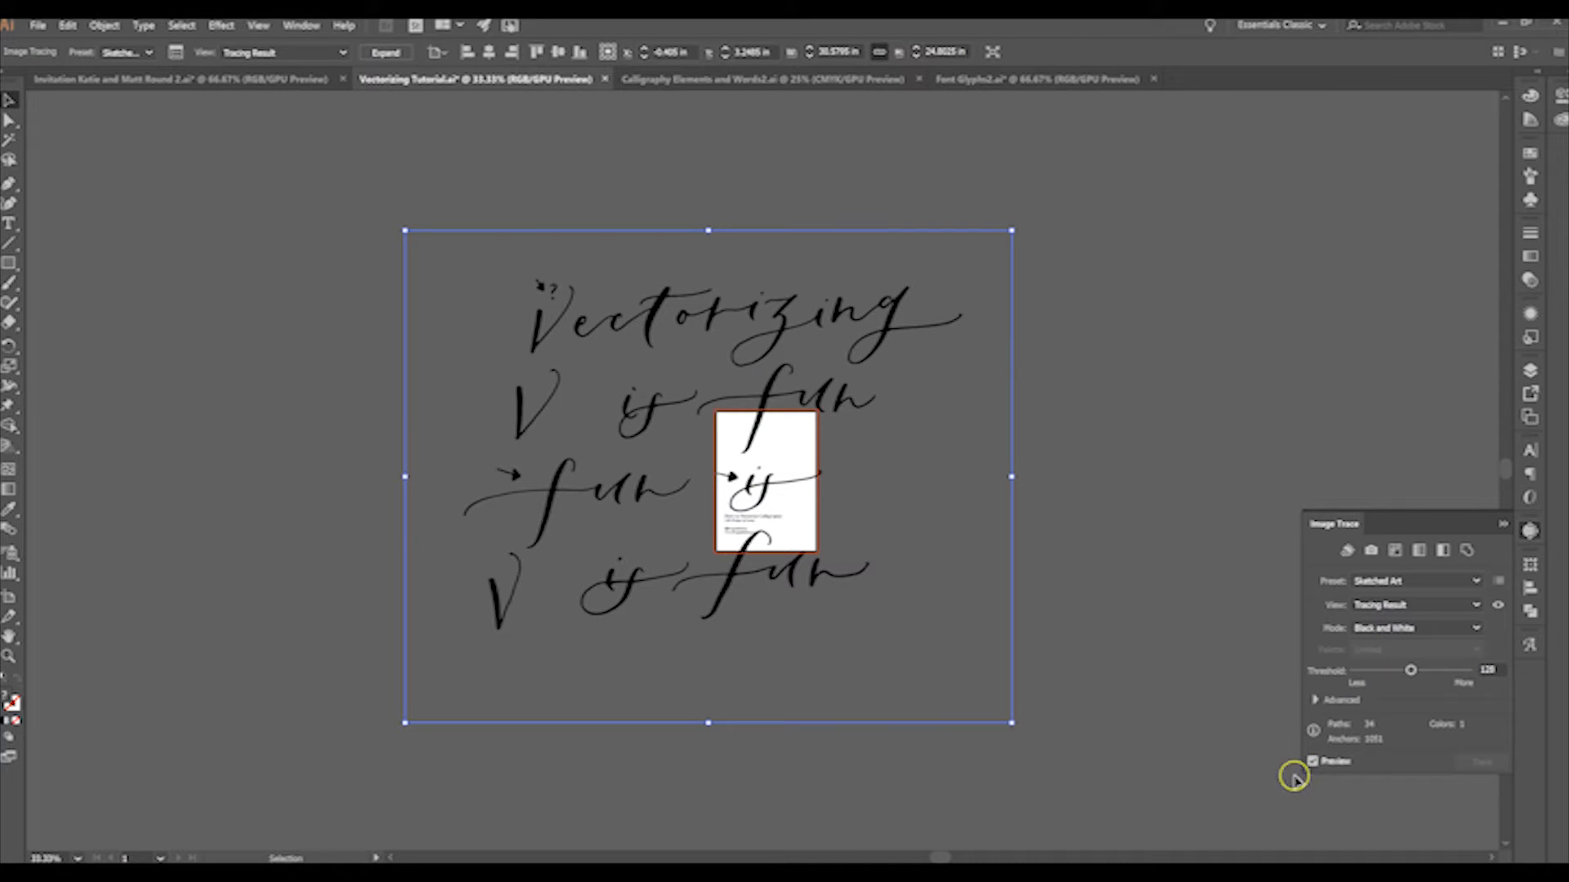
# Show the advanced trace options and compare the tracing with Ignore White off and on
pyautogui.click(1313, 700)
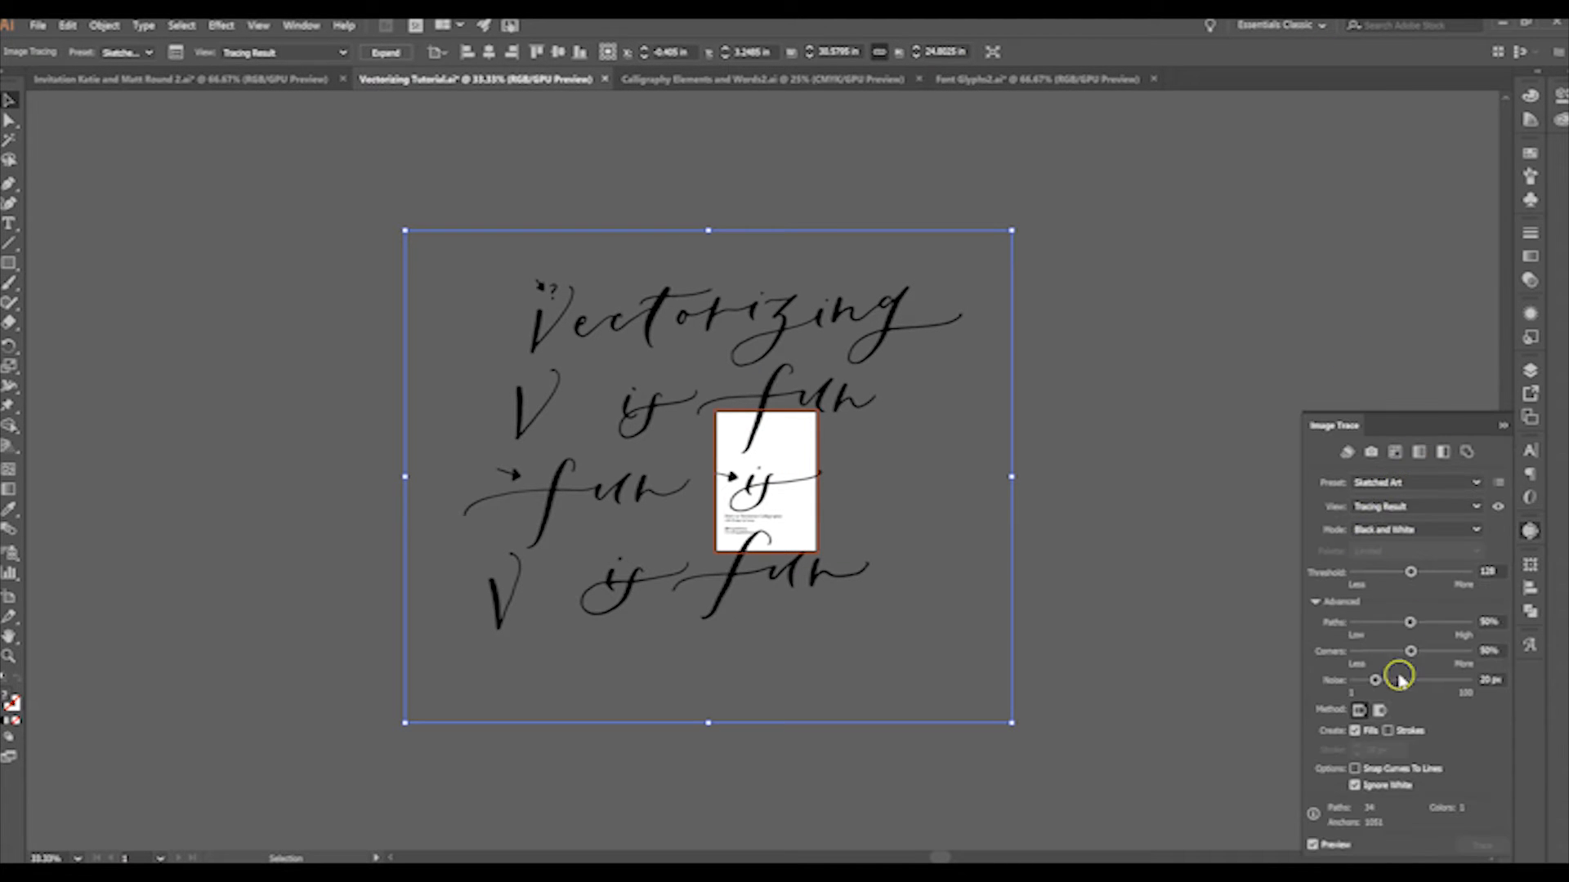
pyautogui.click(1354, 787)
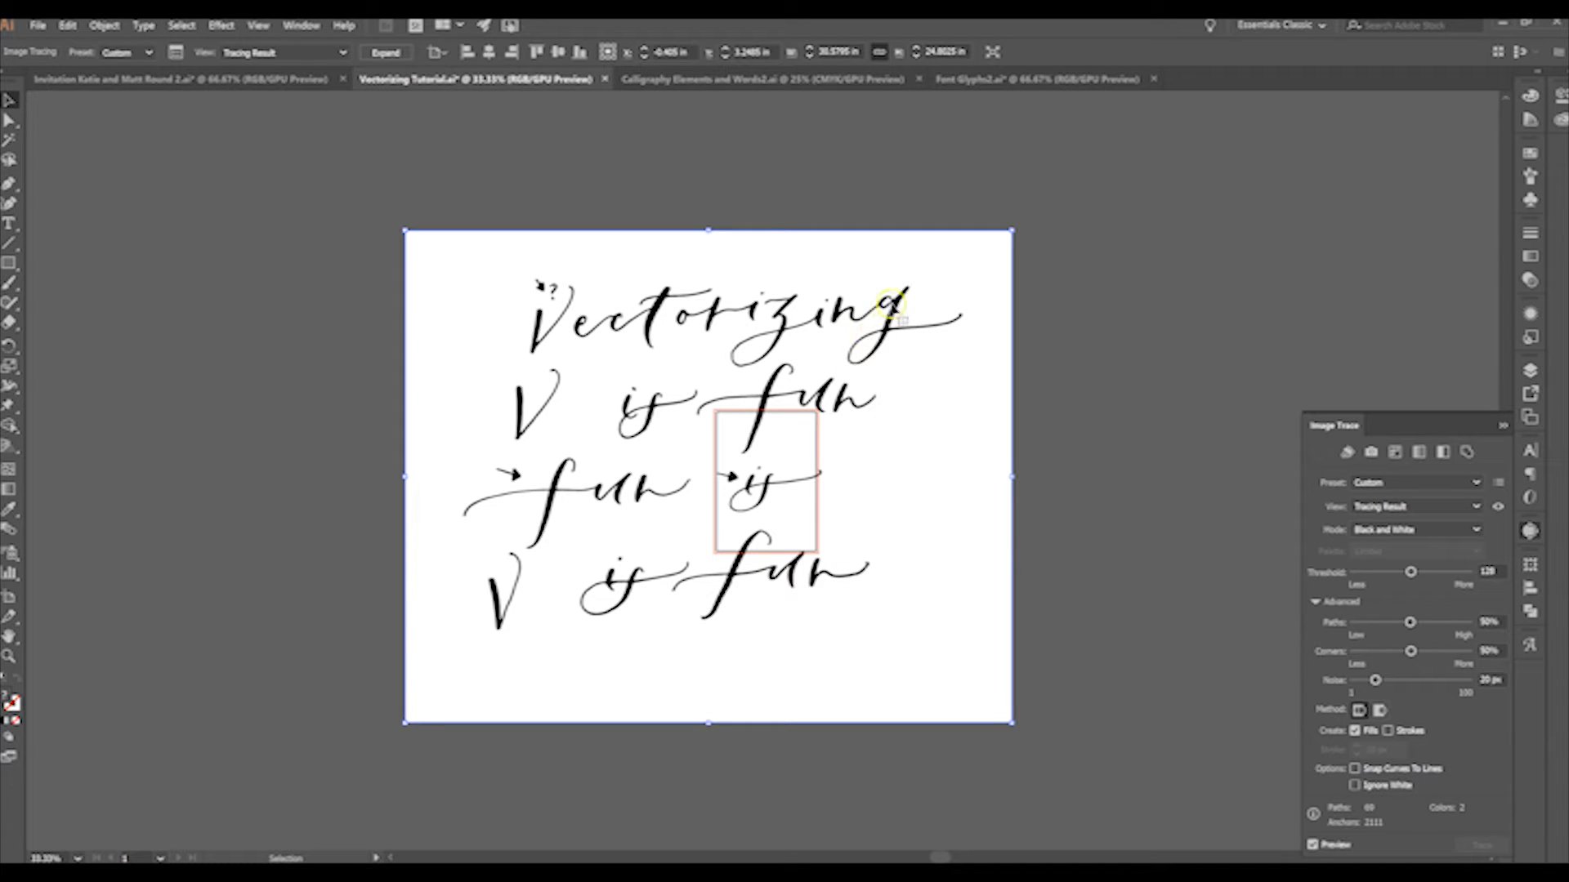
pyautogui.click(1356, 786)
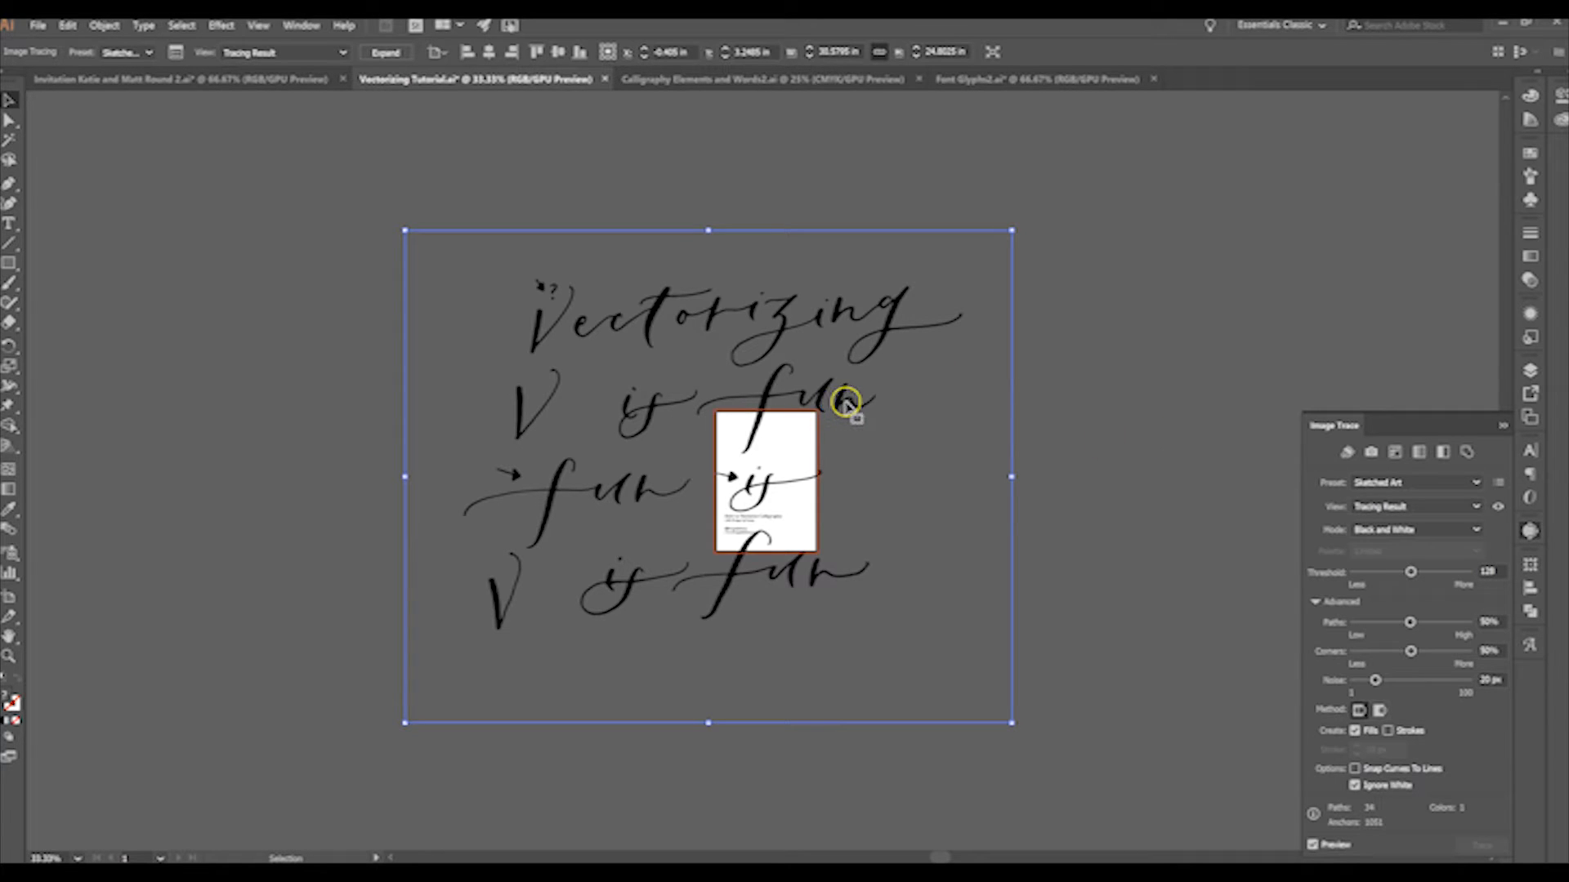
# Move the traced calligraphy to the left so that its frame sits beside the artboard
pyautogui.moveTo(846, 402); pyautogui.dragTo(536, 365)
pyautogui.hotkey('ctrl', 'shift', 'a')
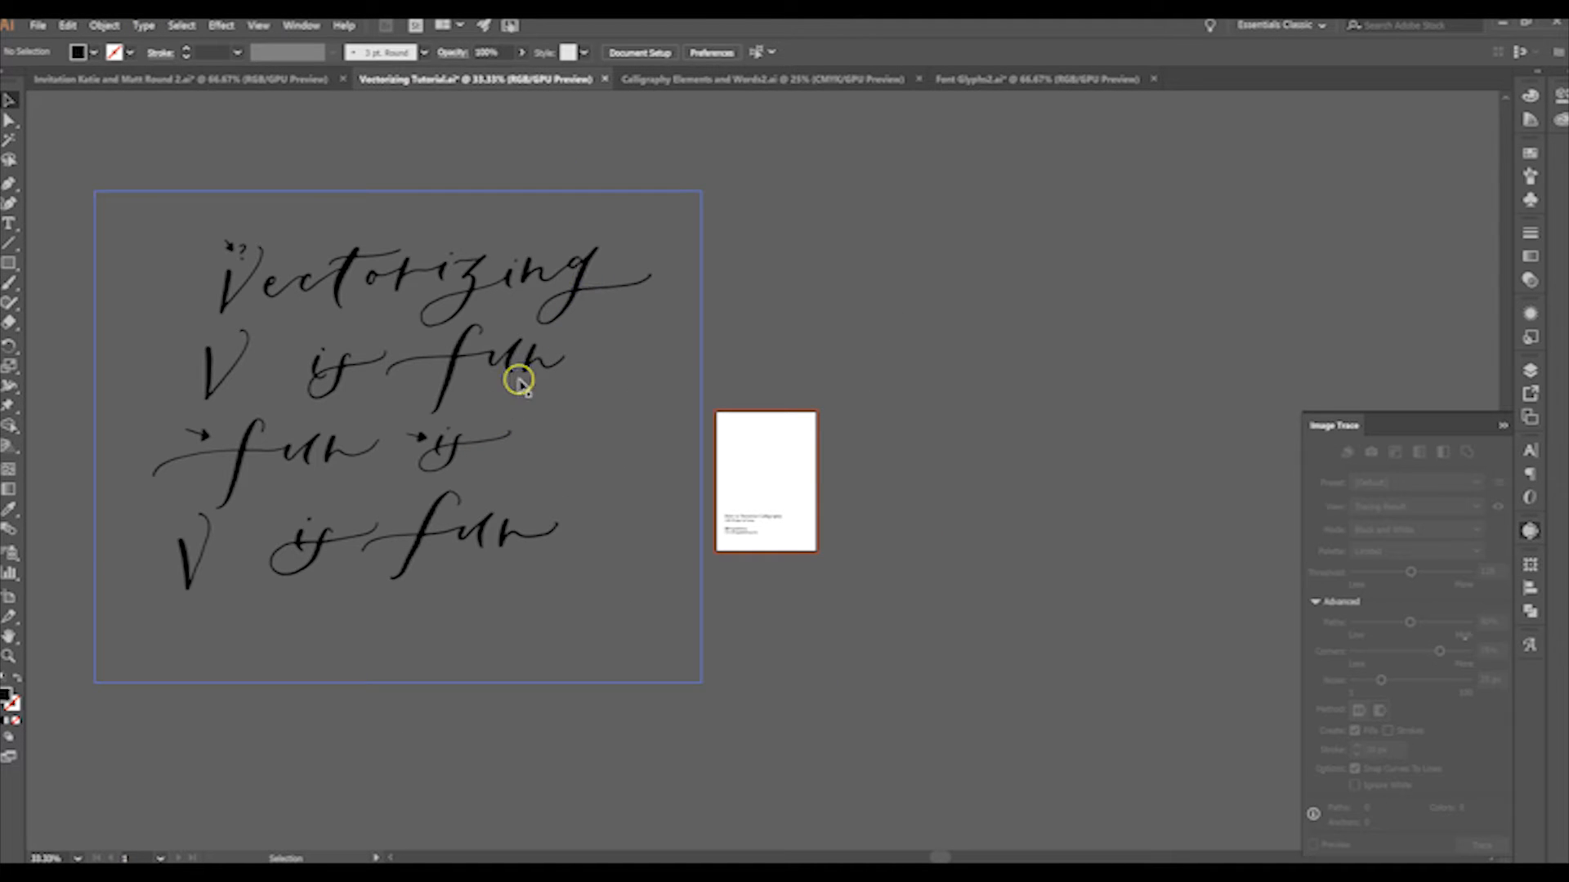
pyautogui.click(555, 353)
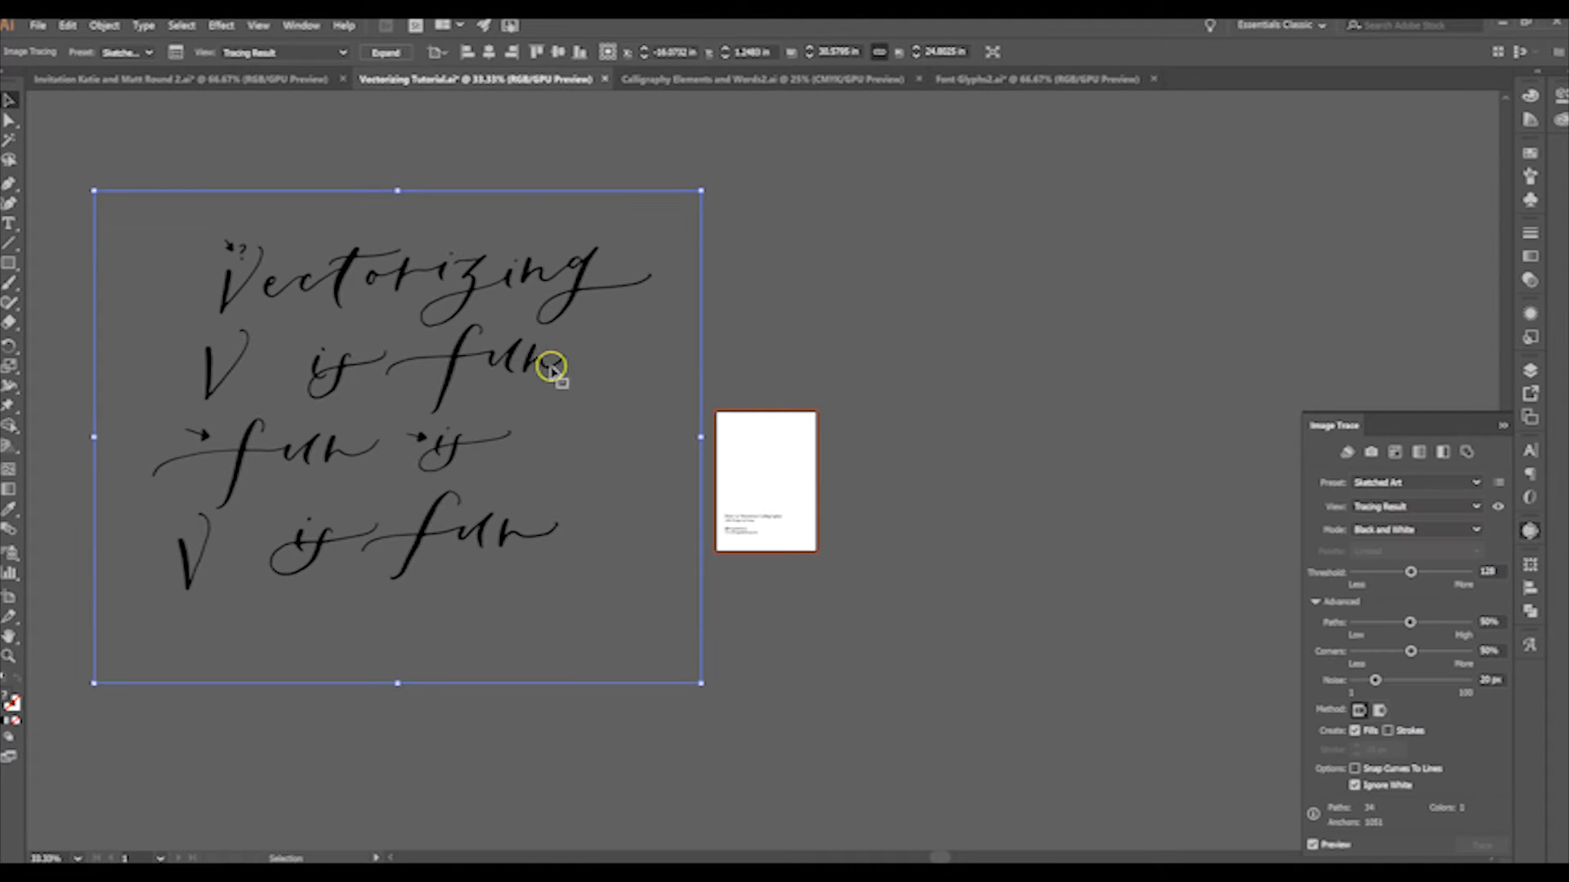
pyautogui.moveTo(550, 372); pyautogui.dragTo(567, 414)
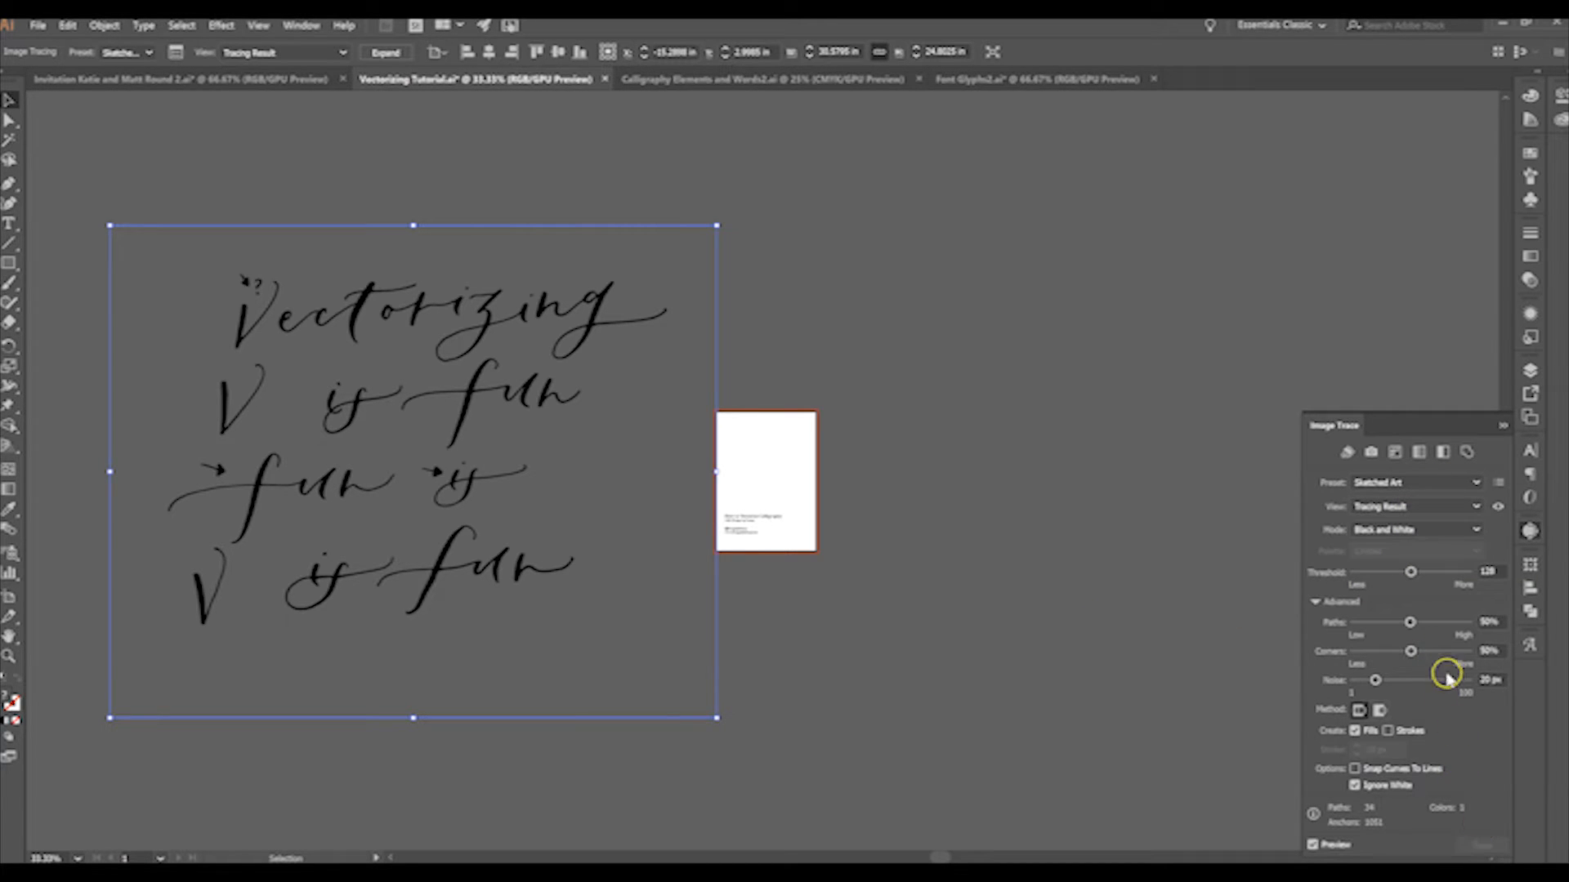
# Try different threshold values on the tracing, settle on 6, and collapse the advanced trace options
pyautogui.click(1411, 573)
pyautogui.moveTo(1411, 573); pyautogui.dragTo(1403, 577)
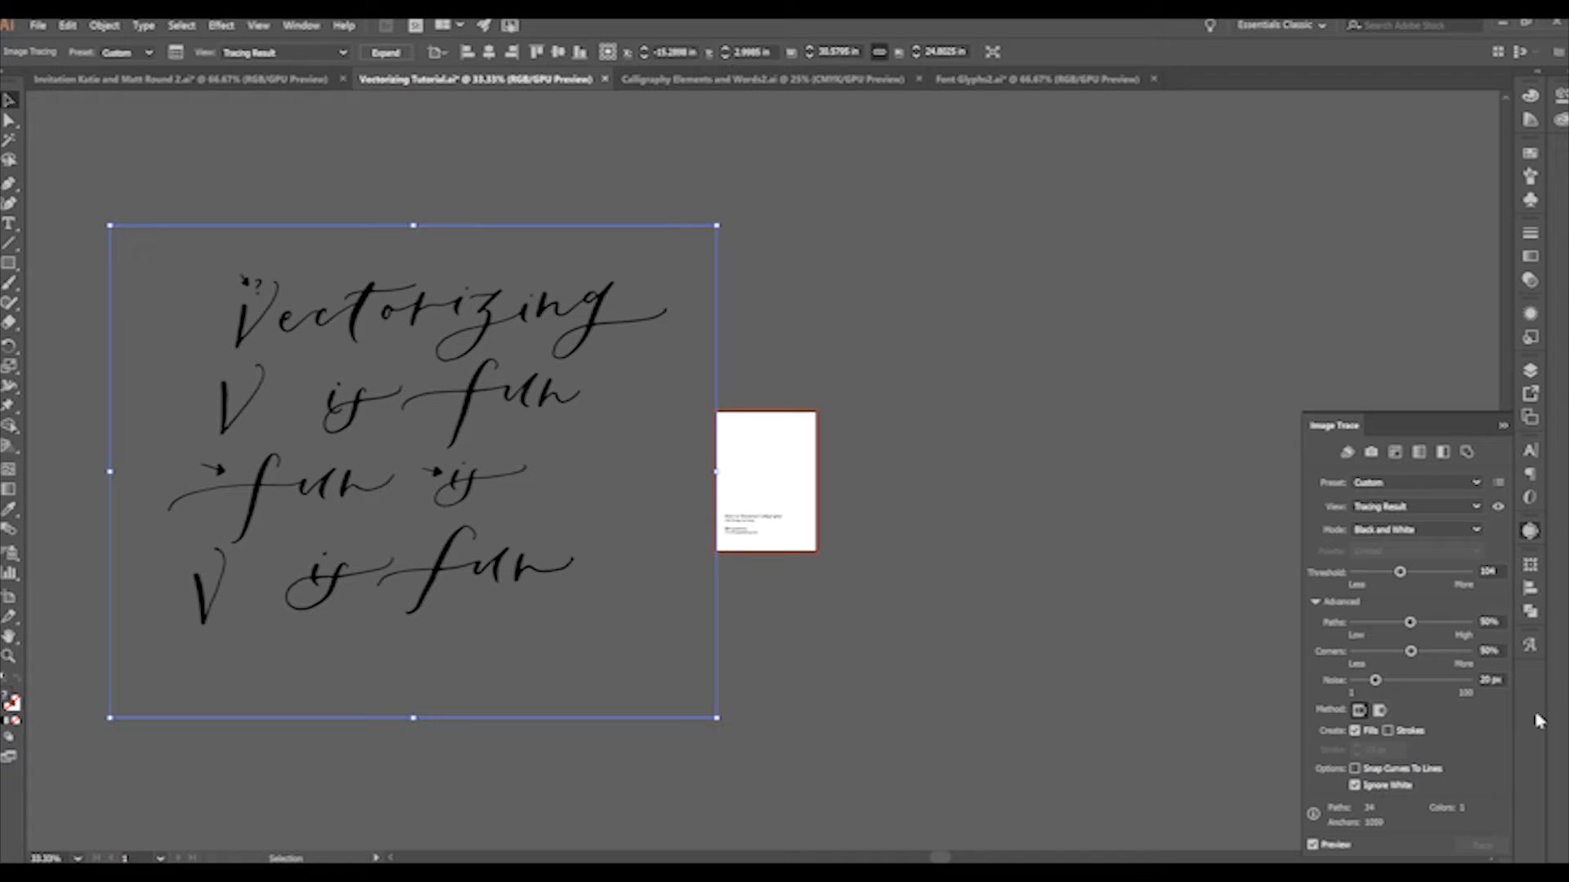
pyautogui.moveTo(1394, 572); pyautogui.dragTo(1426, 573)
pyautogui.click(552, 241)
pyautogui.click(1455, 572)
pyautogui.click(1453, 568)
pyautogui.click(1316, 602)
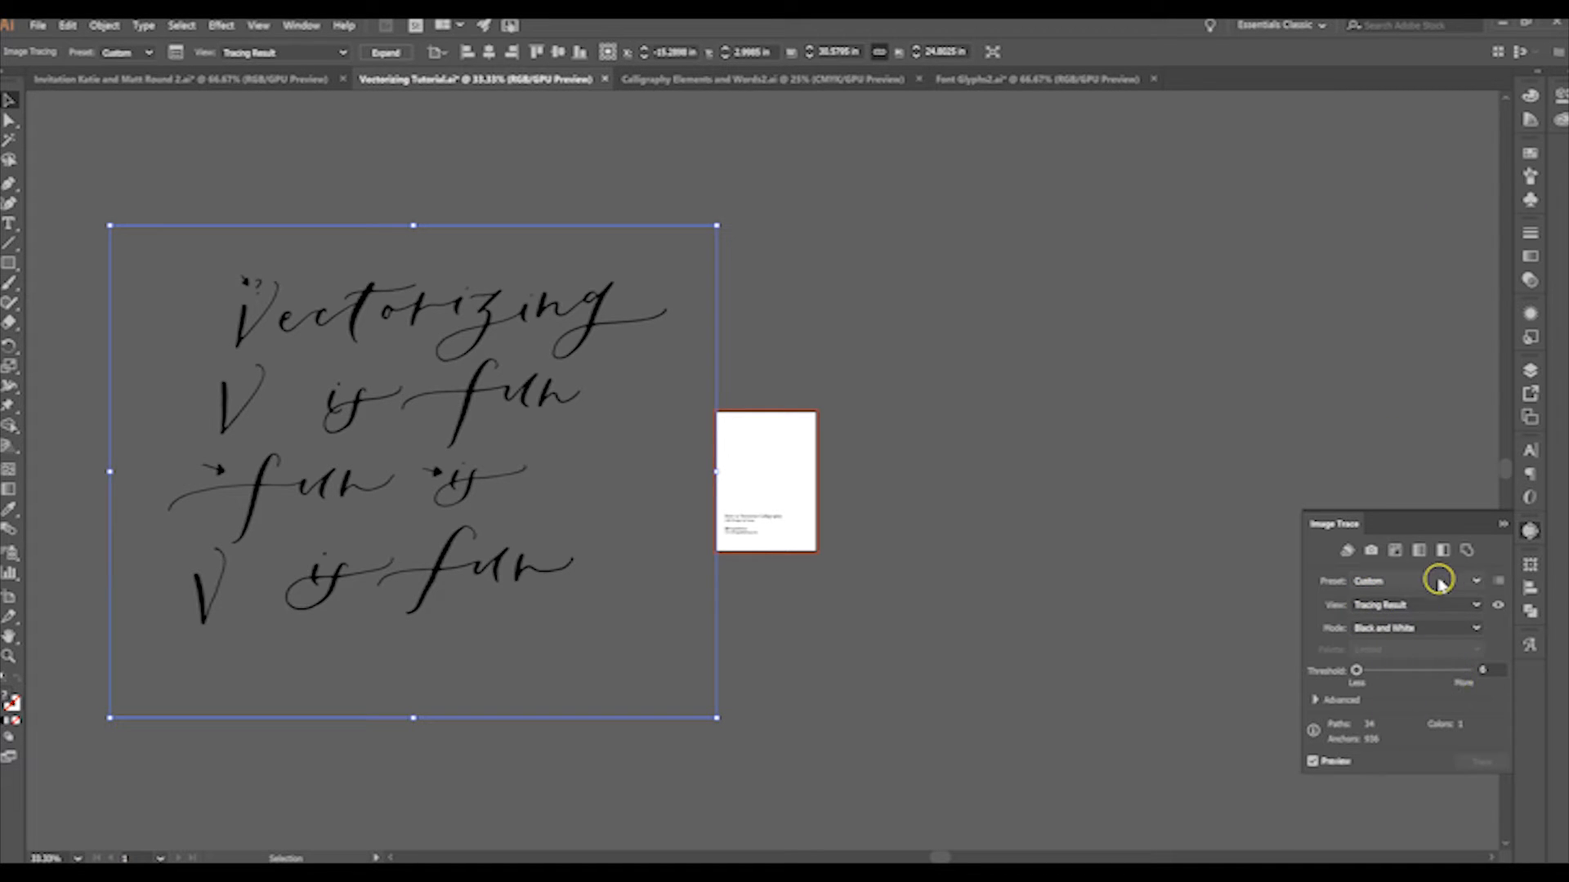
# Reposition the traced calligraphy so its frame partly overlaps the artboard, and expand the tracing into vector paths
pyautogui.click(1477, 581)
pyautogui.click(1477, 581)
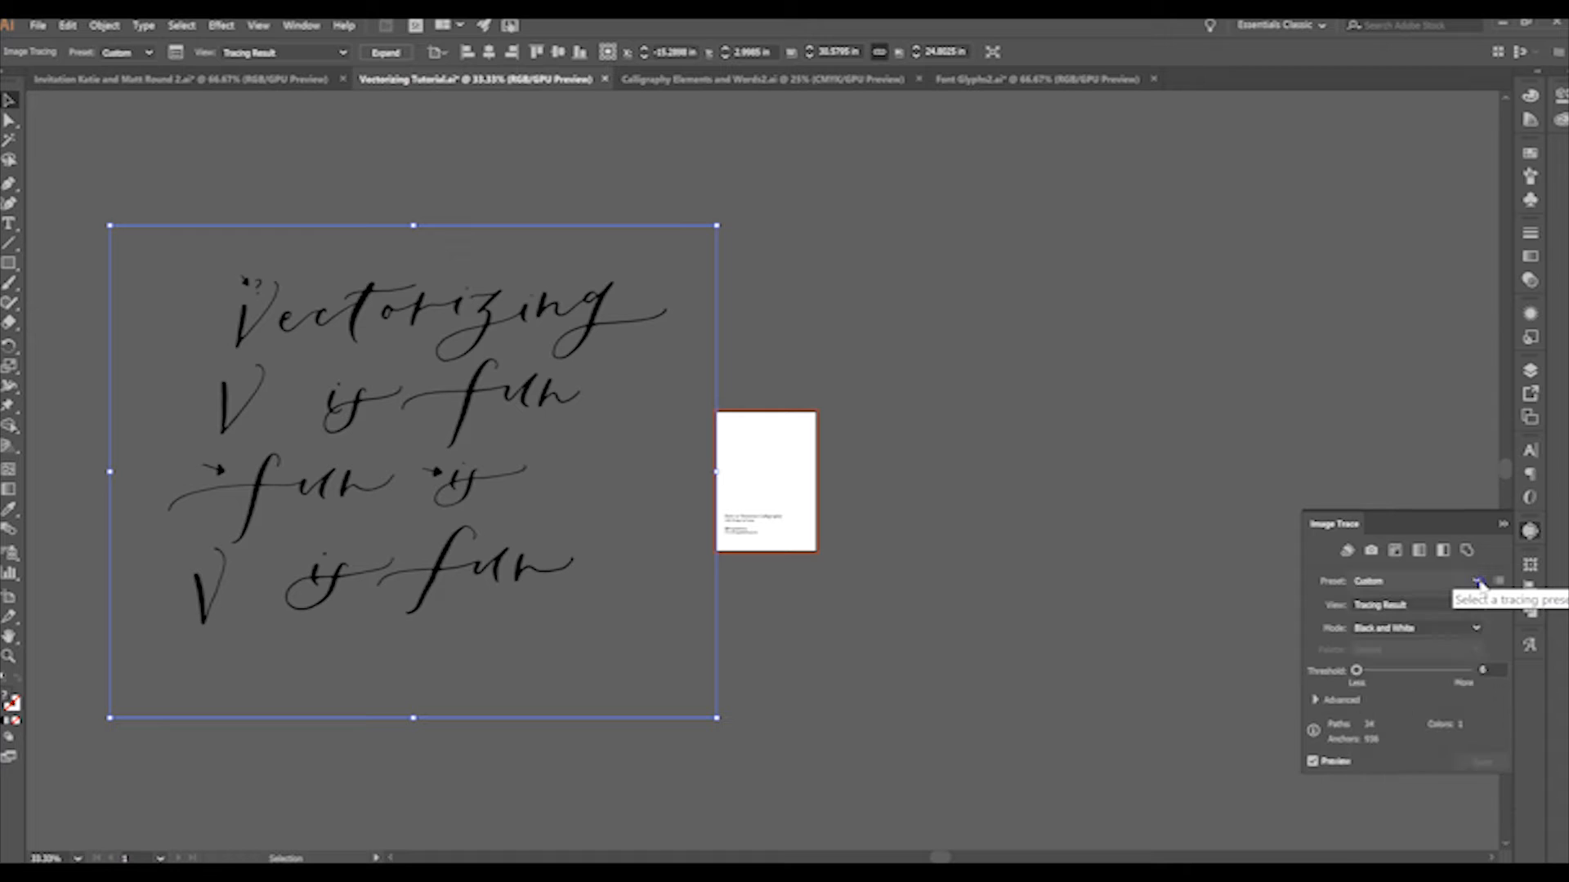
pyautogui.moveTo(525, 577); pyautogui.dragTo(657, 580)
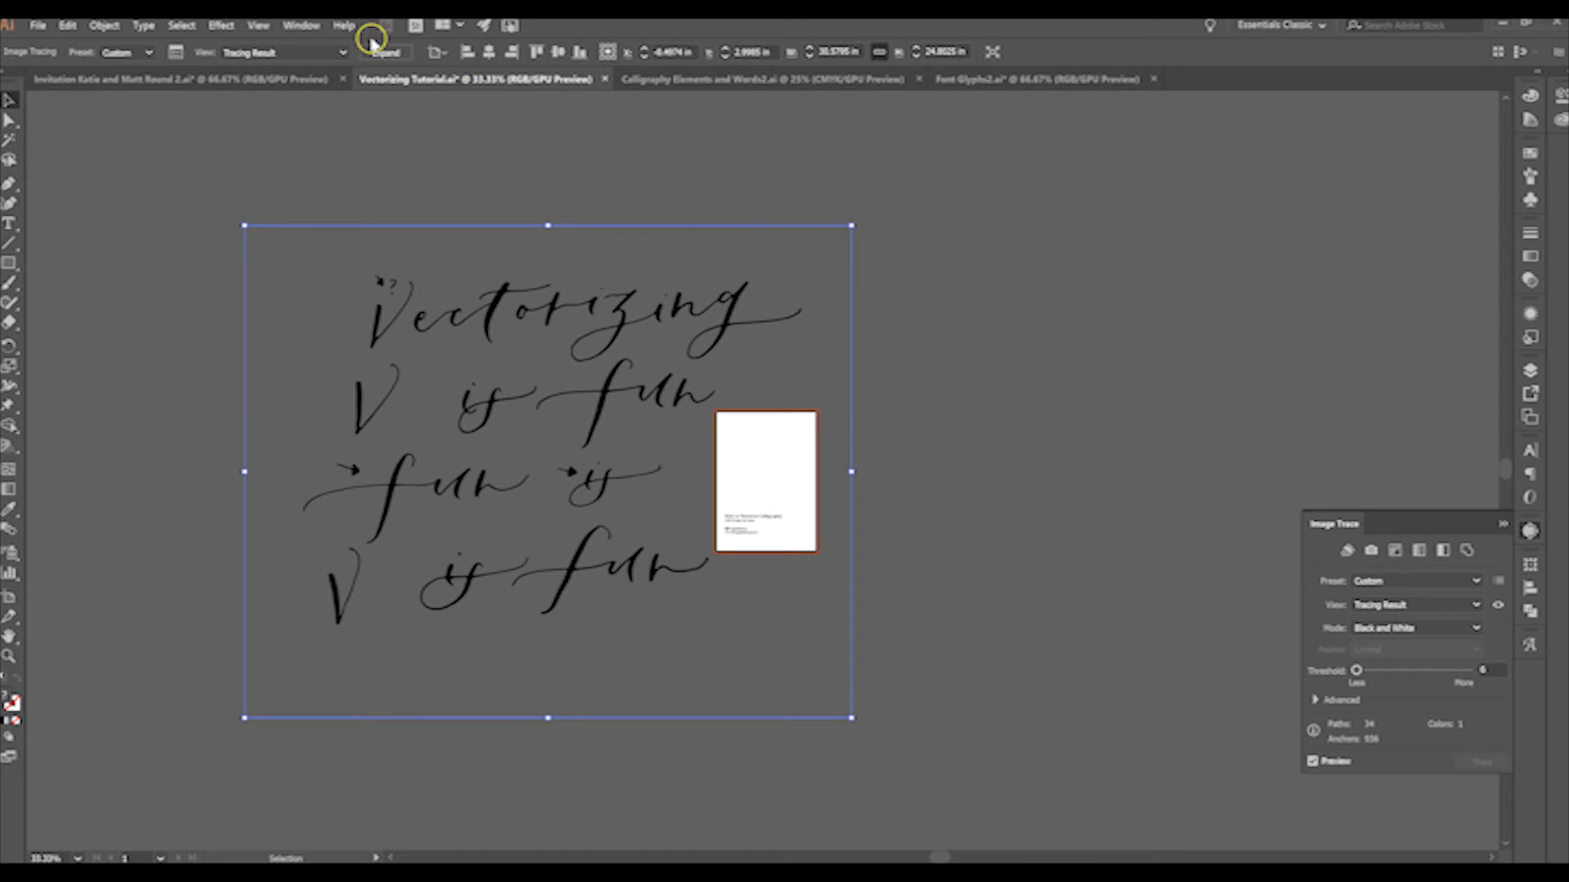
pyautogui.moveTo(448, 319)
pyautogui.mouseDown()
pyautogui.moveTo(388, 343)
pyautogui.moveTo(582, 331)
pyautogui.mouseUp()
pyautogui.moveTo(648, 409)
pyautogui.mouseDown()
pyautogui.moveTo(500, 418)
pyautogui.moveTo(579, 419)
pyautogui.mouseUp()
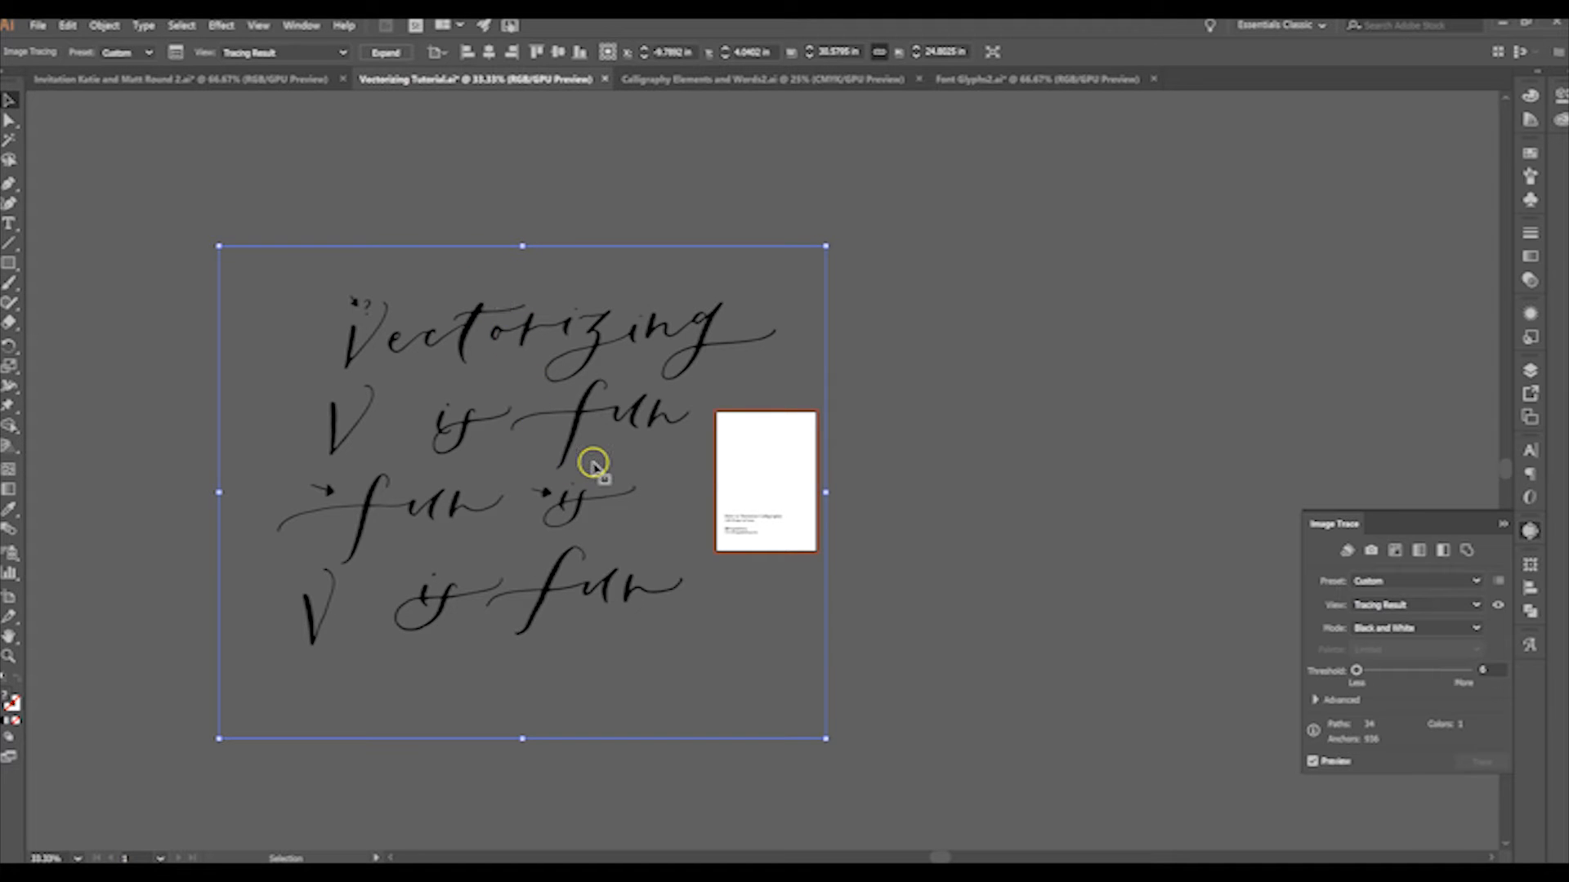
pyautogui.click(383, 55)
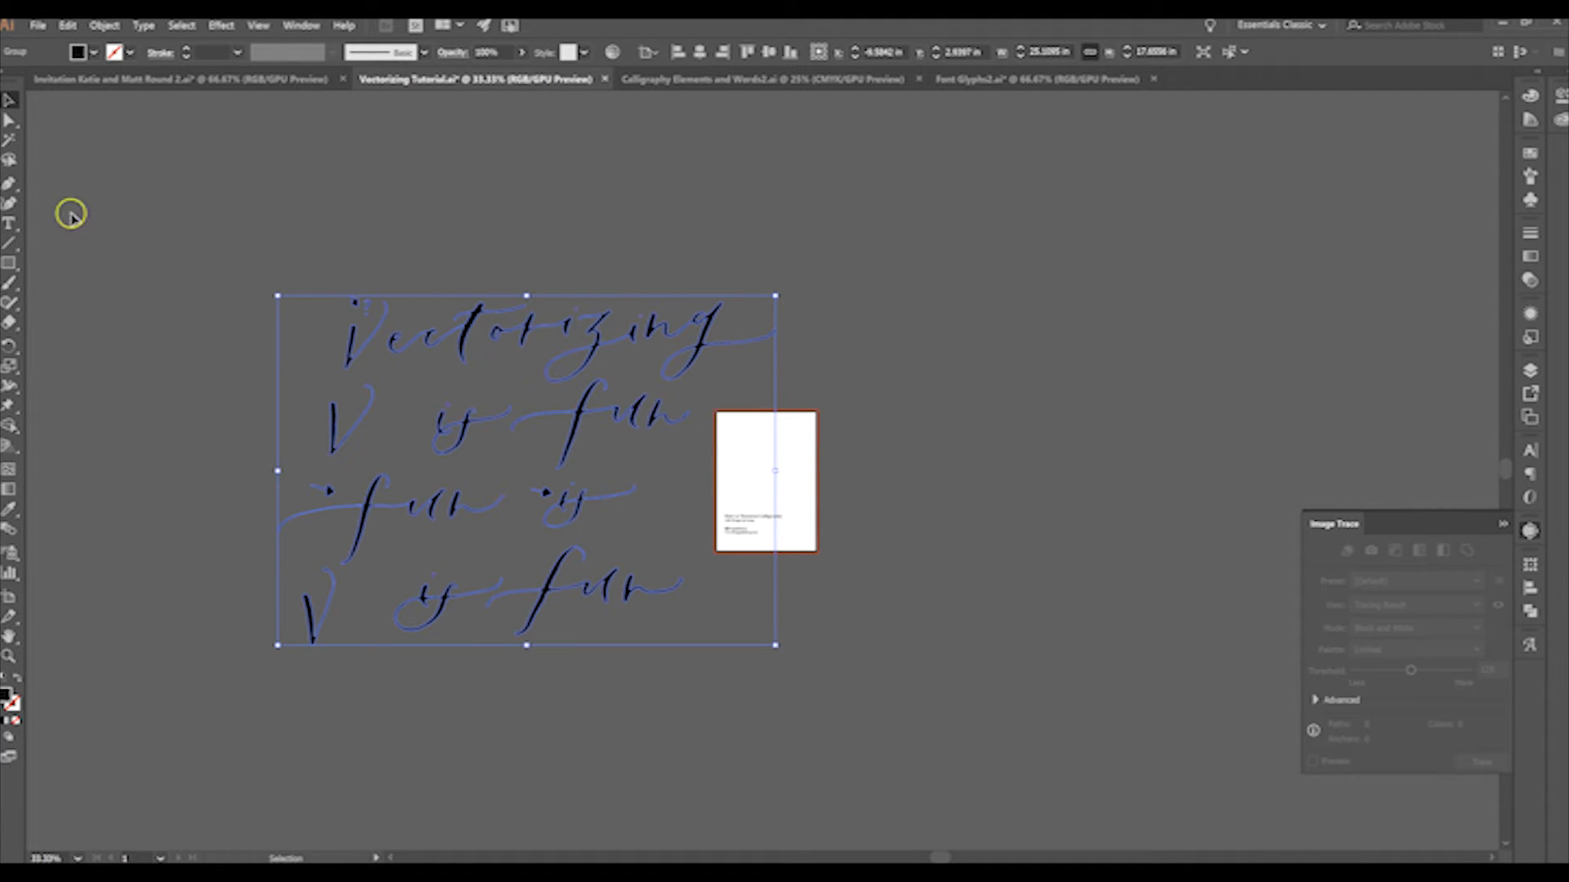
# Examine the anchor points of the expanded lettering with the Direct Selection tool, and deselect the artwork
pyautogui.click(10, 120)
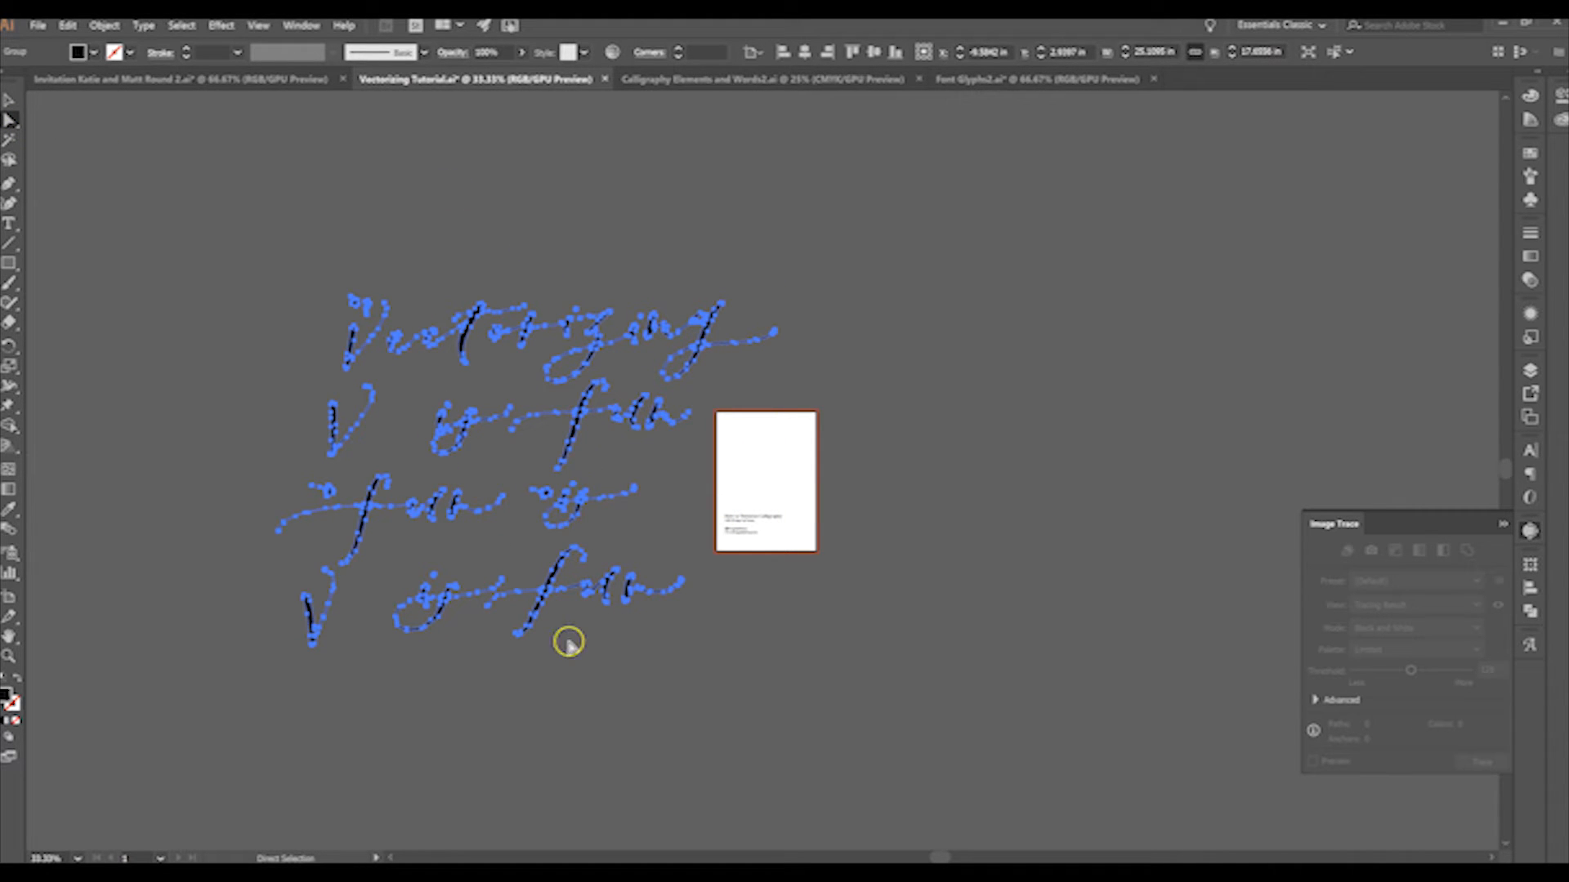
pyautogui.click(10, 100)
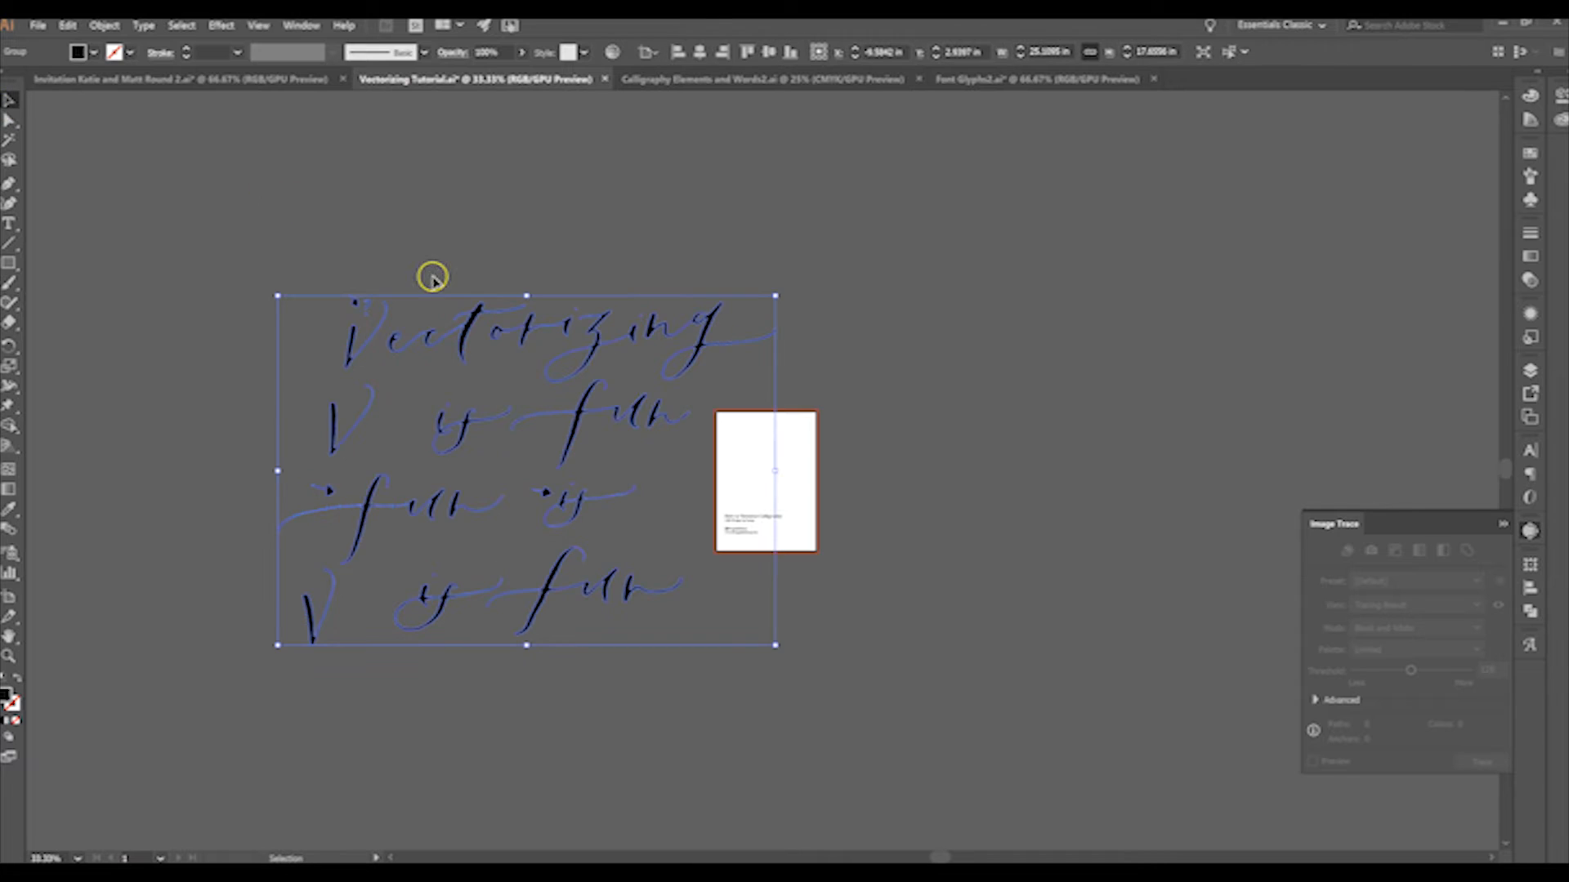
pyautogui.click(478, 250)
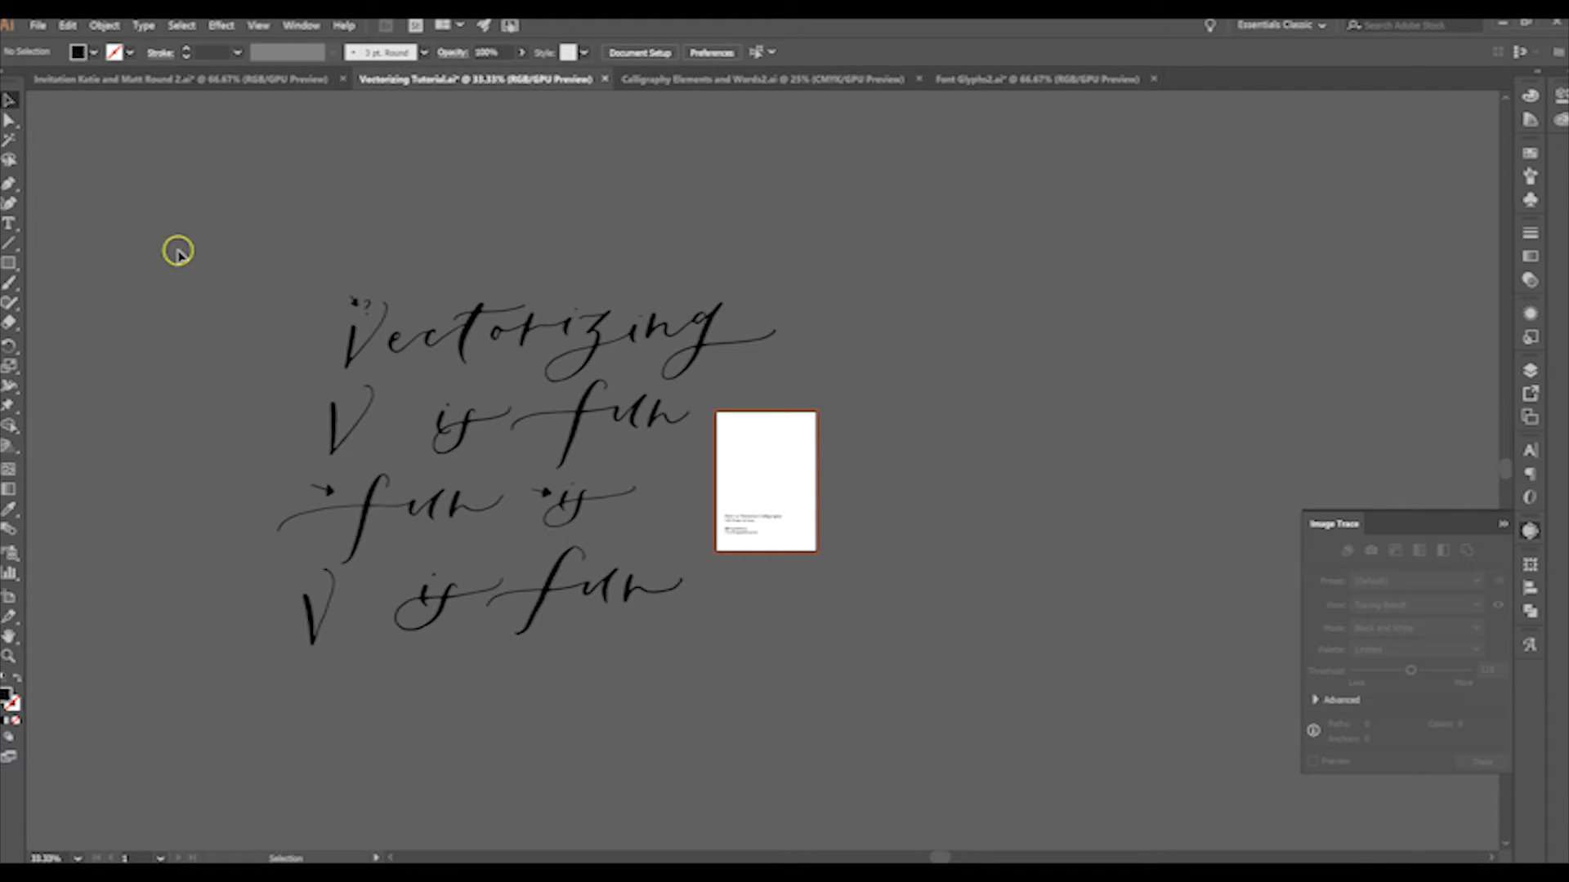
# Compare selecting the whole lettering group with directly selecting only the V of "Vectorizing", and reselect the whole group
pyautogui.click(362, 356)
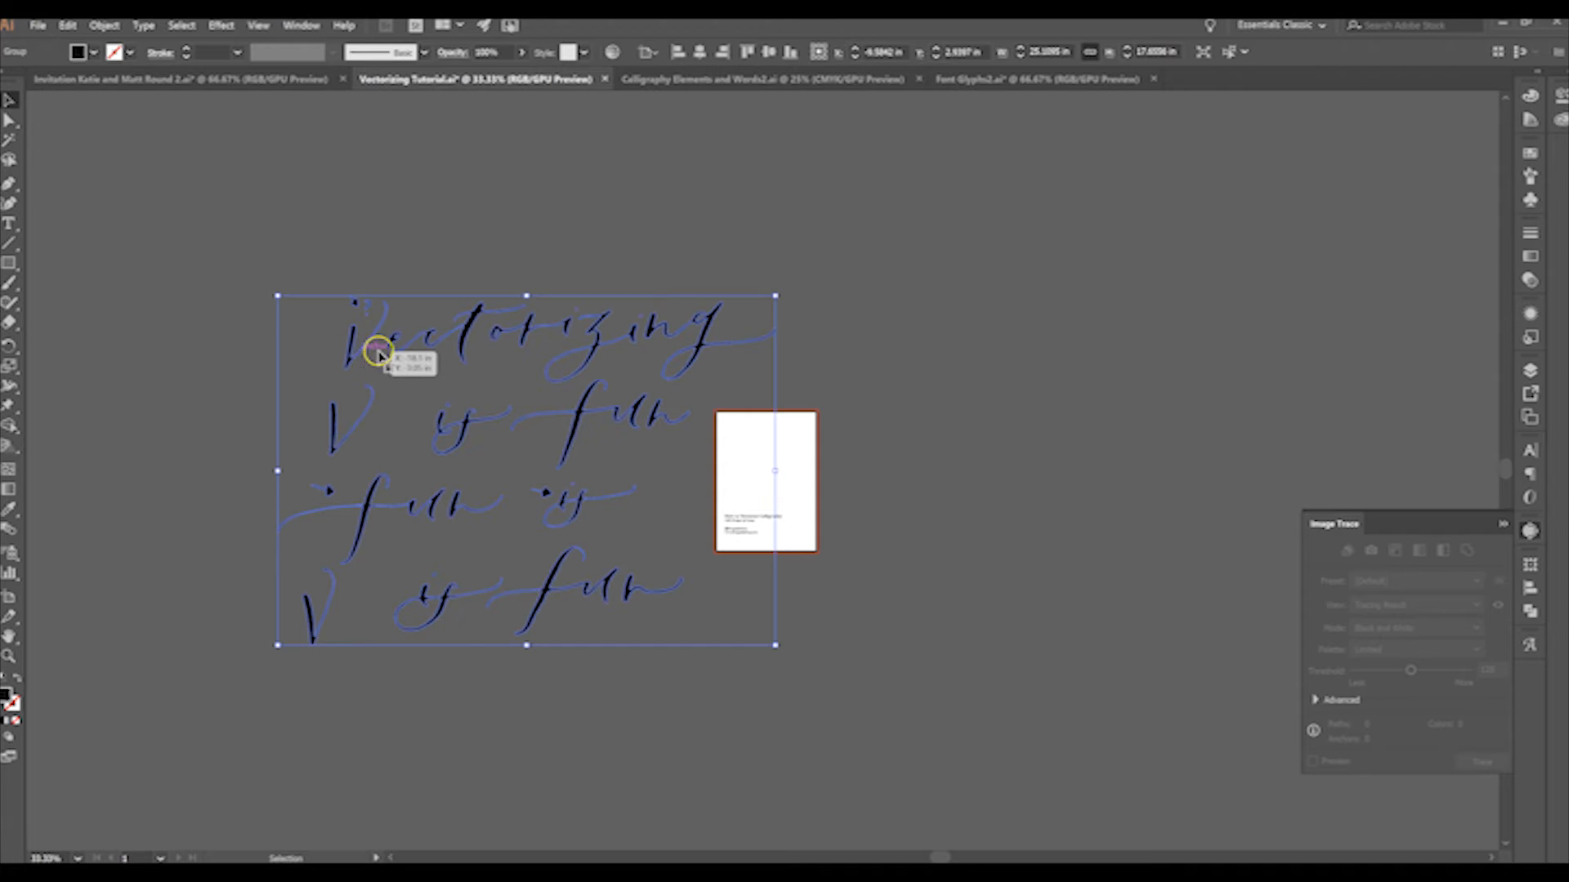
pyautogui.click(112, 148)
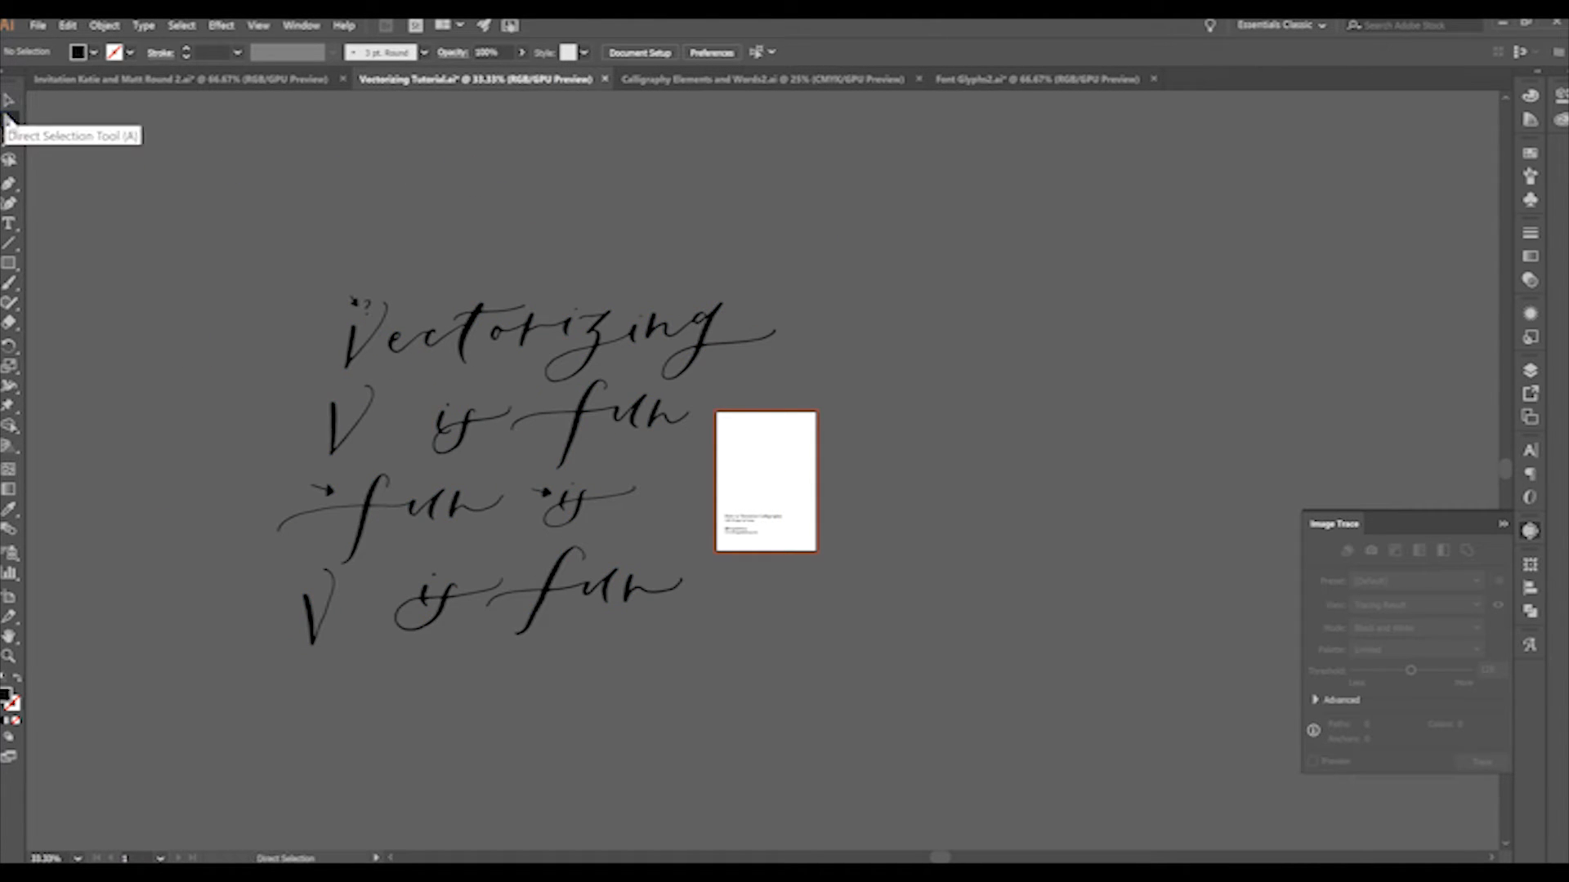
pyautogui.click(355, 356)
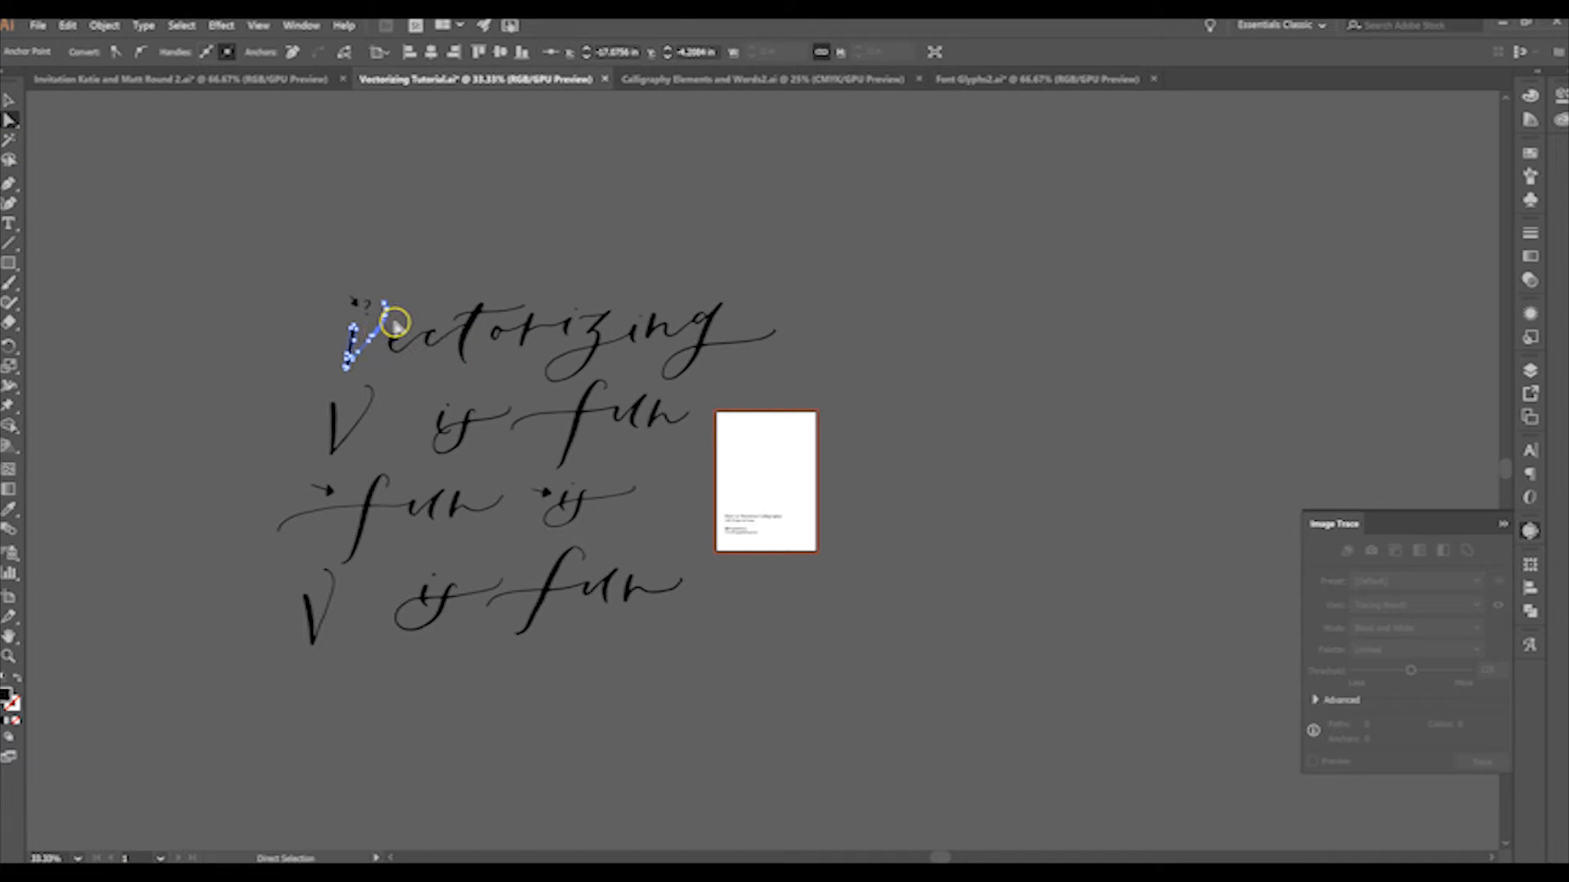
pyautogui.click(10, 100)
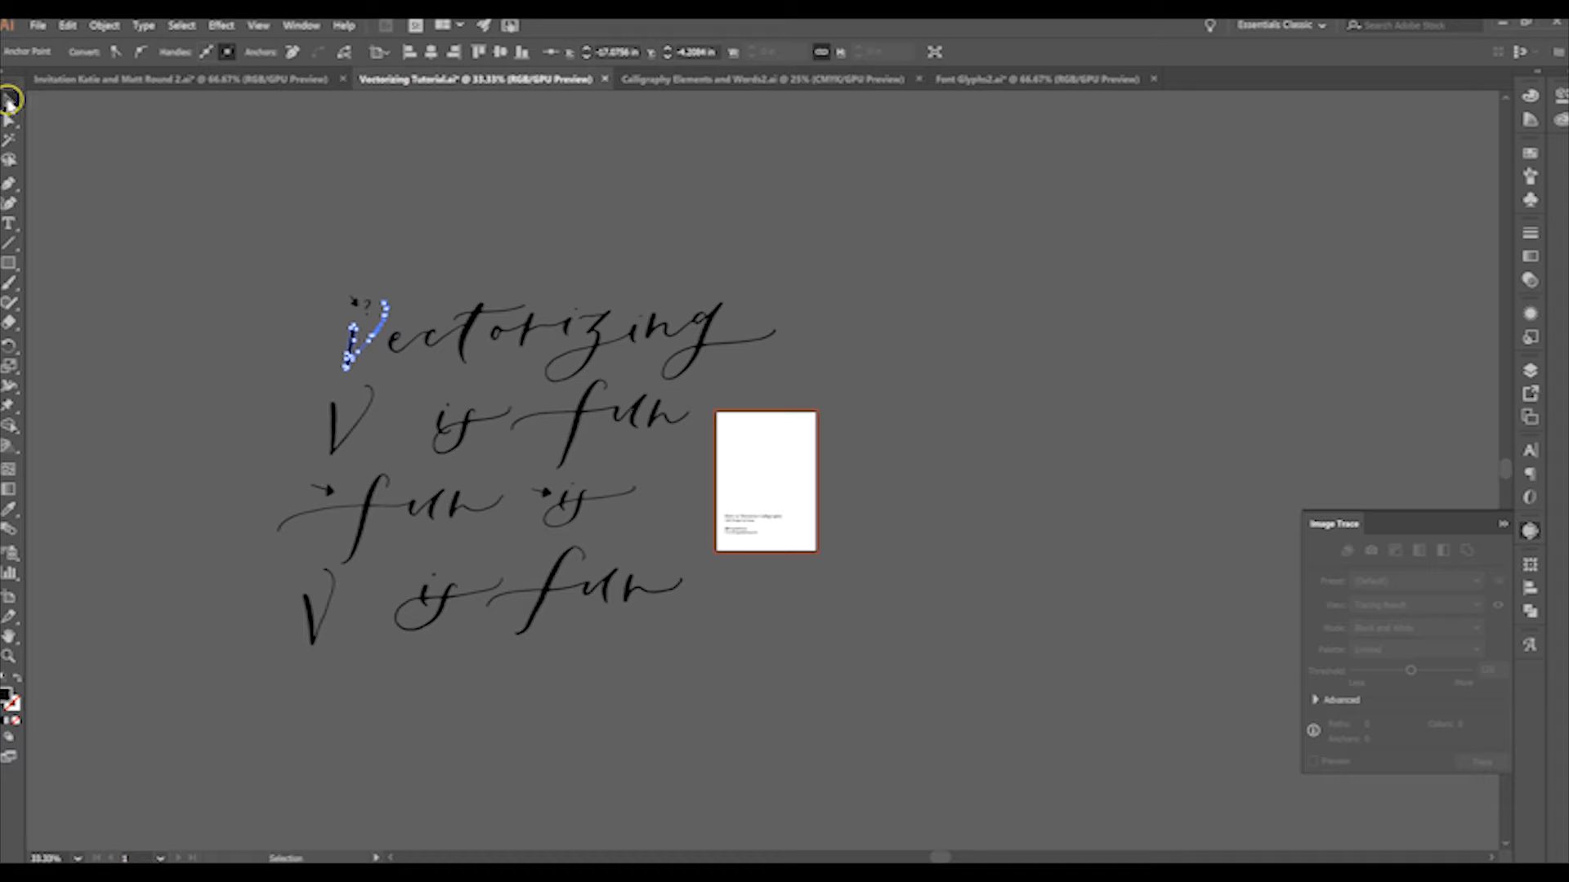
pyautogui.click(415, 204)
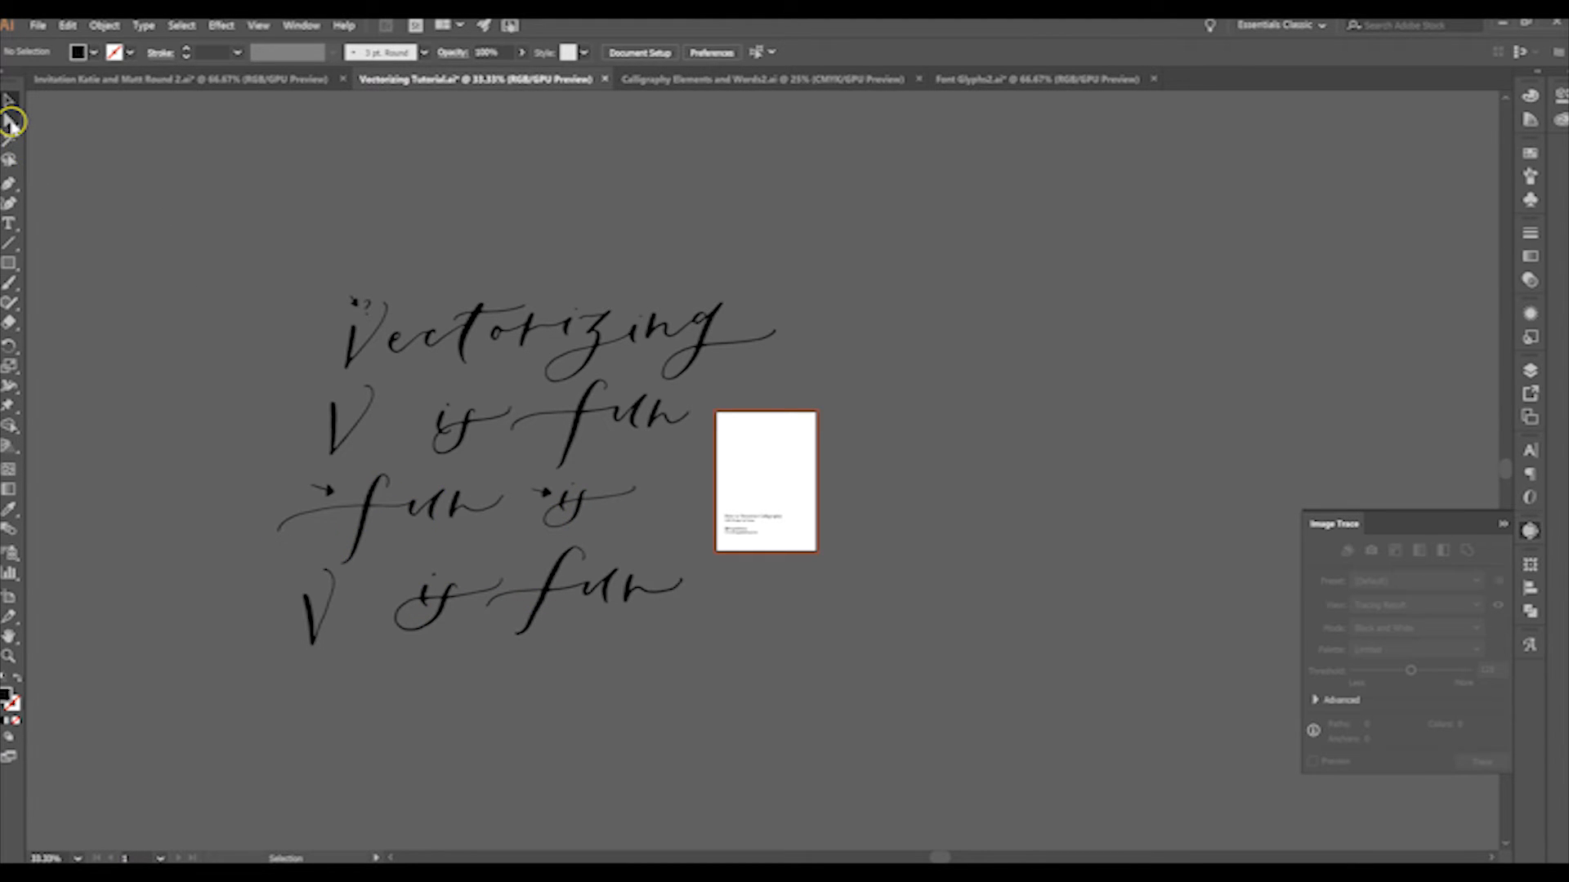
pyautogui.click(448, 339)
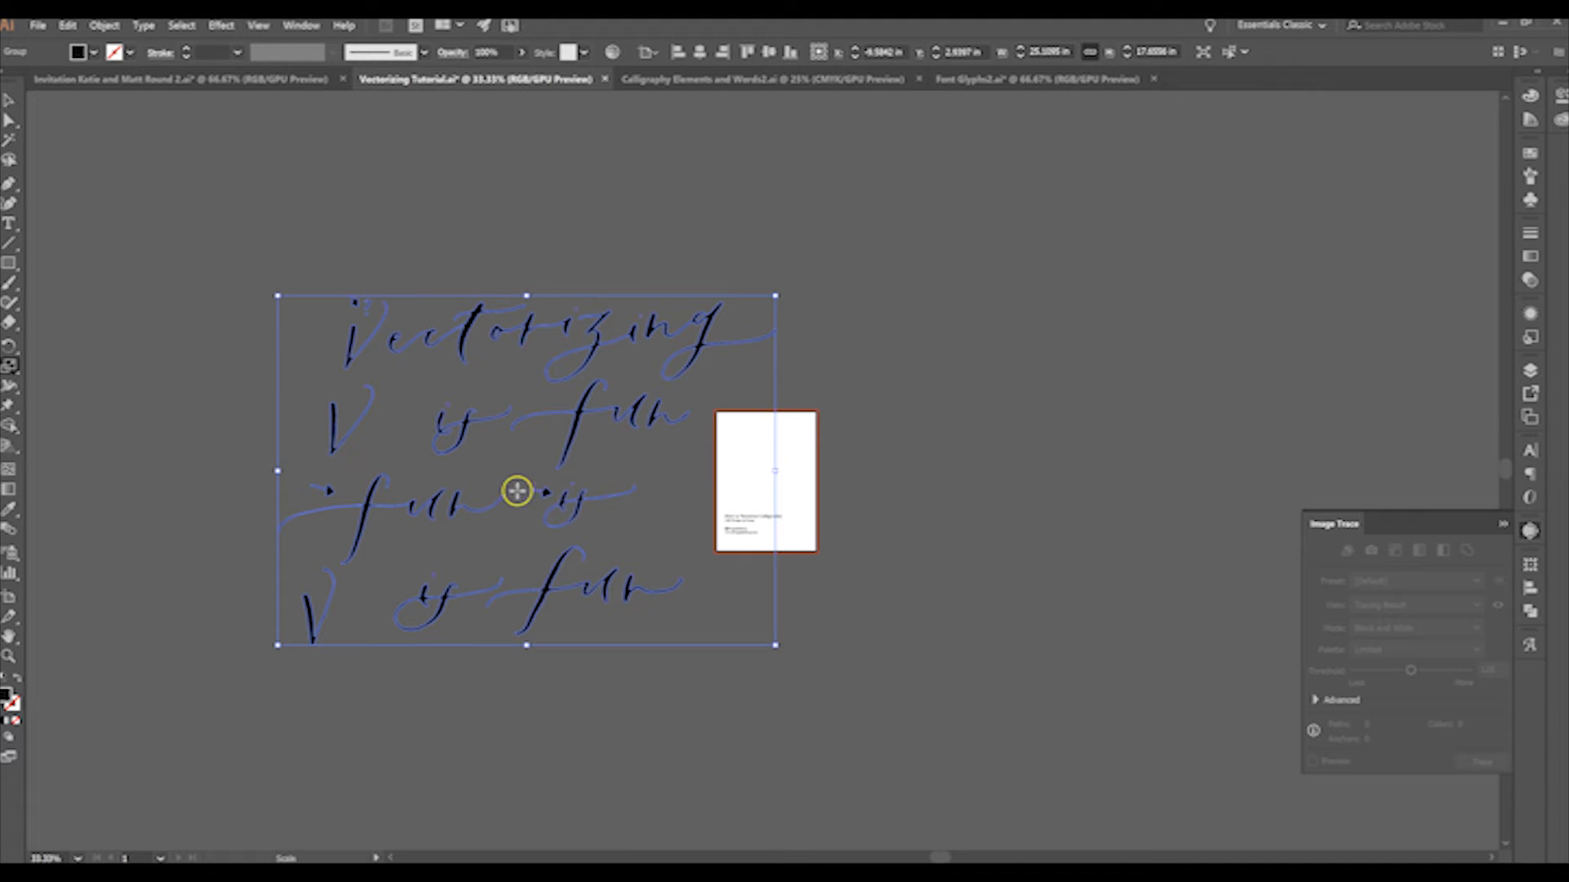
pyautogui.press('s')
pyautogui.press('Return')
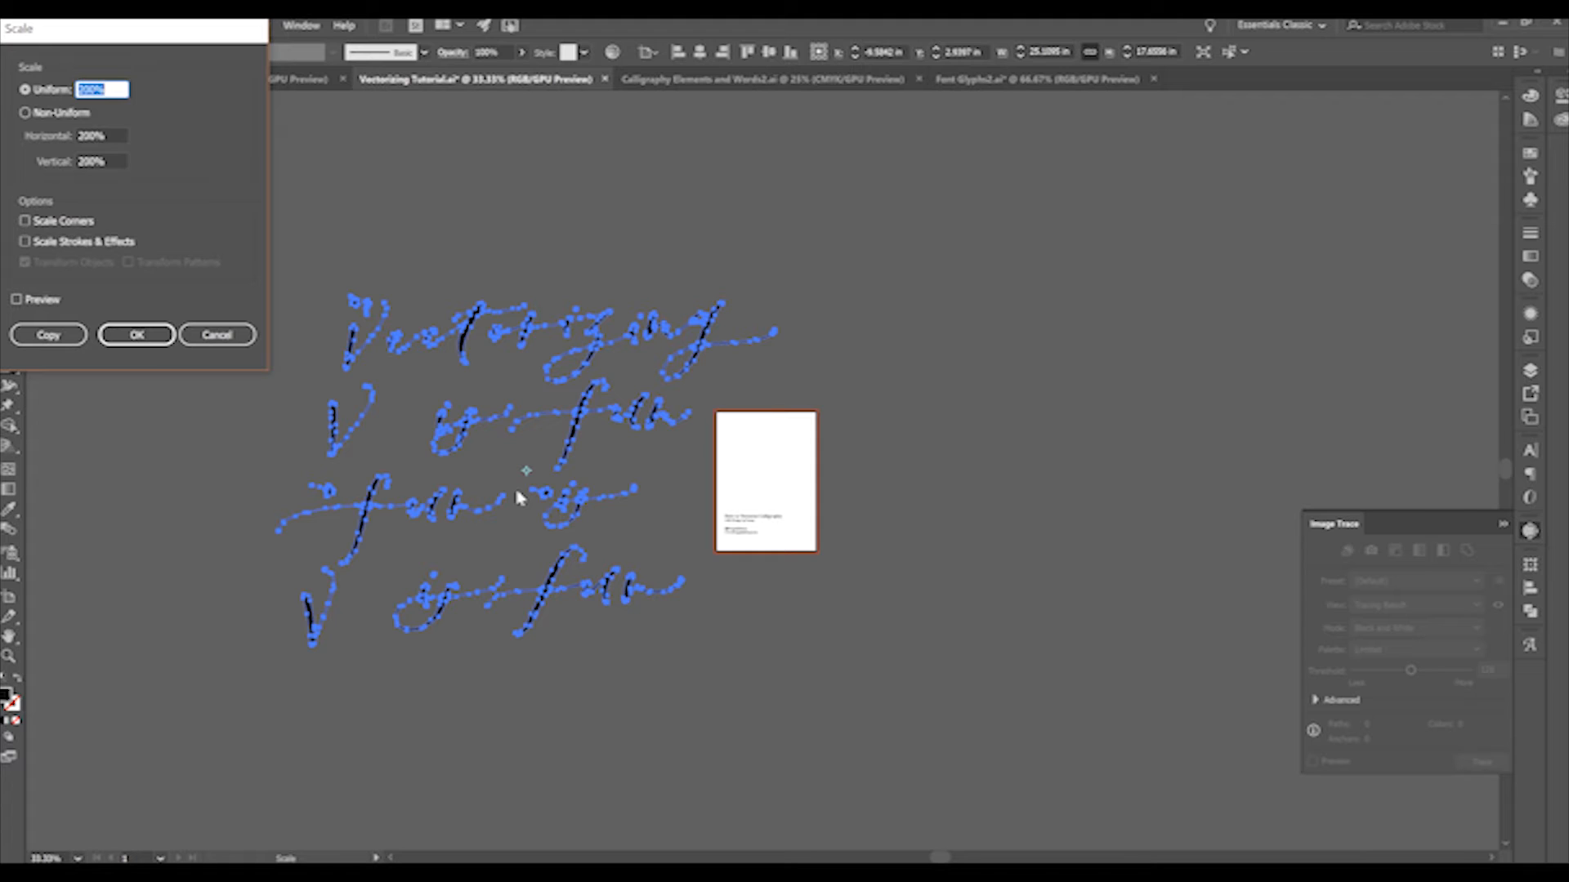
pyautogui.click(216, 335)
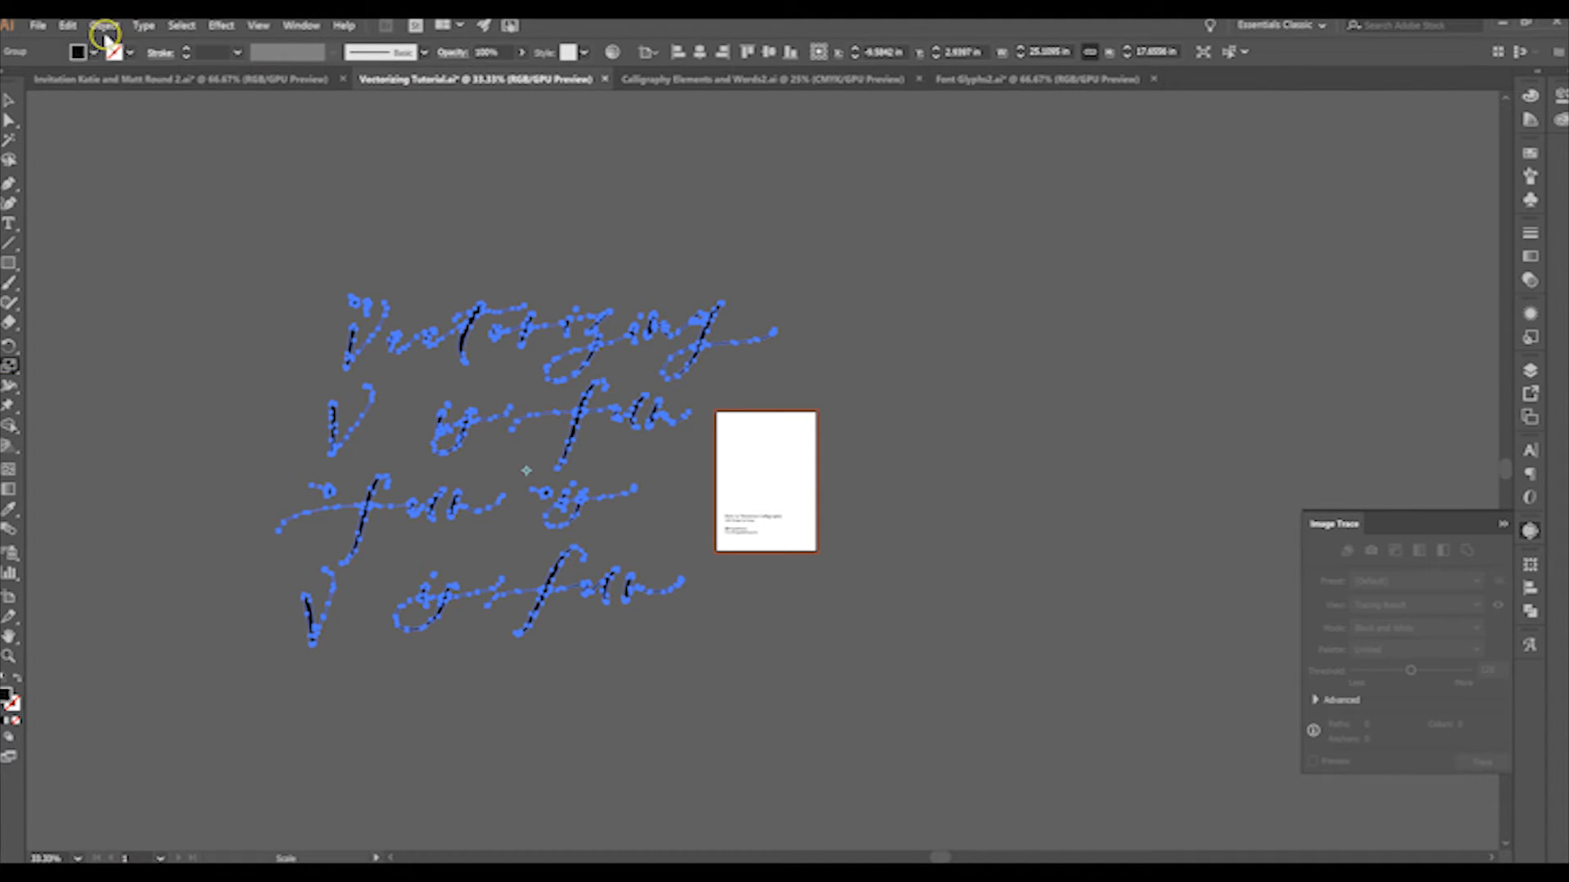
# Scale the lettering group uniformly to 40%
pyautogui.click(105, 27)
pyautogui.moveTo(196, 45)
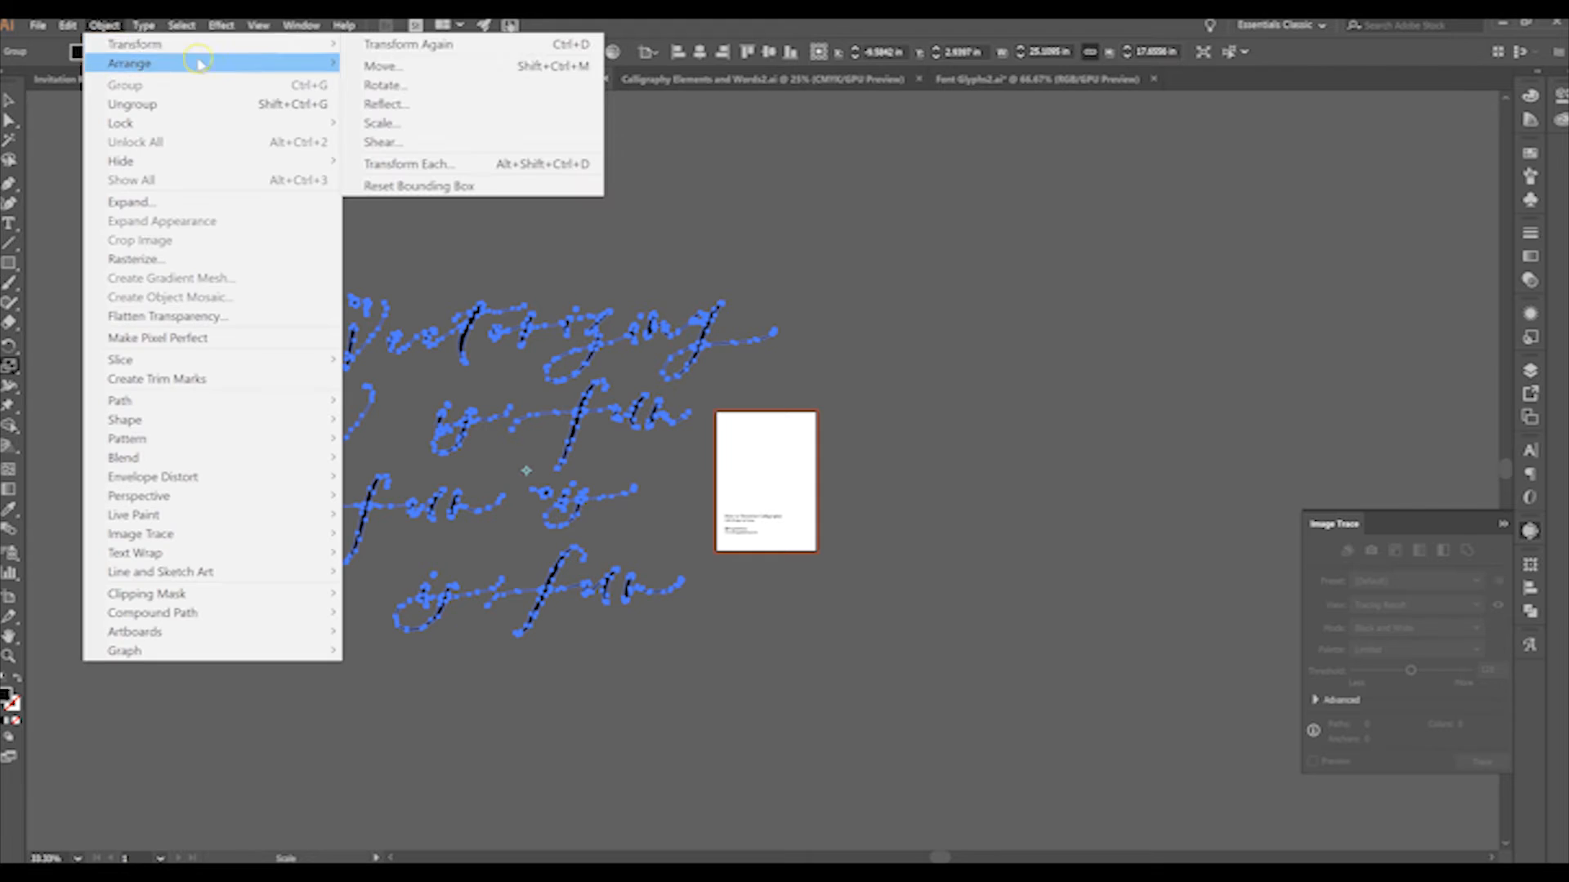
pyautogui.click(428, 123)
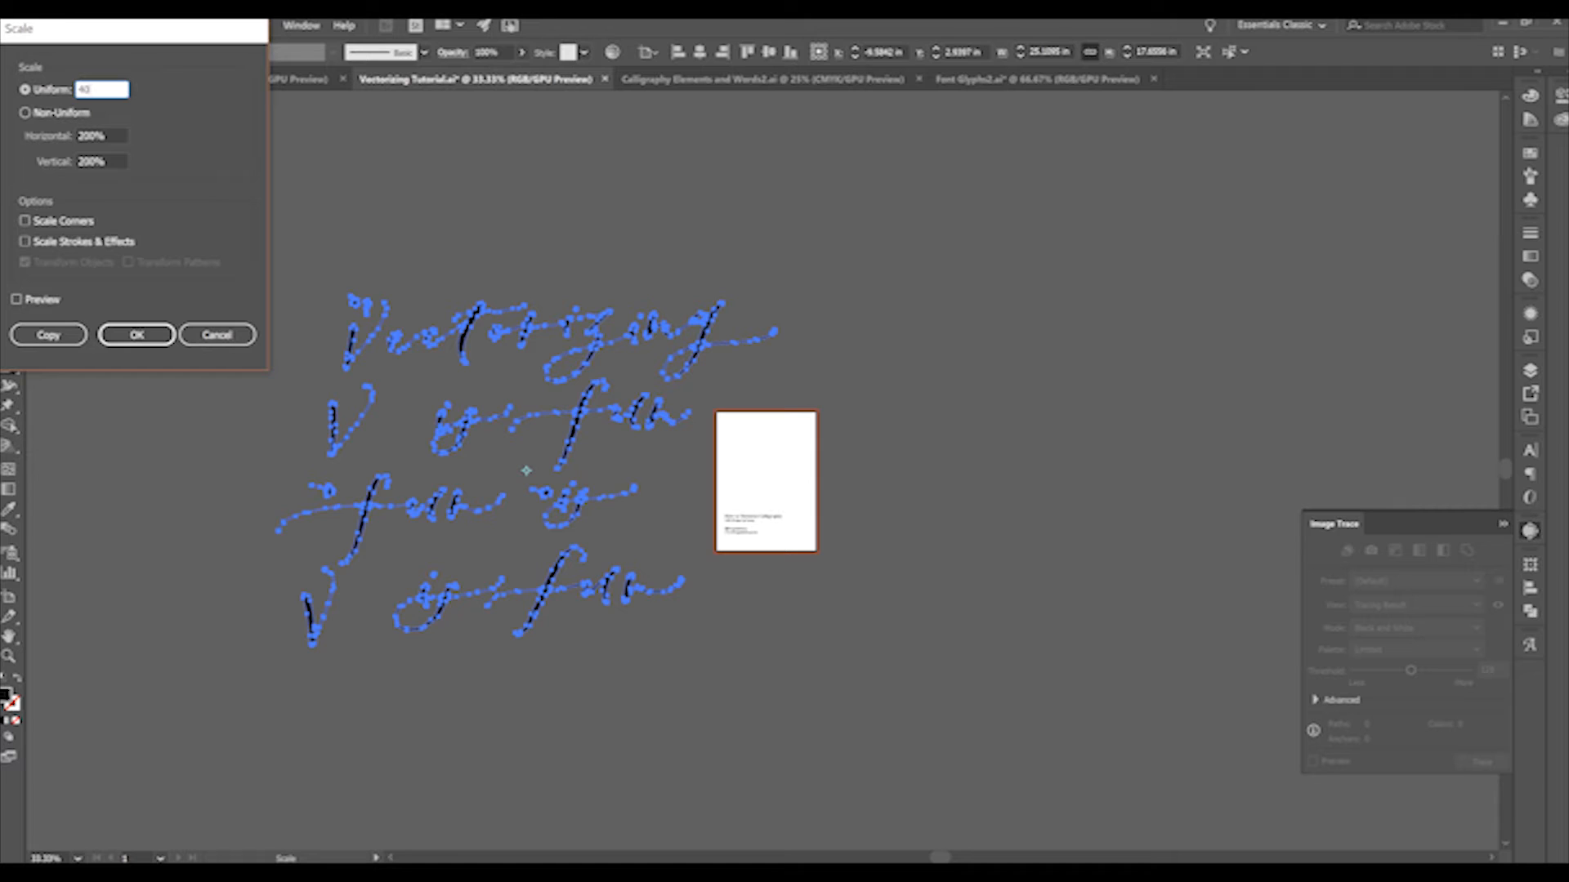
pyautogui.write('40')
pyautogui.press('Return')
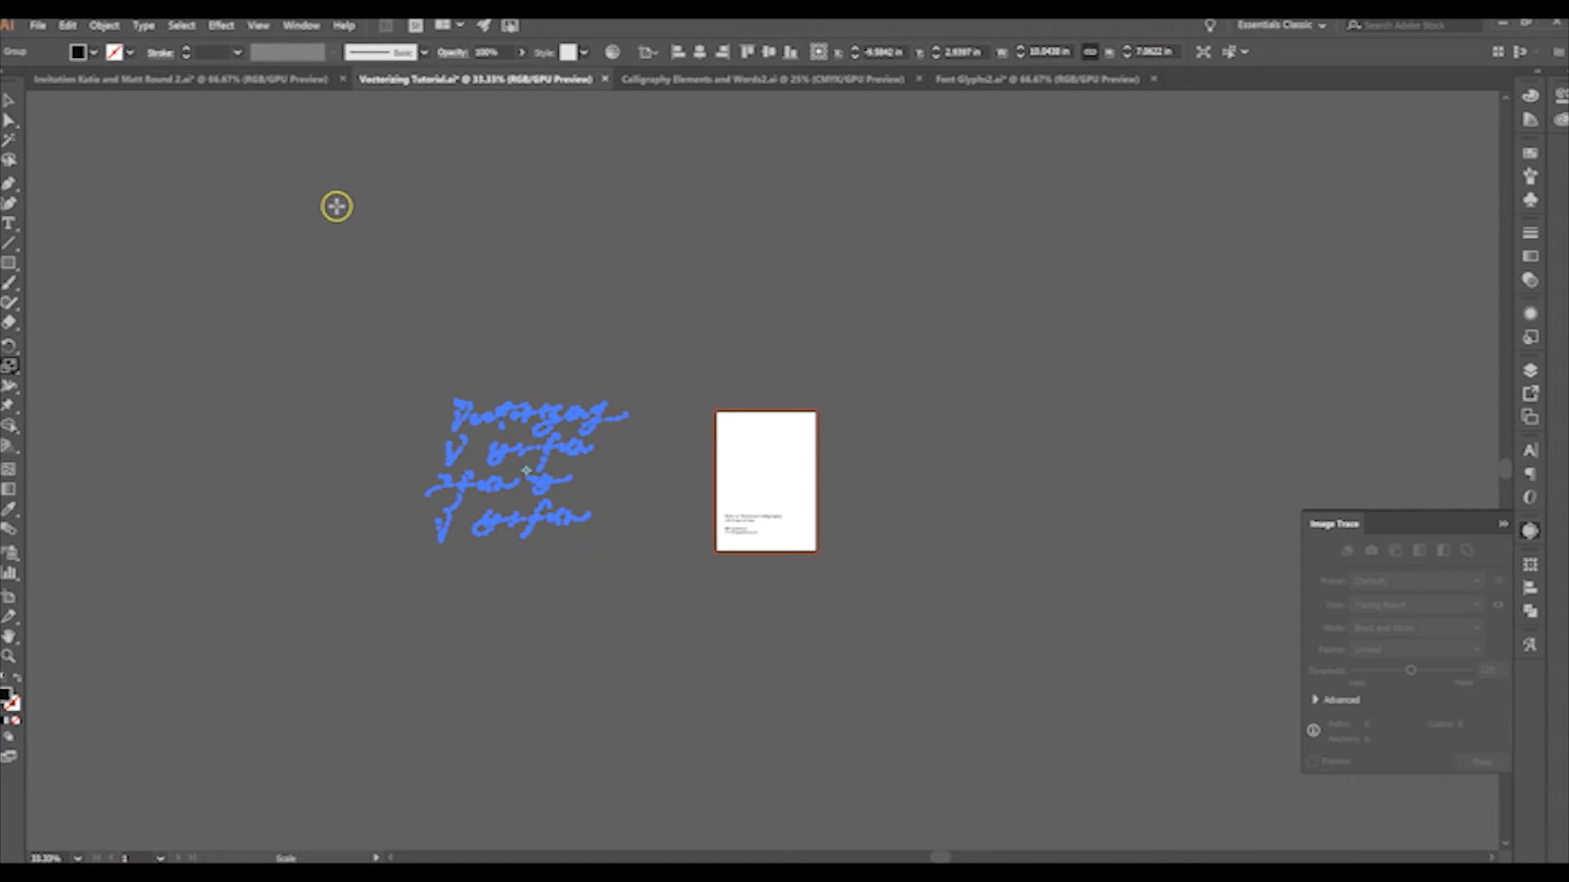
# Scale the lettering group down uniformly once more, to about 6.03 in wide, and return to the Selection tool
pyautogui.keyDown('alt'); pyautogui.click(462, 355); pyautogui.keyUp('alt')
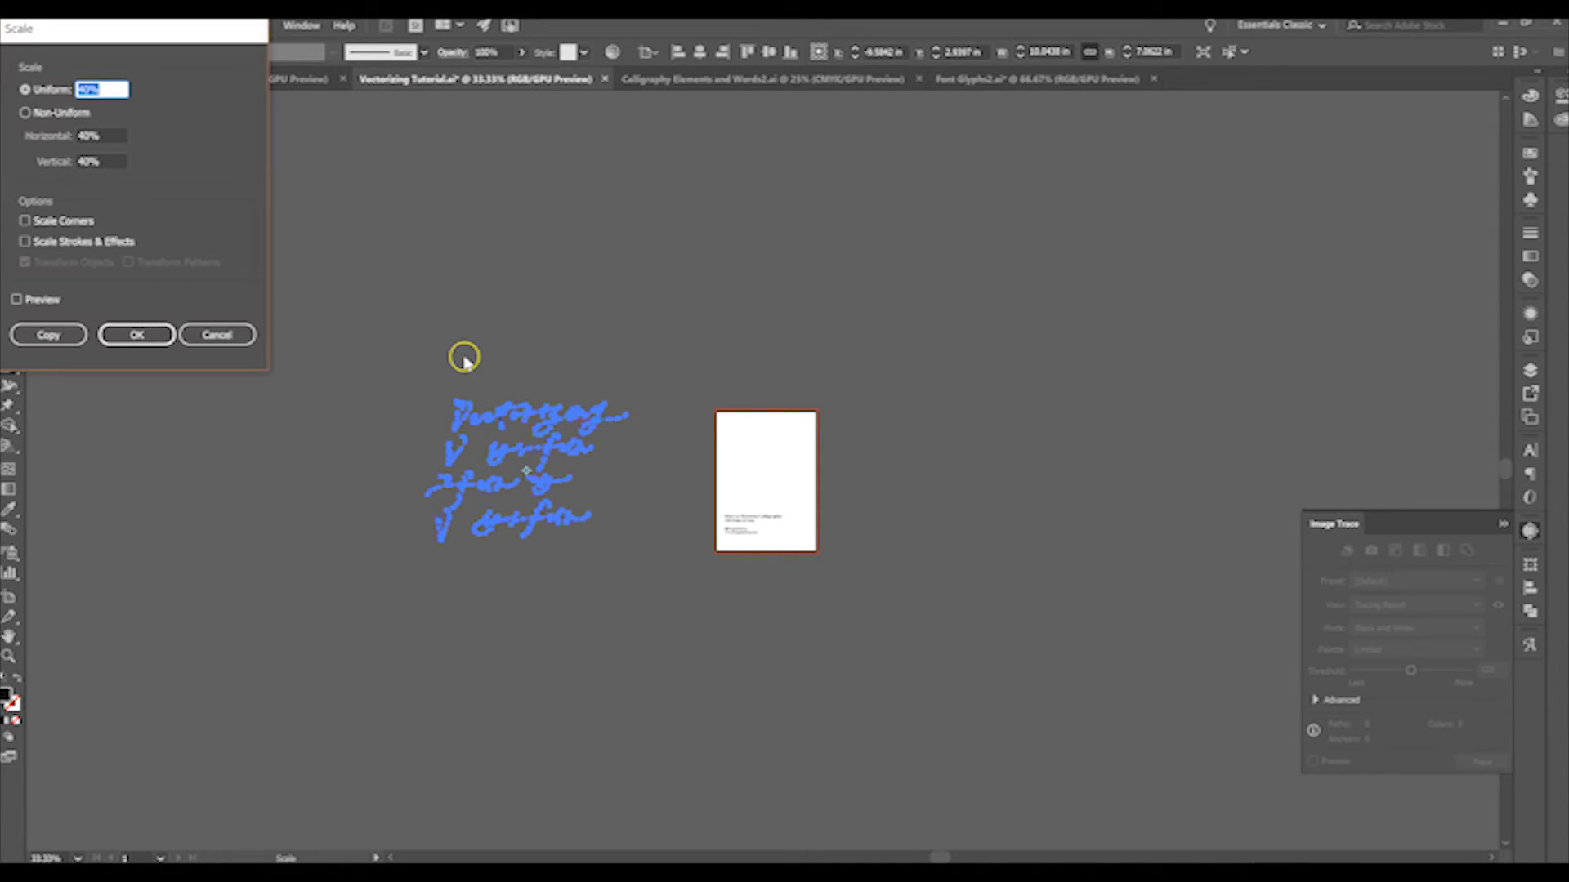
pyautogui.press('Return')
pyautogui.press('v')
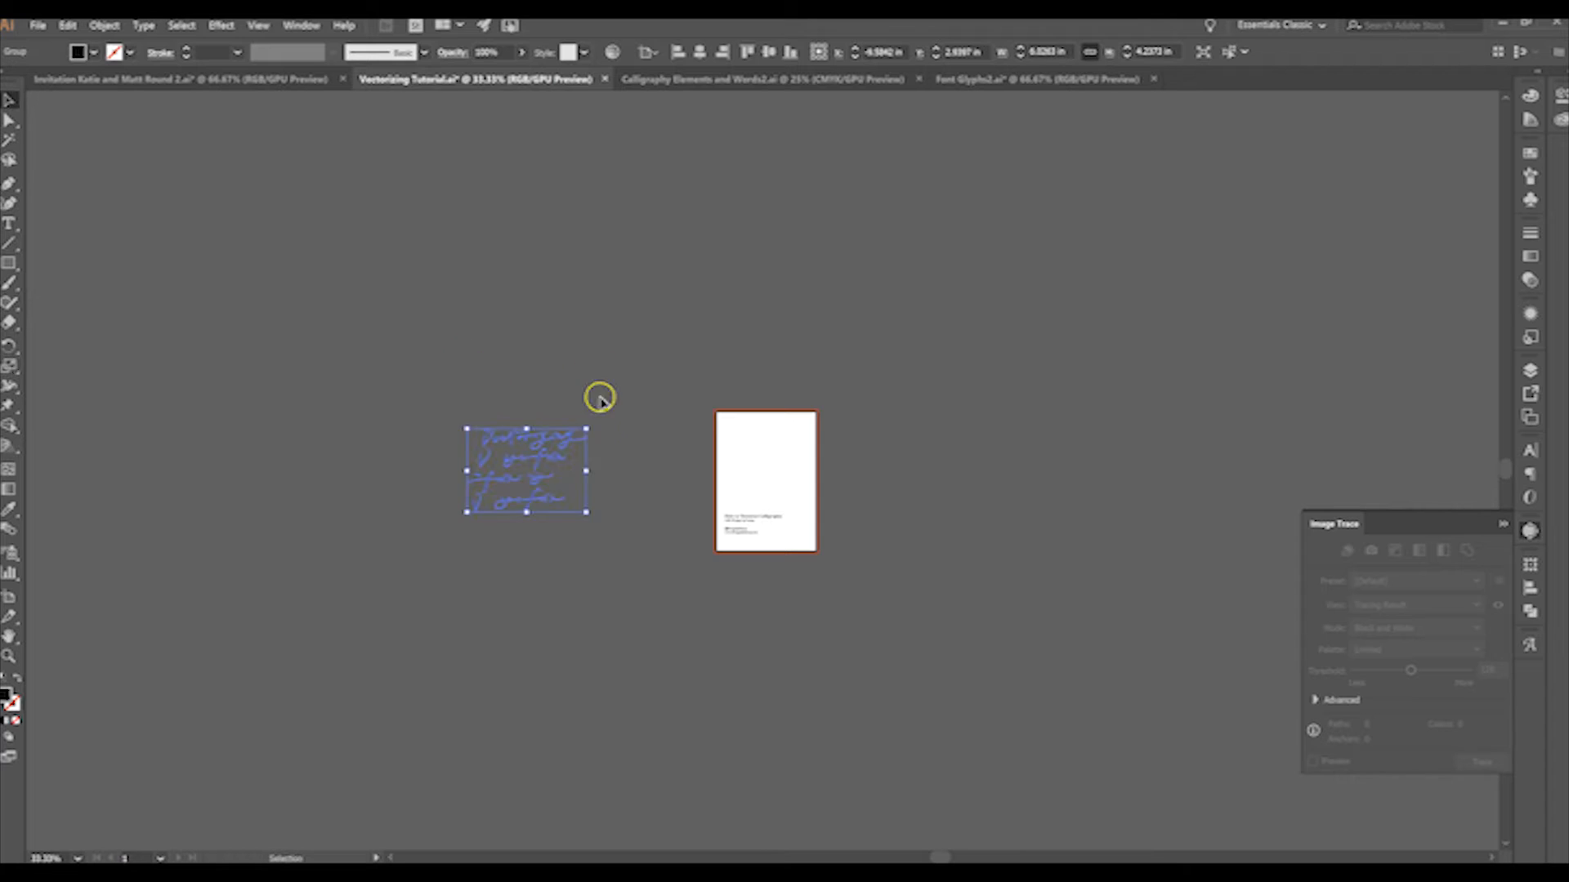
# Move the lettering group onto the artboard, scale it uniformly to 70%, and return to the Selection tool
pyautogui.moveTo(548, 492); pyautogui.dragTo(783, 477)
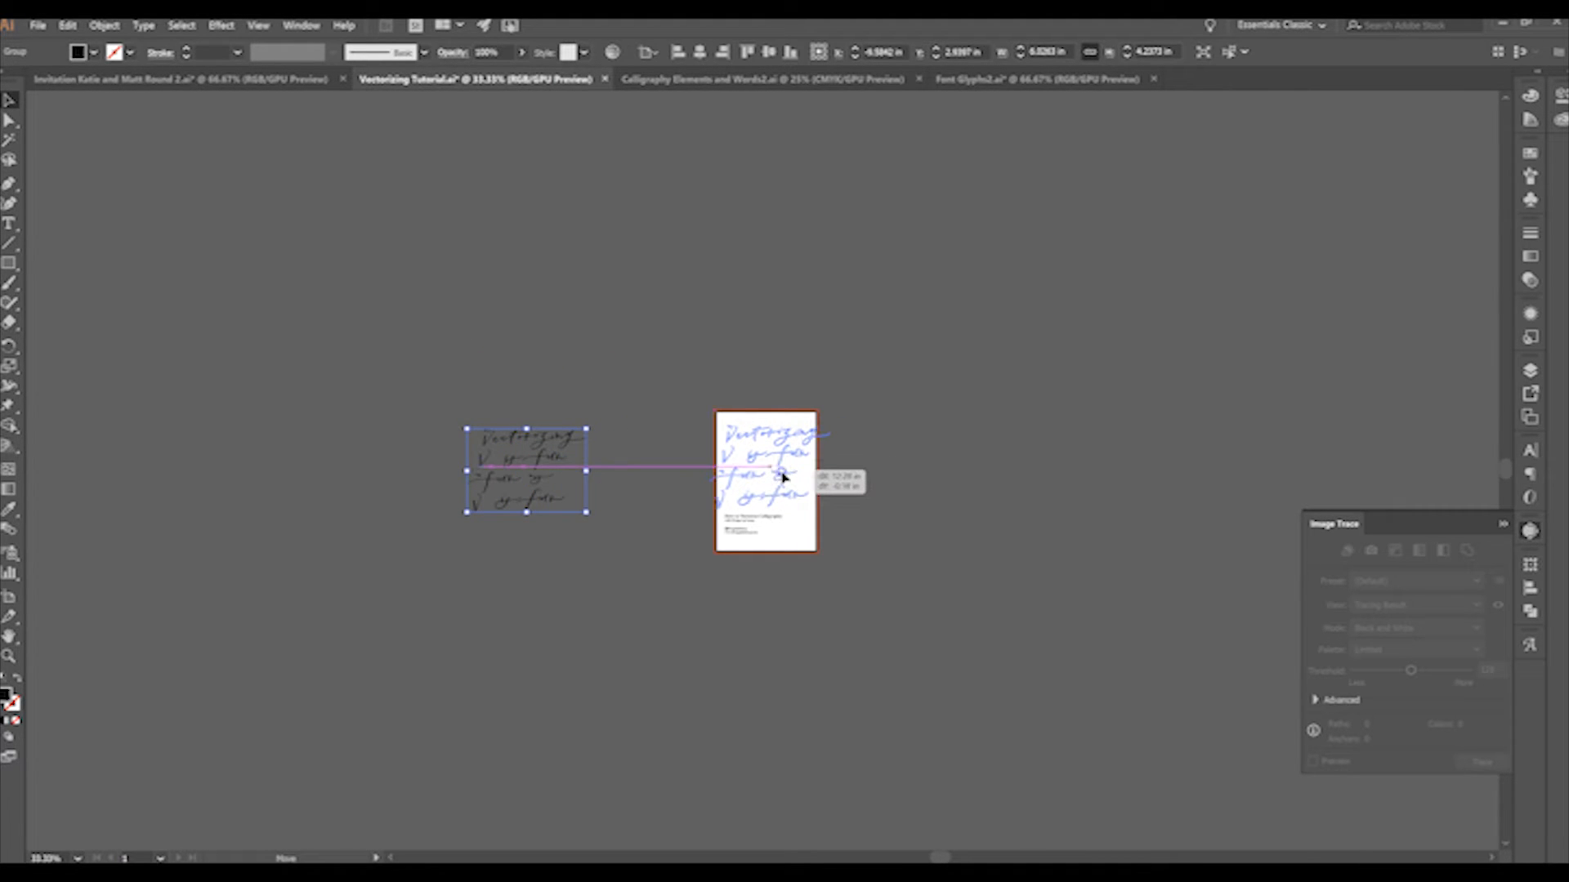
pyautogui.moveTo(782, 476); pyautogui.dragTo(783, 477)
pyautogui.press('Return')
pyautogui.write('70')
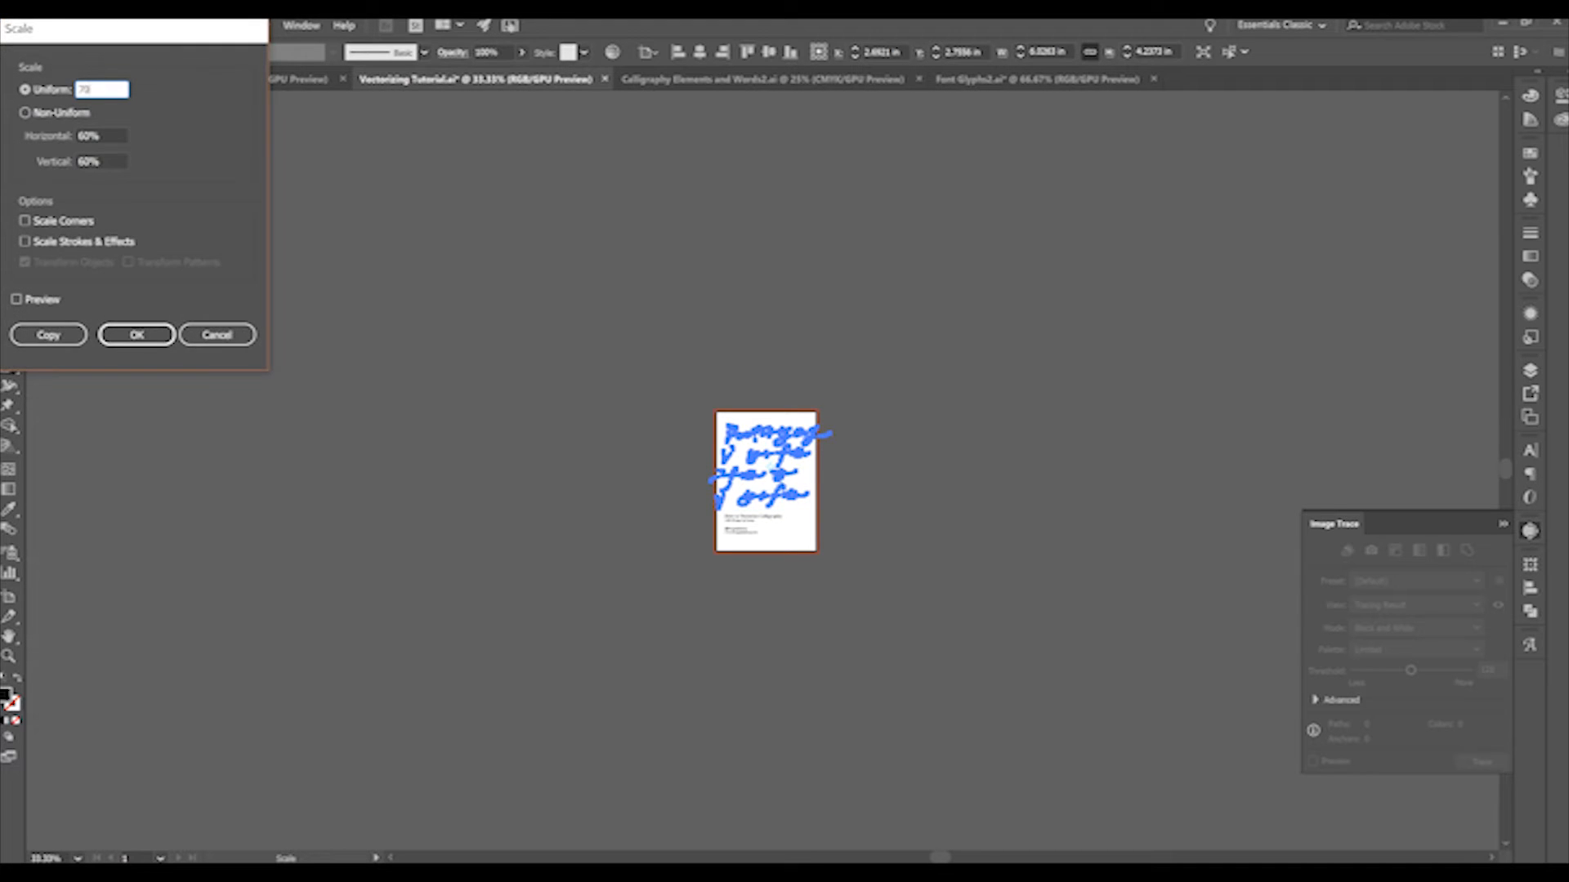
pyautogui.press('Return')
pyautogui.press('v')
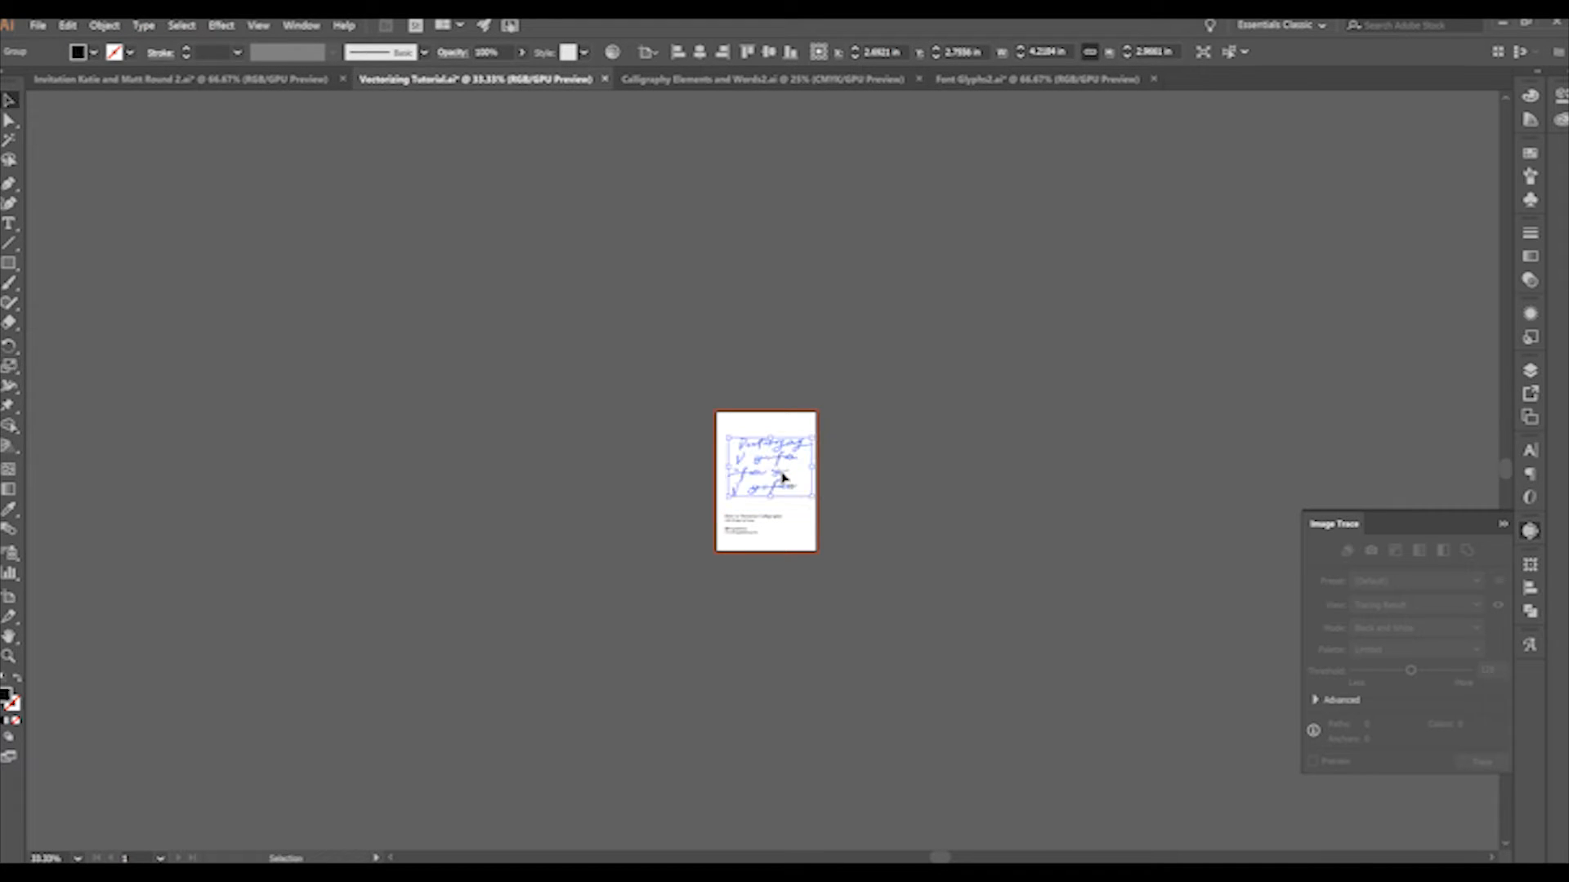
# Rotate the lettering group slightly clockwise on the artboard, ungroup it, and deselect everything
pyautogui.hotkey('ctrl', '0')
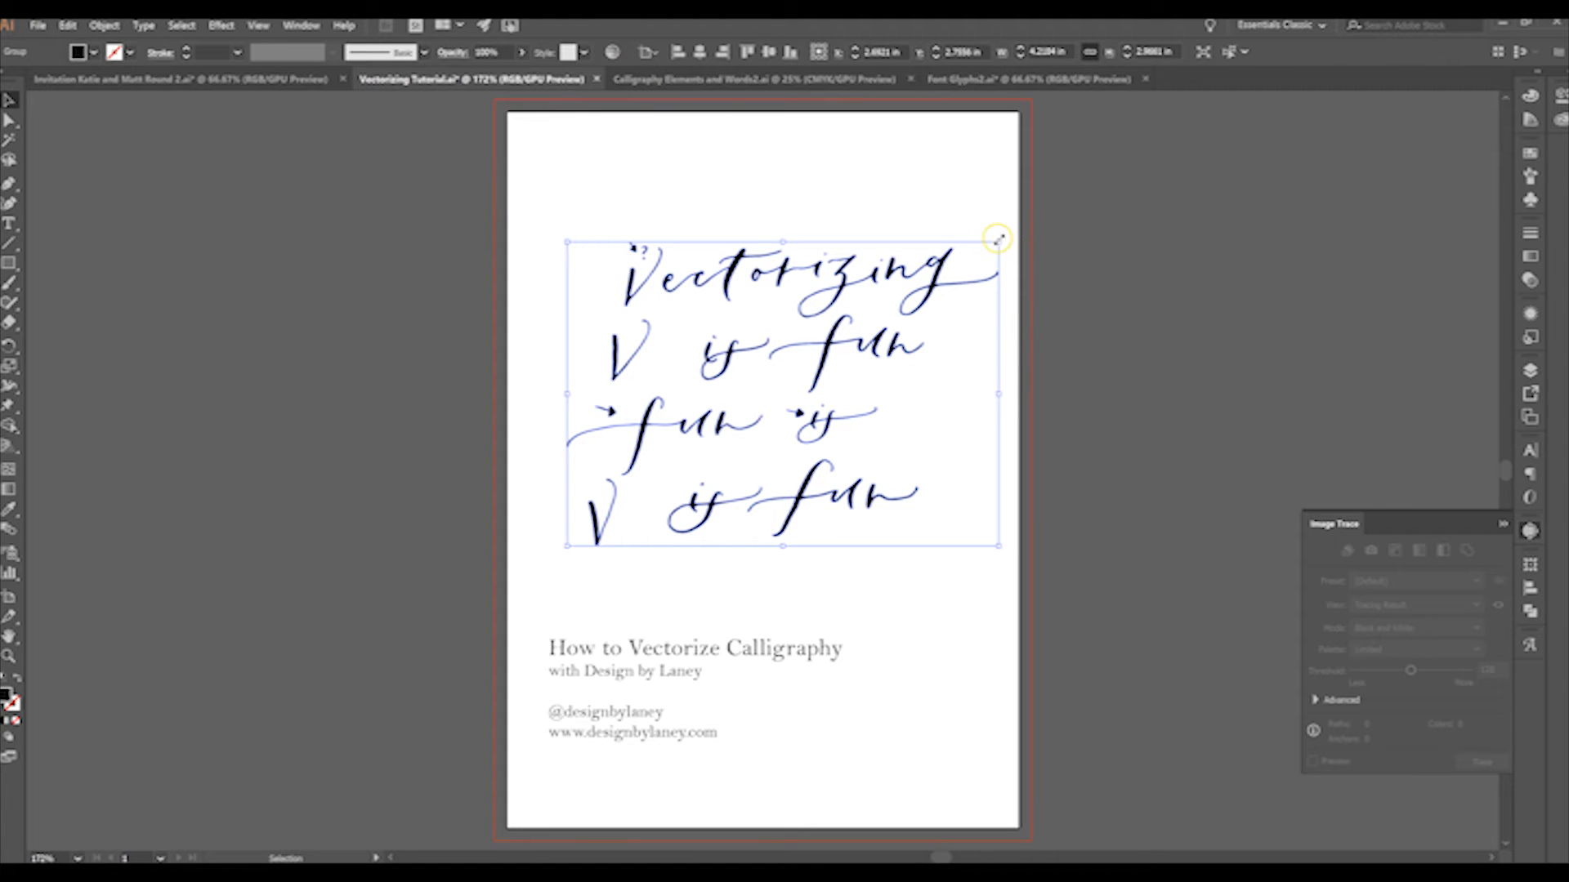
pyautogui.moveTo(1005, 237)
pyautogui.mouseDown()
pyautogui.moveTo(1033, 274)
pyautogui.moveTo(1007, 266)
pyautogui.mouseUp()
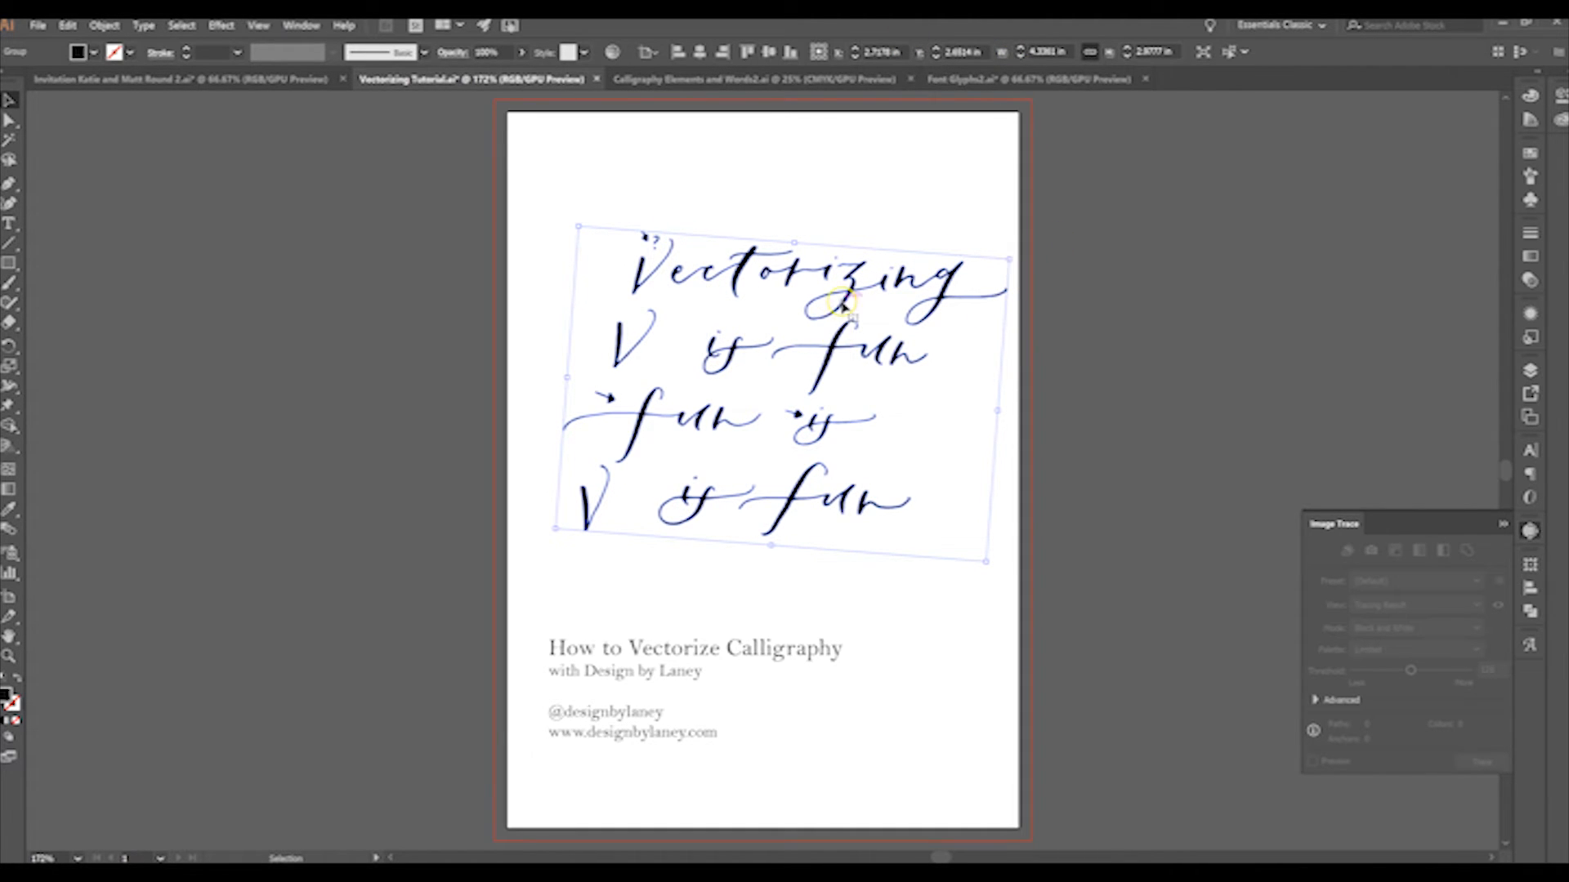
pyautogui.rightClick(621, 196)
pyautogui.click(572, 330)
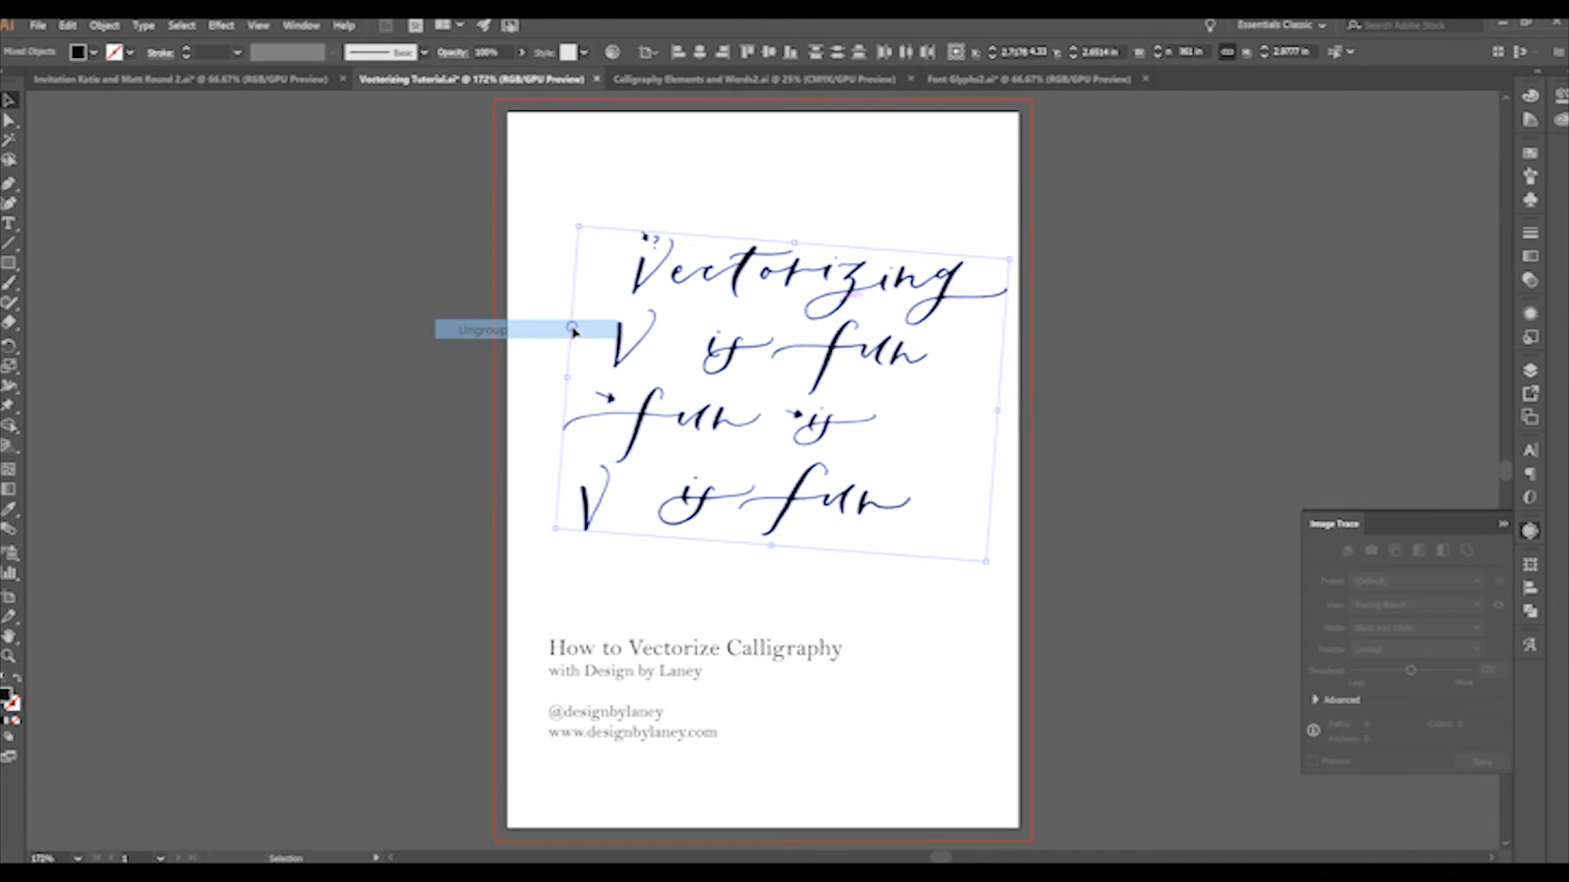
pyautogui.click(806, 216)
# Check that the V of "Vectorizing" can be selected on its own, and deselect it
pyautogui.click(654, 280)
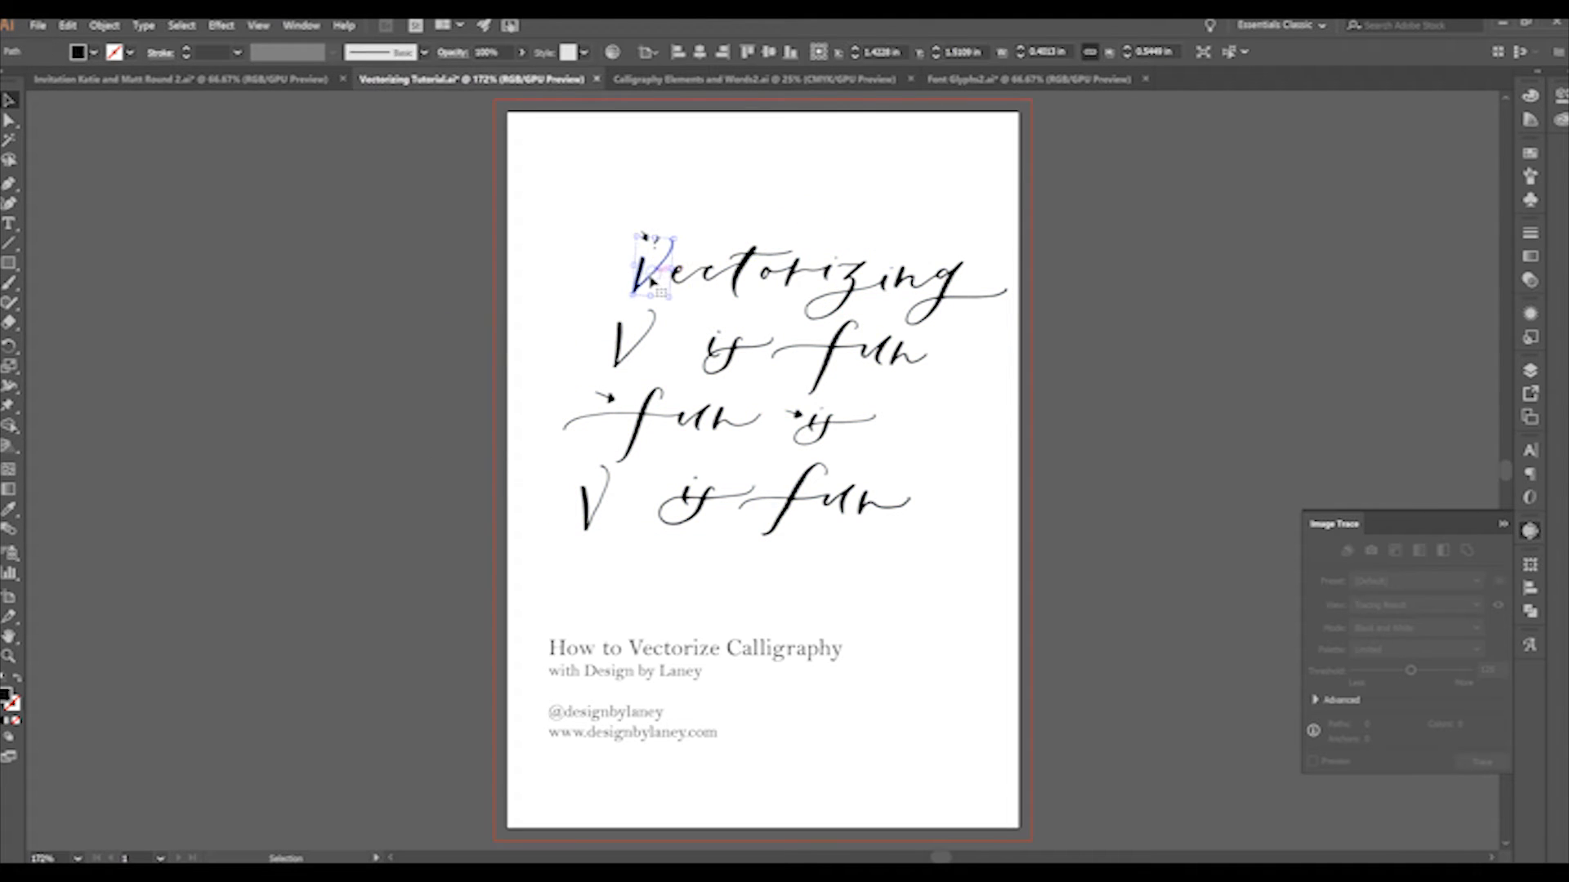
pyautogui.click(603, 281)
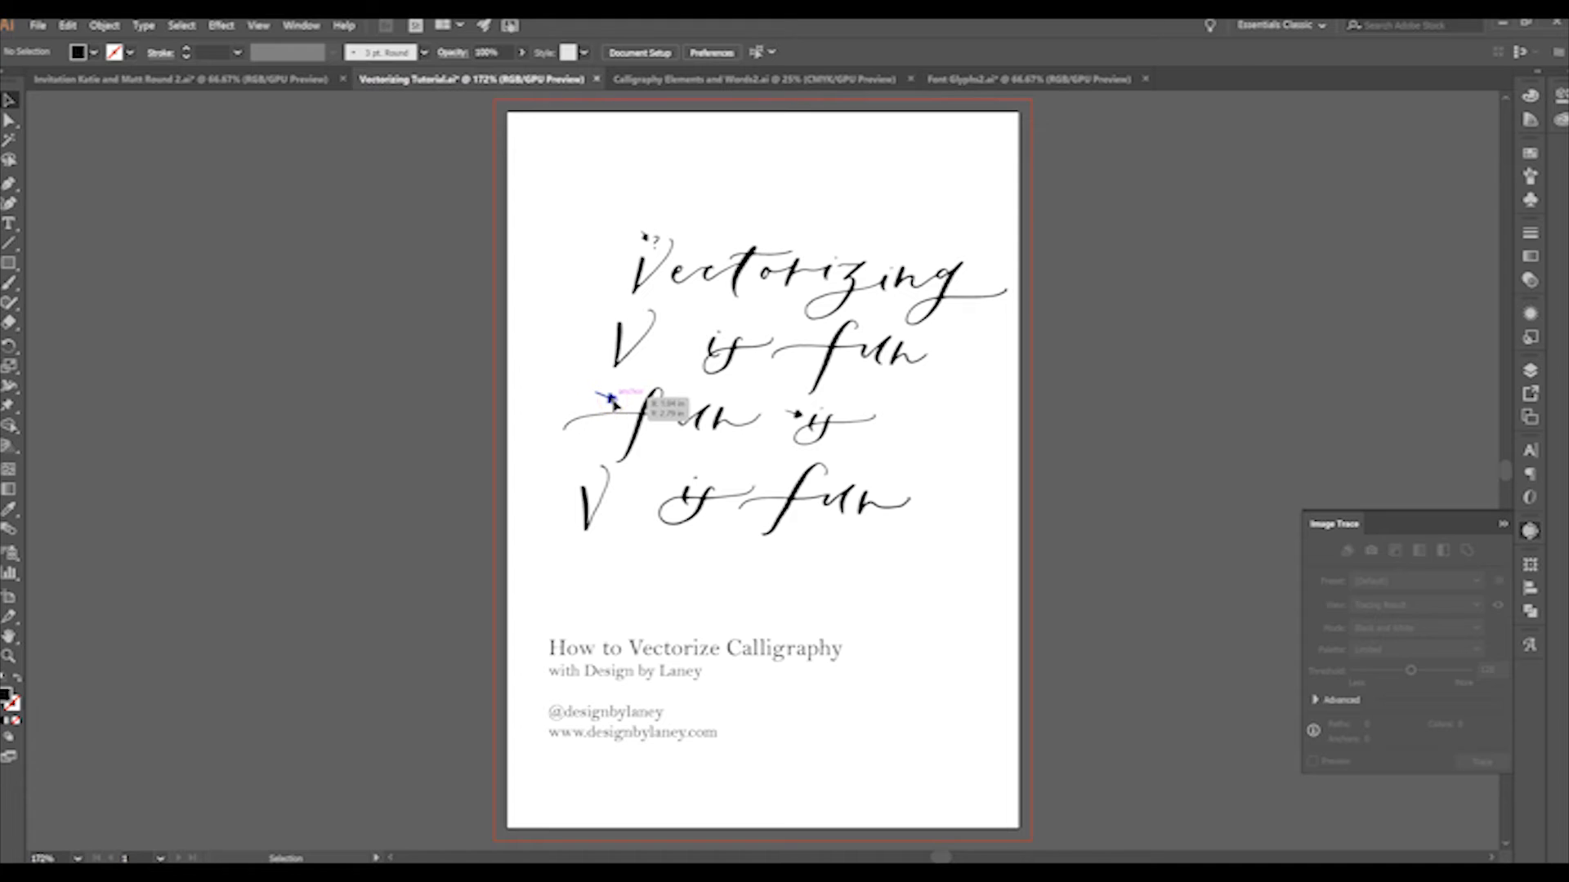
pyautogui.click(736, 395)
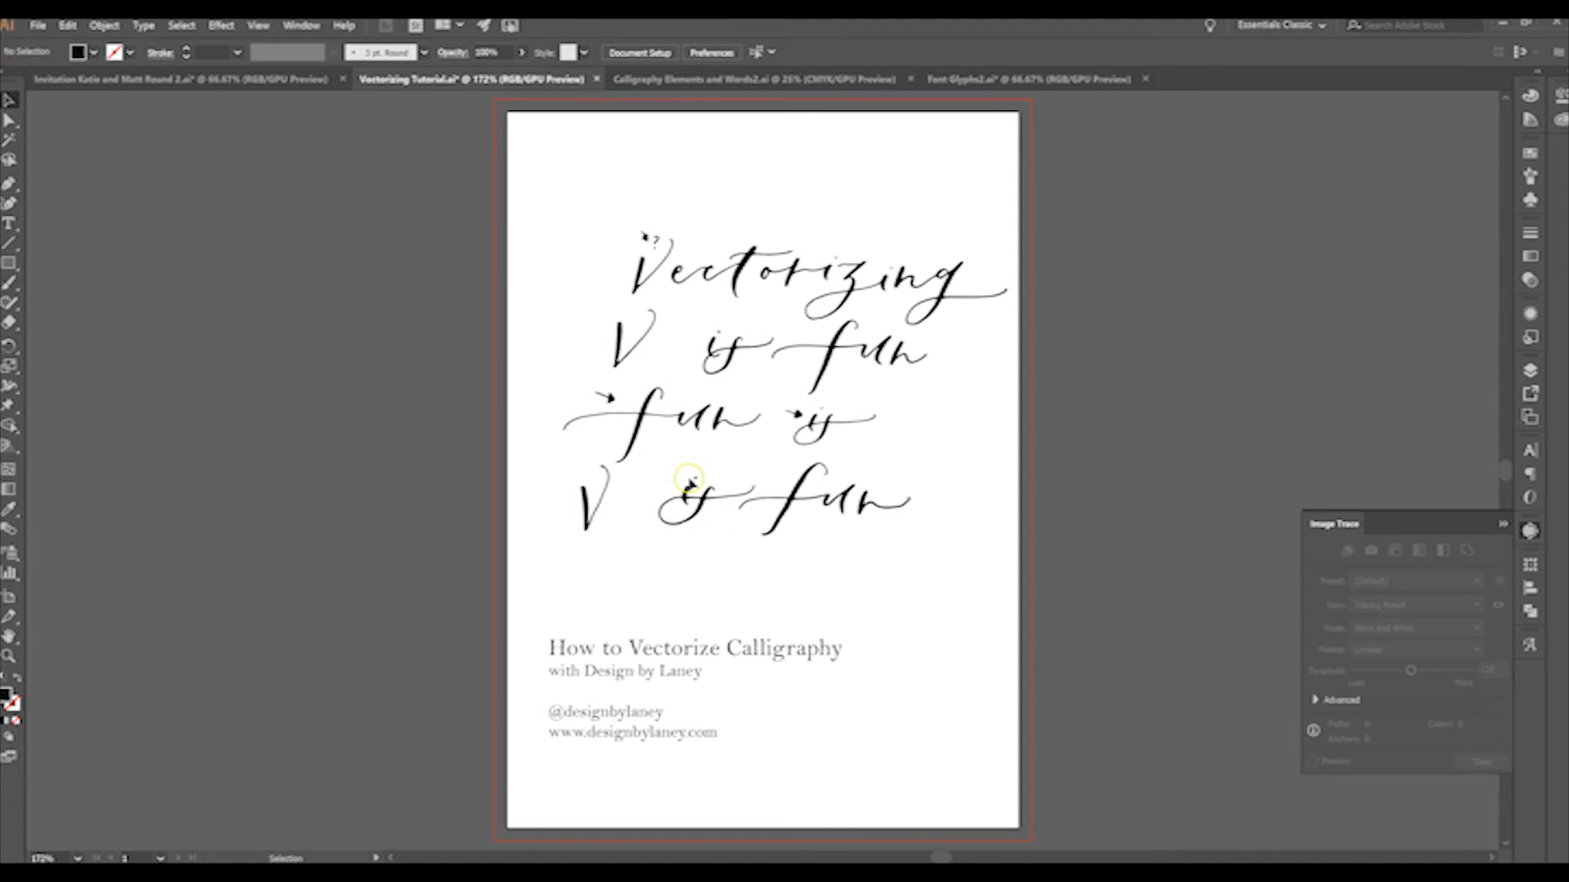
# Delete the small arrows beside "fun" and "is" in the third line and the arrow and question mark above "Vectorizing"
pyautogui.click(608, 399)
pyautogui.press('Delete')
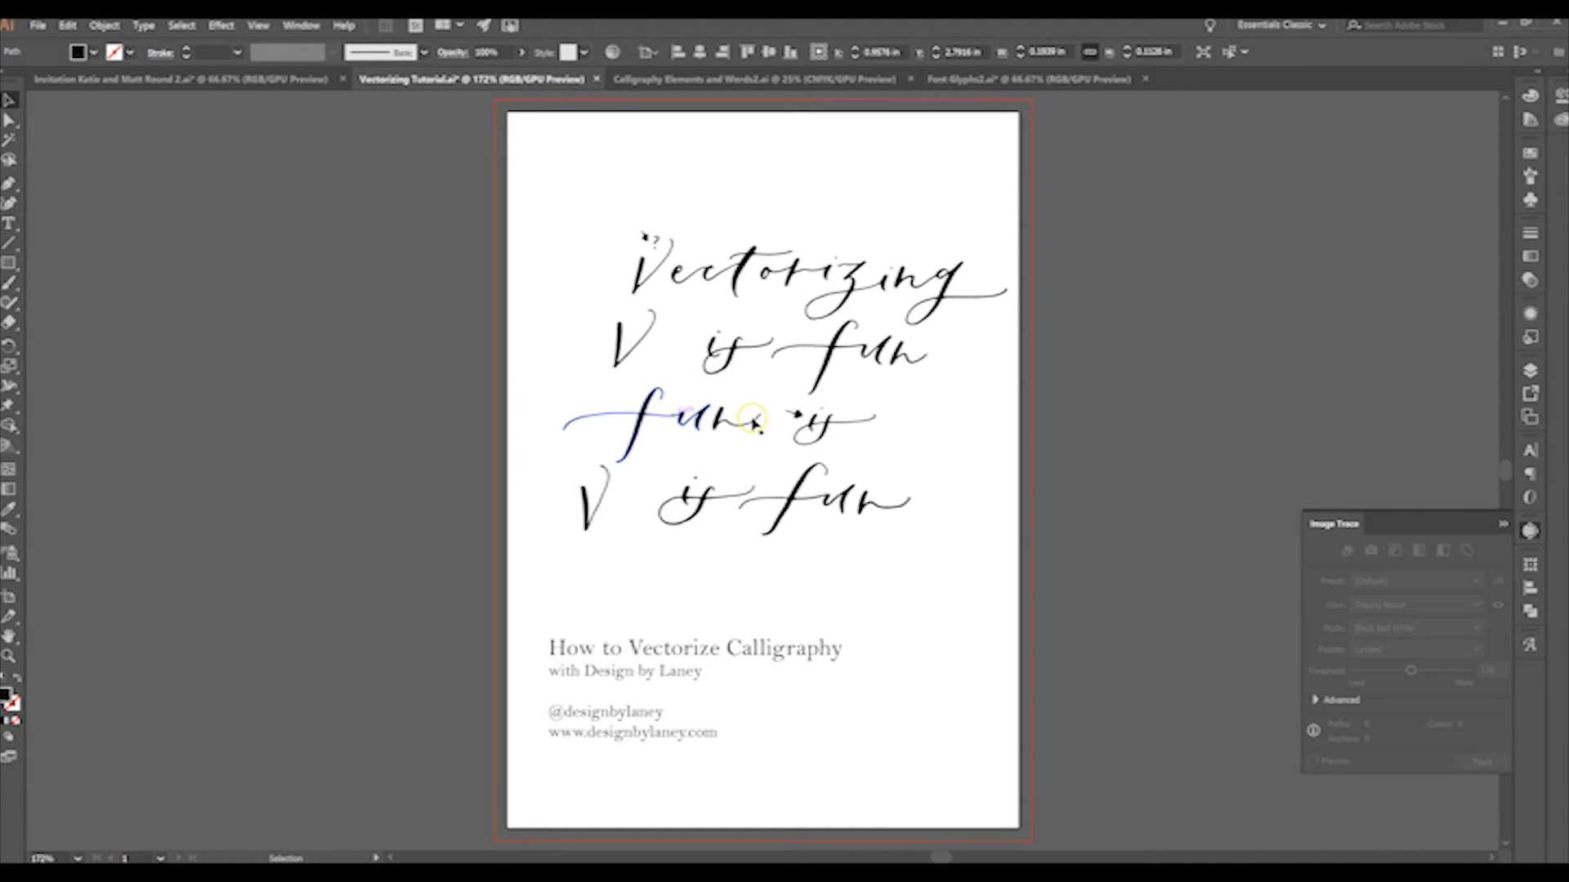
pyautogui.press('Delete')
pyautogui.click(796, 416)
pyautogui.press('Delete')
pyautogui.click(638, 242)
pyautogui.click(643, 240)
pyautogui.press('Delete')
pyautogui.click(654, 249)
pyautogui.press('Delete')
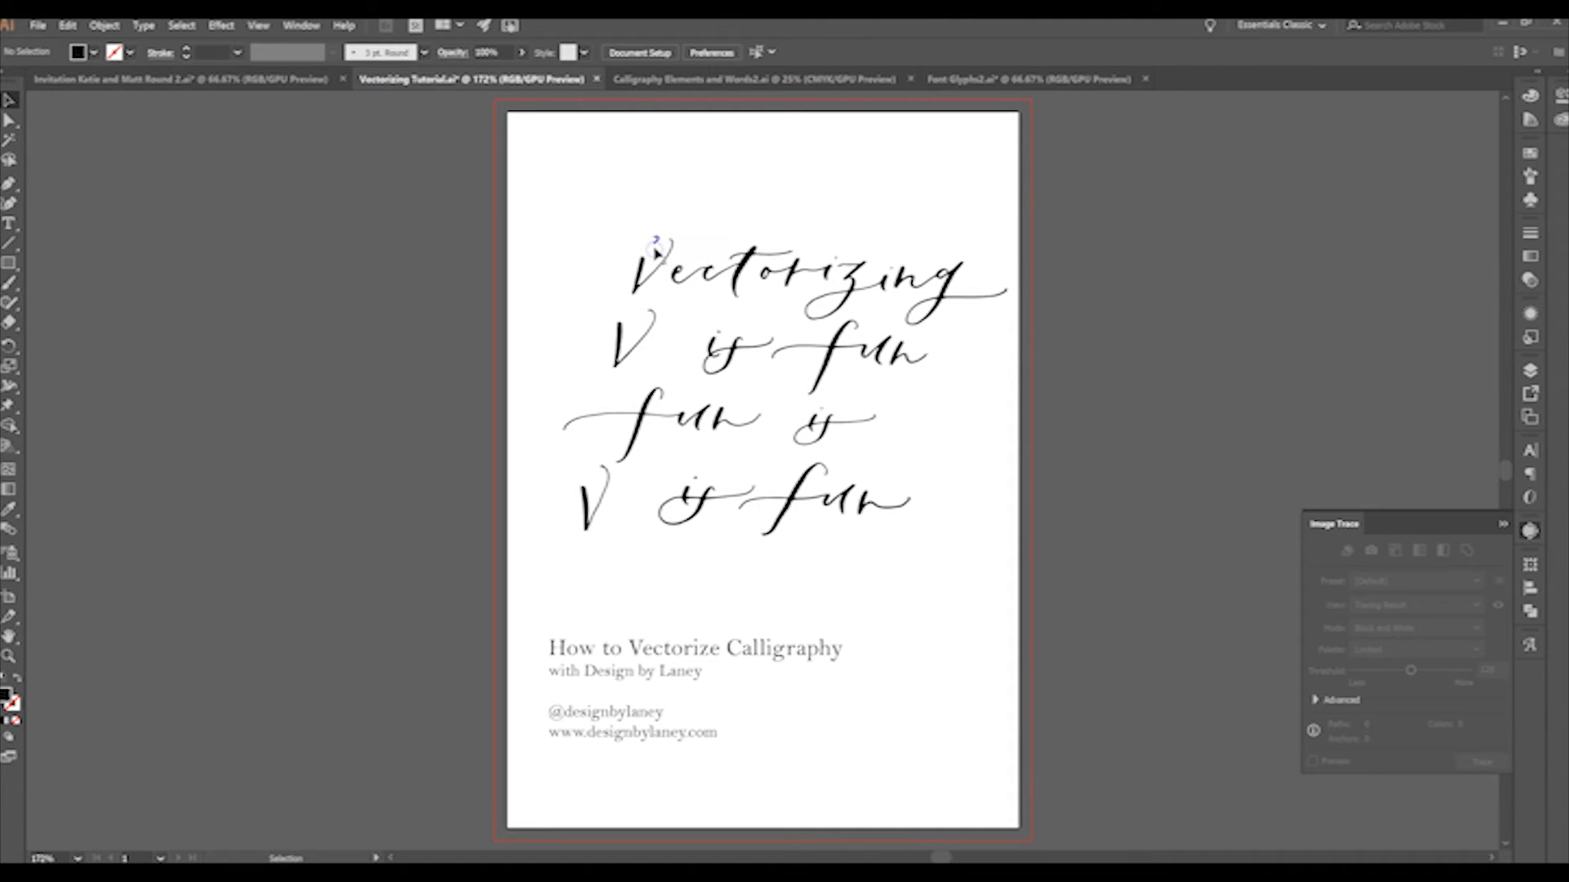
pyautogui.click(654, 247)
pyautogui.press('Delete')
pyautogui.click(647, 212)
# Delete the whole fourth line of lettering, first the V and then "is fun"
pyautogui.click(590, 512)
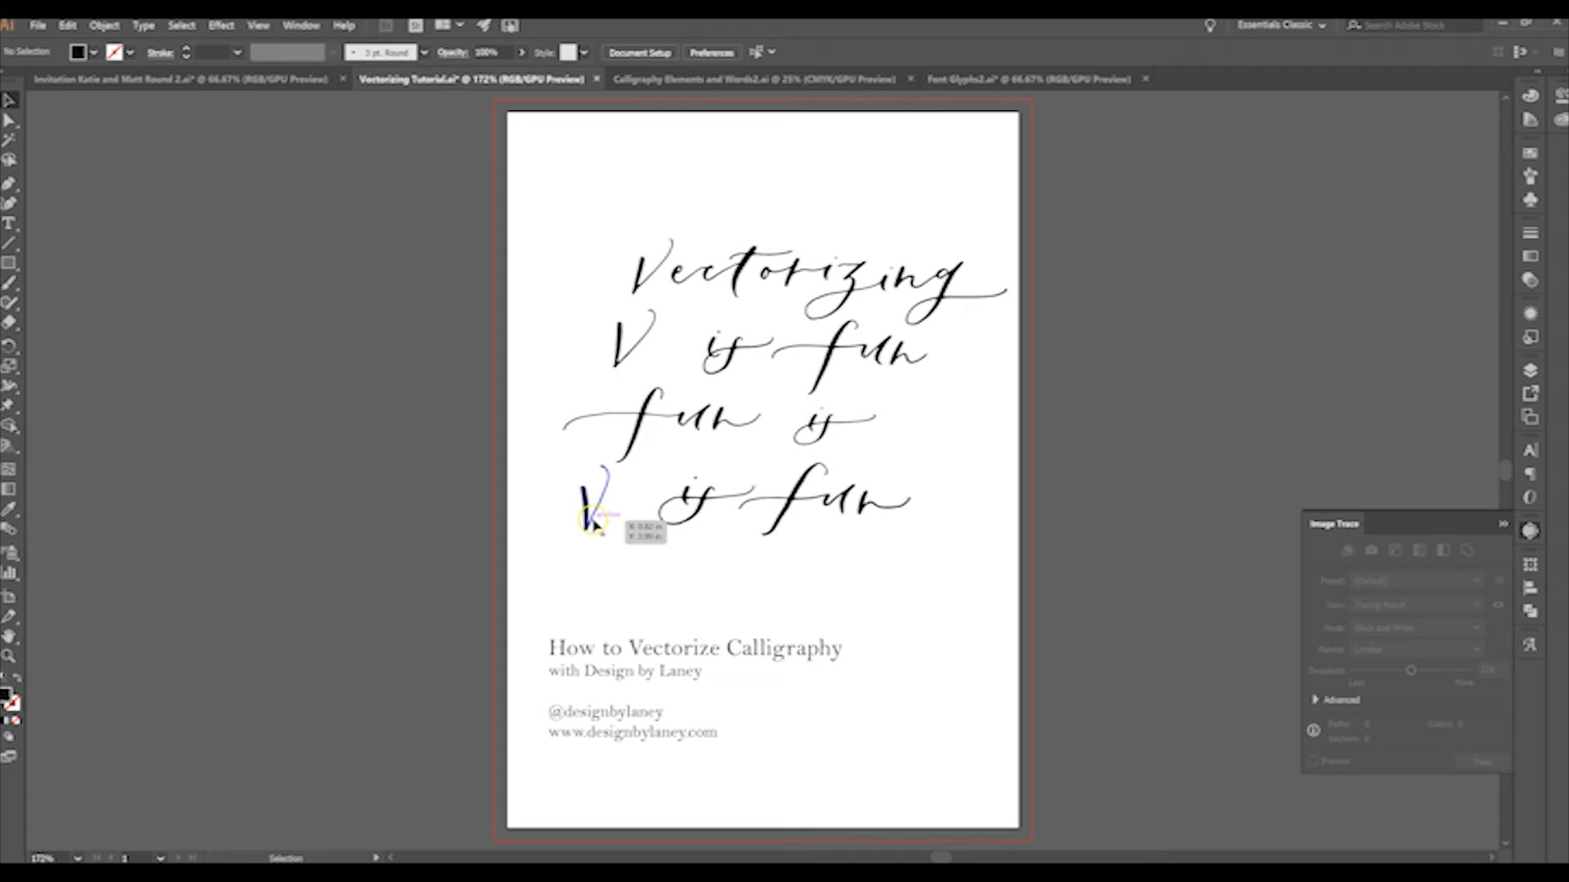
pyautogui.press('Delete')
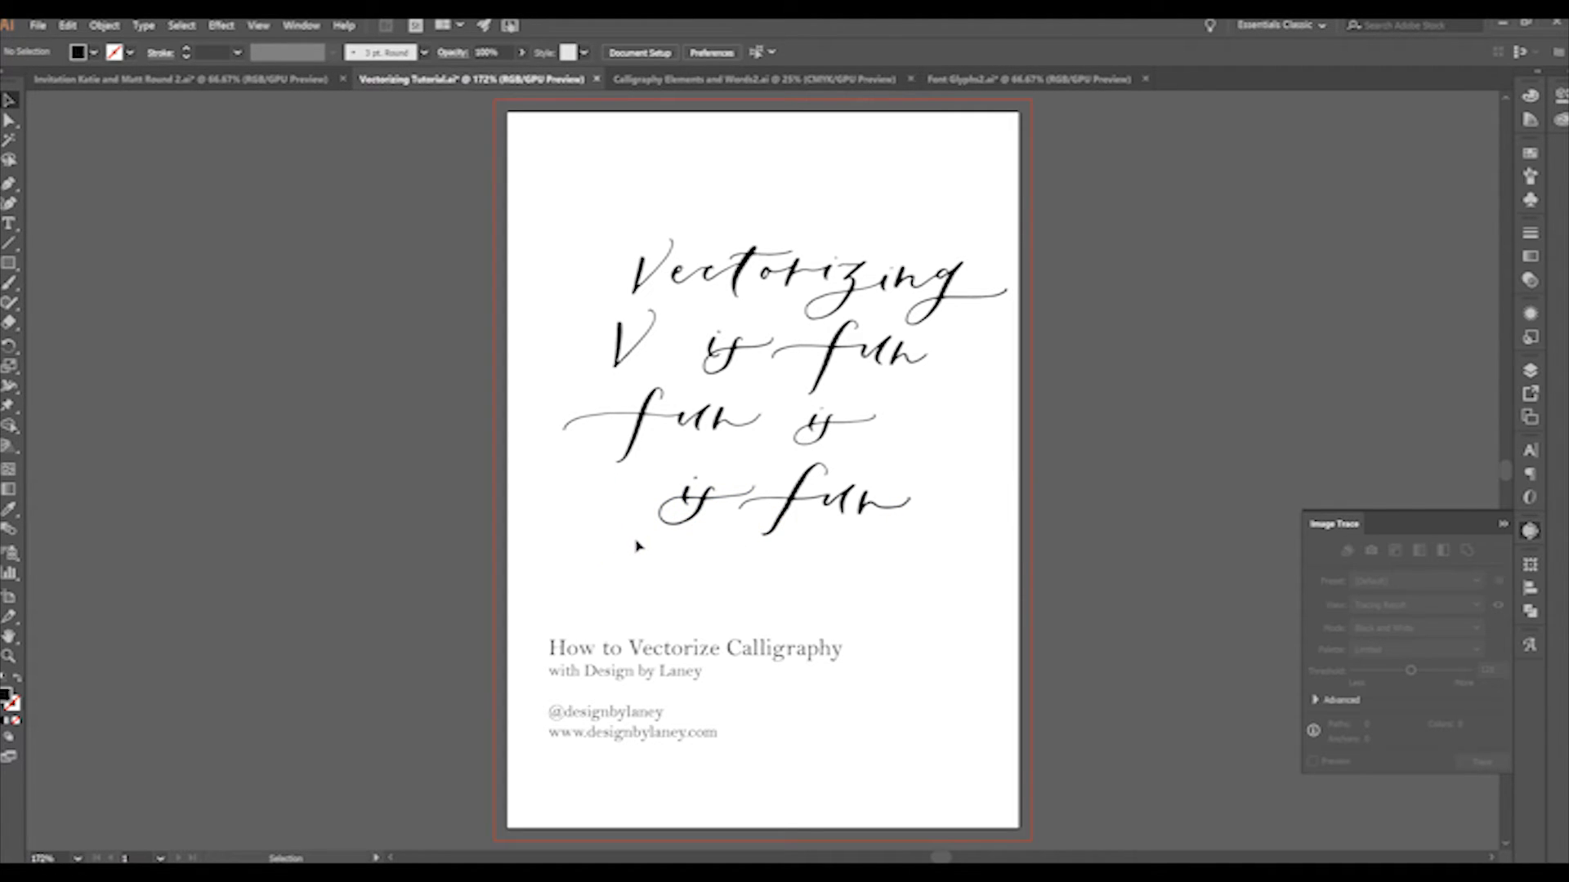
pyautogui.moveTo(653, 472); pyautogui.dragTo(929, 535)
pyautogui.press('Delete')
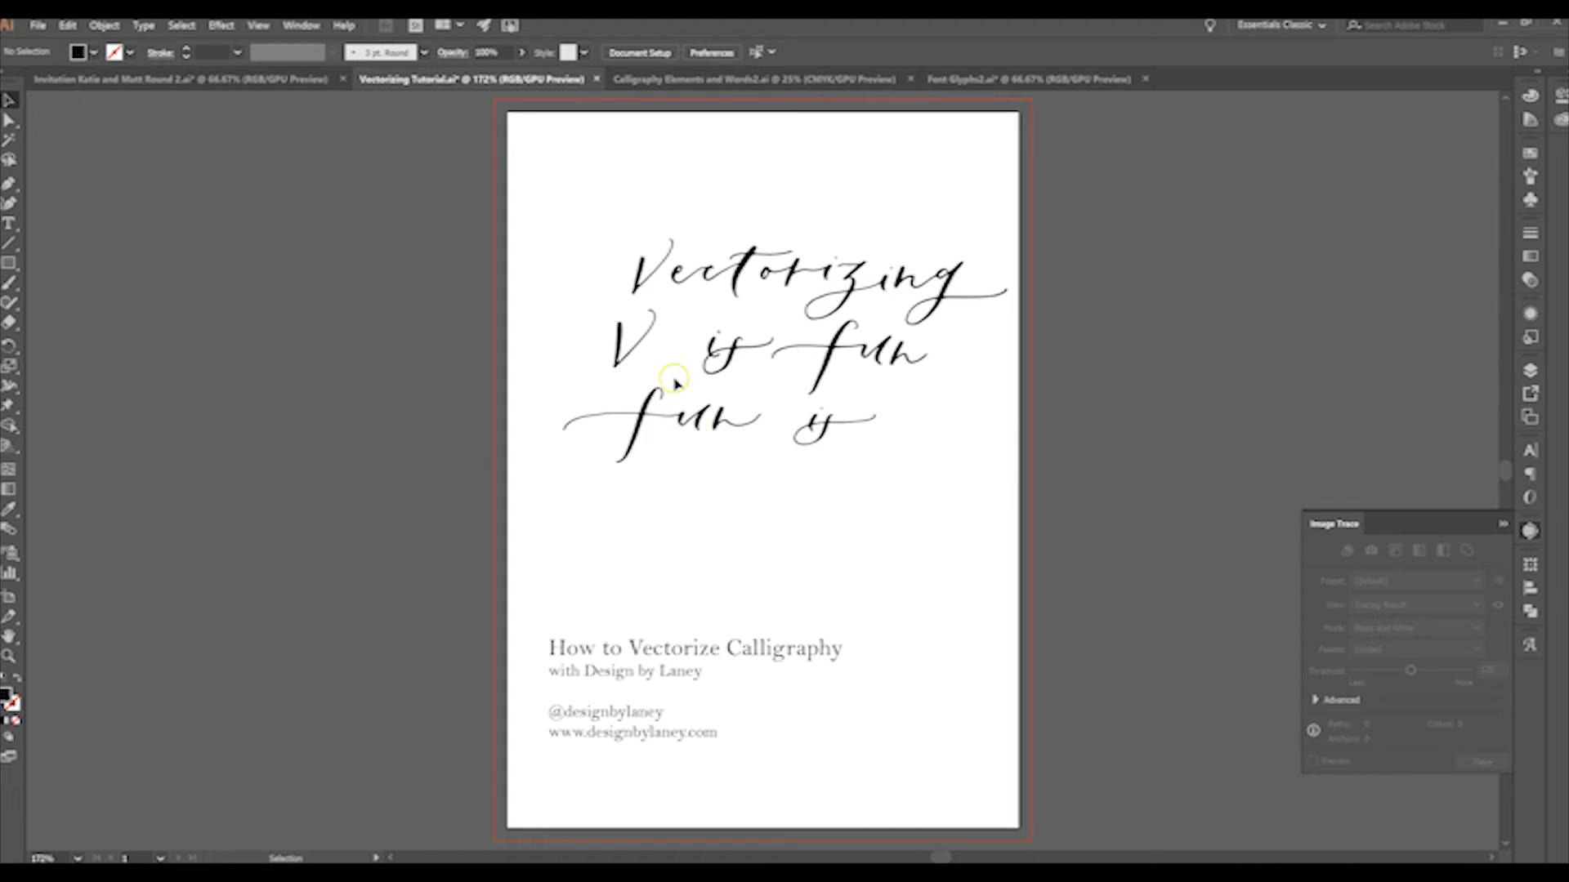
# Delete the words "is" and "fun" from the second line, keeping its V
pyautogui.click(756, 369)
pyautogui.press('Delete')
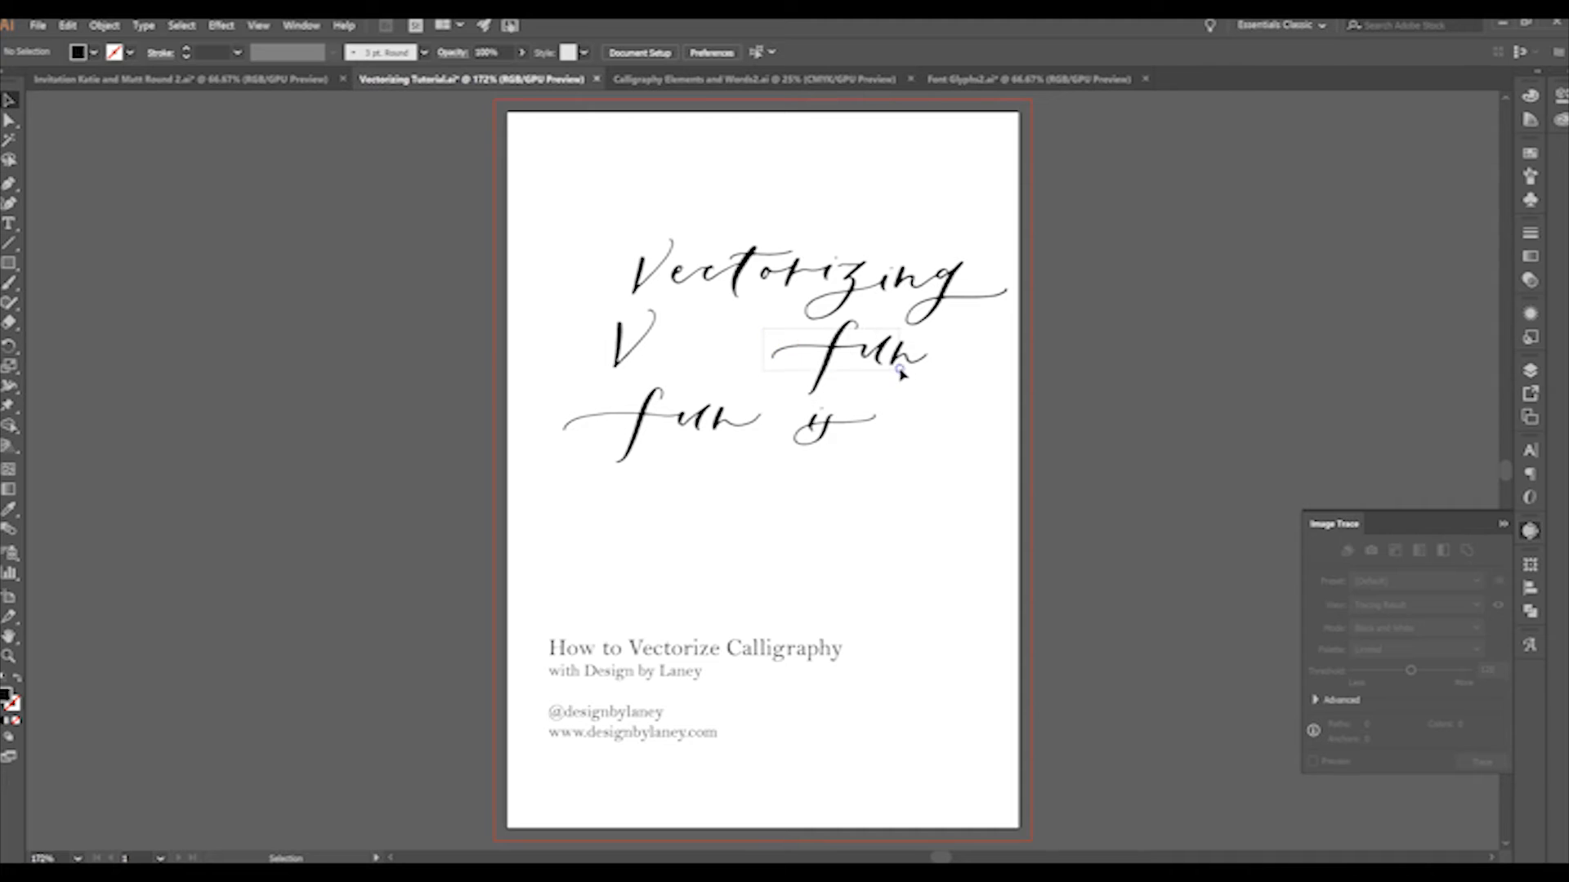
pyautogui.moveTo(901, 362); pyautogui.dragTo(902, 368)
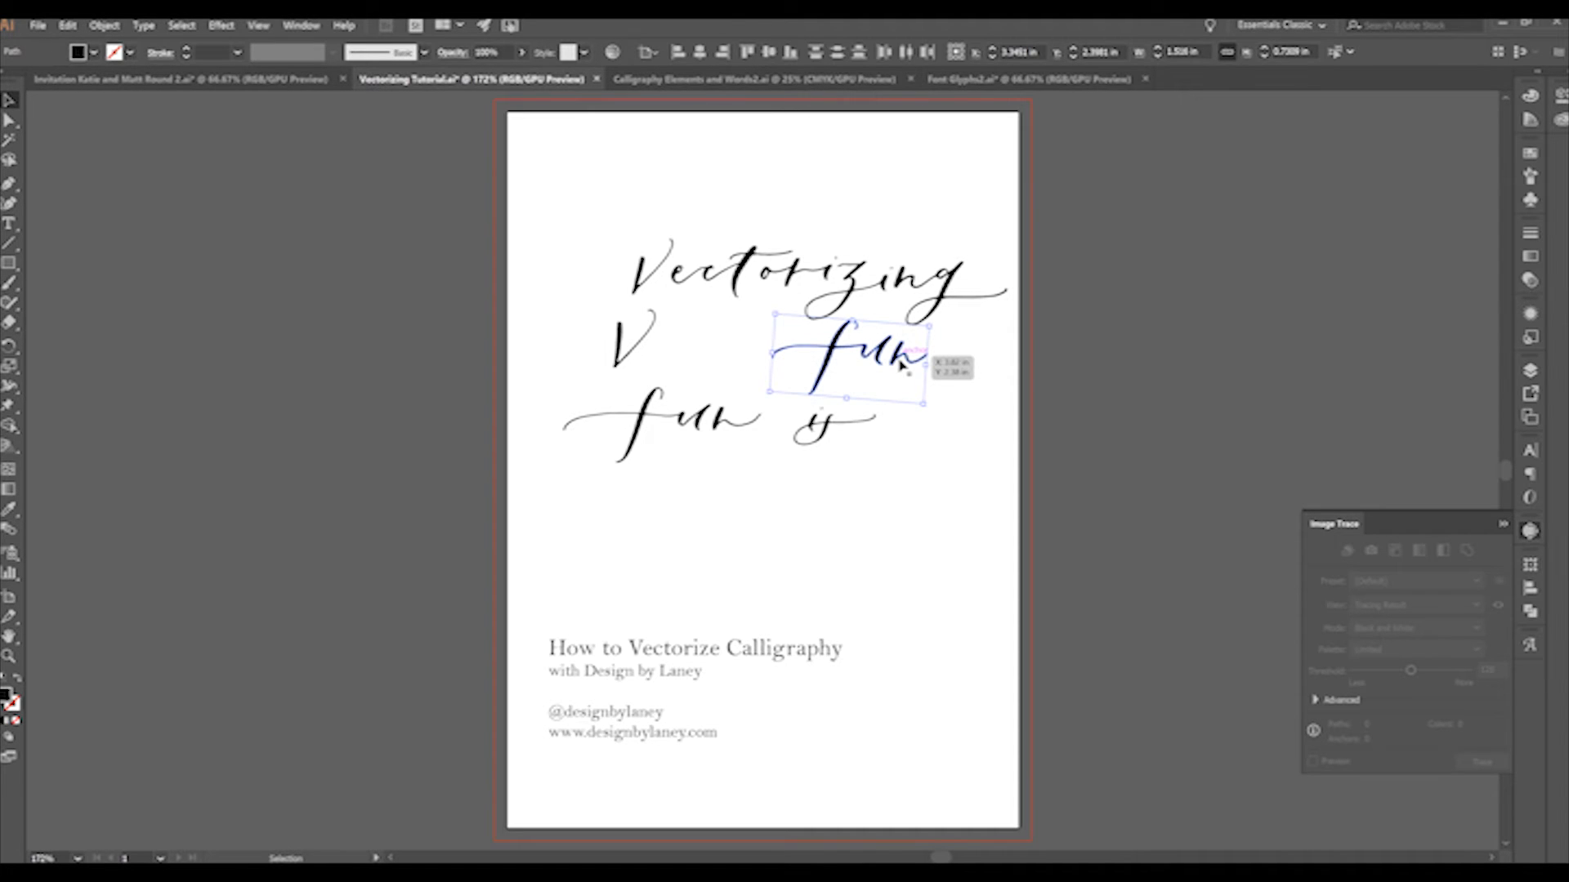
pyautogui.press('Delete')
pyautogui.click(773, 327)
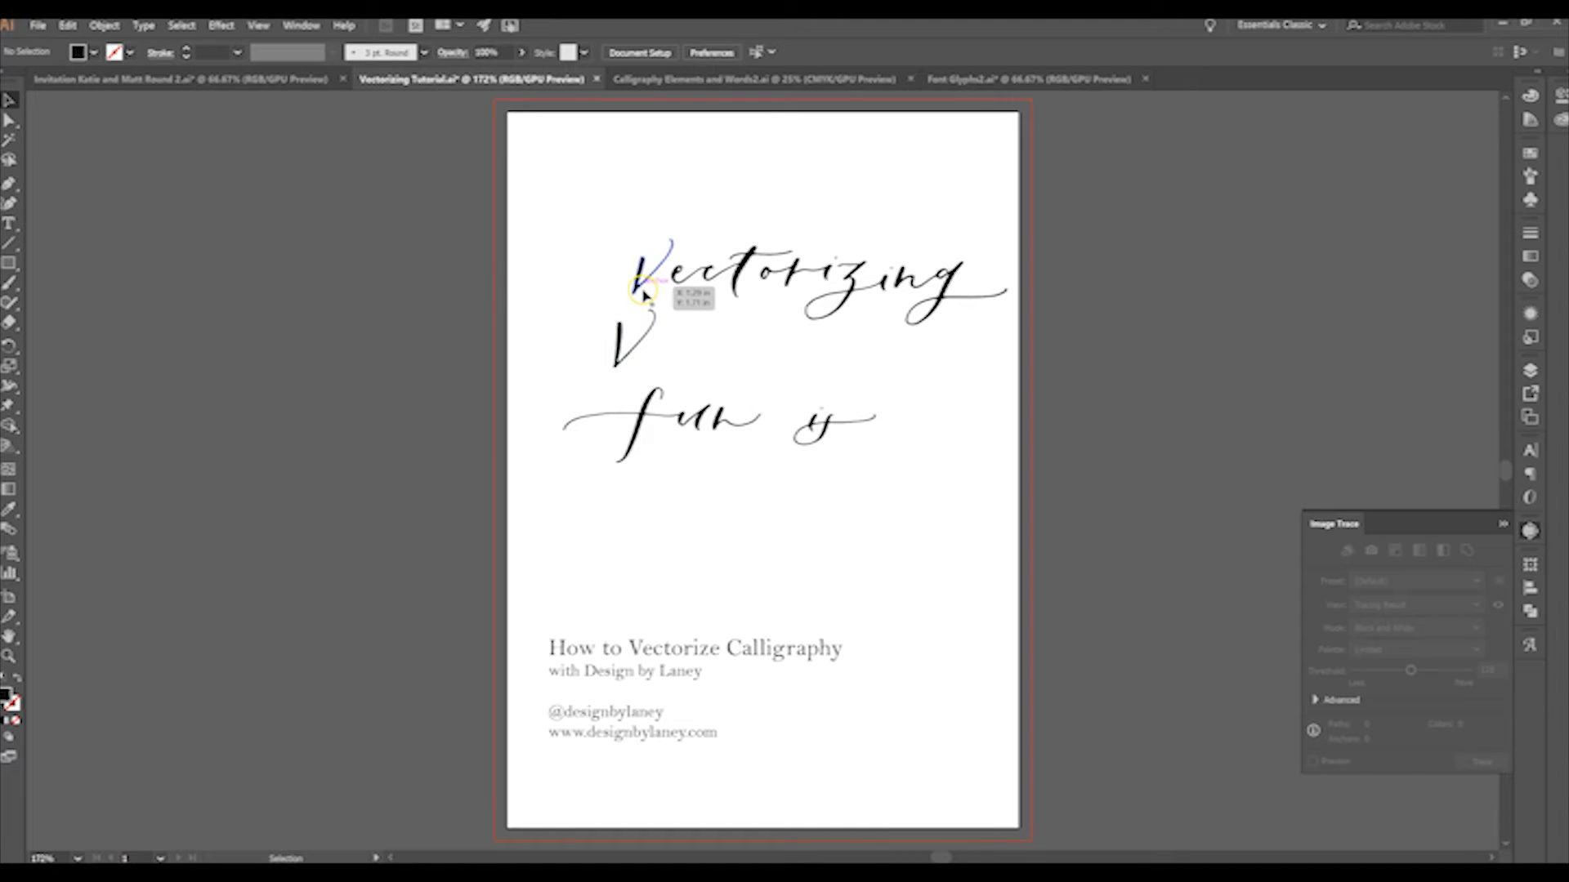
# Replace the V of "Vectorizing" with the spare V from the second line, and delete the original V
pyautogui.moveTo(644, 296); pyautogui.dragTo(254, 331)
pyautogui.moveTo(618, 369); pyautogui.dragTo(643, 291)
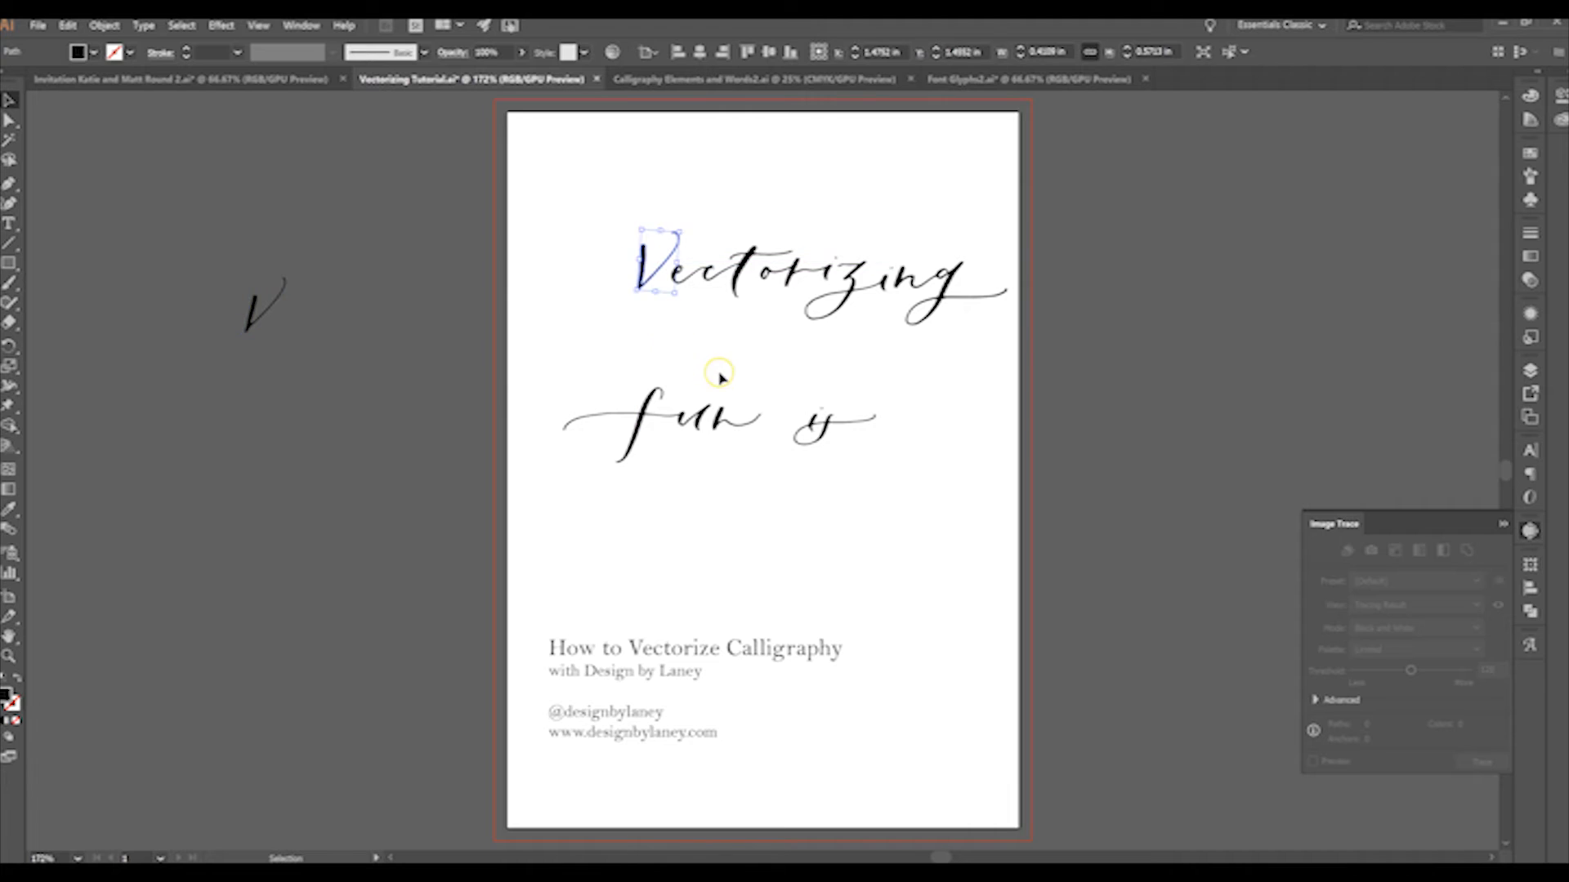
pyautogui.click(722, 378)
pyautogui.click(270, 307)
pyautogui.press('Delete')
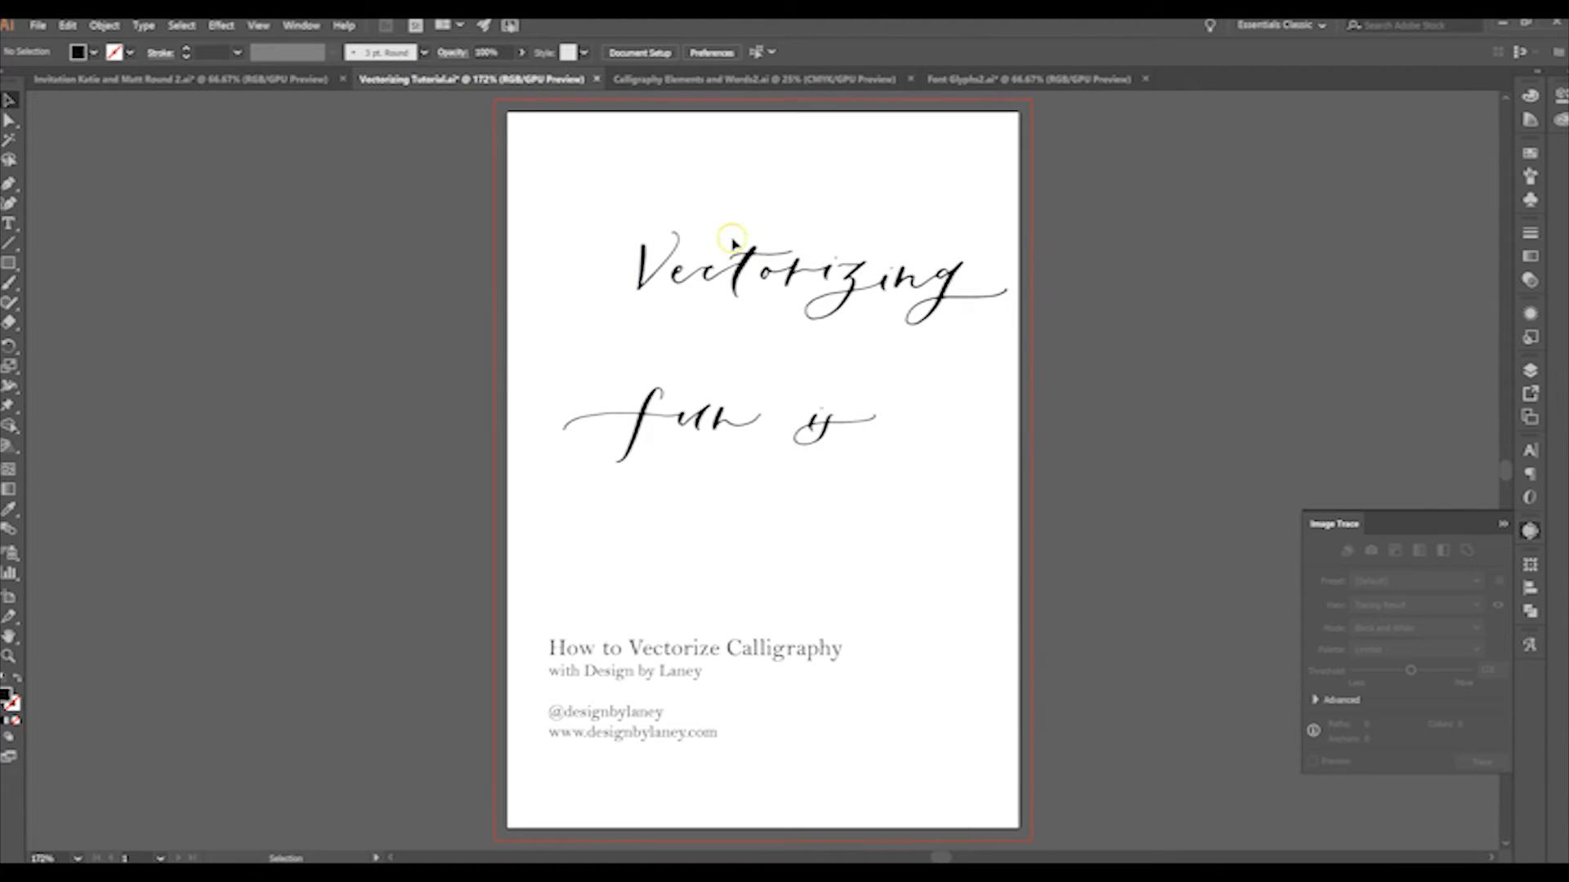
# Switch to the Calligraphy Elements and Words2.ai document and look through its collection of vectorized words and elements
pyautogui.click(703, 85)
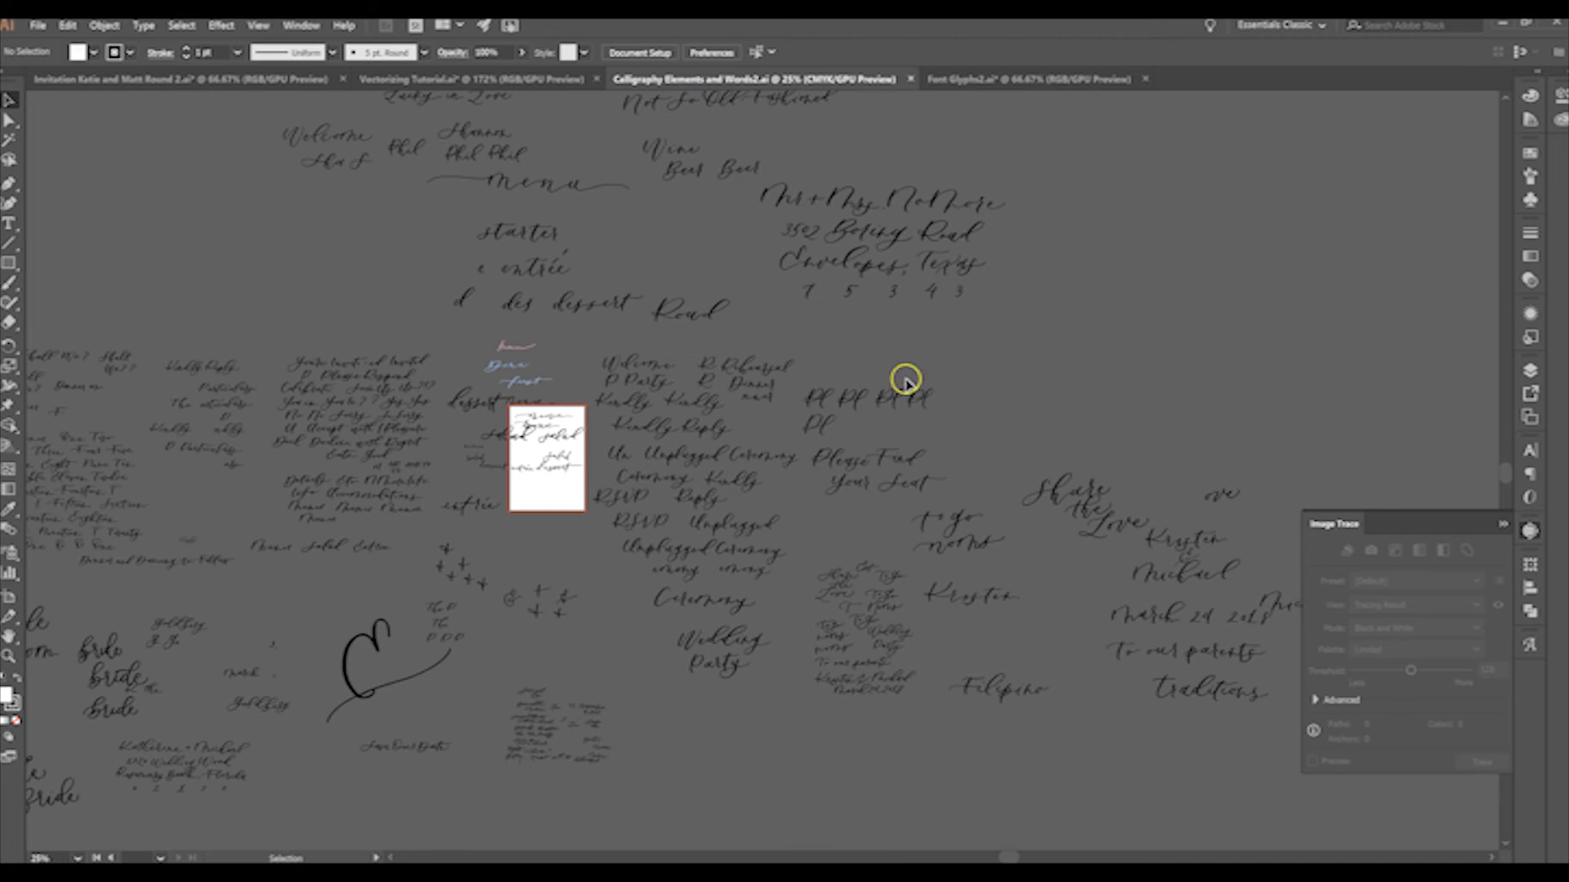
pyautogui.scroll(1, 974, 380)
pyautogui.scroll(2, 983, 395)
pyautogui.scroll(-6, 984, 395)
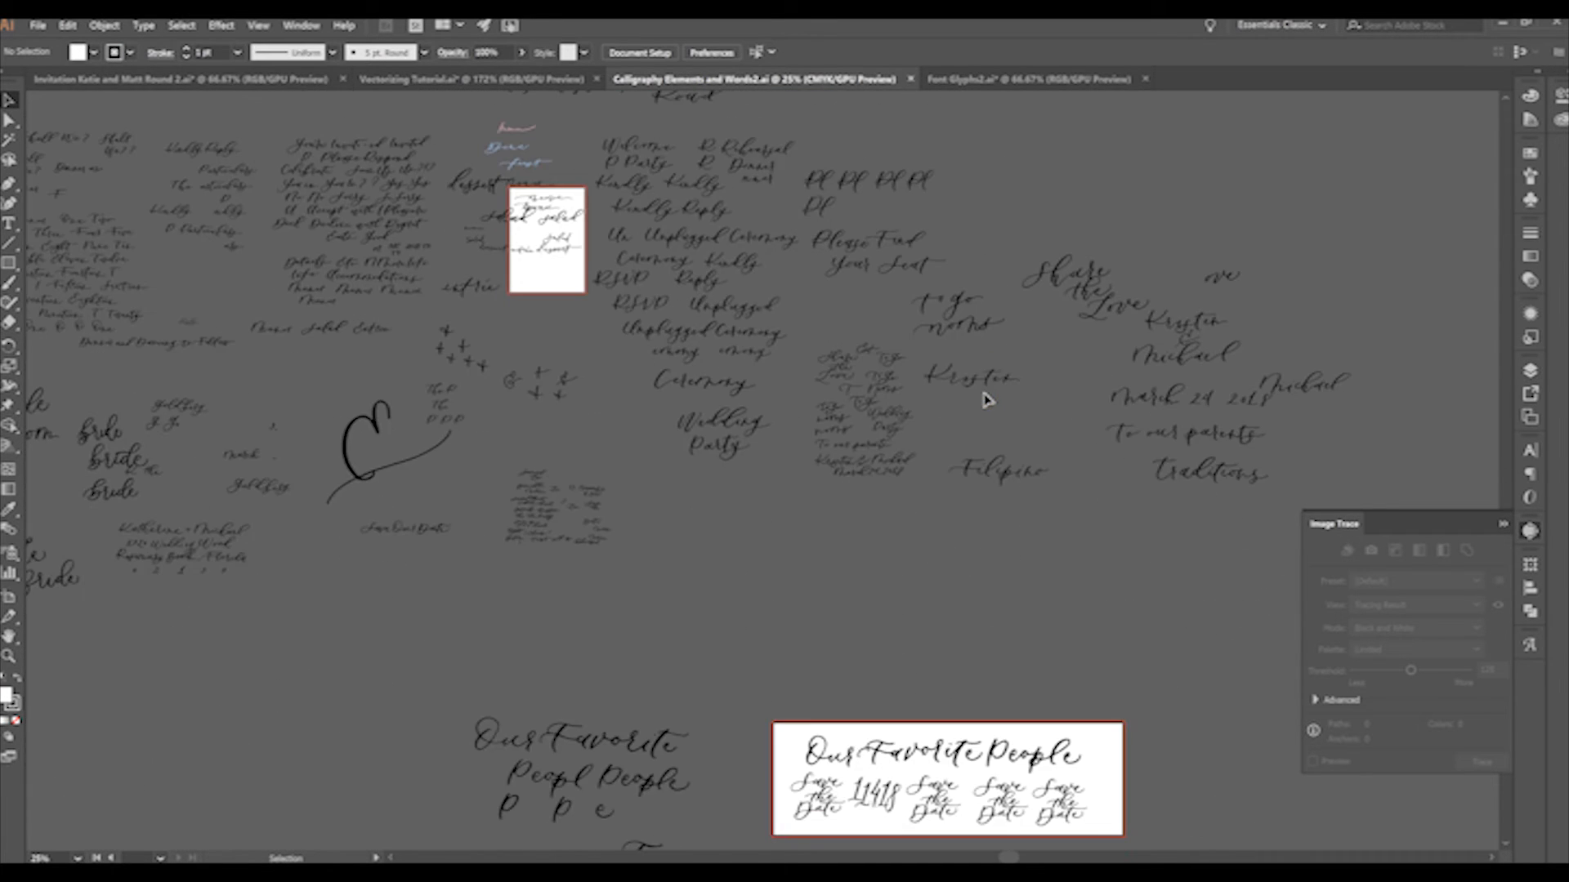
pyautogui.scroll(-2, 987, 398)
pyautogui.scroll(4, 987, 399)
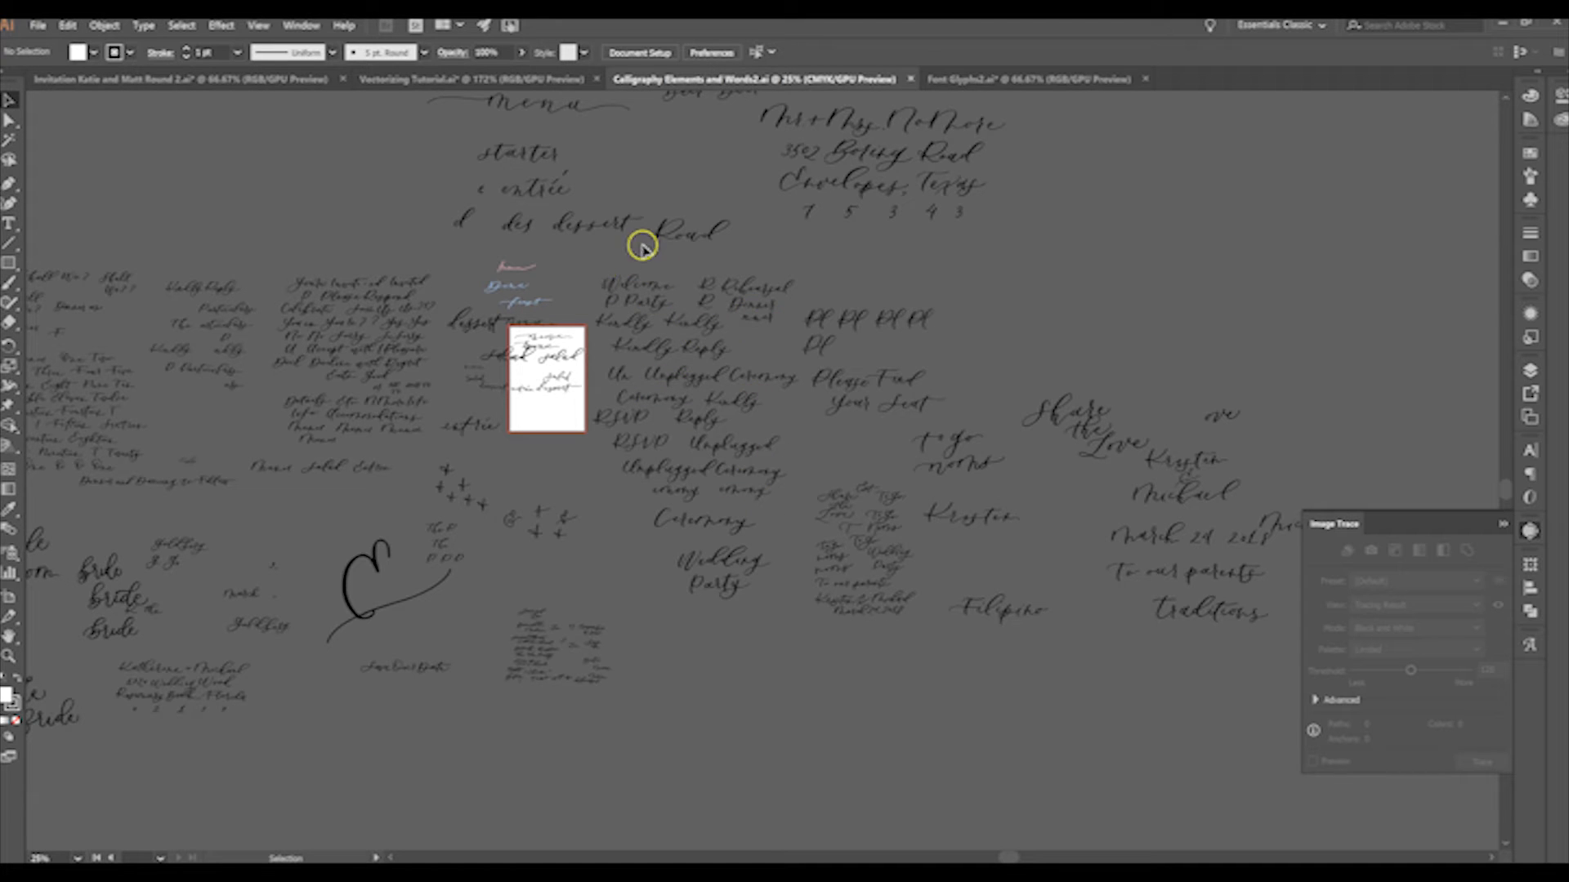
pyautogui.scroll(5, 604, 601)
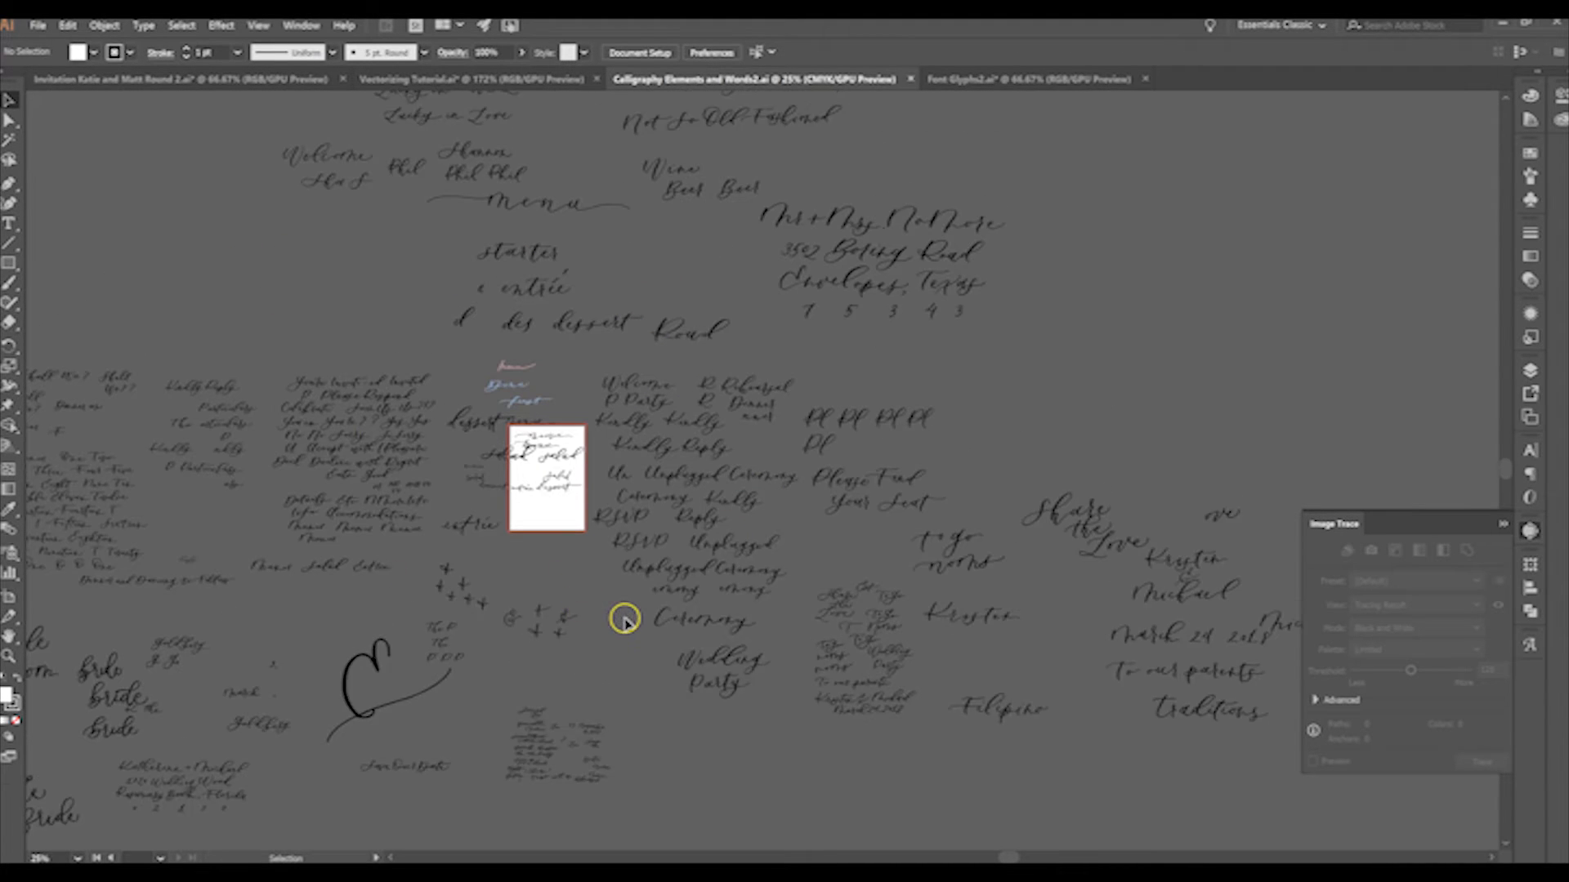
pyautogui.scroll(-4, 623, 584)
pyautogui.moveTo(403, 490); pyautogui.dragTo(483, 601)
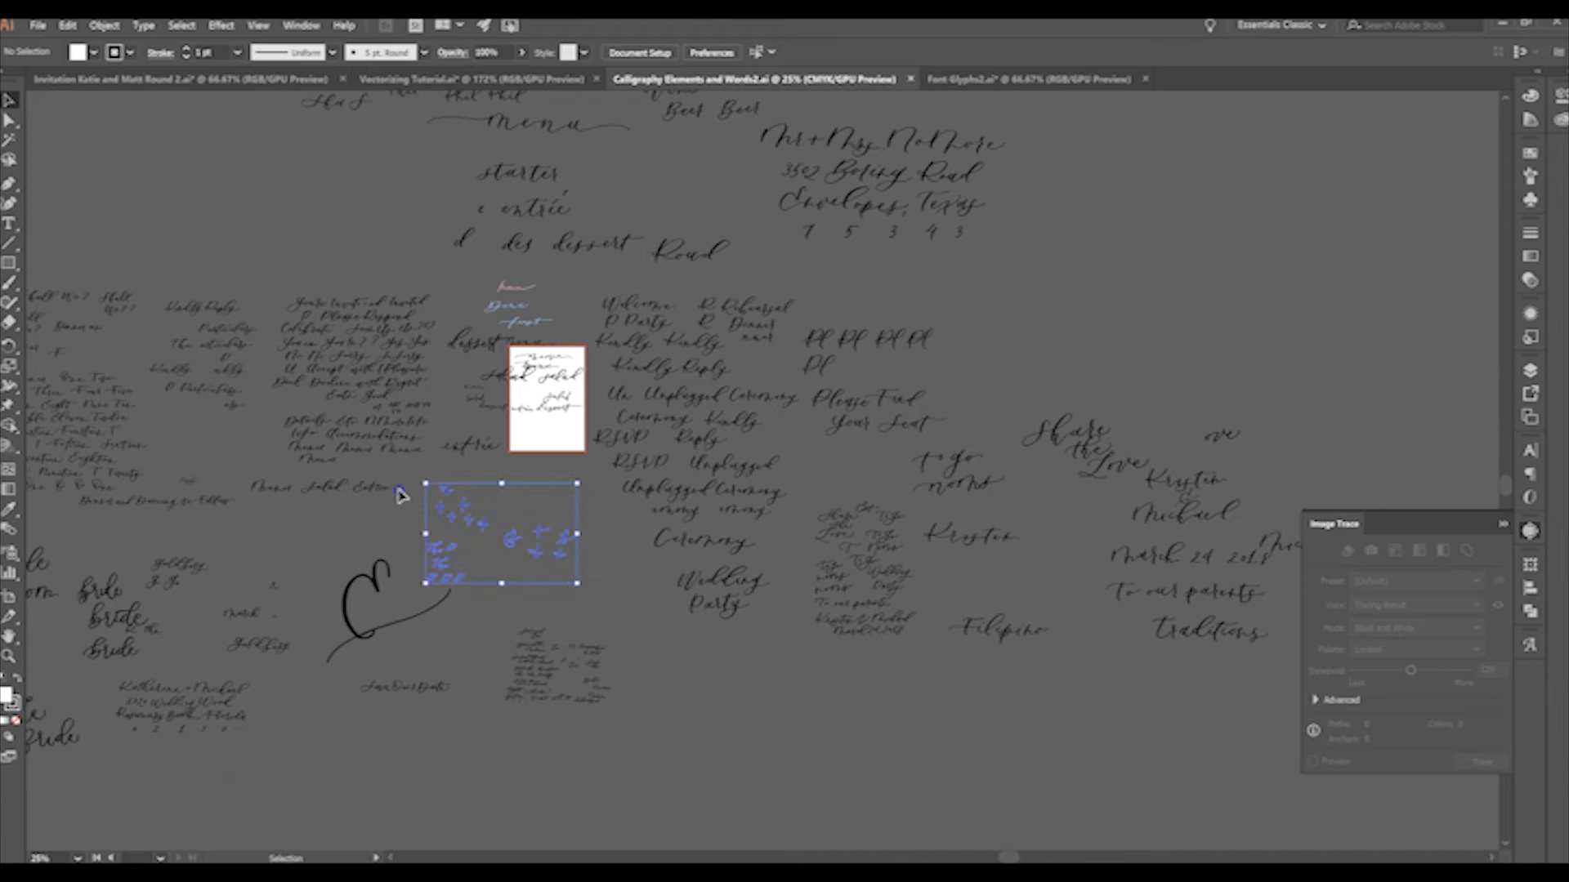
pyautogui.click(603, 589)
pyautogui.scroll(10, 605, 591)
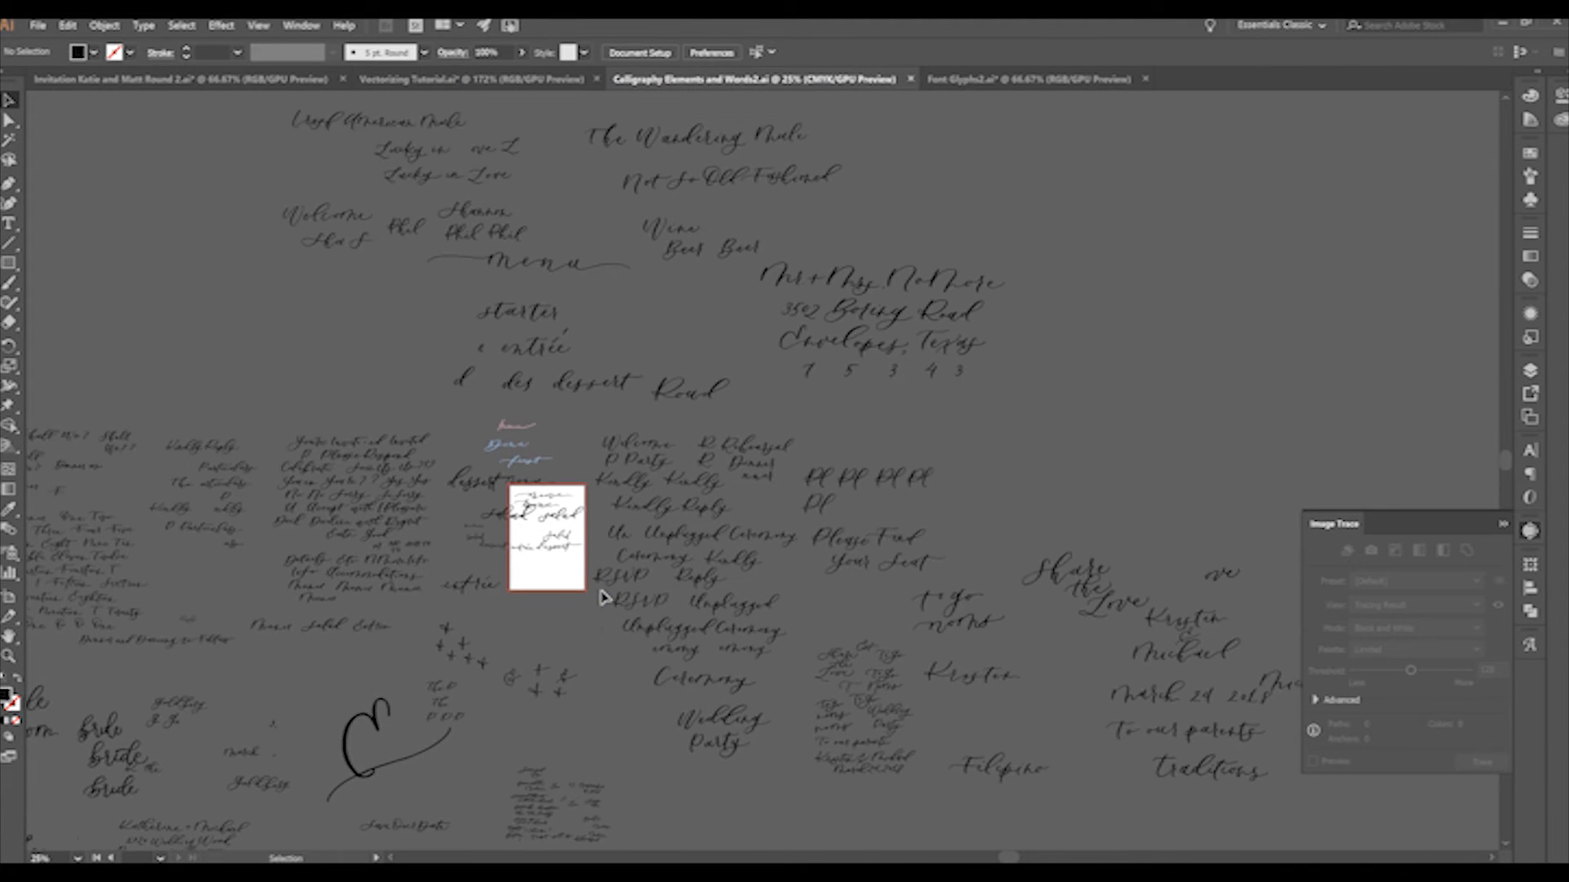
pyautogui.scroll(-12, 630, 576)
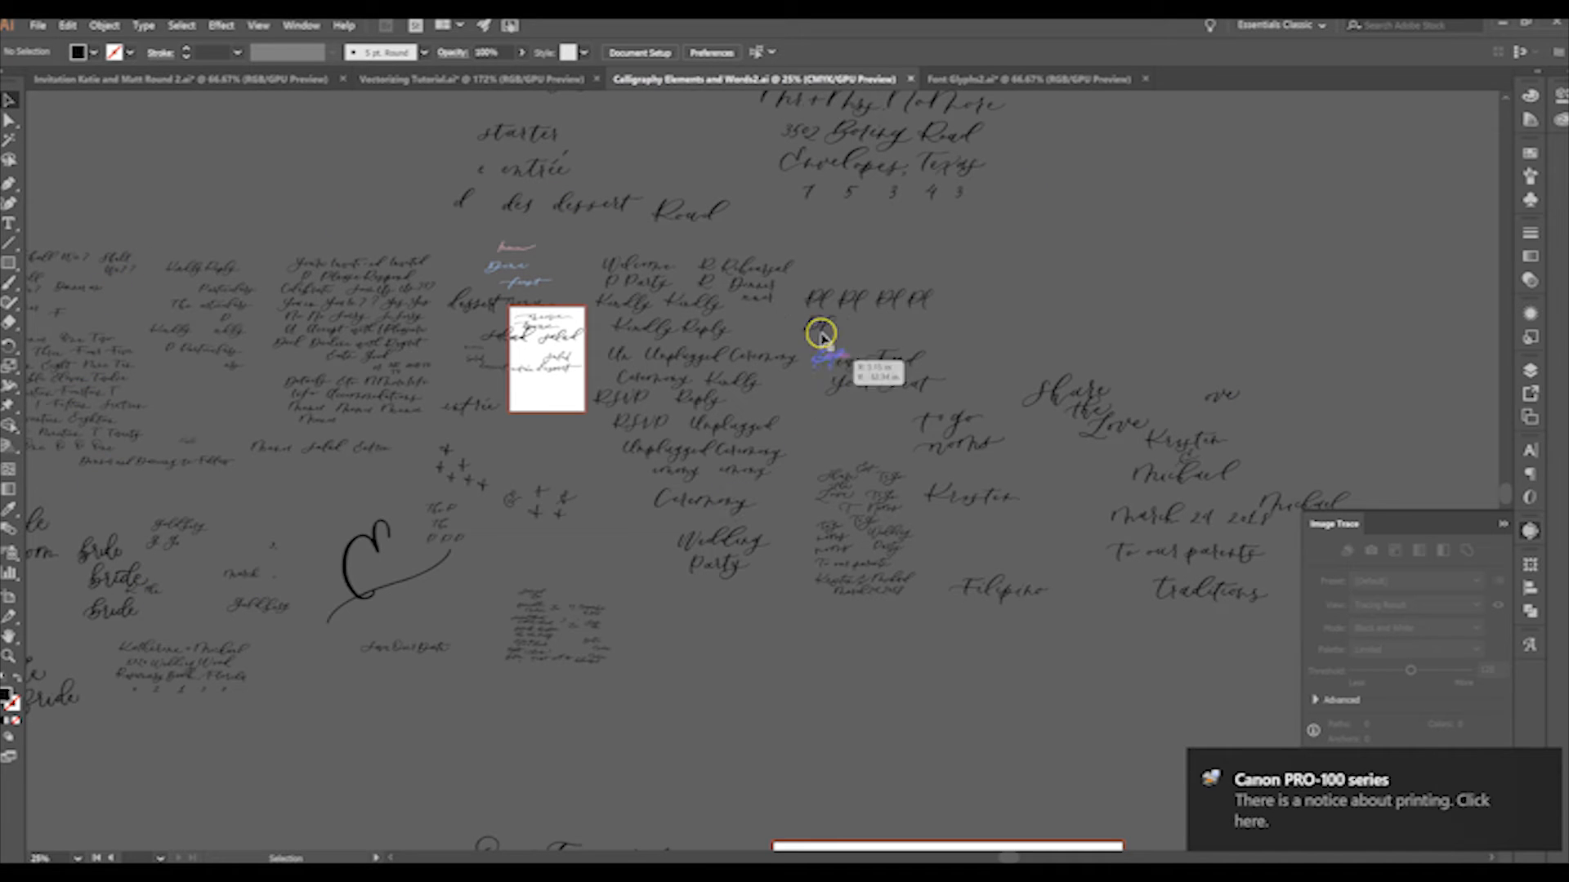
# Return to the Vectorizing Tutorial.ai document and rotate the word "Vectorizing" very slightly counterclockwise
pyautogui.click(483, 76)
pyautogui.scroll(3, 929, 420)
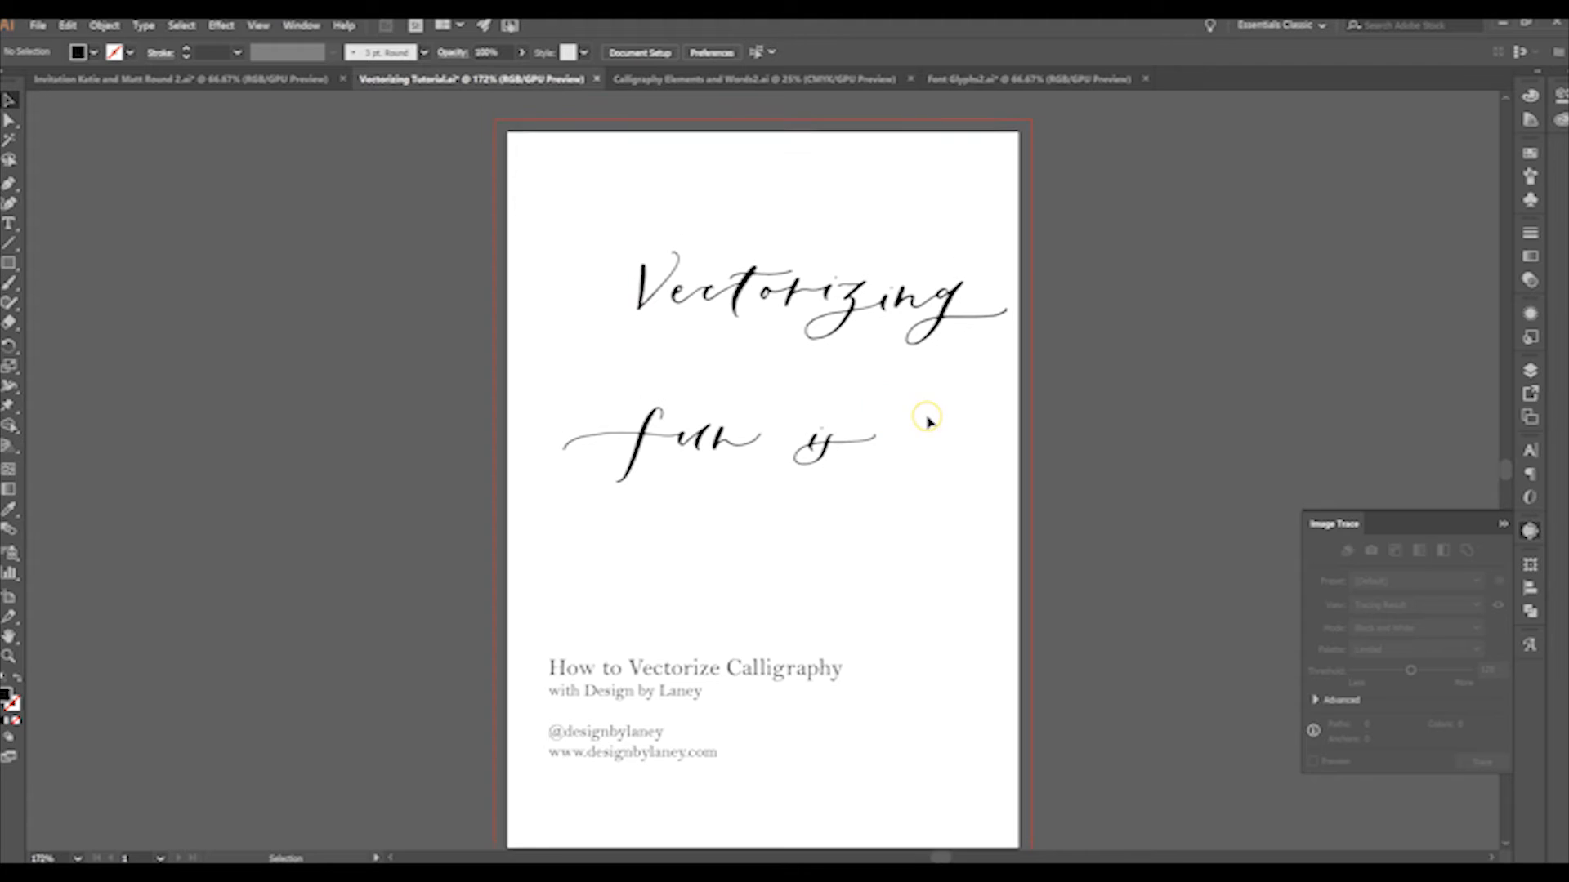
pyautogui.scroll(-1, 903, 478)
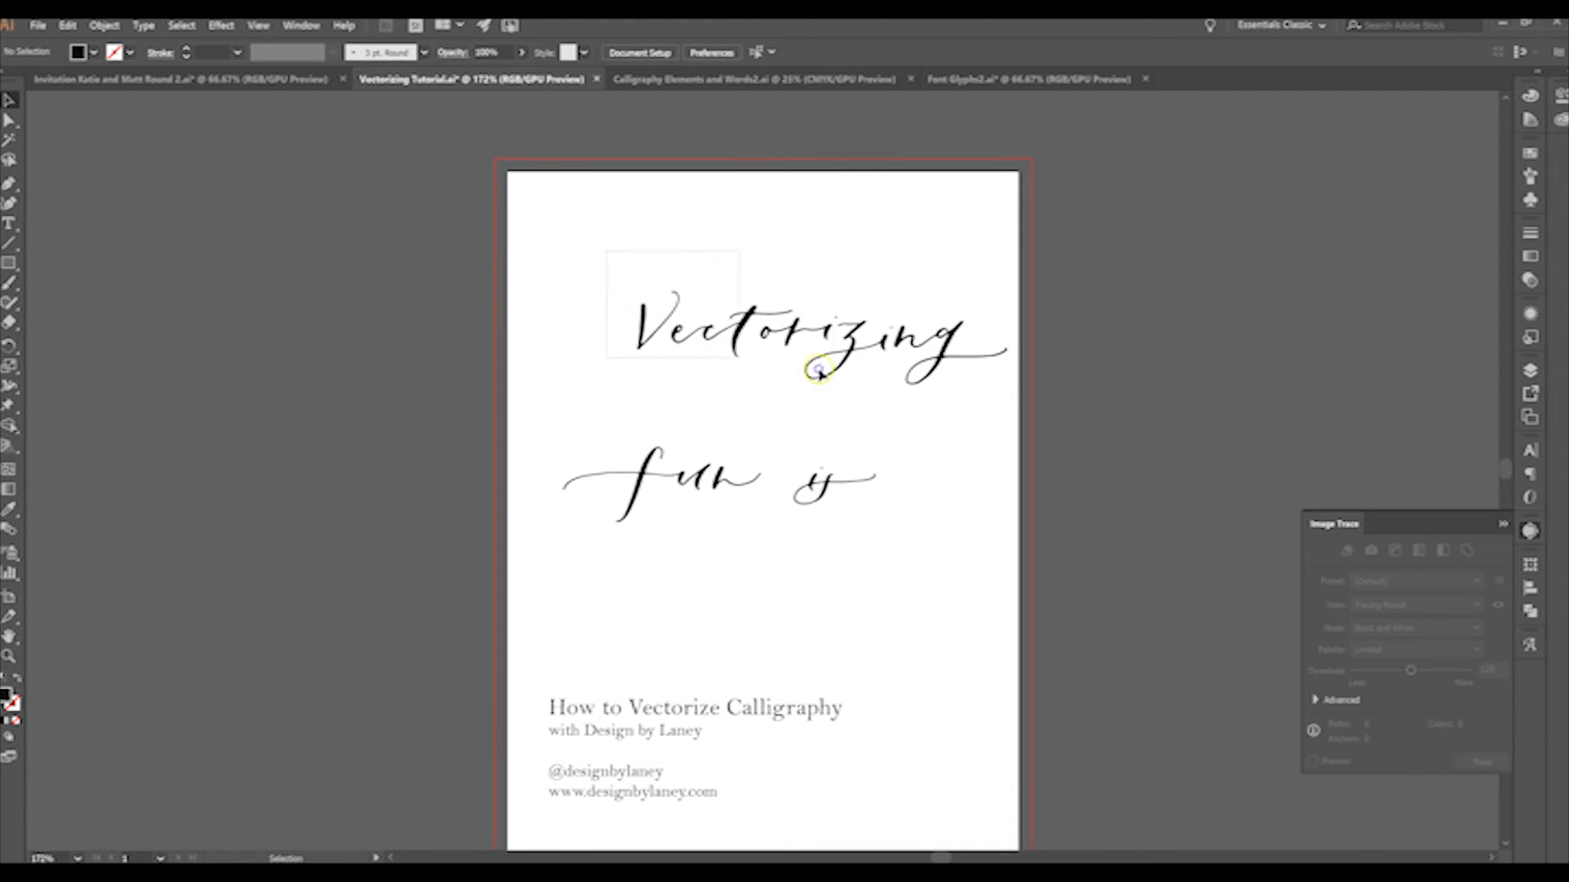
pyautogui.click(993, 389)
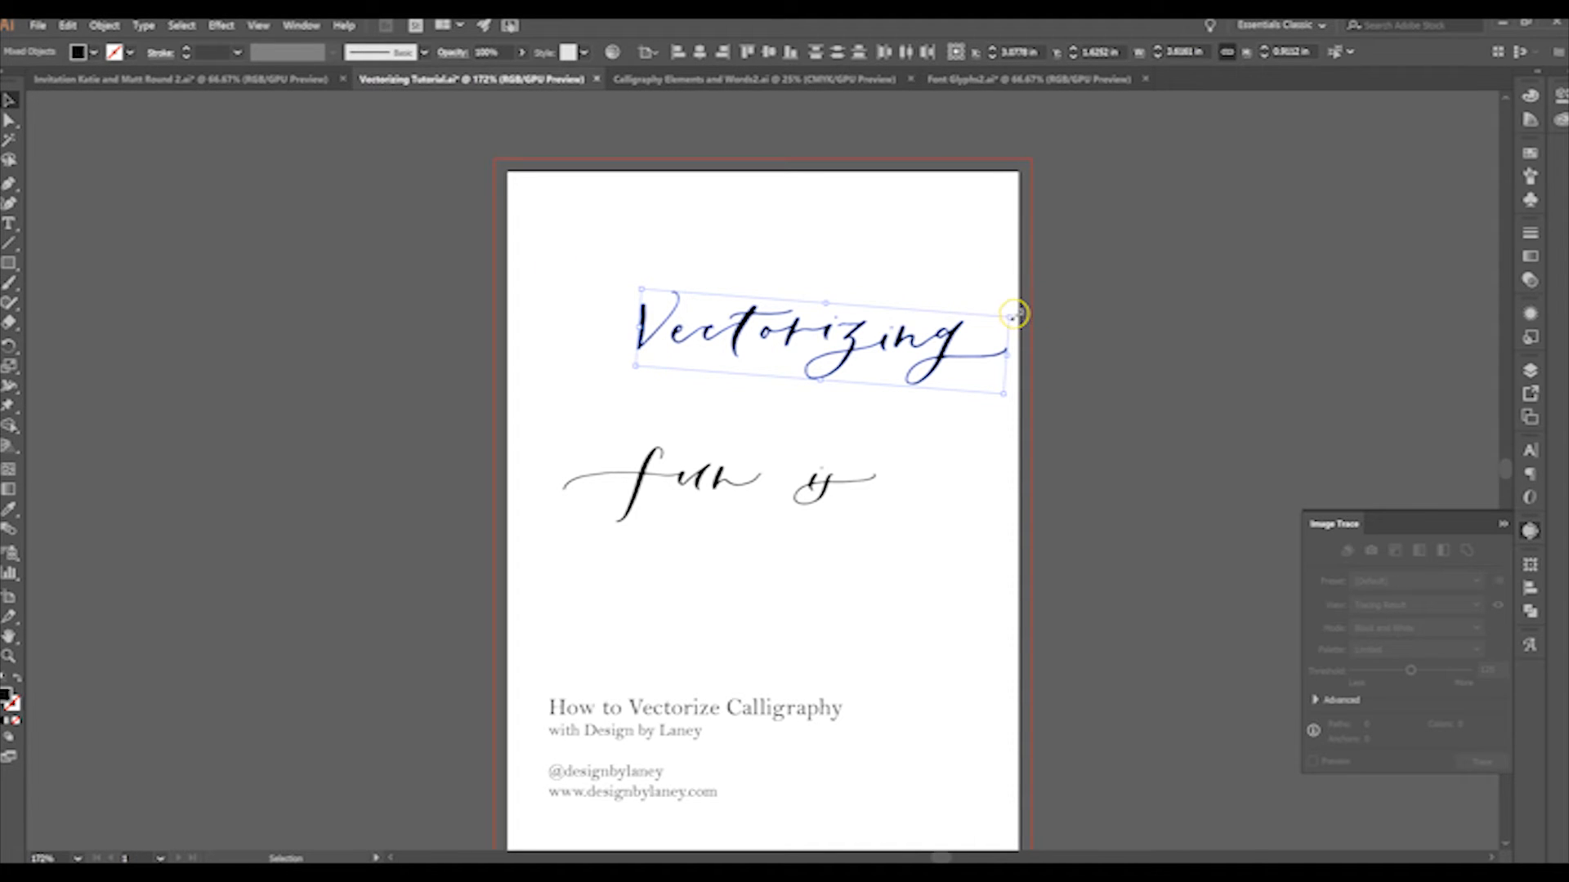
pyautogui.moveTo(1020, 313); pyautogui.dragTo(1024, 310)
pyautogui.click(847, 235)
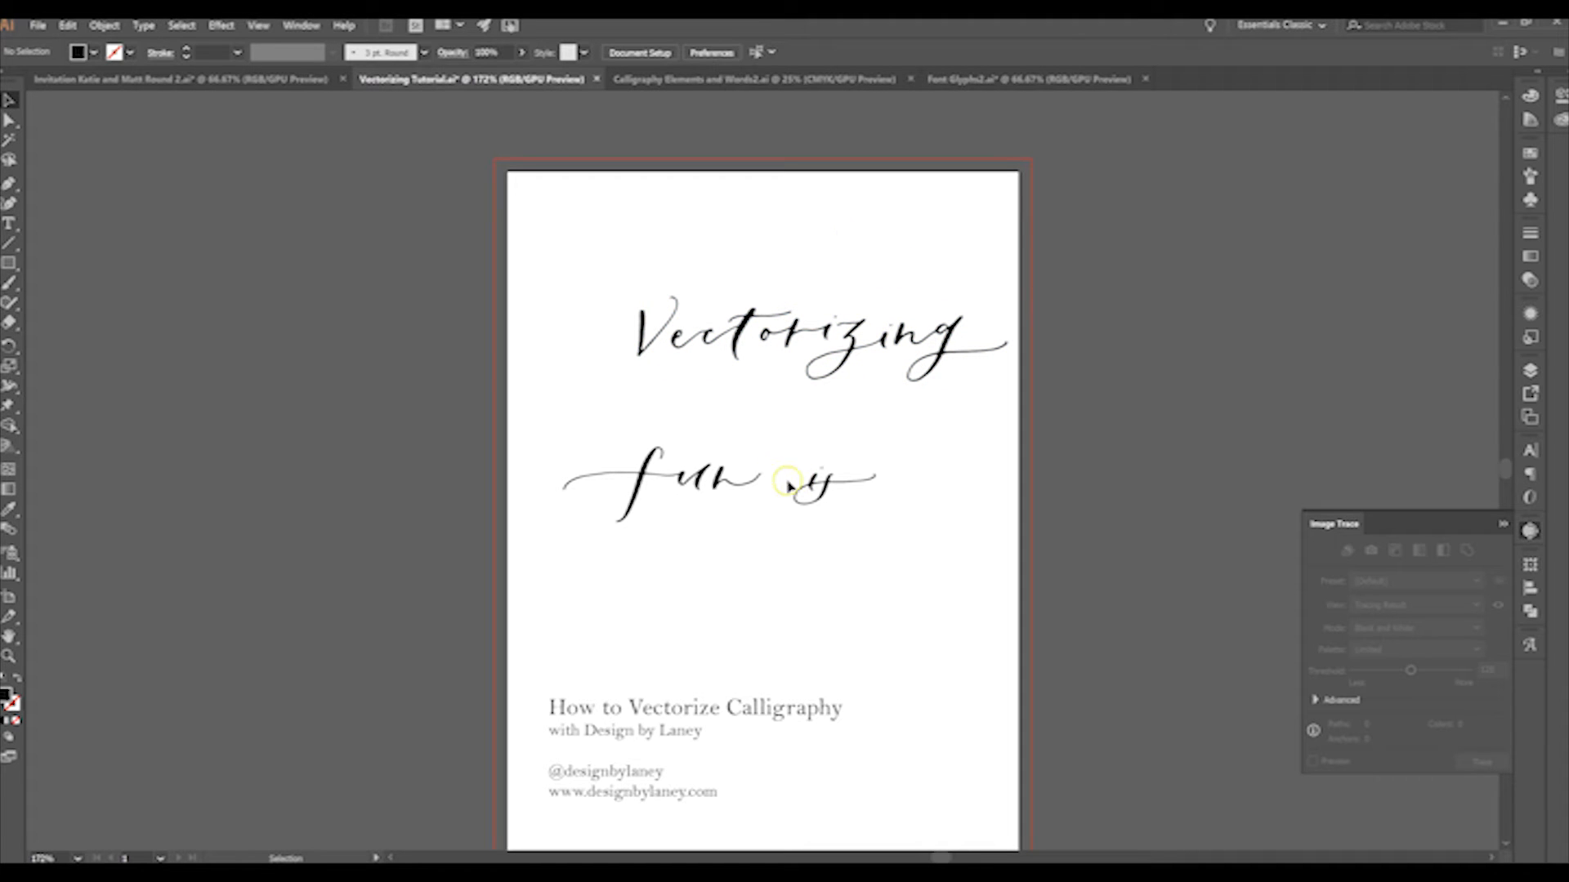
# Arrange "is" and "fun" in steps beneath "Vectorizing", and move the whole phrase to the middle of the artboard's width
pyautogui.moveTo(833, 507)
pyautogui.mouseDown()
pyautogui.moveTo(785, 421)
pyautogui.moveTo(710, 417)
pyautogui.mouseUp()
pyautogui.moveTo(715, 482); pyautogui.dragTo(898, 441)
pyautogui.moveTo(577, 258); pyautogui.dragTo(983, 497)
pyautogui.moveTo(883, 435); pyautogui.dragTo(834, 478)
pyautogui.click(850, 288)
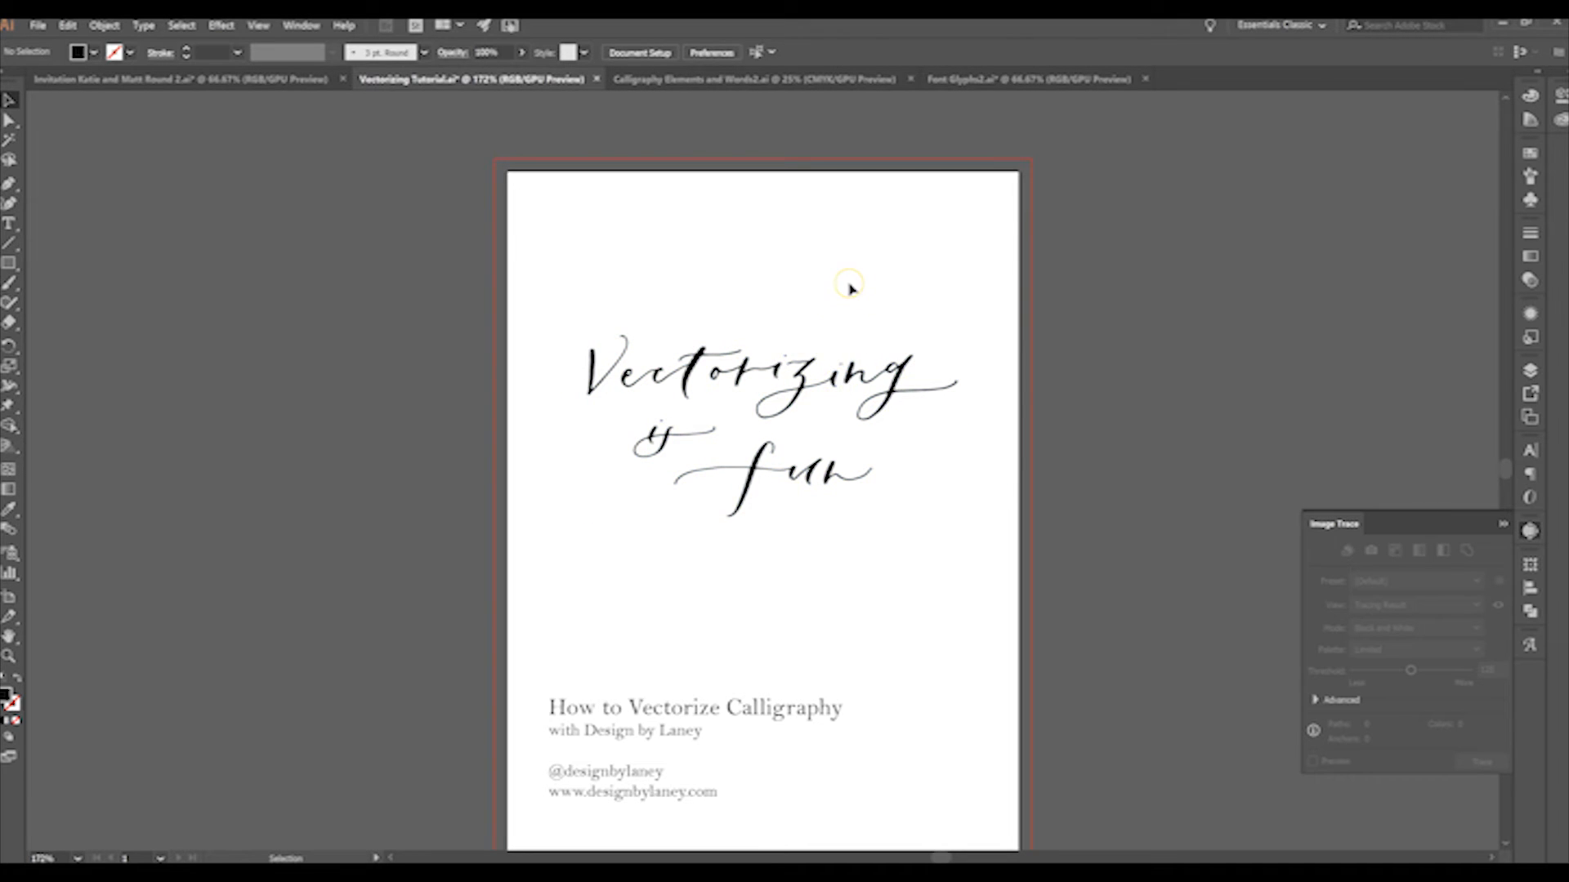
# Select the connected "zi" path in "Vectorizing" with the Selection tool
pyautogui.scroll(1, 850, 288)
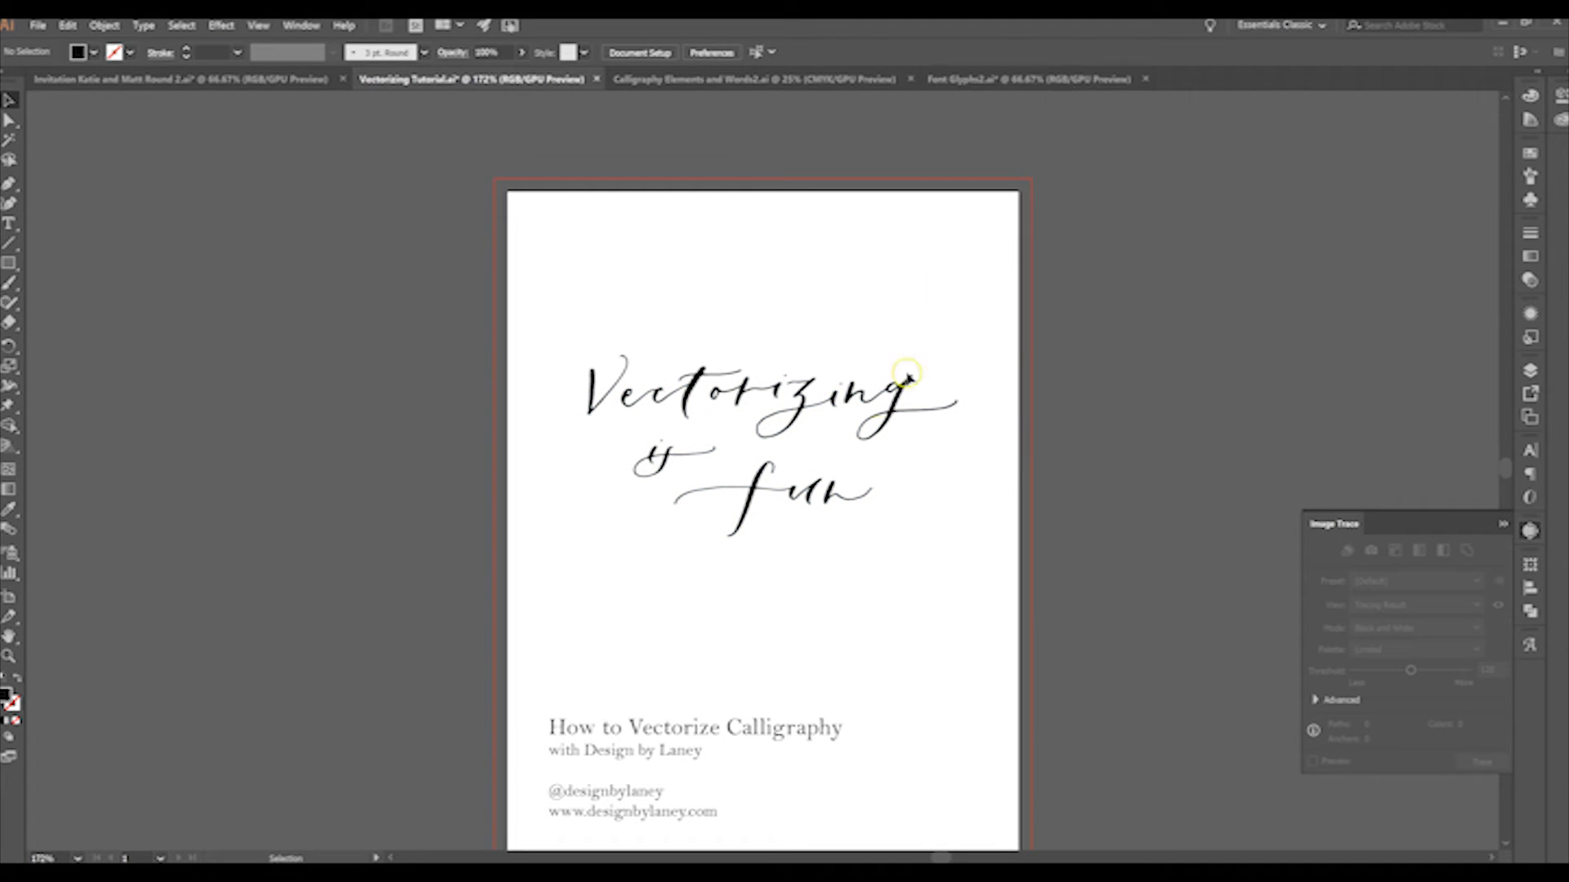
pyautogui.press('a')
pyautogui.hotkey('ctrl', '=')
pyautogui.hotkey('ctrl', '=')
pyautogui.hotkey('ctrl', '=')
pyautogui.hotkey('ctrl', '=')
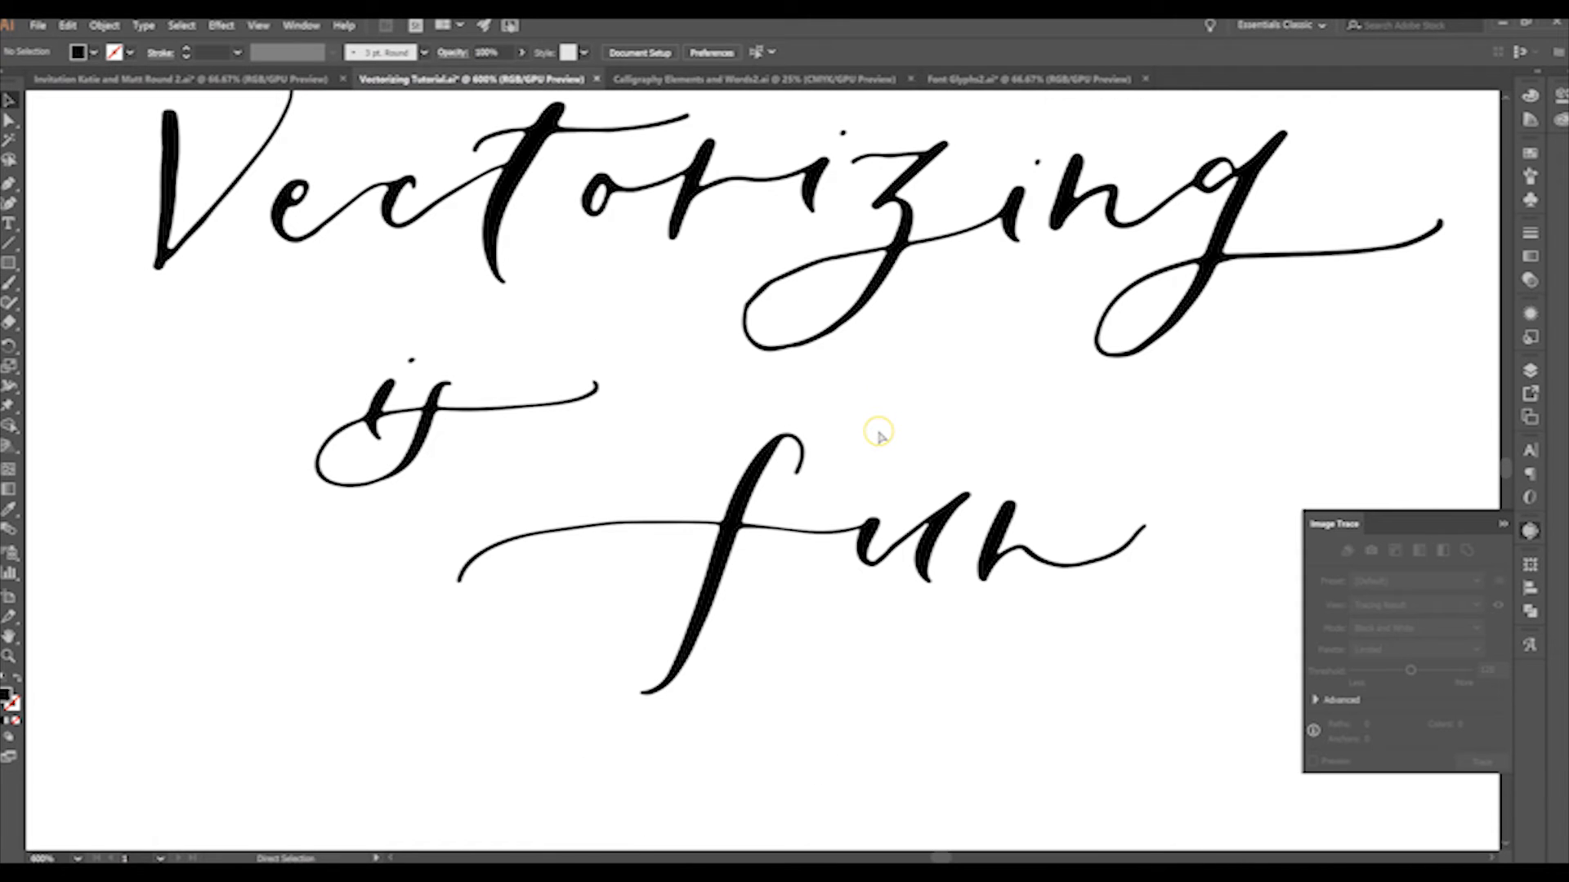
pyautogui.scroll(4, 899, 413)
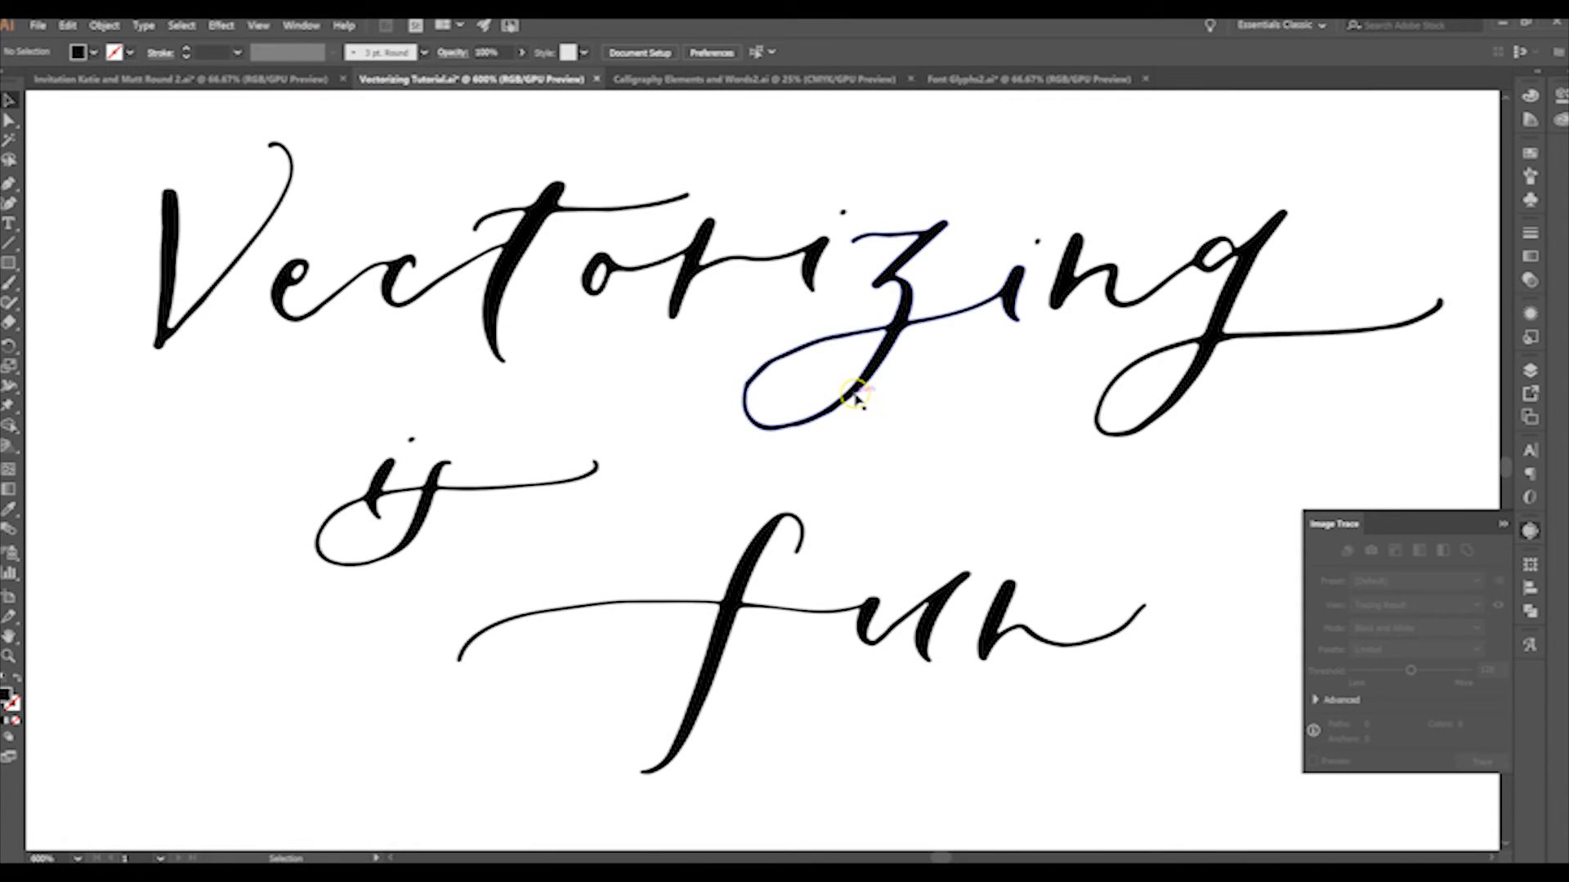
pyautogui.click(805, 352)
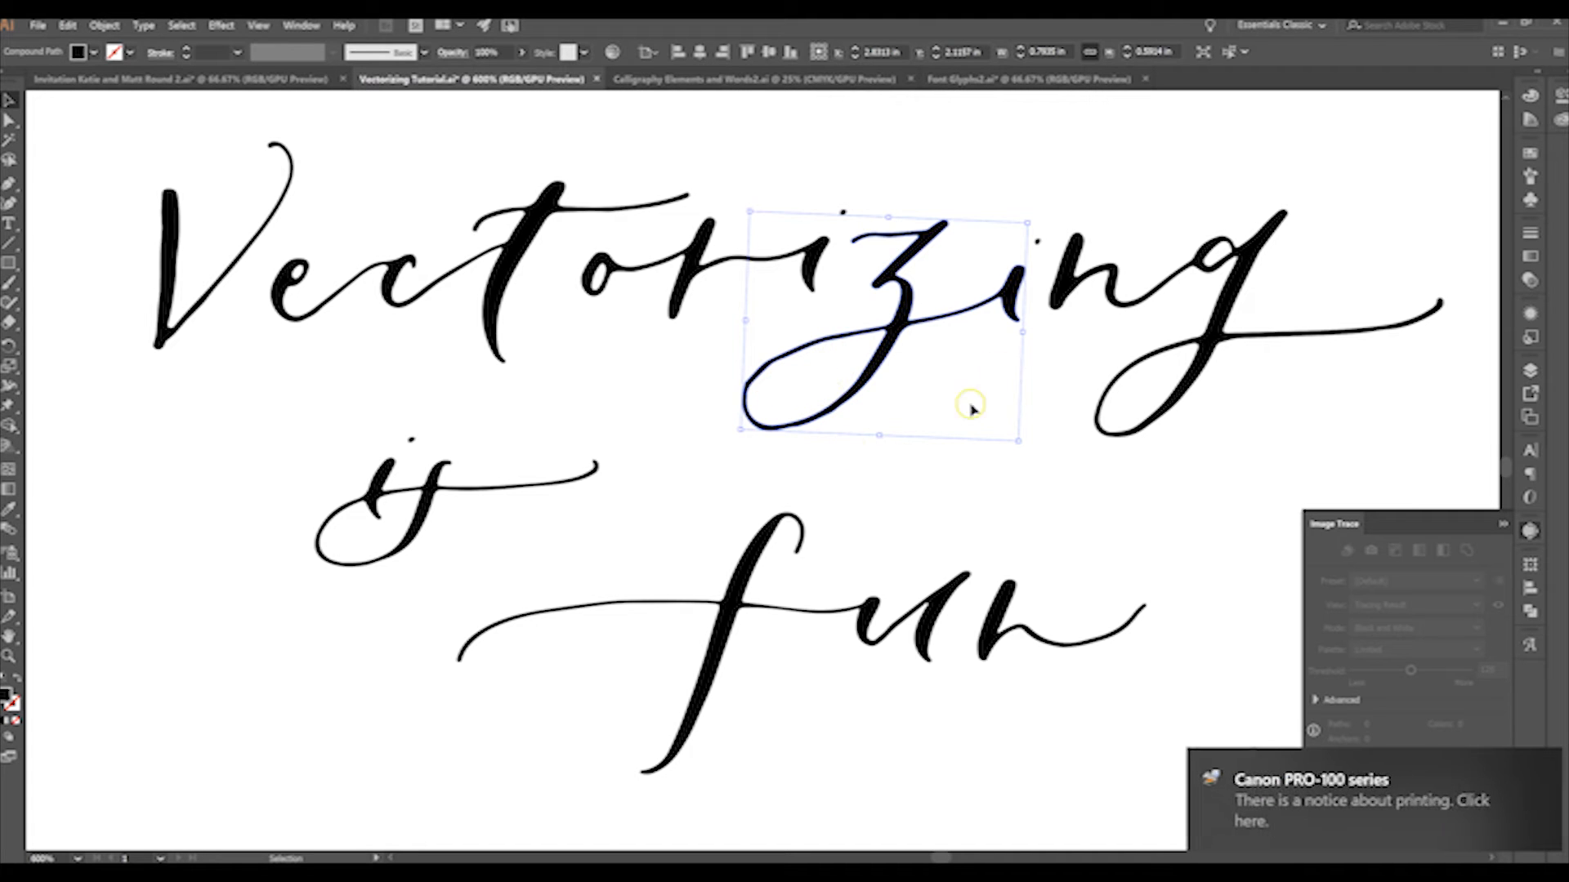
# Switch to the Font Glyphs2.ai document and compare the anchor points of the two lowercase f glyphs
pyautogui.click(1021, 79)
pyautogui.scroll(3, 746, 445)
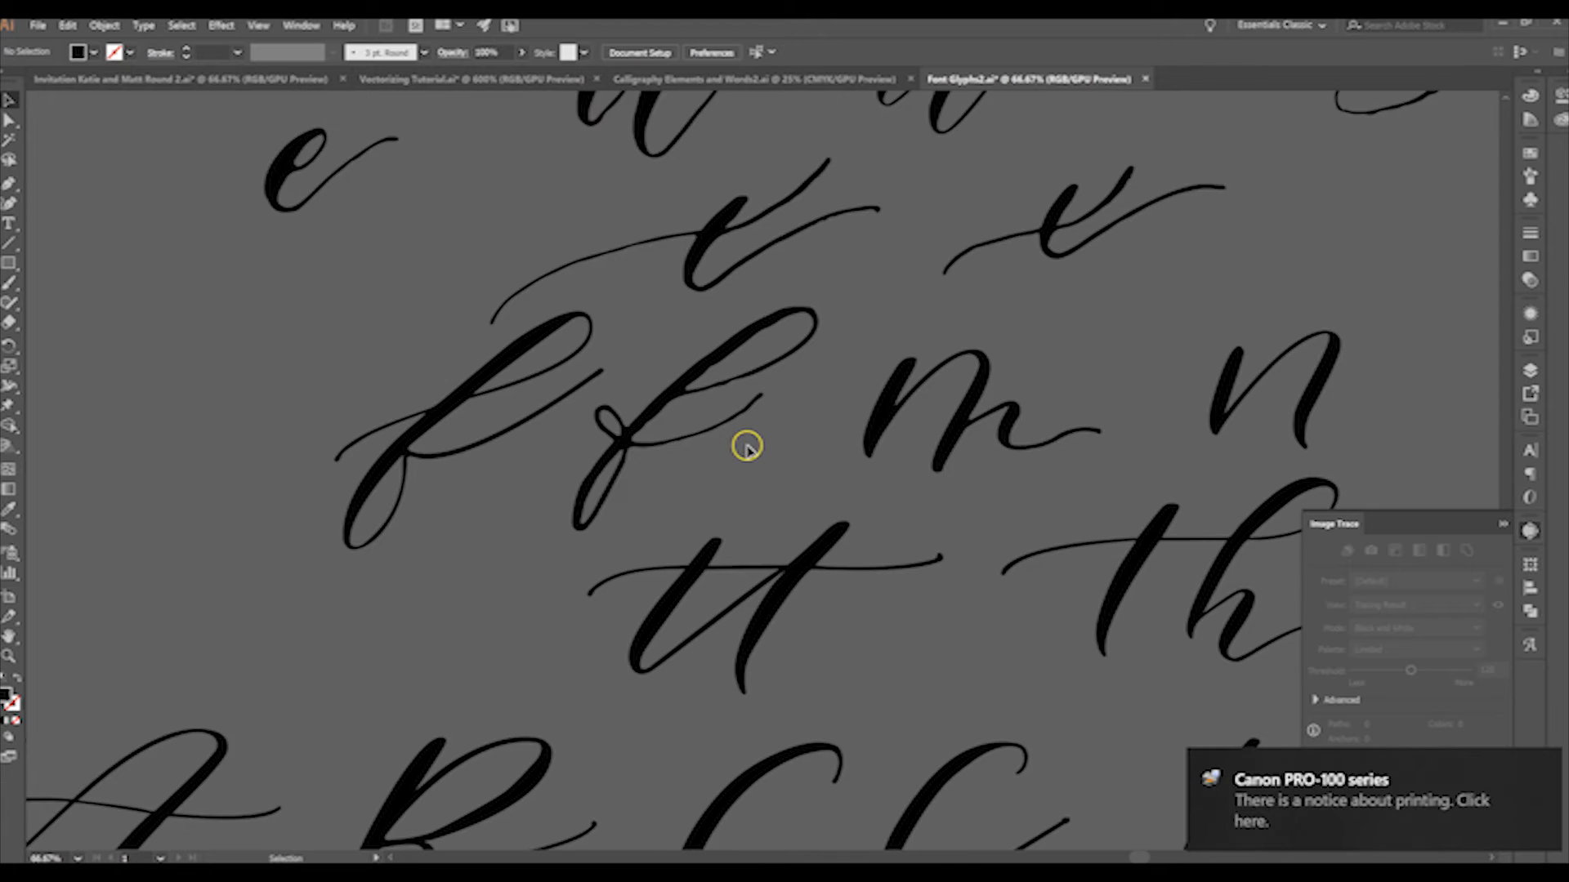
pyautogui.scroll(-3, 753, 459)
pyautogui.scroll(-2, 886, 382)
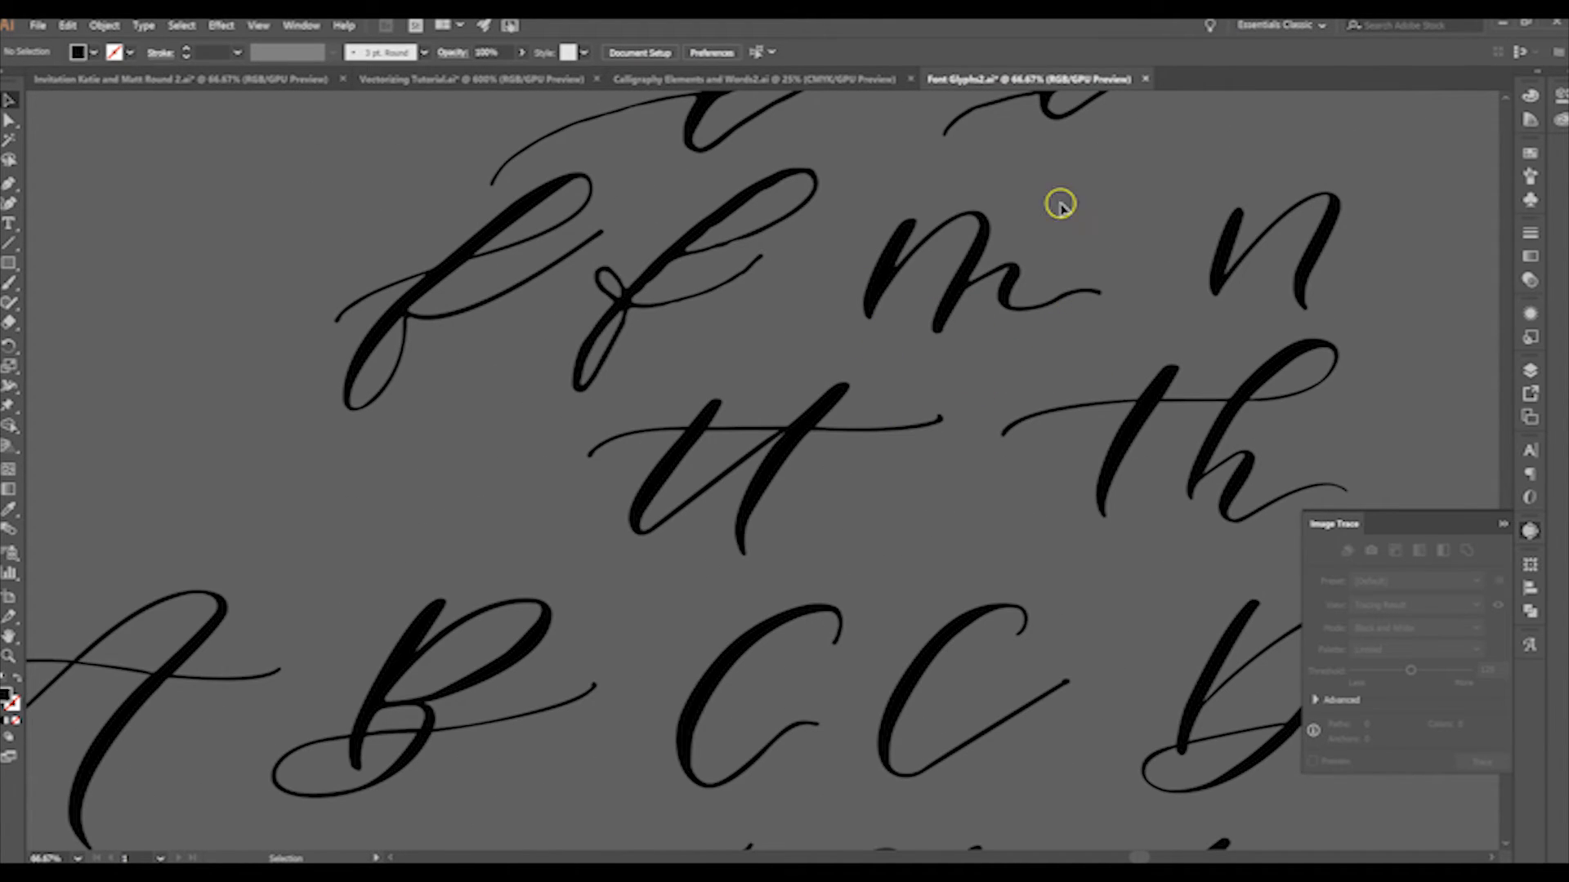
pyautogui.click(425, 299)
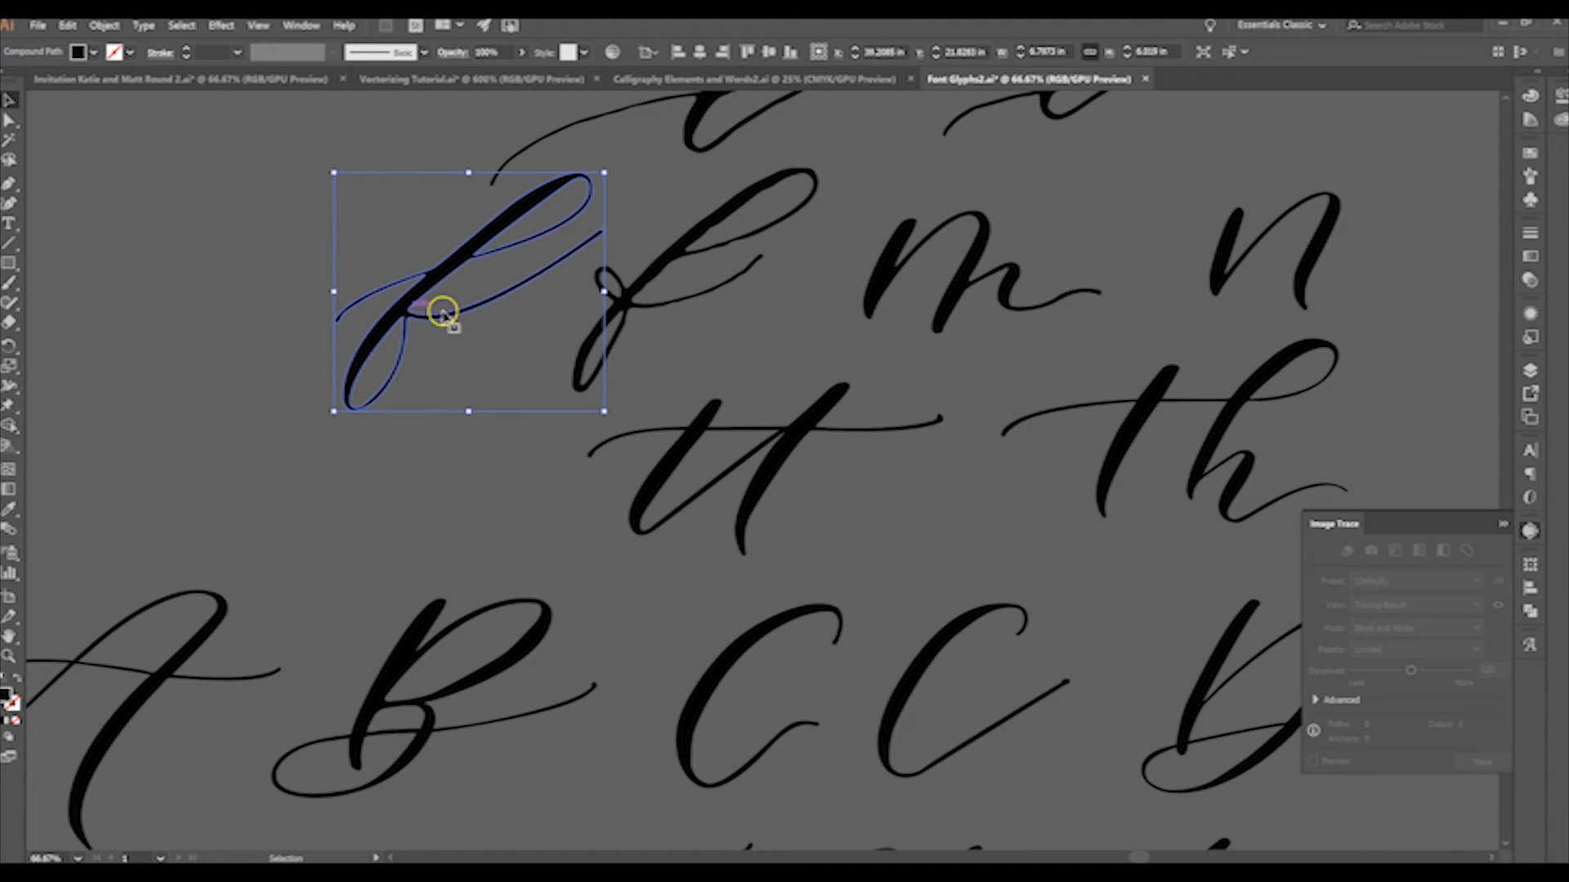
pyautogui.click(670, 258)
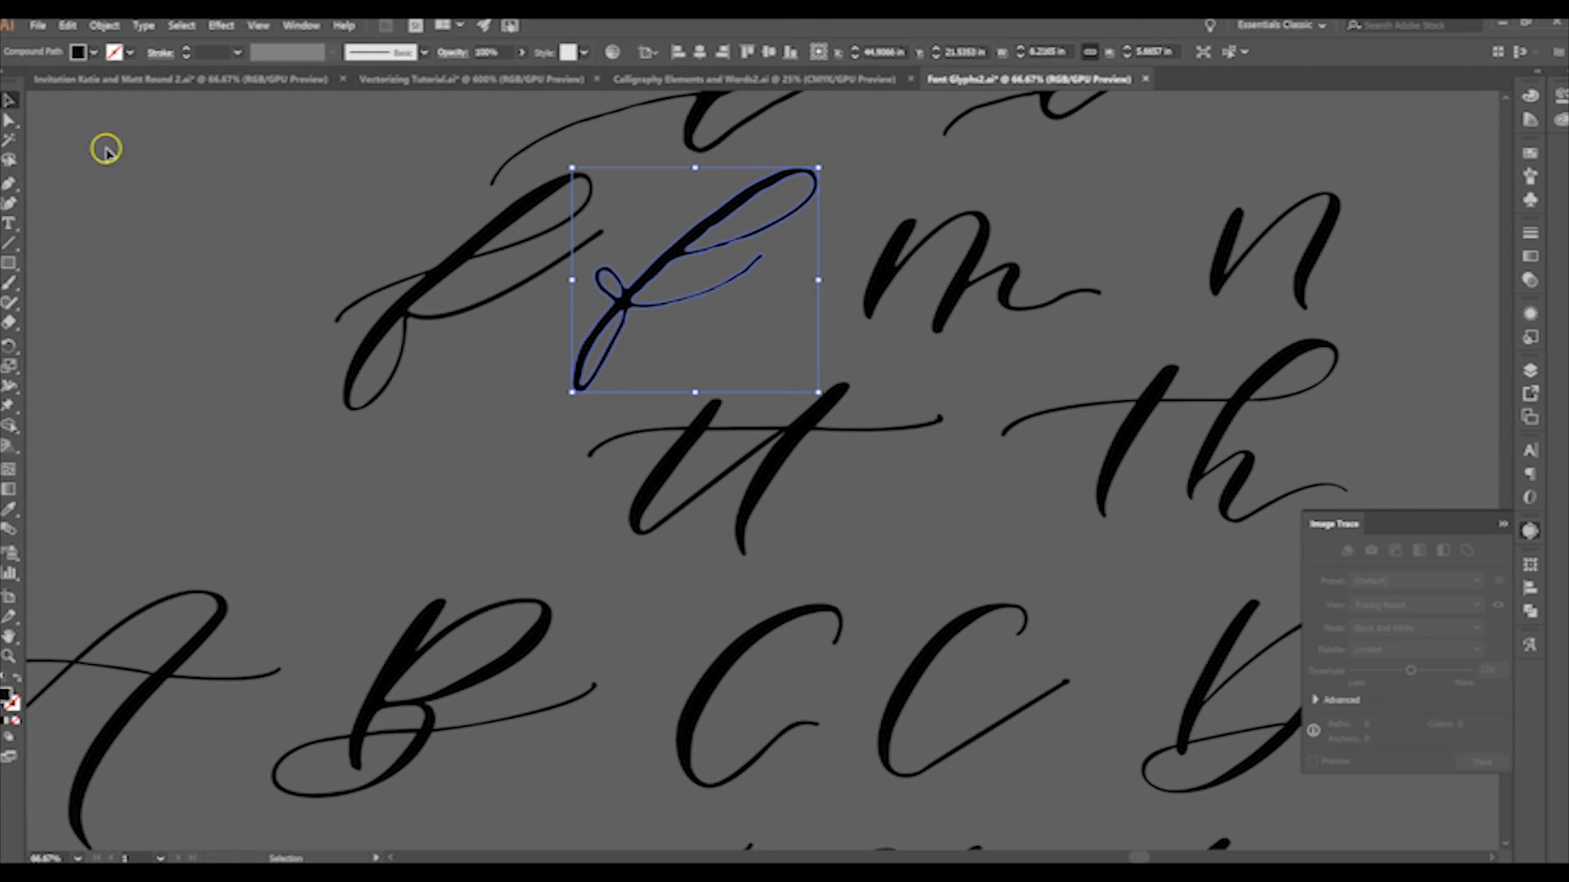
pyautogui.click(14, 122)
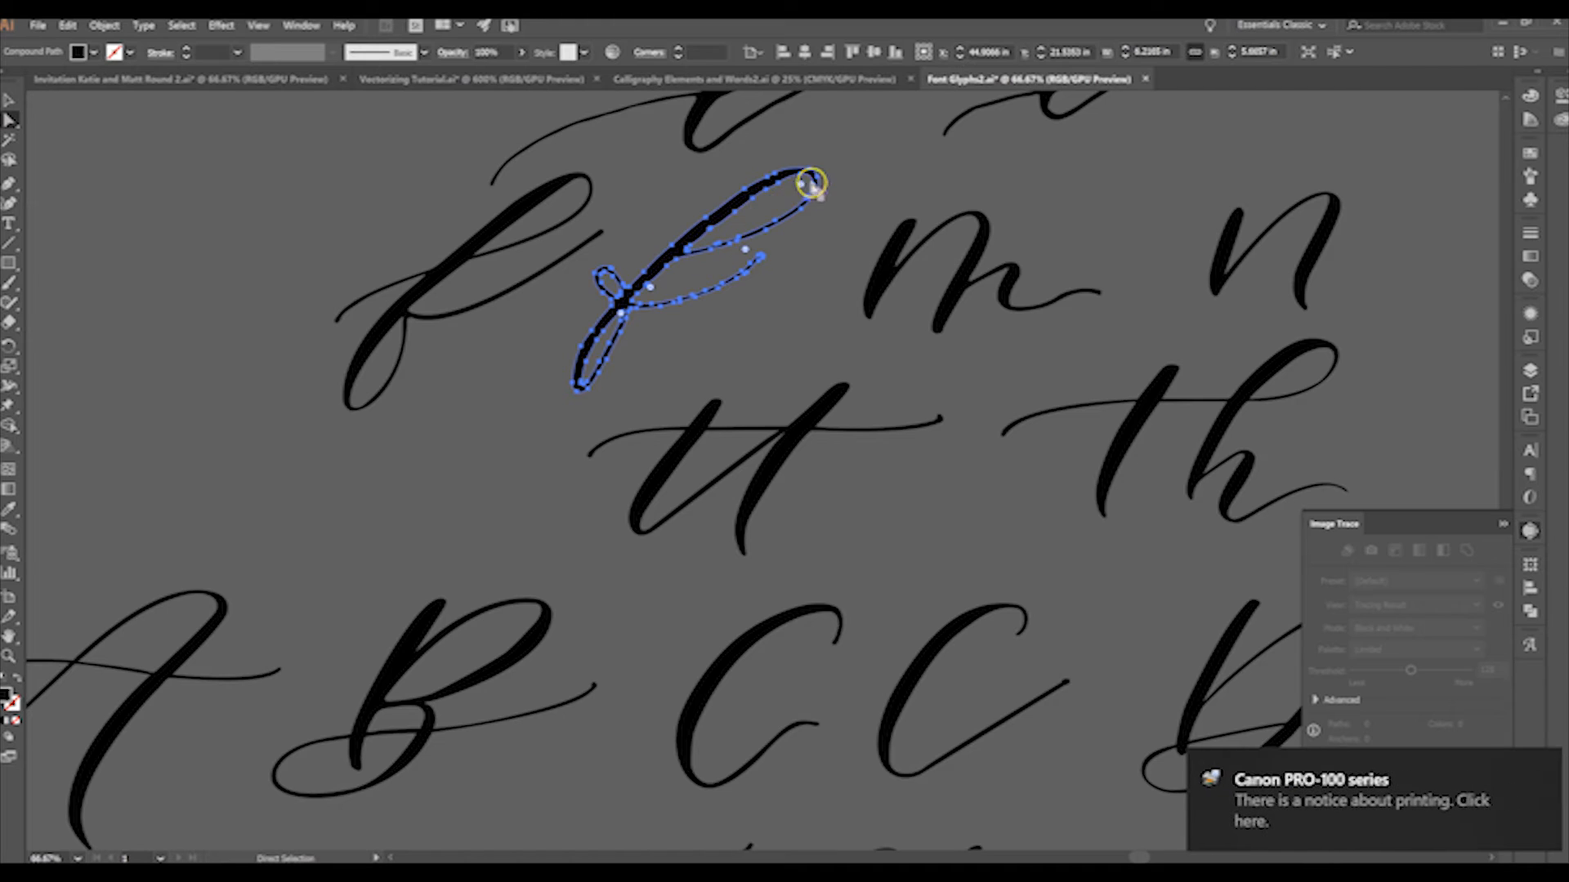
pyautogui.click(439, 282)
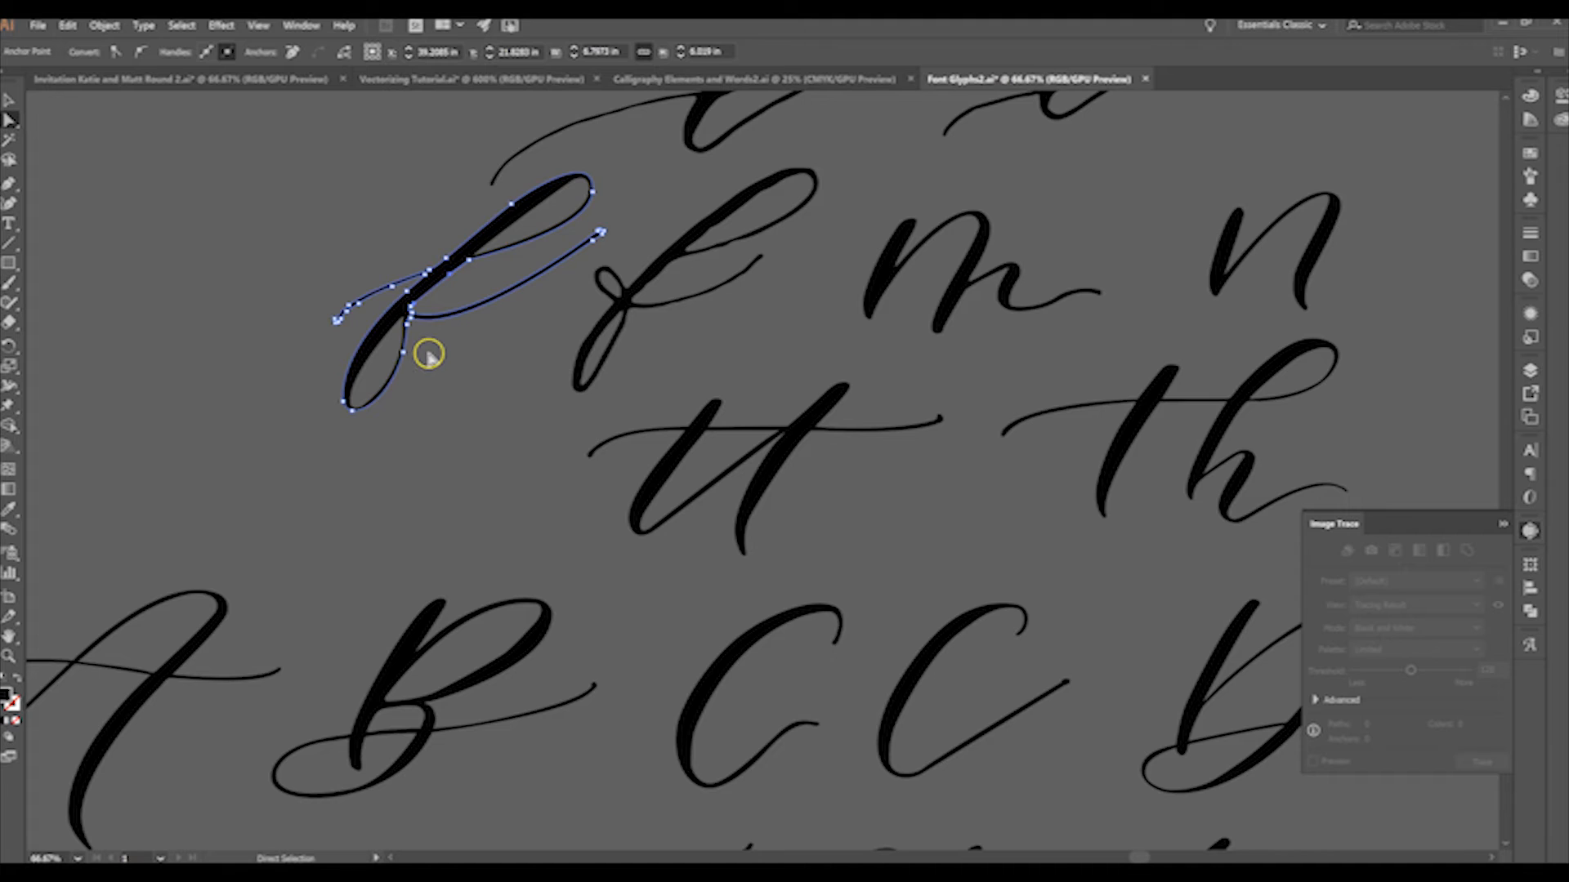
pyautogui.click(8, 99)
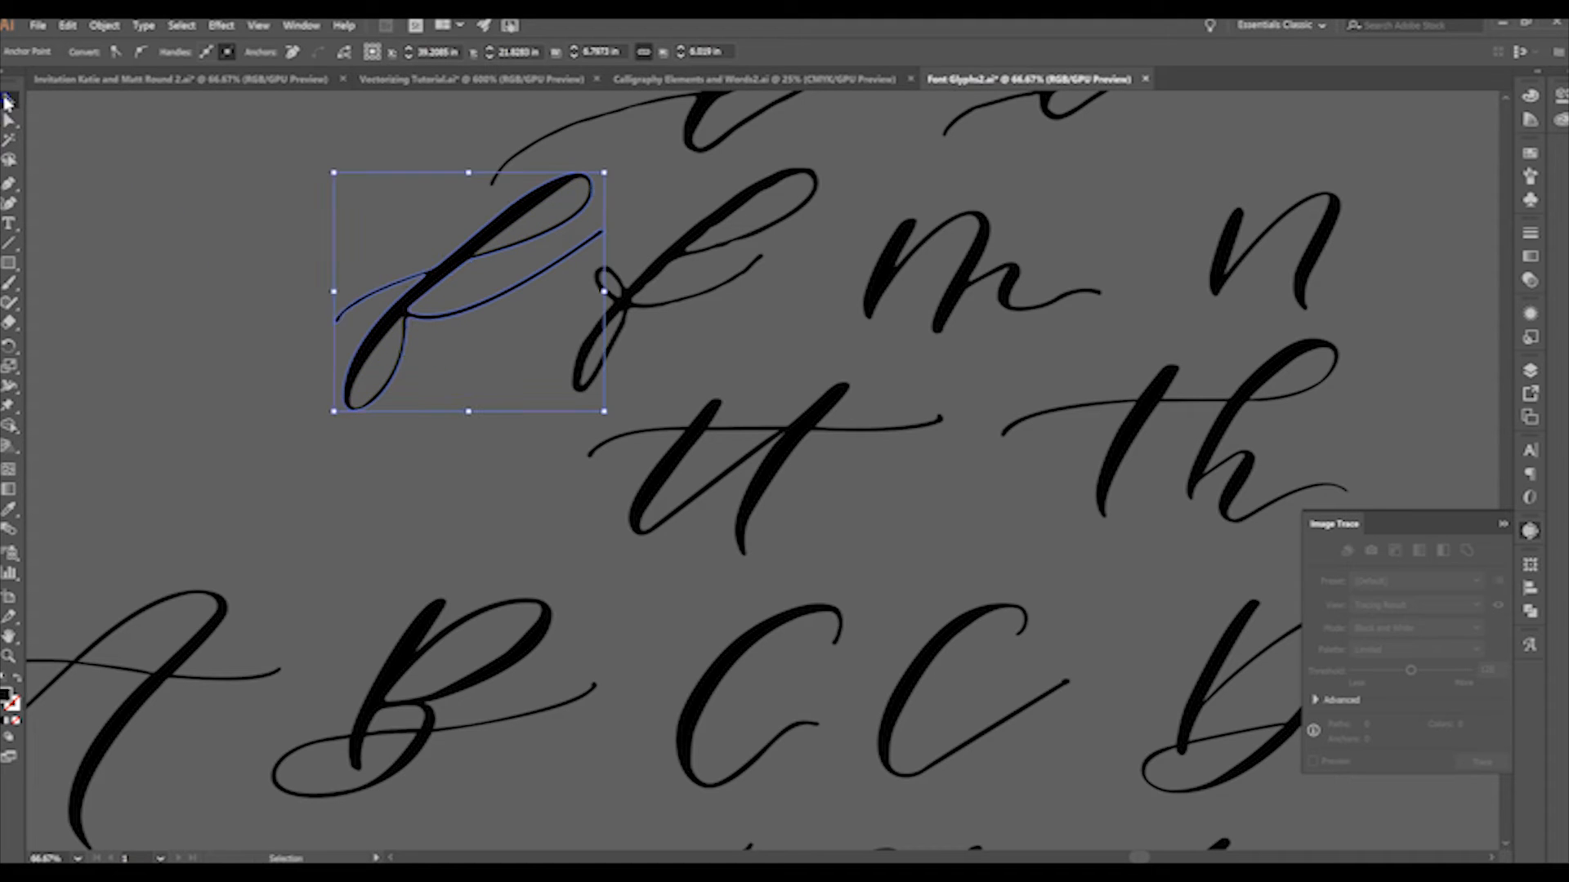
pyautogui.click(259, 284)
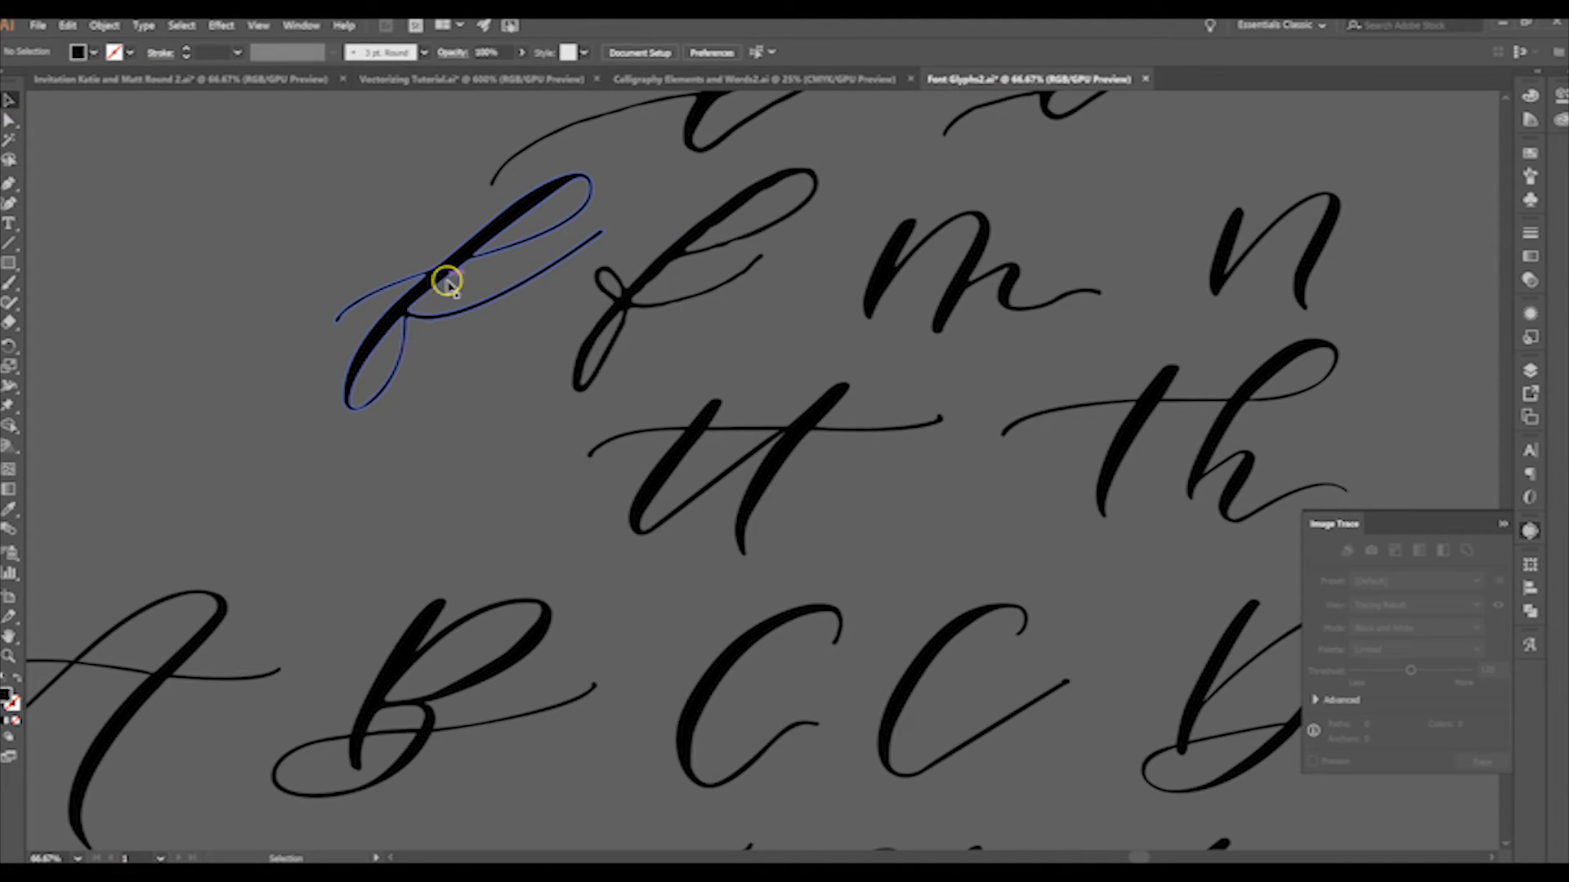
# Look over the capital letters and the lowercase b, a, d, w and e glyphs in the font collection
pyautogui.scroll(-2, 797, 330)
pyautogui.scroll(-2, 797, 330)
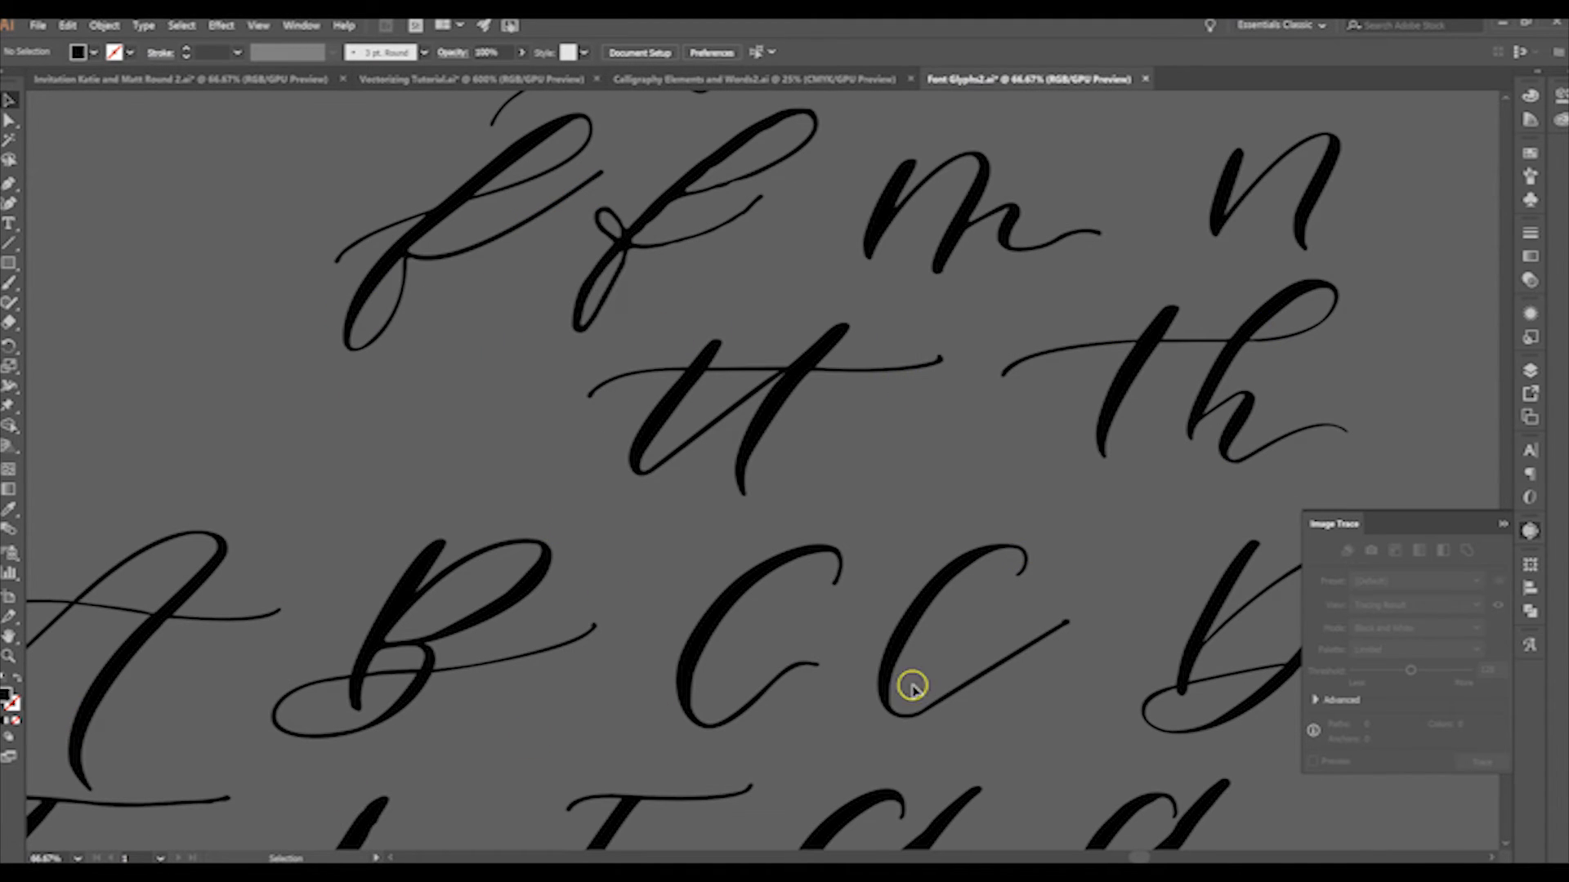
pyautogui.scroll(5, 1054, 536)
pyautogui.scroll(3, 969, 533)
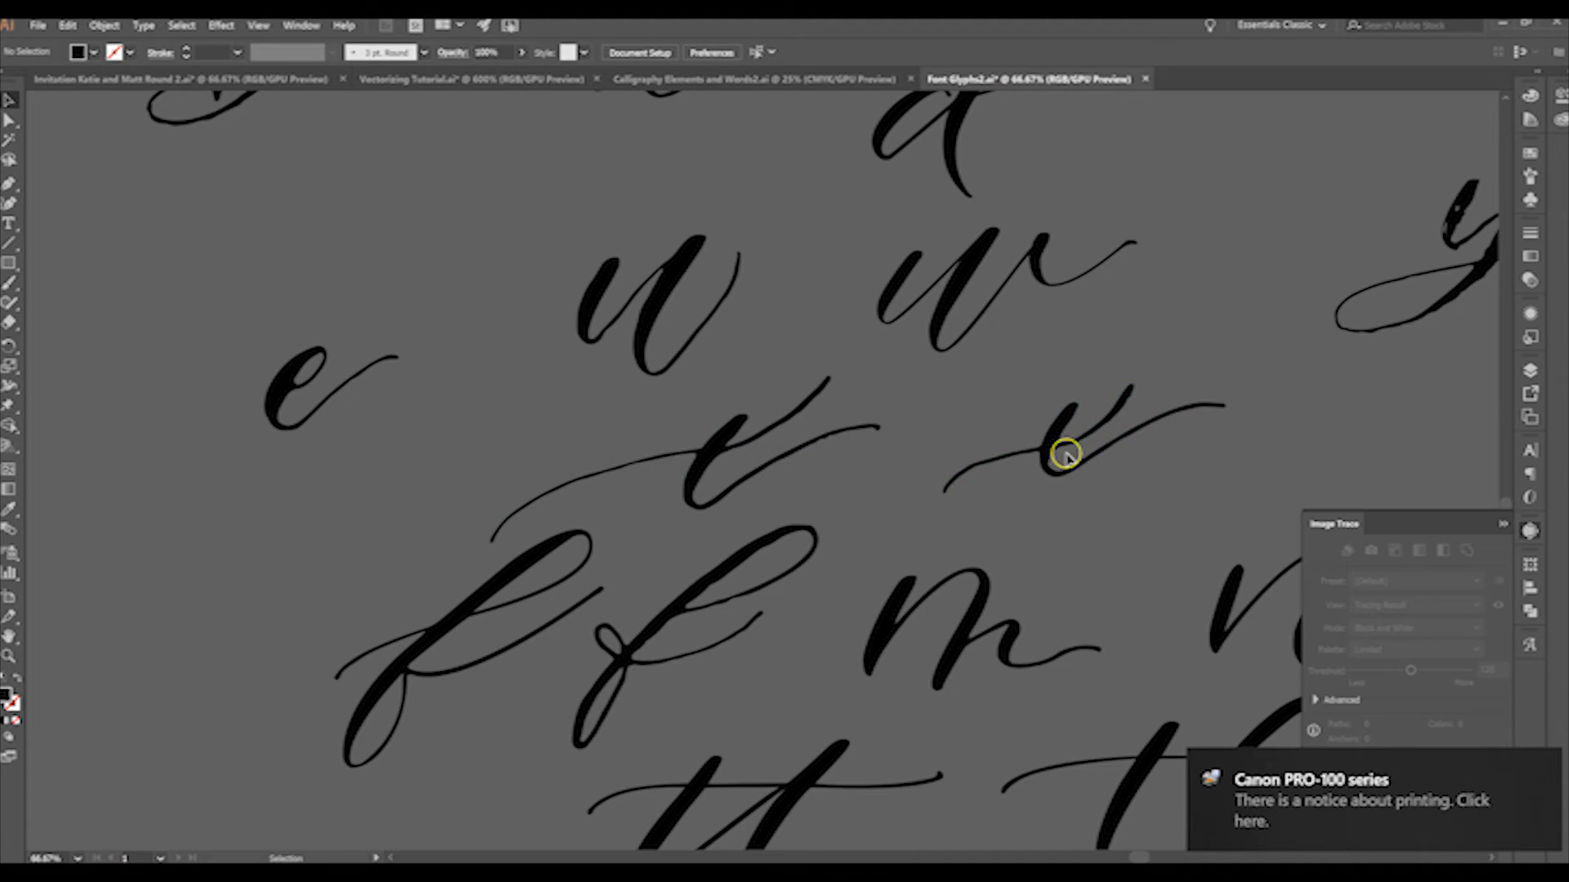
pyautogui.scroll(5, 581, 441)
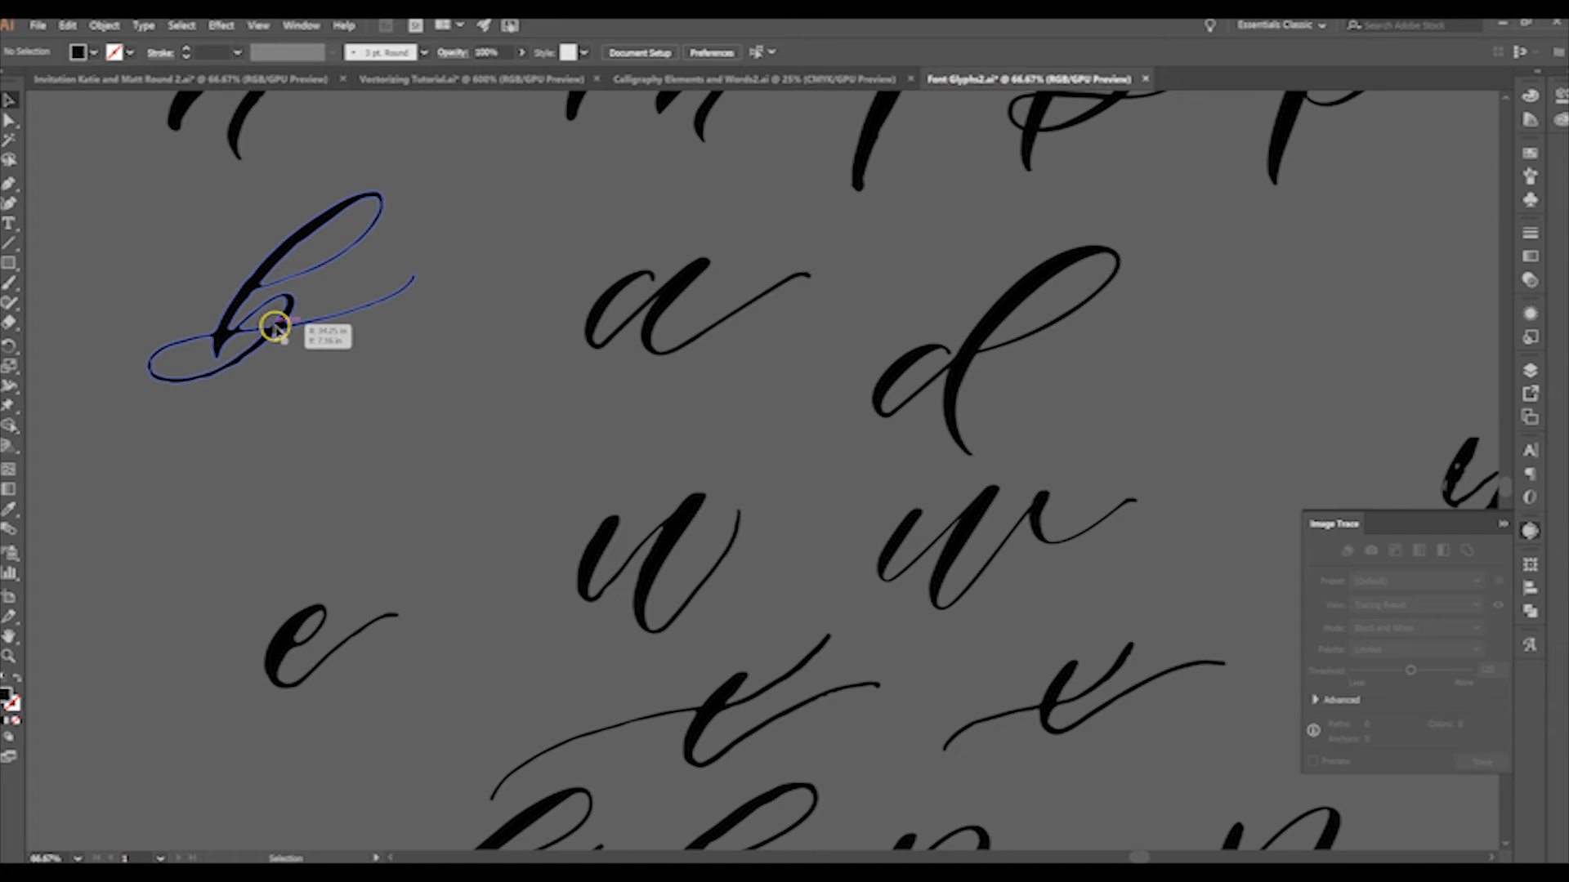
pyautogui.scroll(-1, 417, 389)
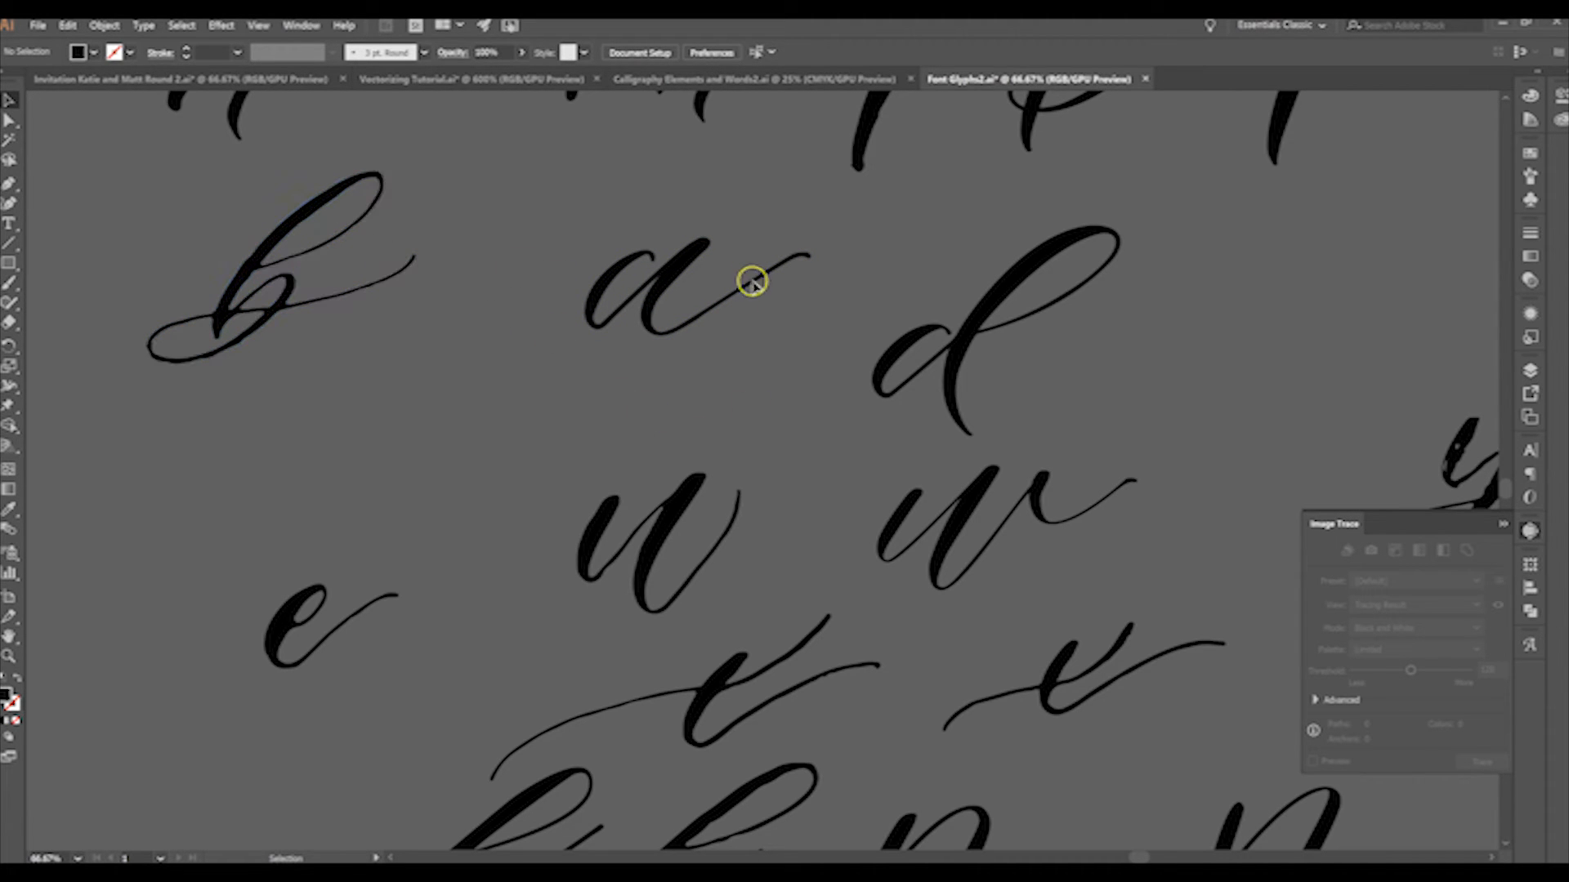
# Compare the lettering in Vectorizing Tutorial.ai with the cleaned glyphs in Font Glyphs2.ai
pyautogui.click(488, 91)
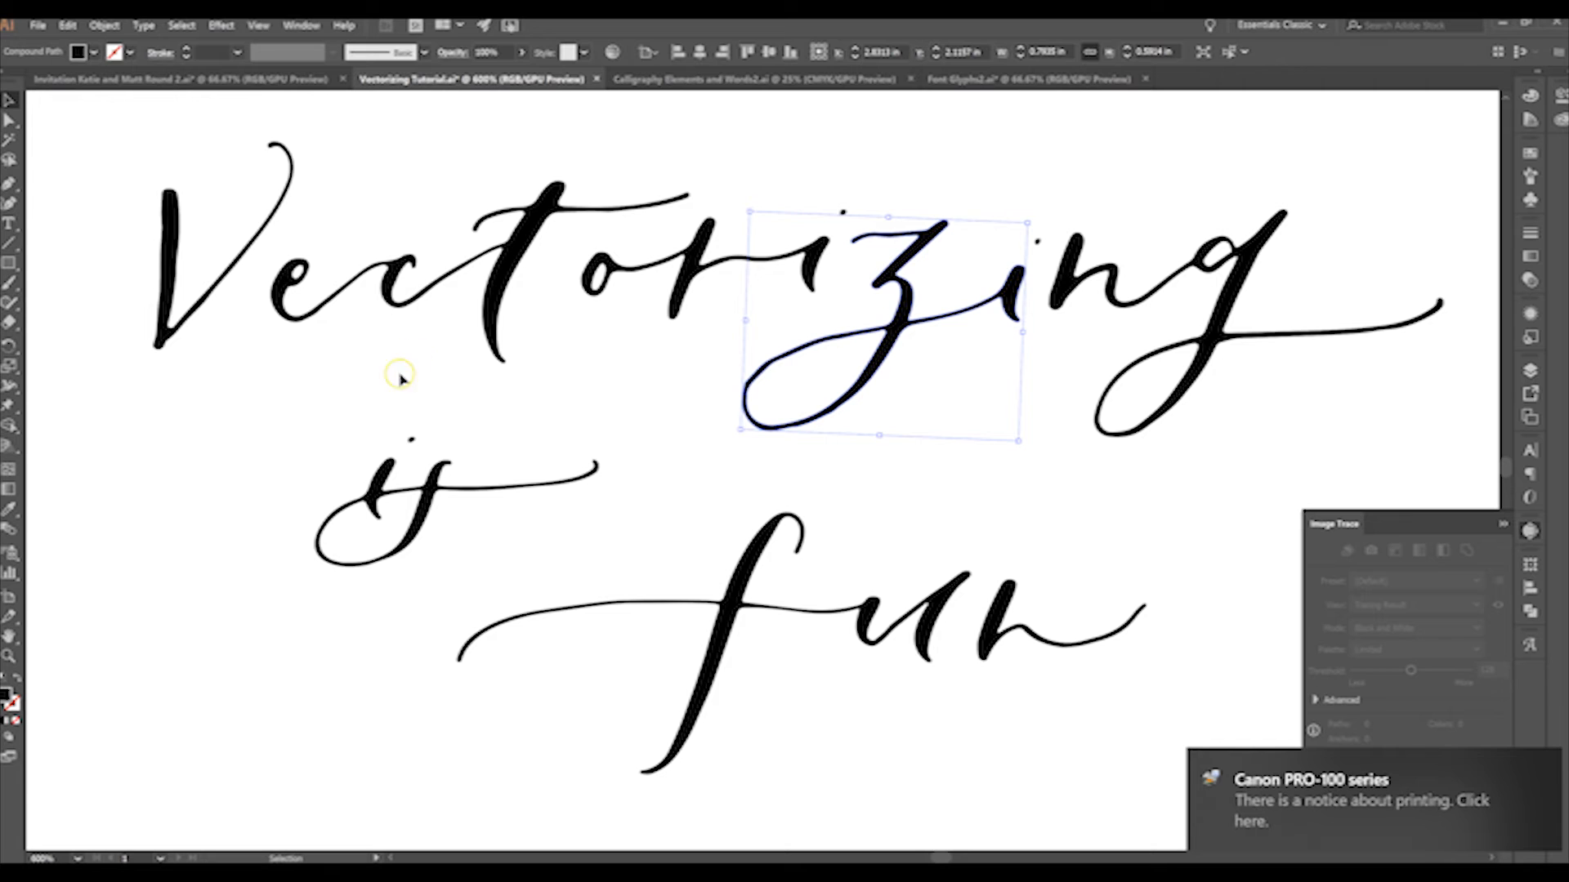
pyautogui.scroll(2, 682, 478)
pyautogui.scroll(-2, 682, 466)
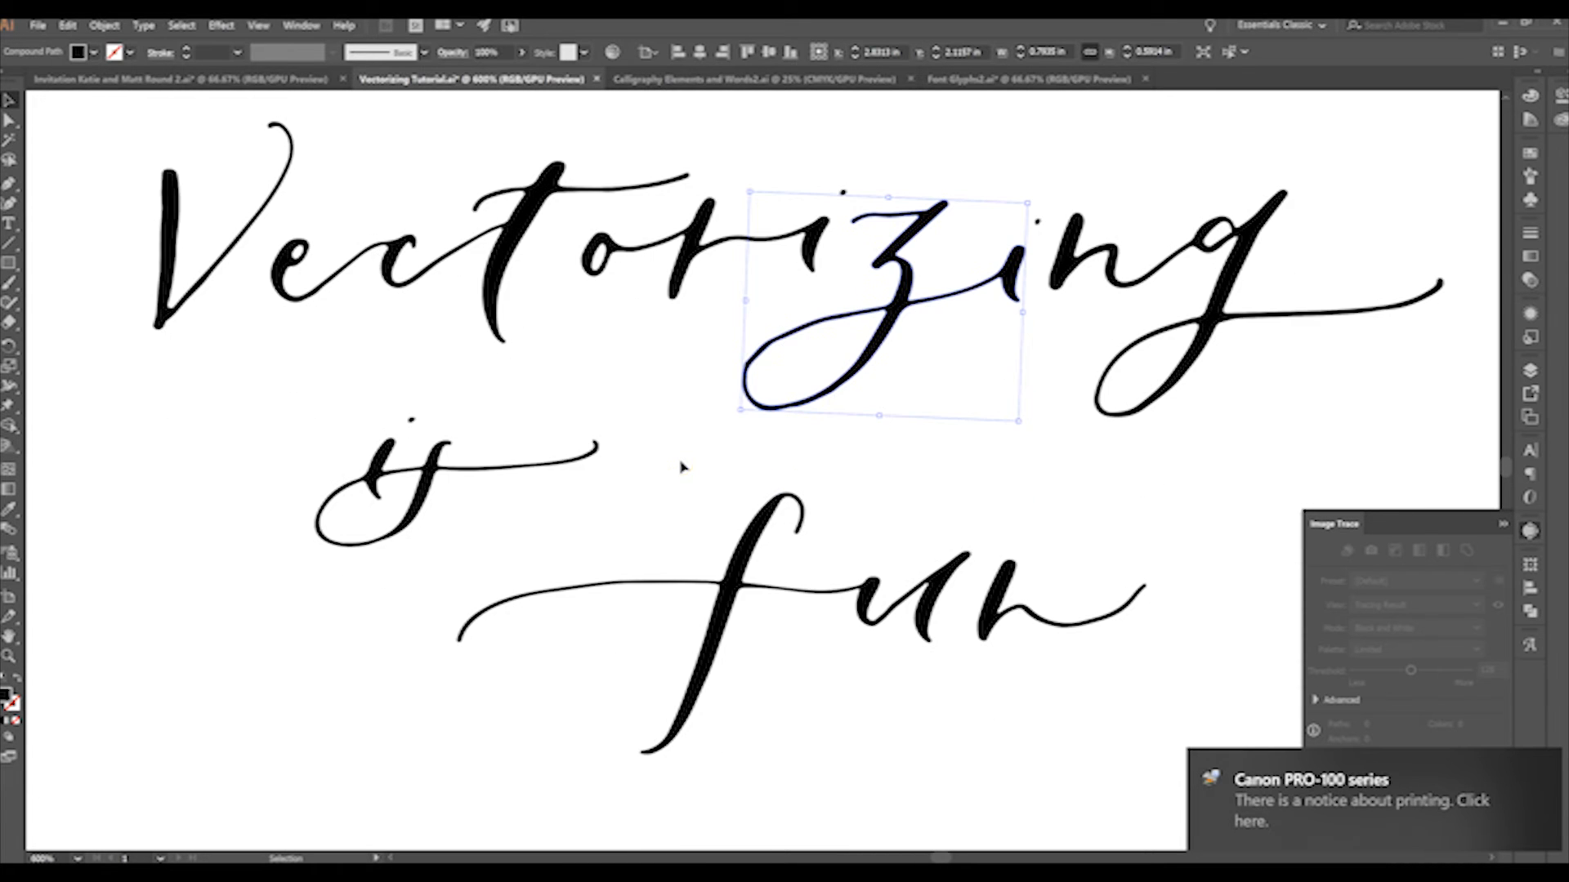
pyautogui.click(1079, 80)
pyautogui.click(801, 341)
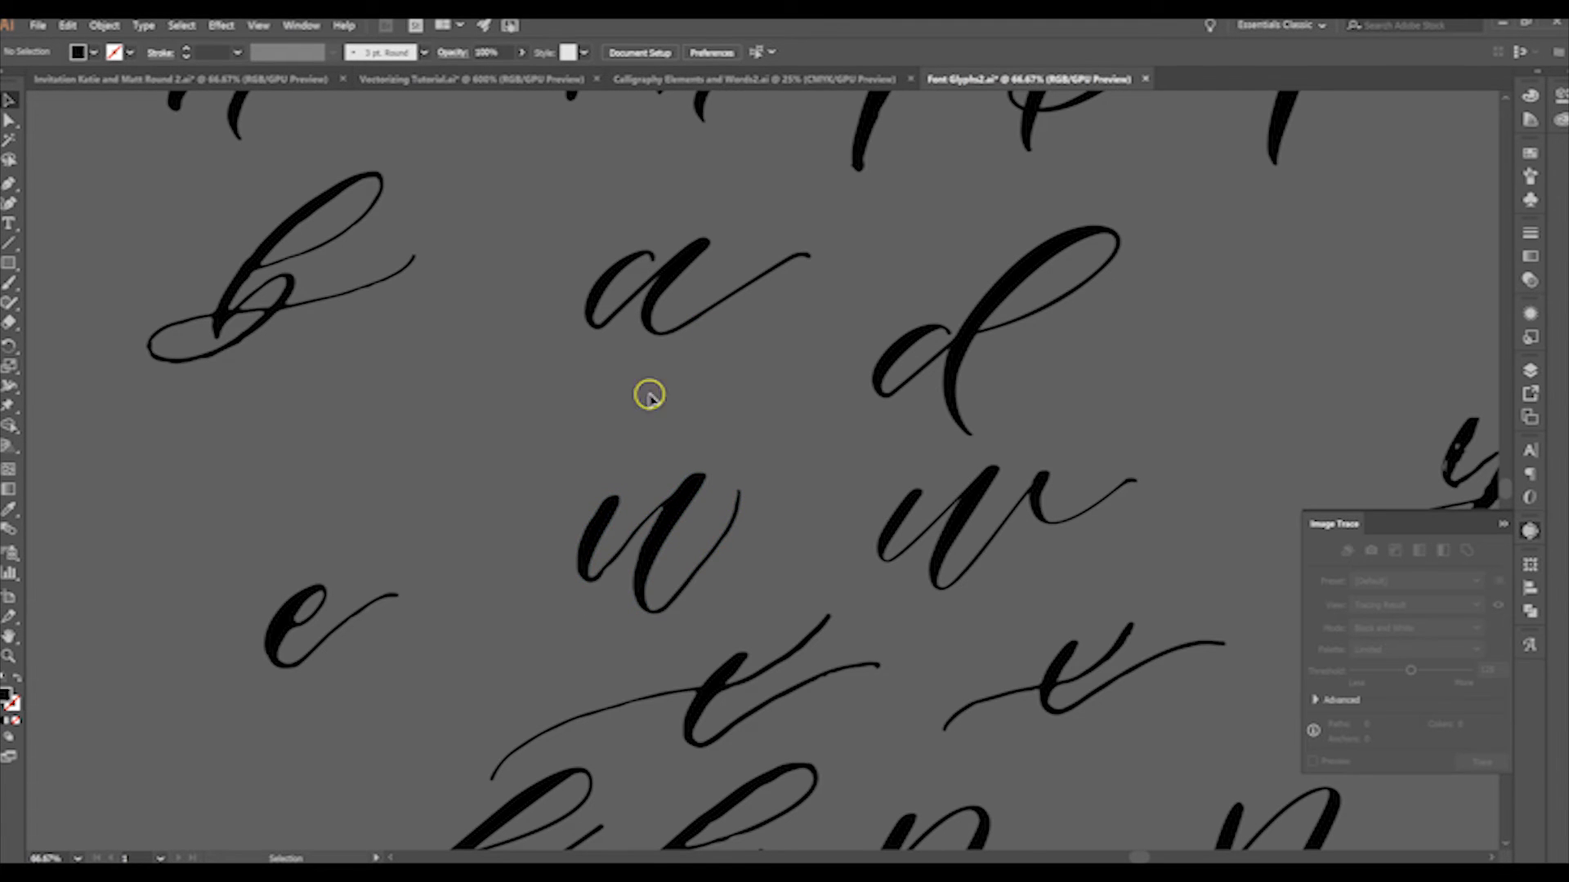
# Return to Vectorizing Tutorial.ai, show the "zi" path's anchor points and remove one from the upper edge of the z's loop
pyautogui.click(463, 79)
pyautogui.scroll(3, 785, 493)
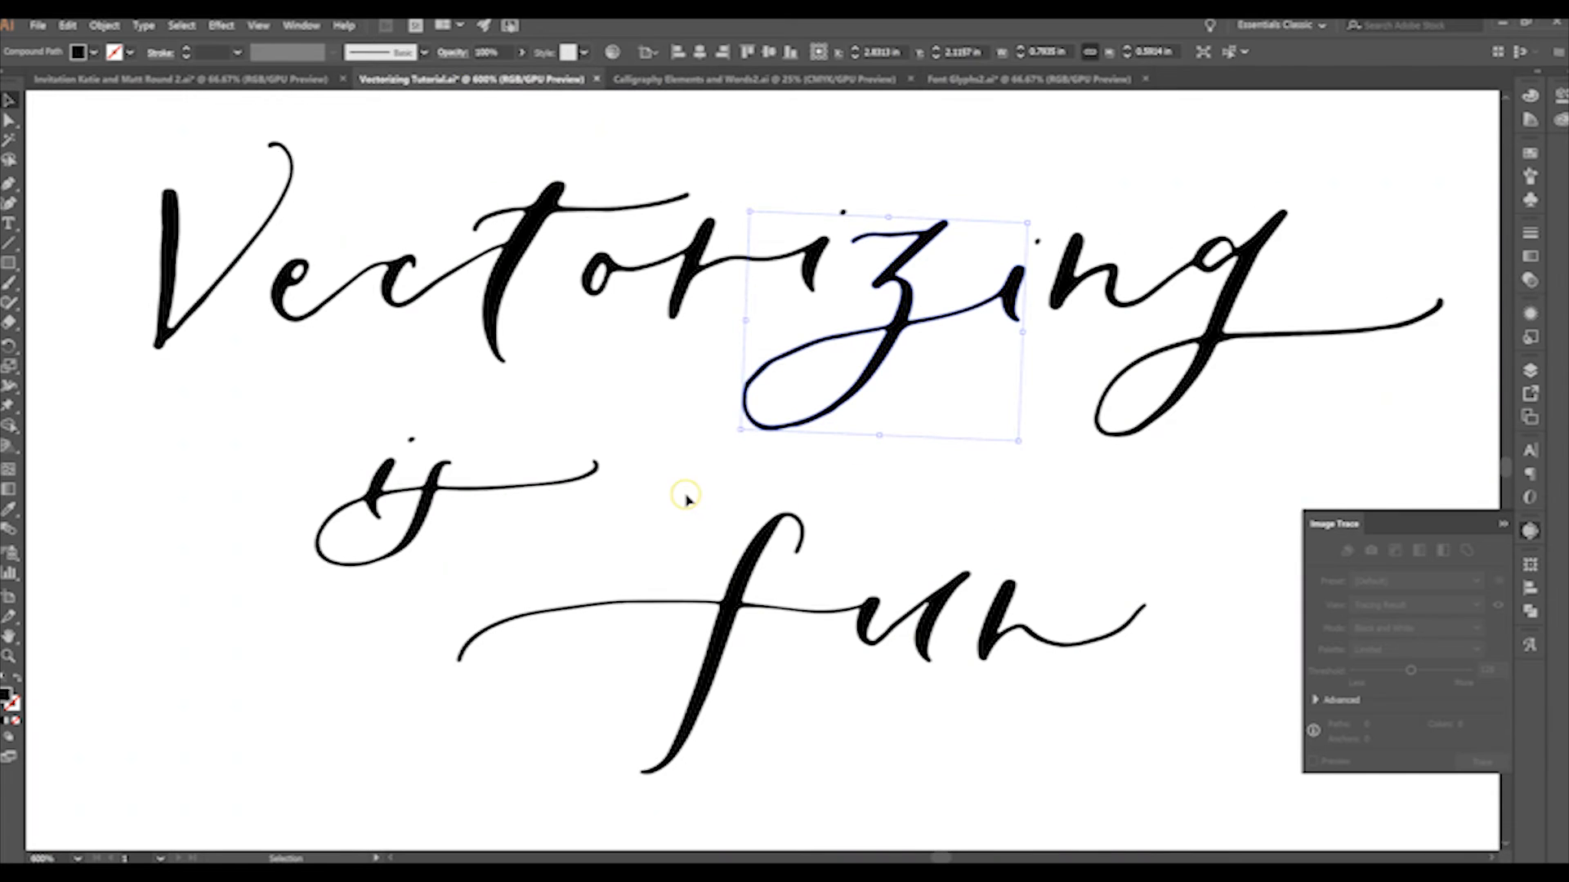
pyautogui.click(897, 394)
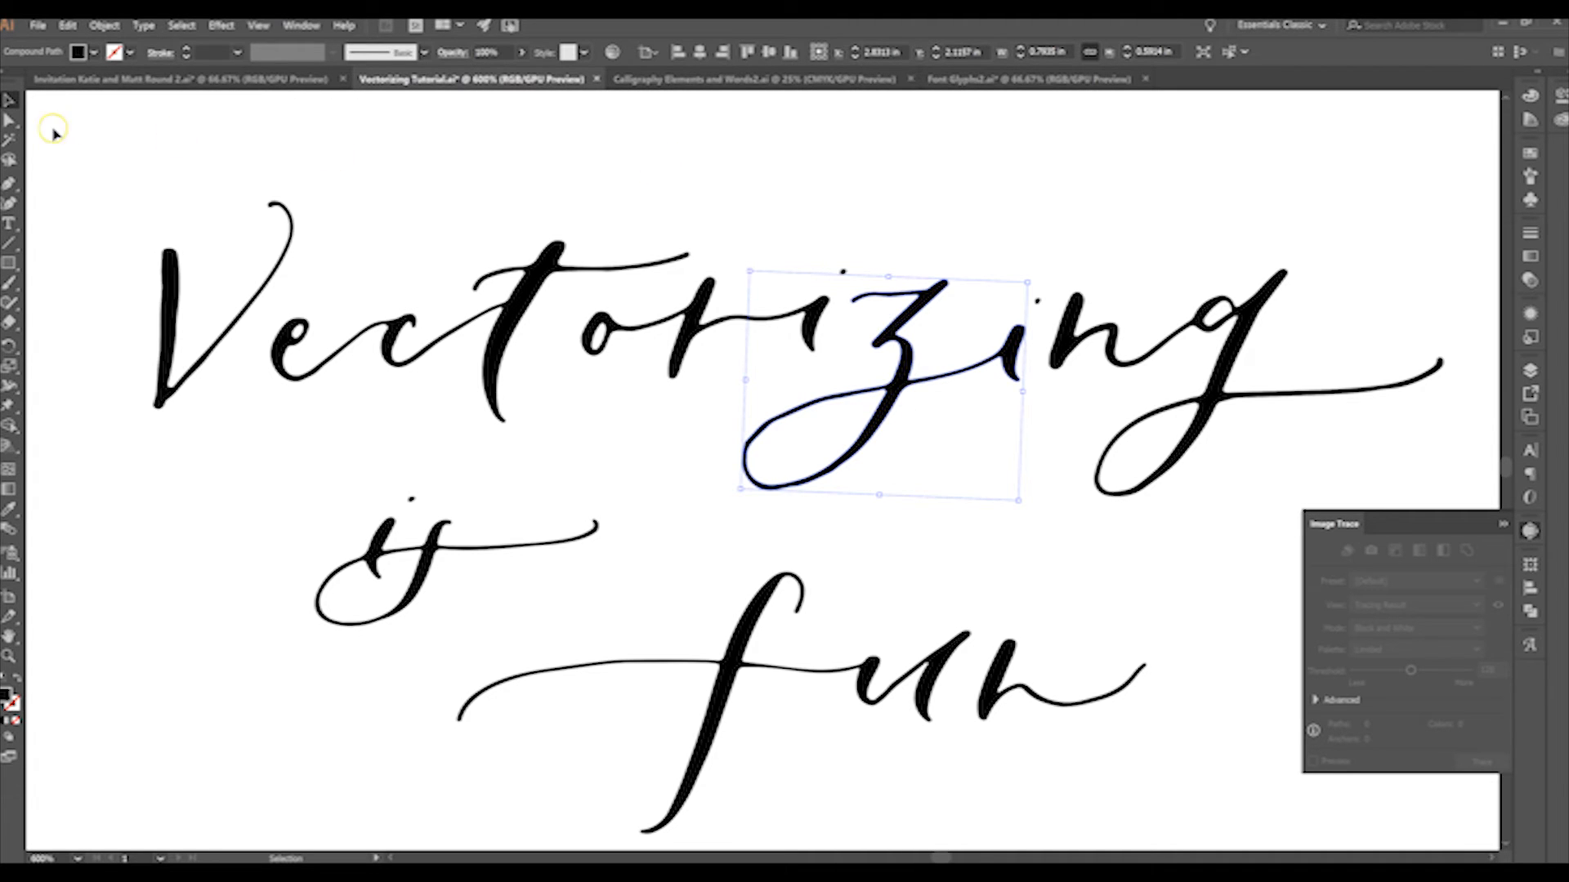
pyautogui.click(9, 120)
pyautogui.click(896, 401)
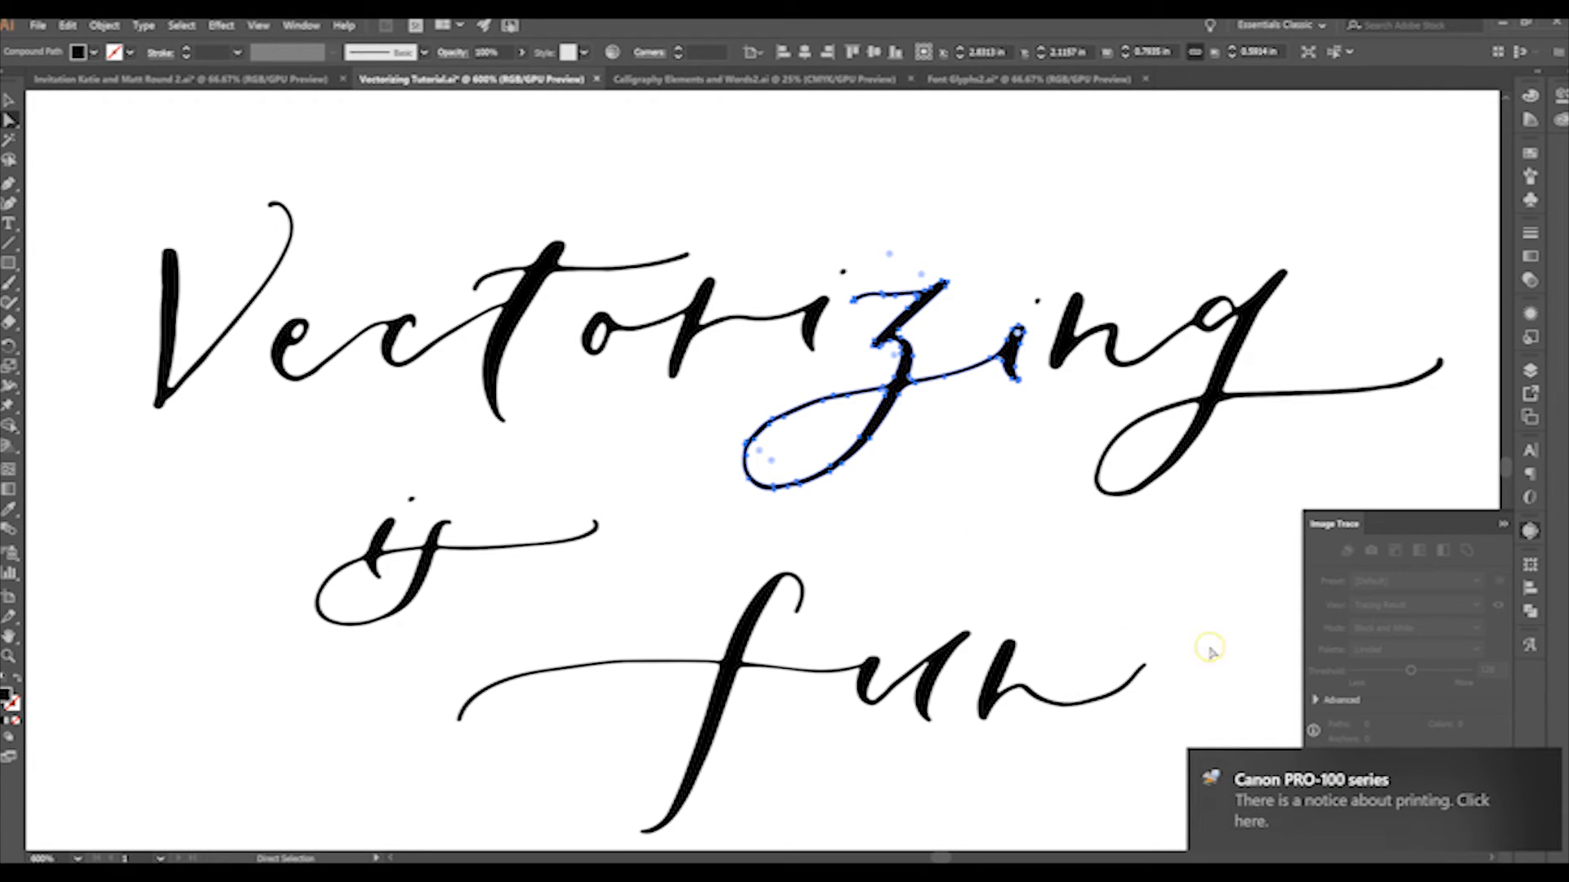
pyautogui.click(1540, 764)
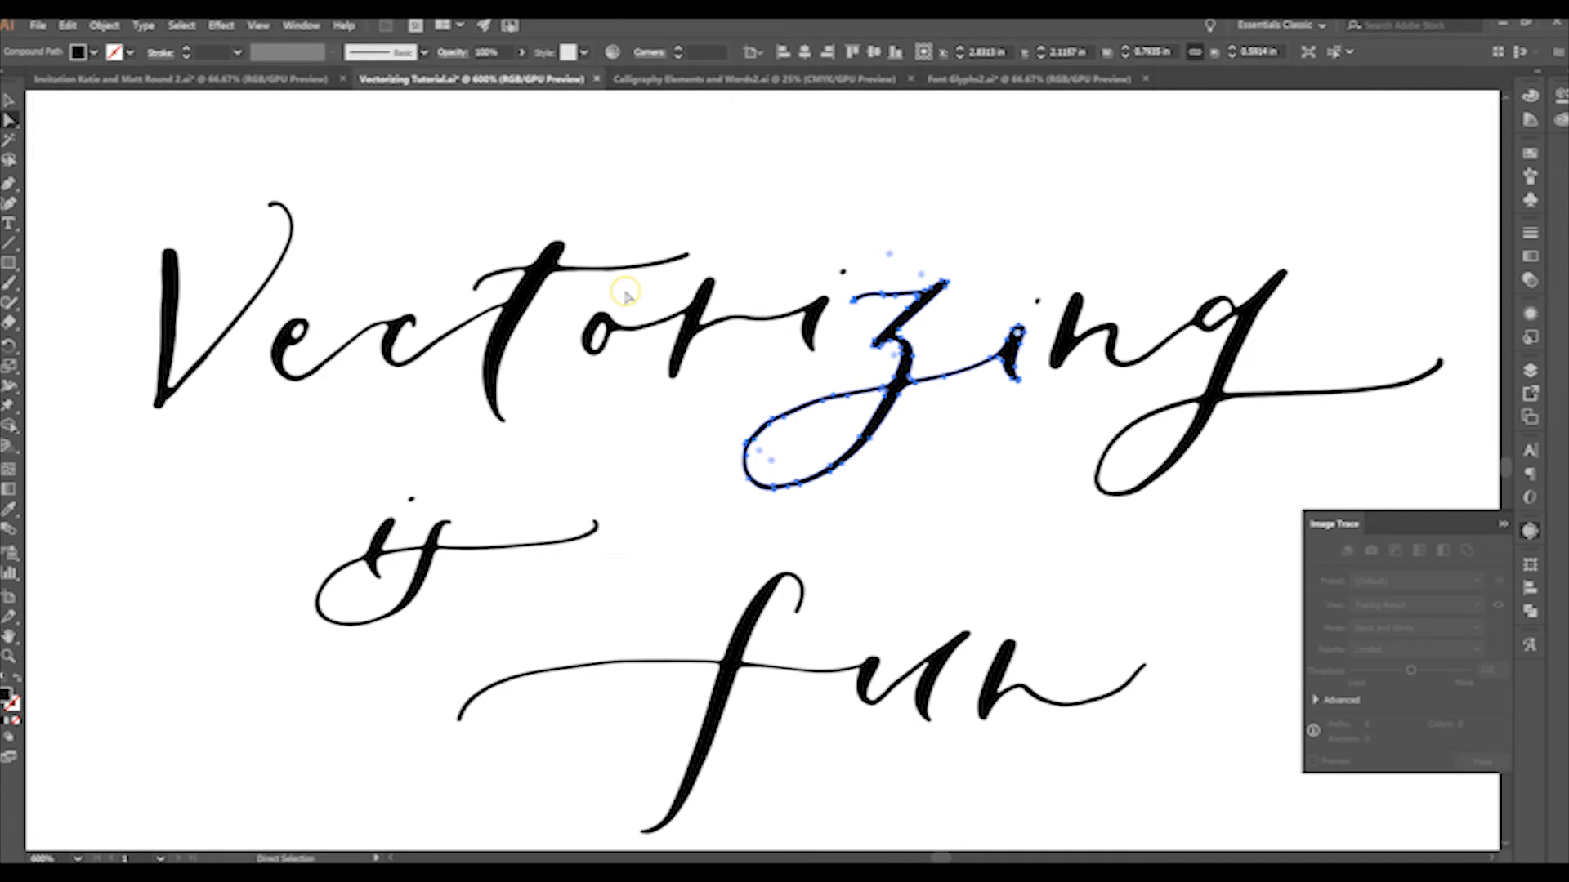
pyautogui.moveTo(834, 396)
pyautogui.mouseDown()
pyautogui.moveTo(824, 378)
pyautogui.moveTo(828, 399)
pyautogui.mouseUp()
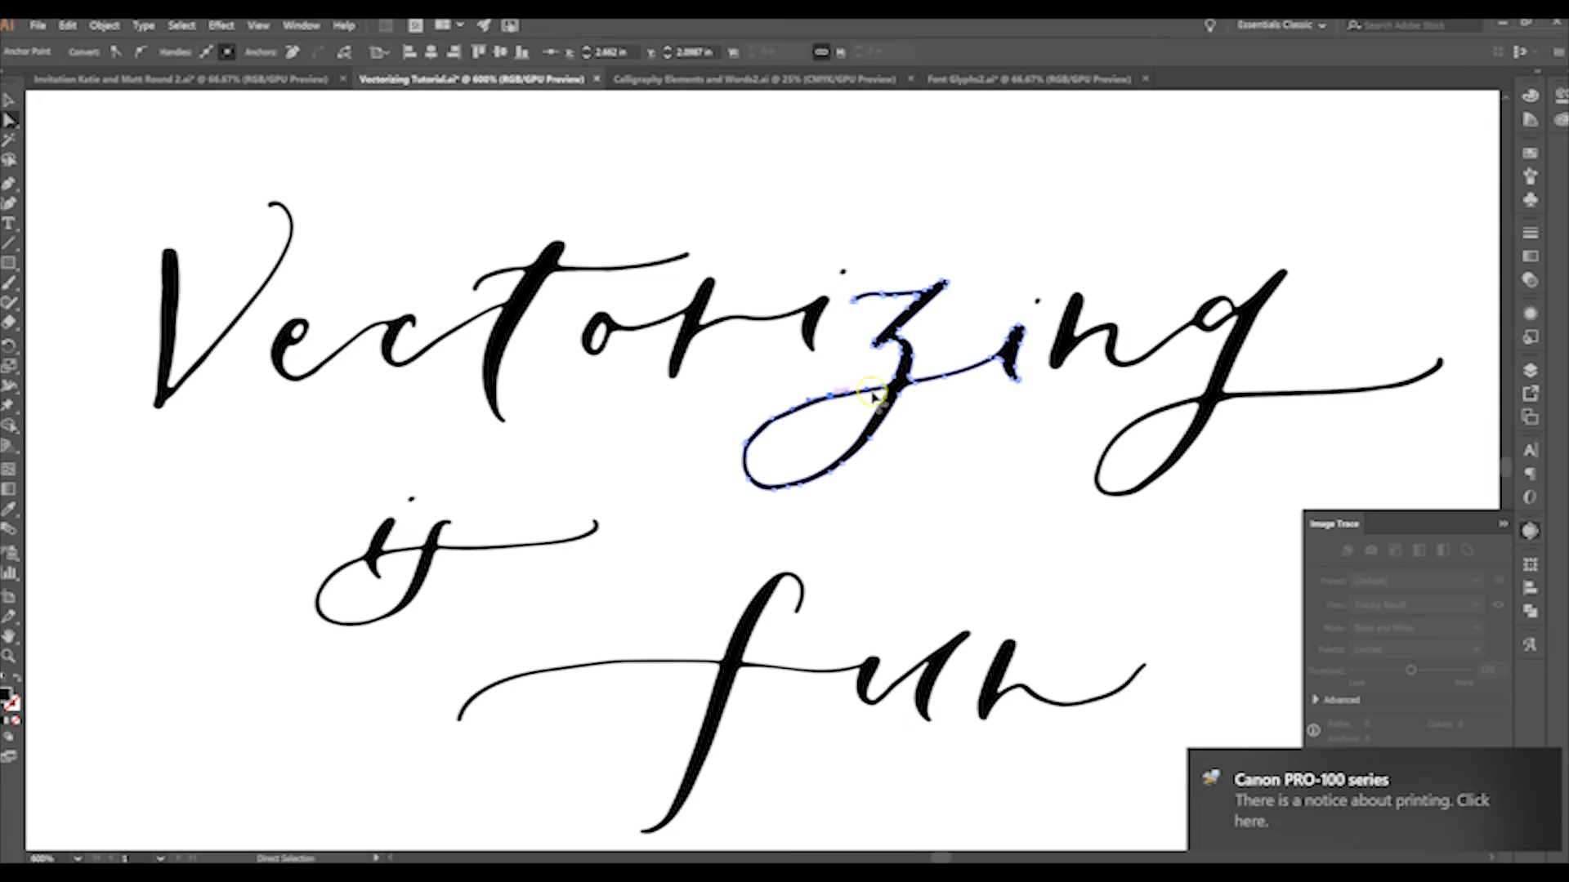
pyautogui.click(291, 54)
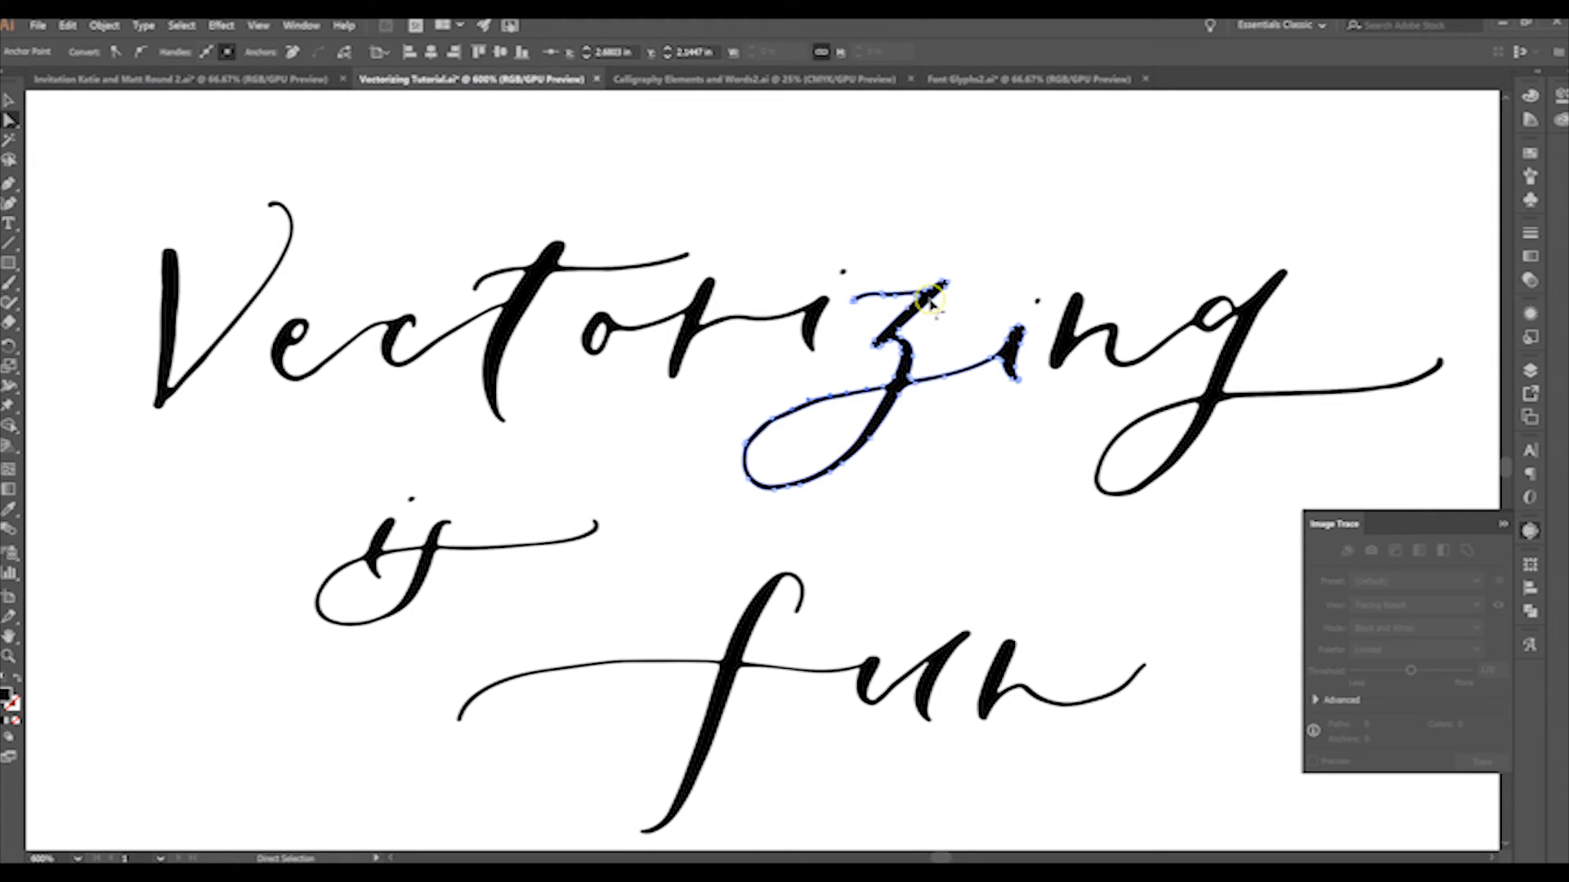
# Convert the anchor point on the lower edge of the z-to-i stroke, beside the z's crossing, to a corner
pyautogui.scroll(2, 963, 359)
pyautogui.scroll(-1, 966, 364)
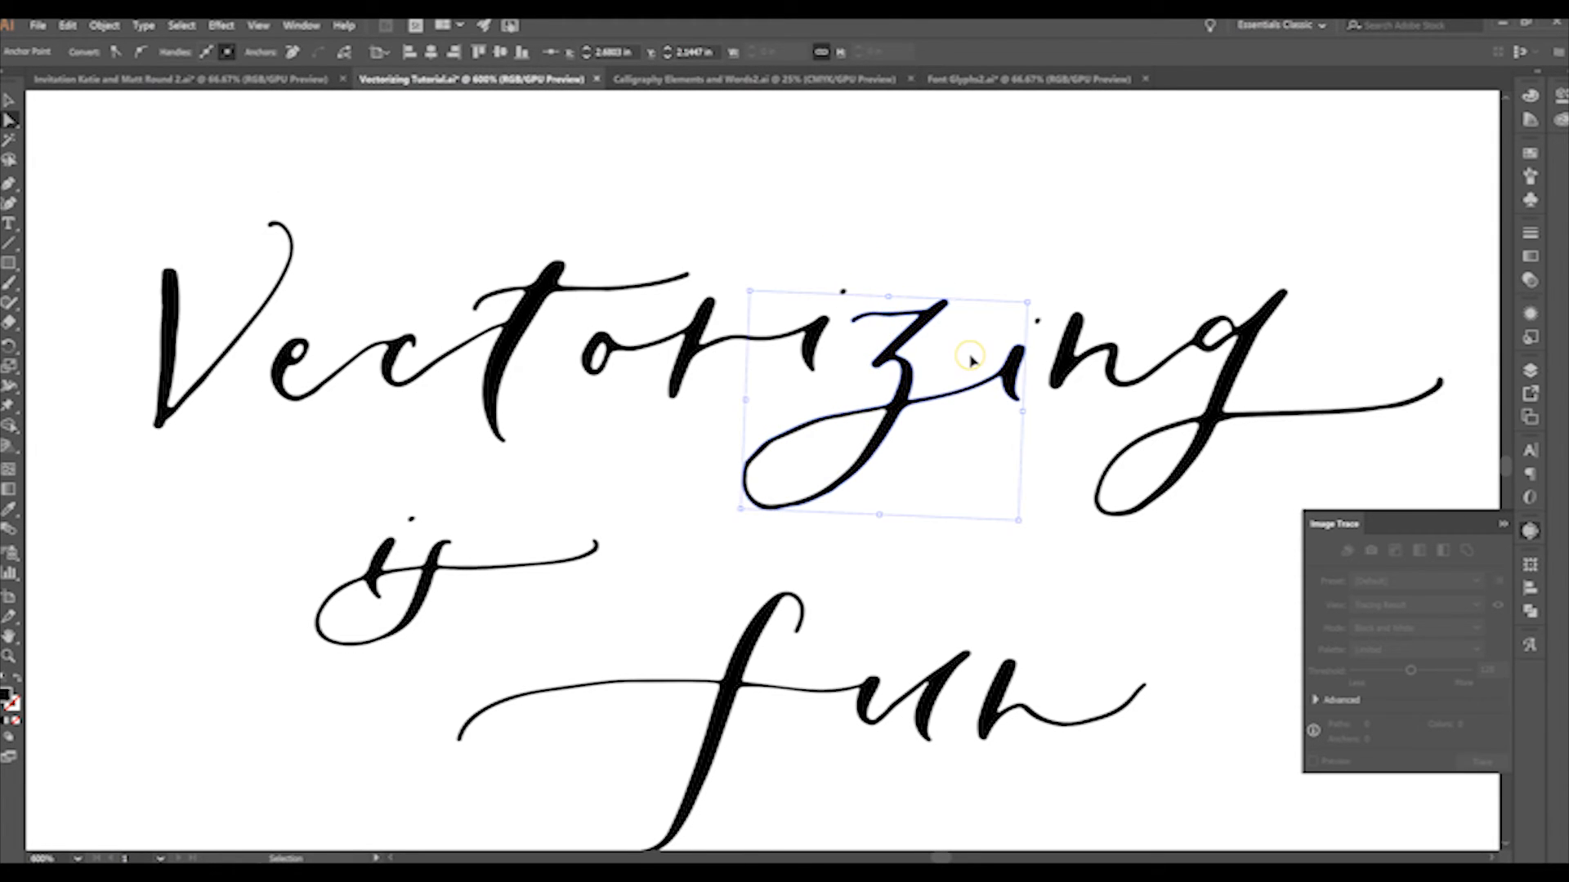
pyautogui.hotkey('ctrl', '+')
pyautogui.hotkey('ctrl', '+')
pyautogui.hotkey('ctrl', '+')
pyautogui.hotkey('ctrl', '+')
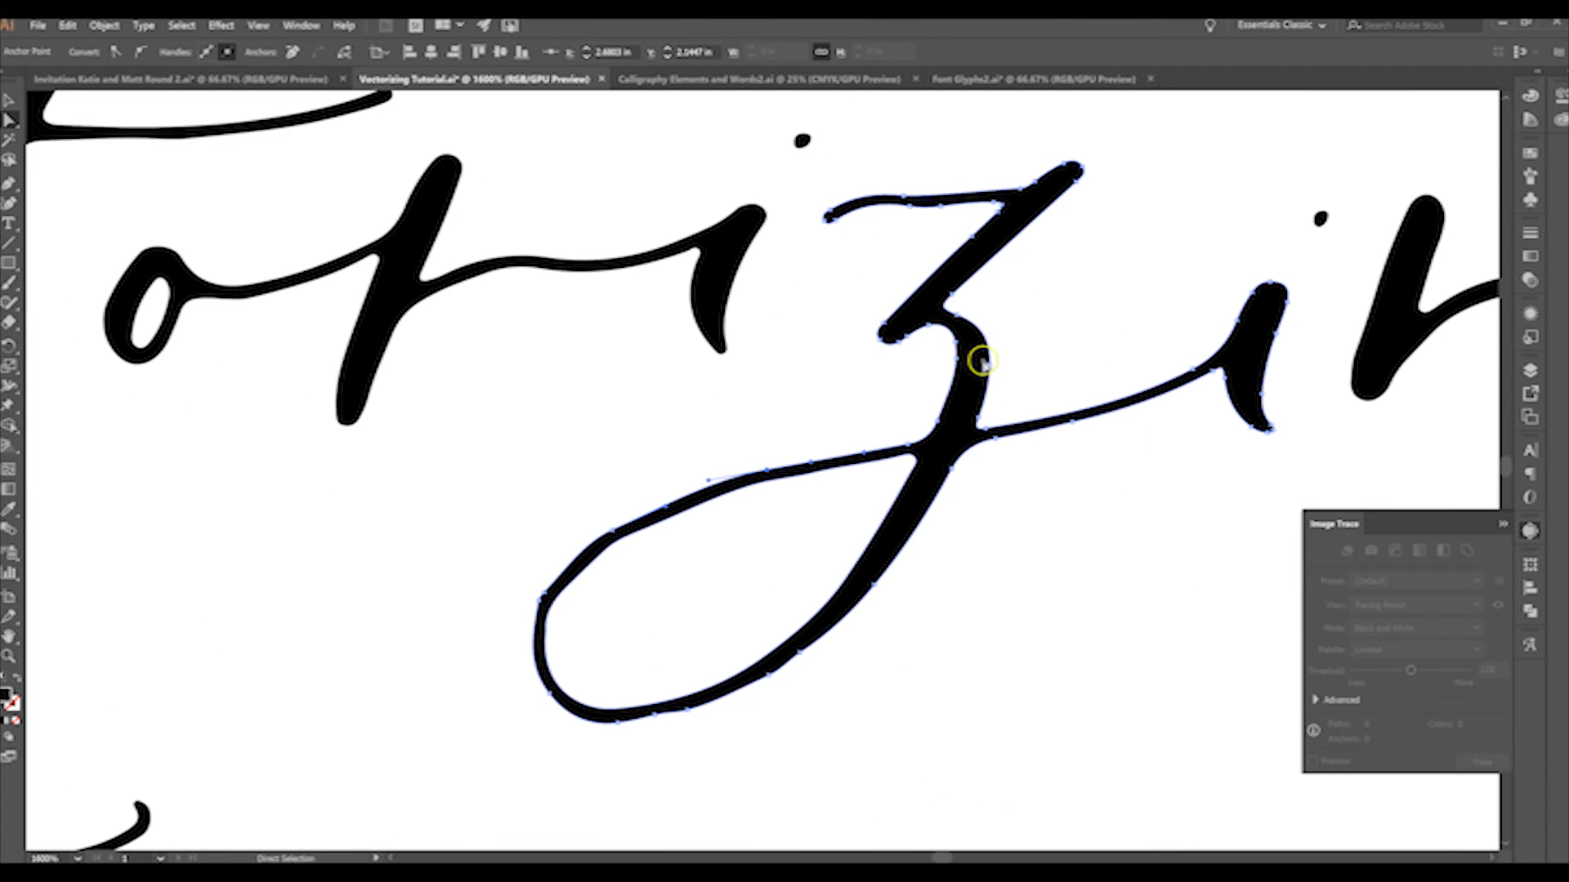
pyautogui.click(974, 363)
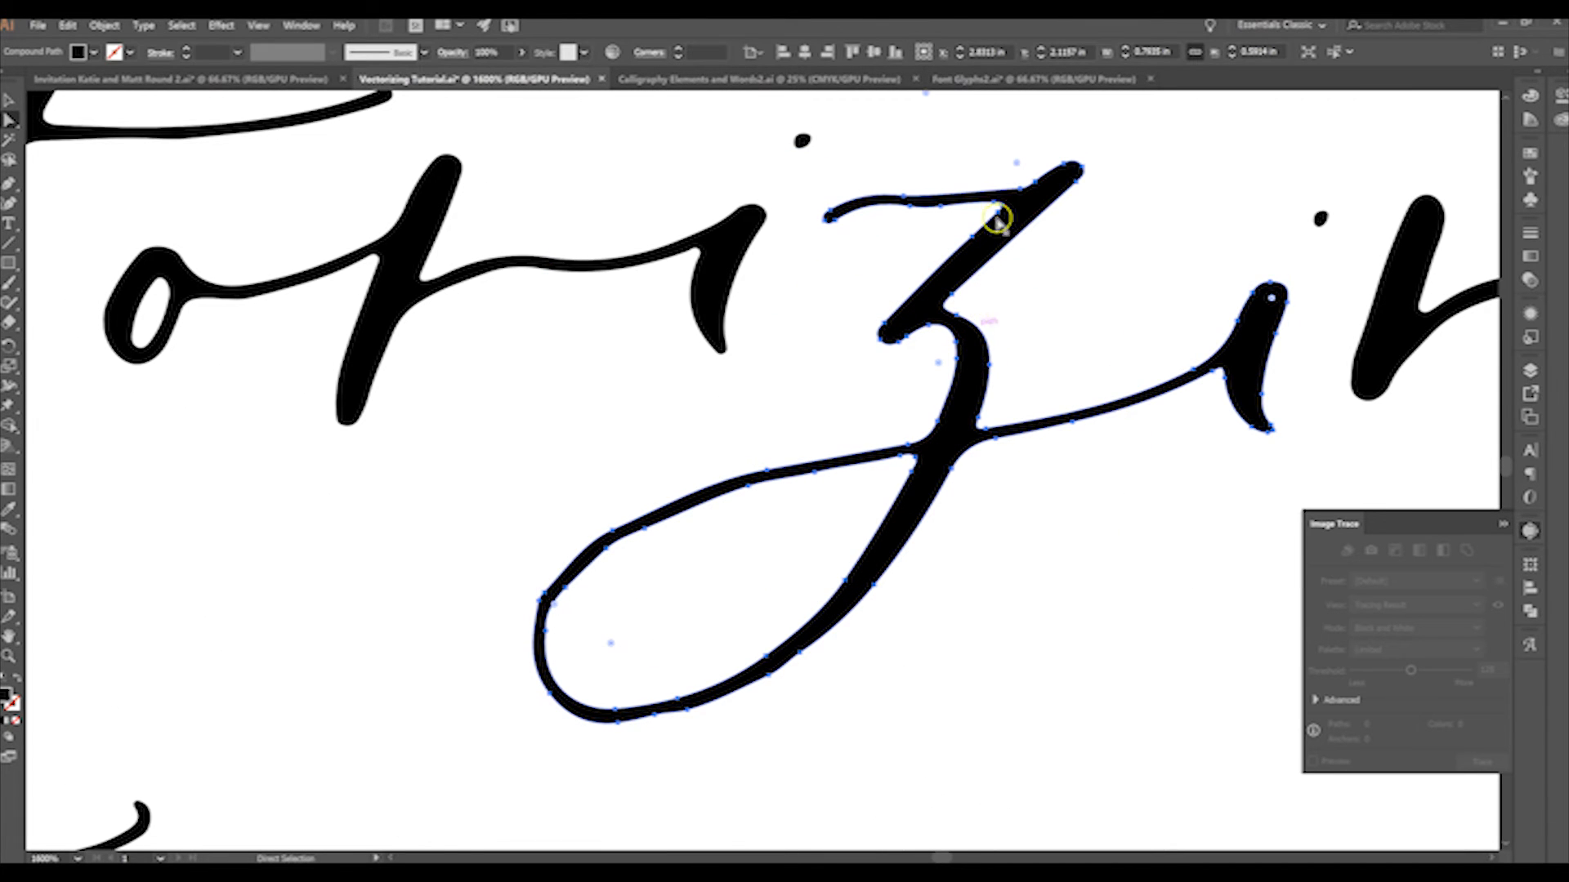
pyautogui.scroll(-1, 909, 482)
pyautogui.click(913, 454)
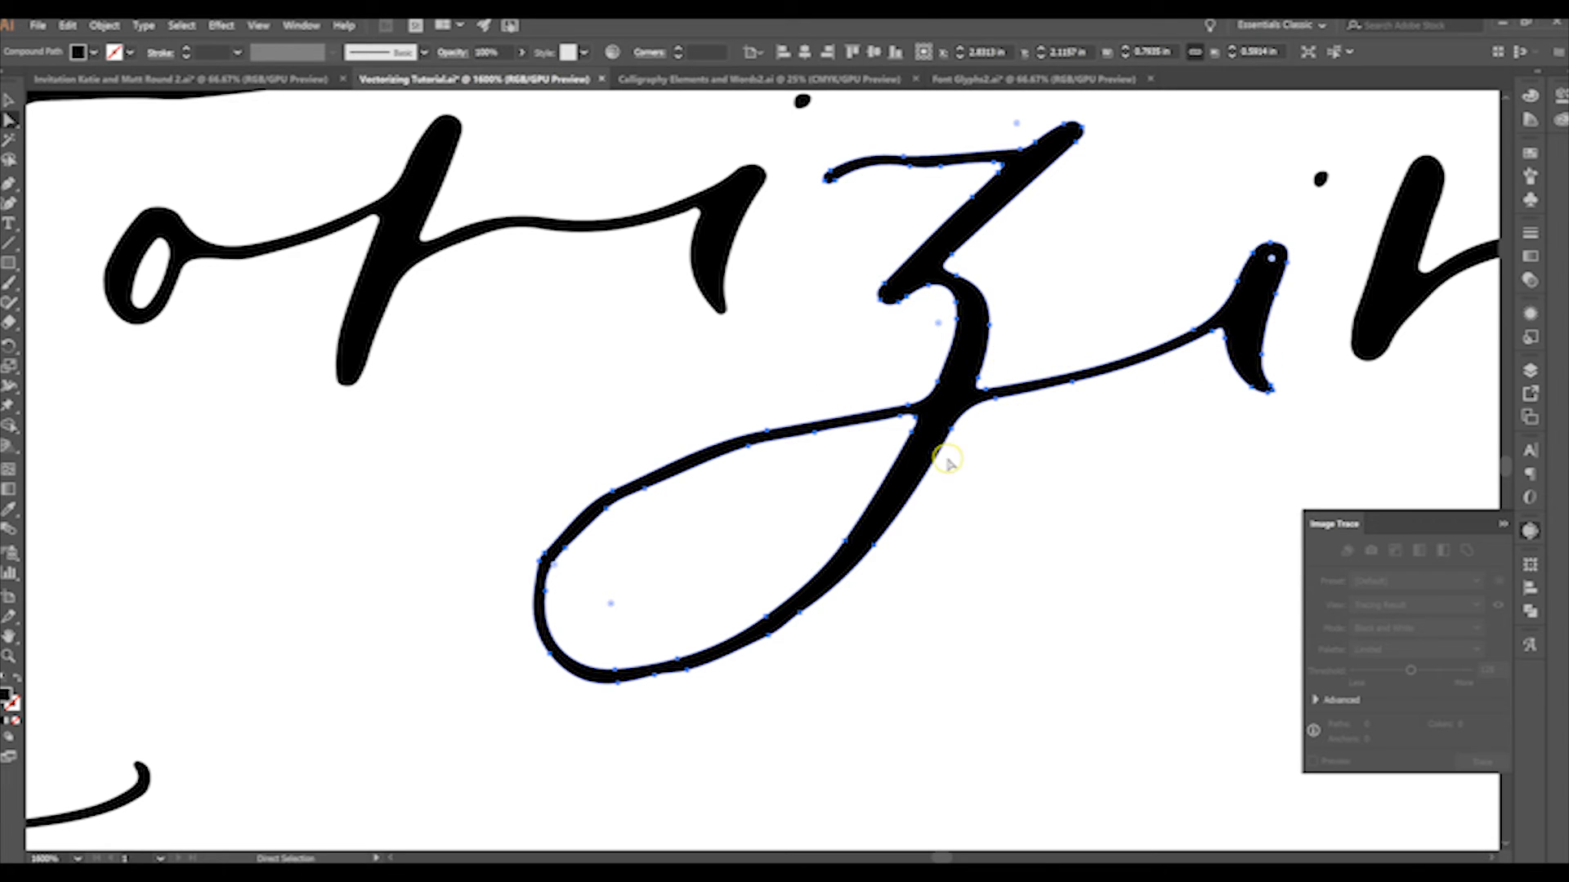
pyautogui.click(995, 400)
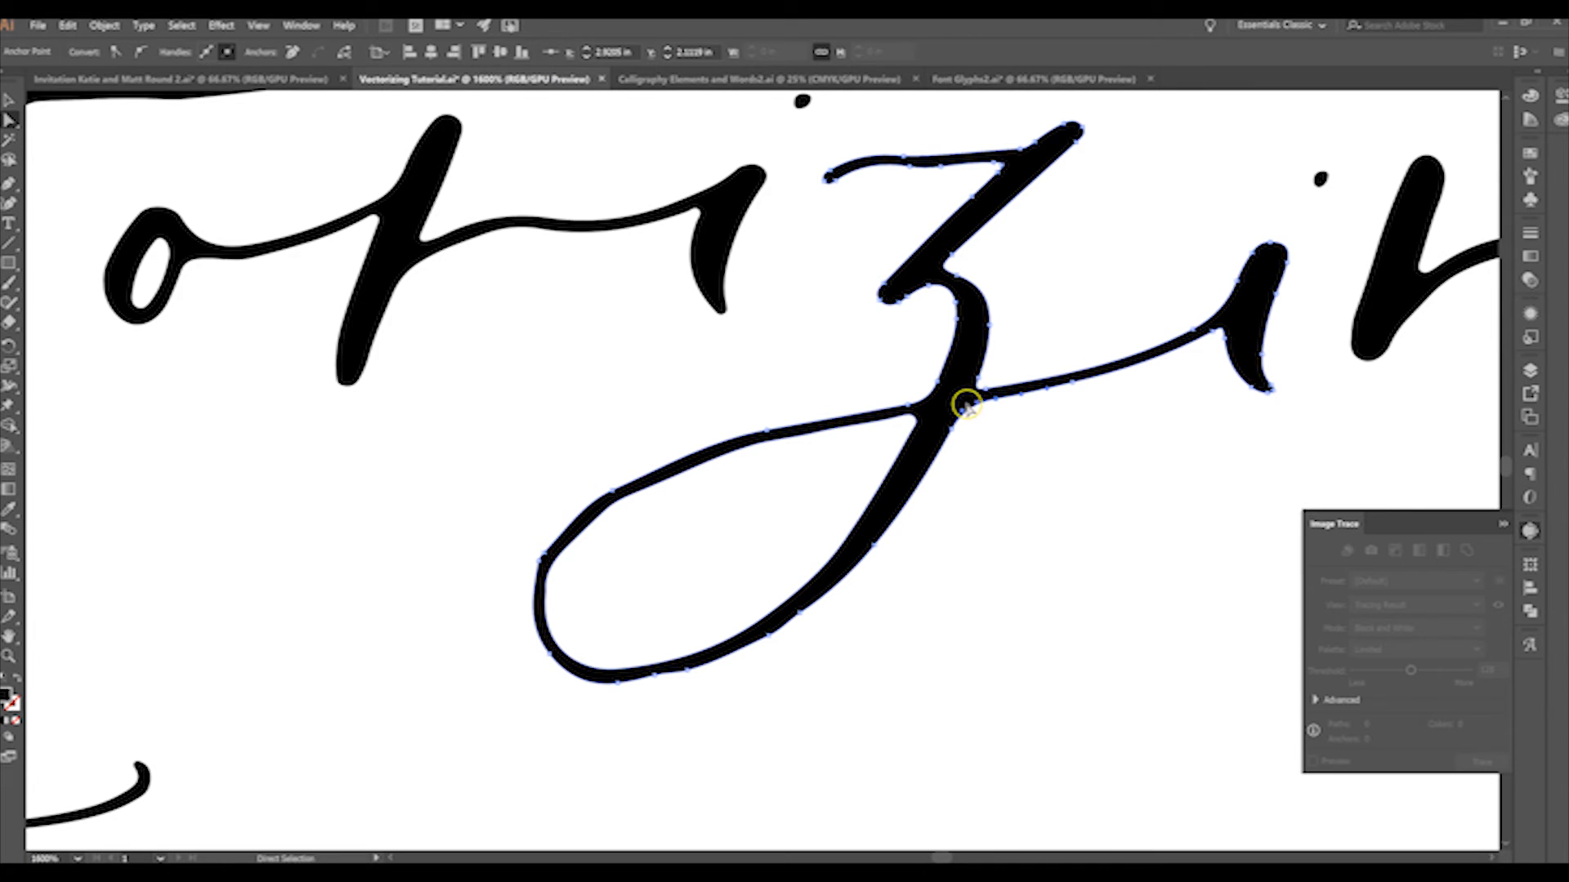
pyautogui.click(117, 52)
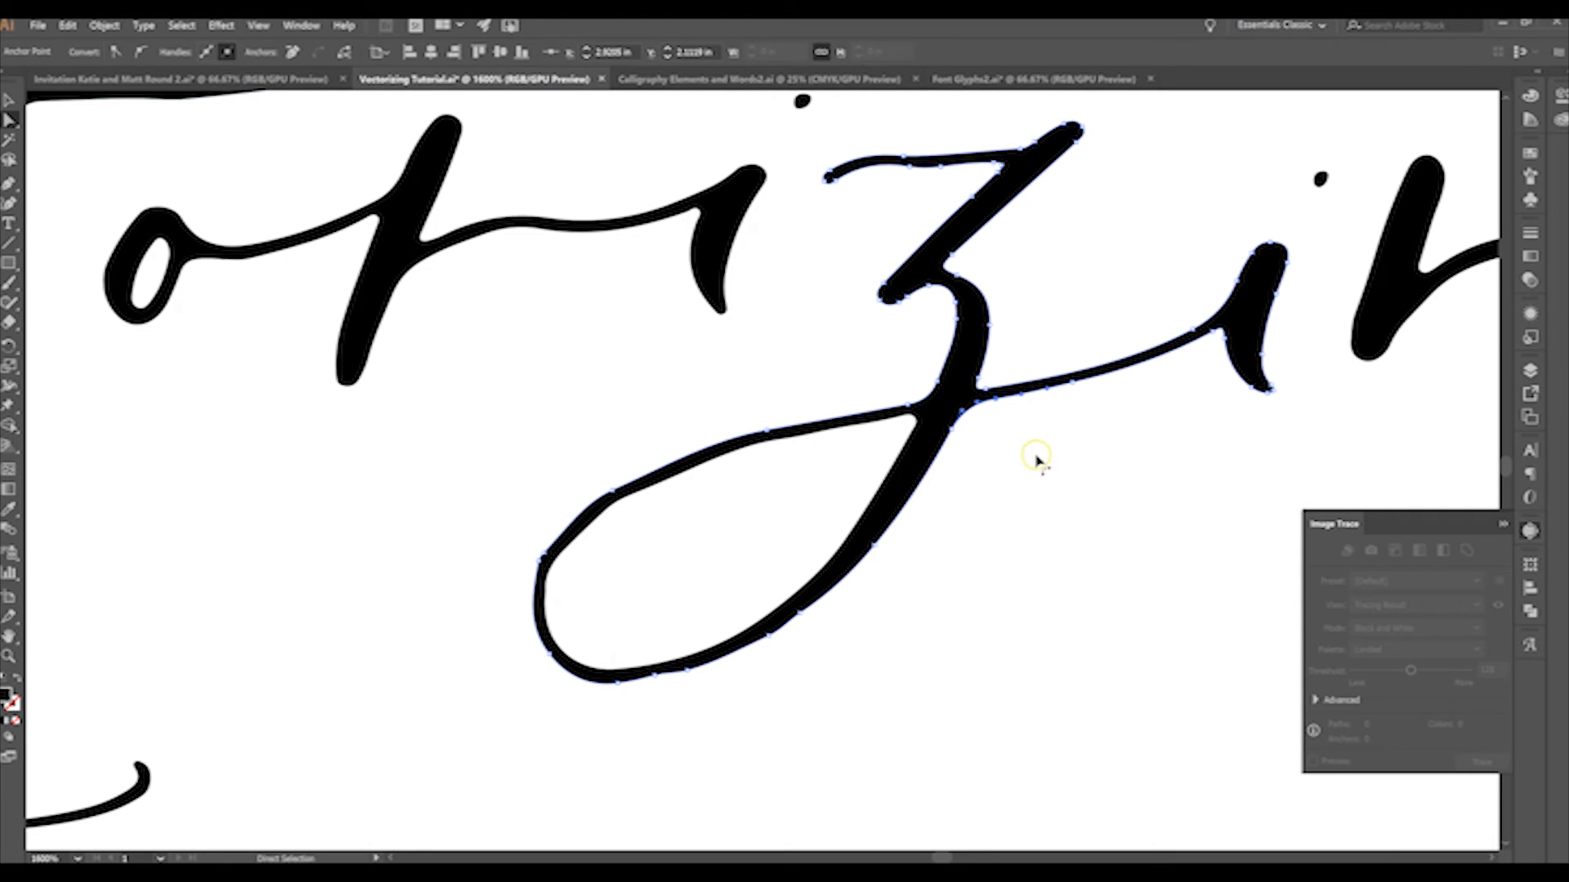
# Move the anchor point beside the z's crossing inward to the downstroke to sharpen the junction
pyautogui.click(998, 399)
pyautogui.moveTo(999, 400); pyautogui.dragTo(966, 417)
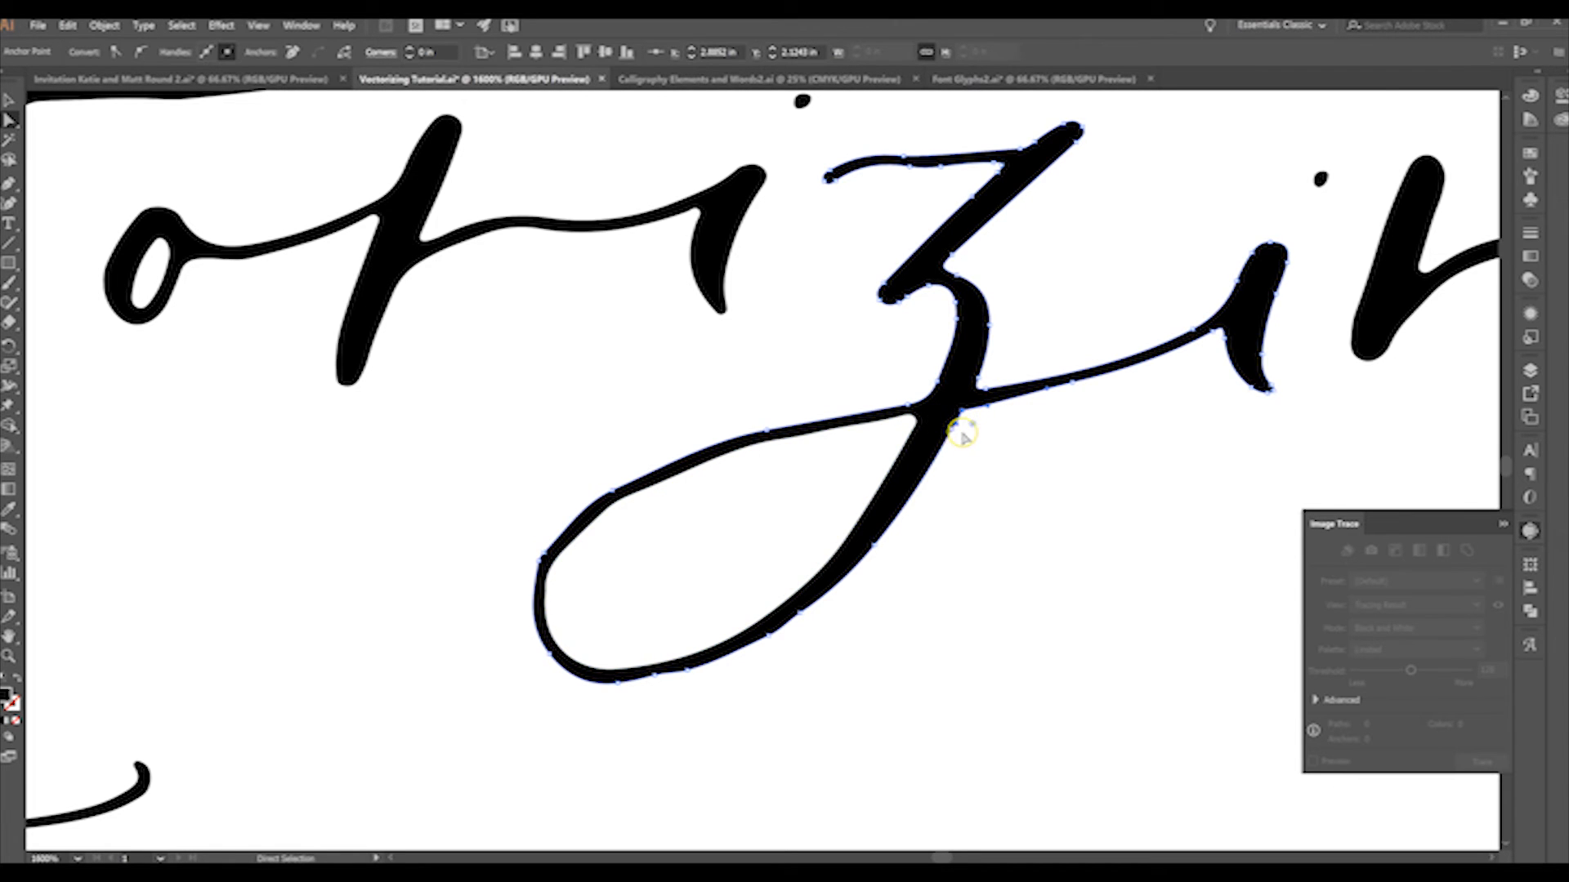
pyautogui.click(995, 409)
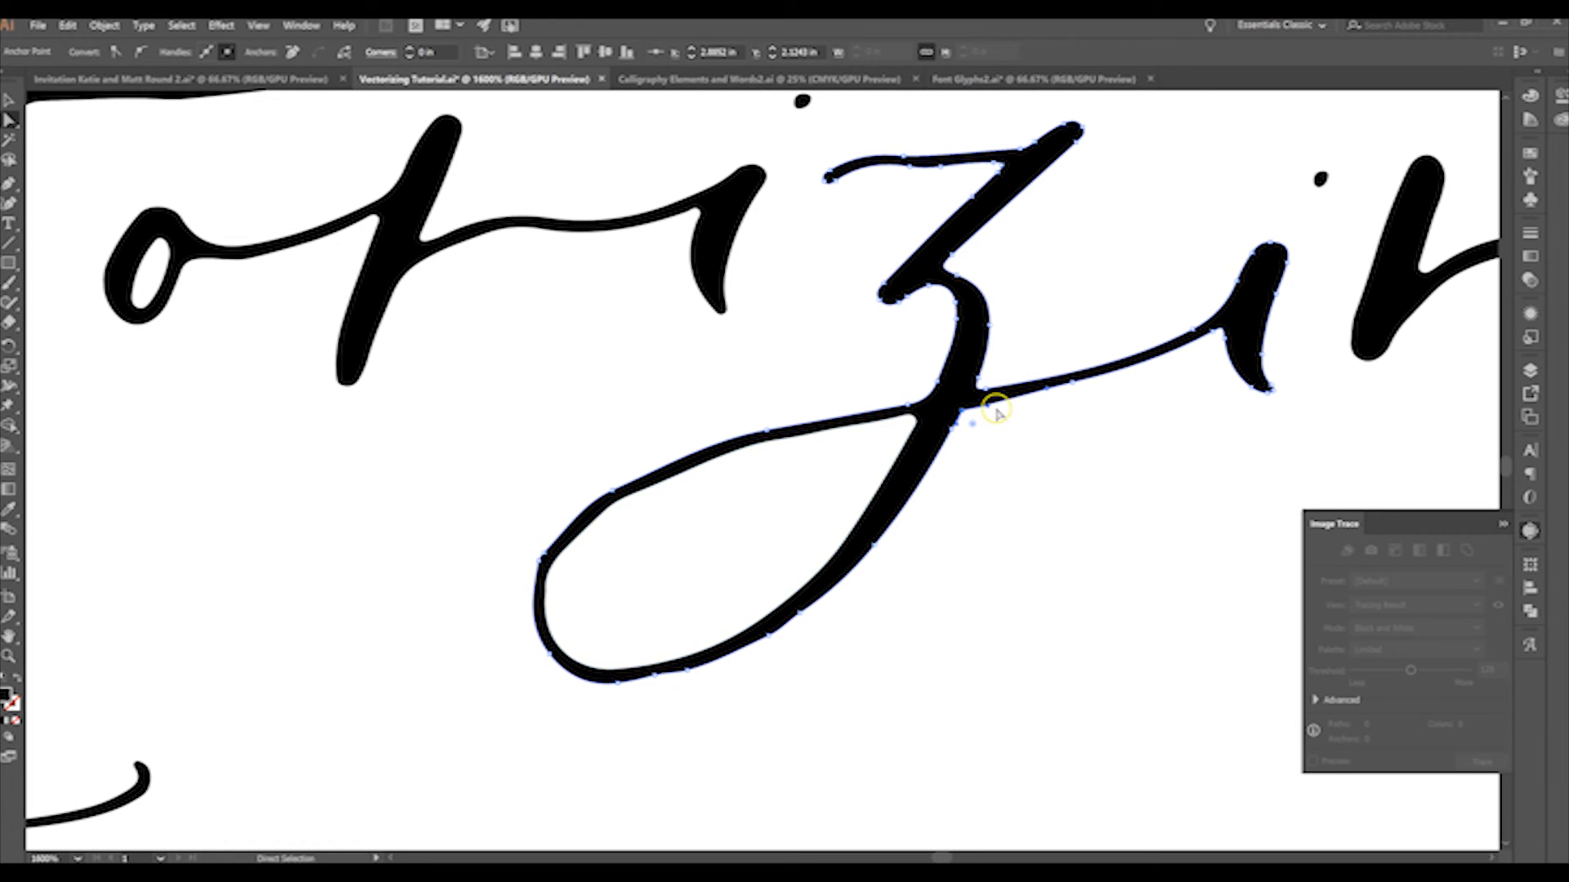
# Remove the anchor point midway along the lower edge of the stroke connecting the z to the i
pyautogui.click(1053, 387)
pyautogui.moveTo(1054, 388); pyautogui.dragTo(1040, 402)
pyautogui.click(1077, 386)
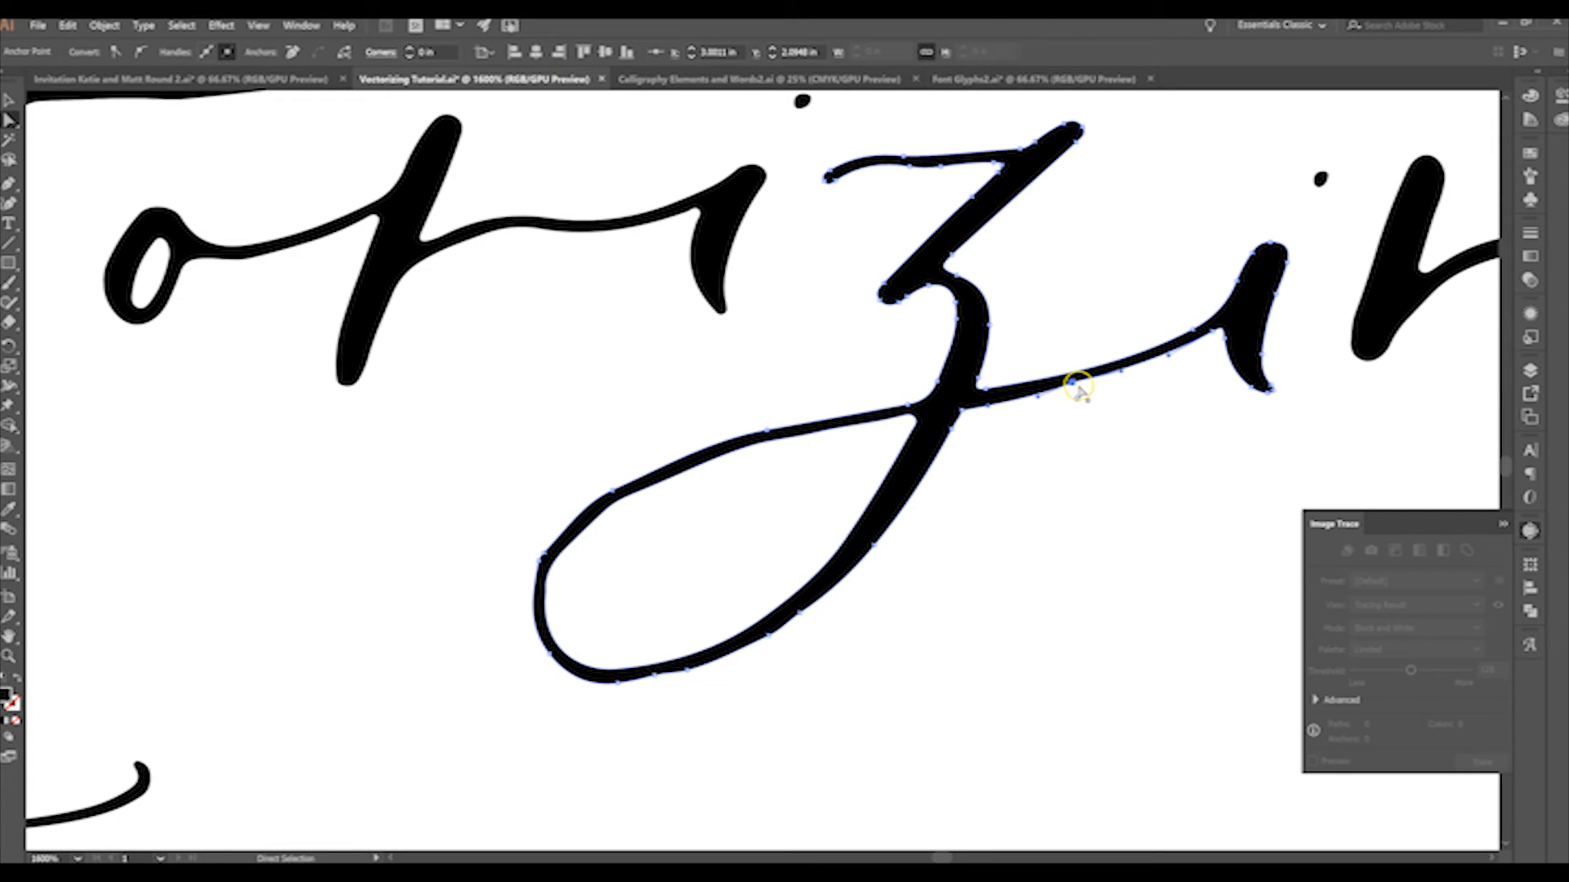
pyautogui.click(294, 51)
# Move the anchor point where the connecting stroke's lower edge meets the i inward to the i's stem to sharpen the junction
pyautogui.click(1209, 355)
pyautogui.click(1223, 327)
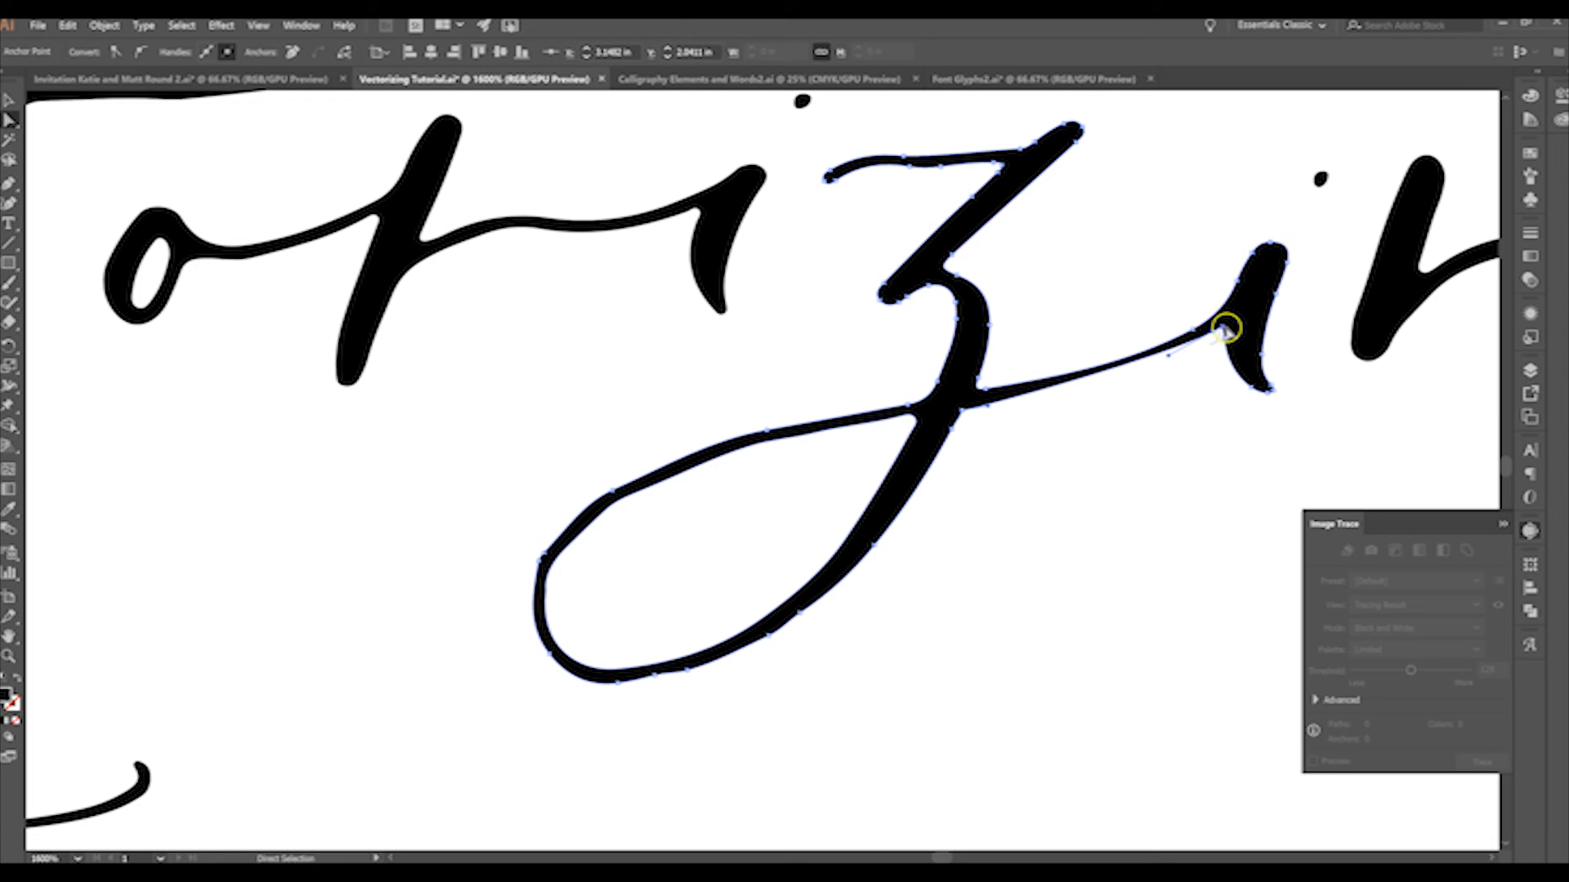
pyautogui.moveTo(1224, 327); pyautogui.dragTo(1233, 313)
pyautogui.click(1216, 341)
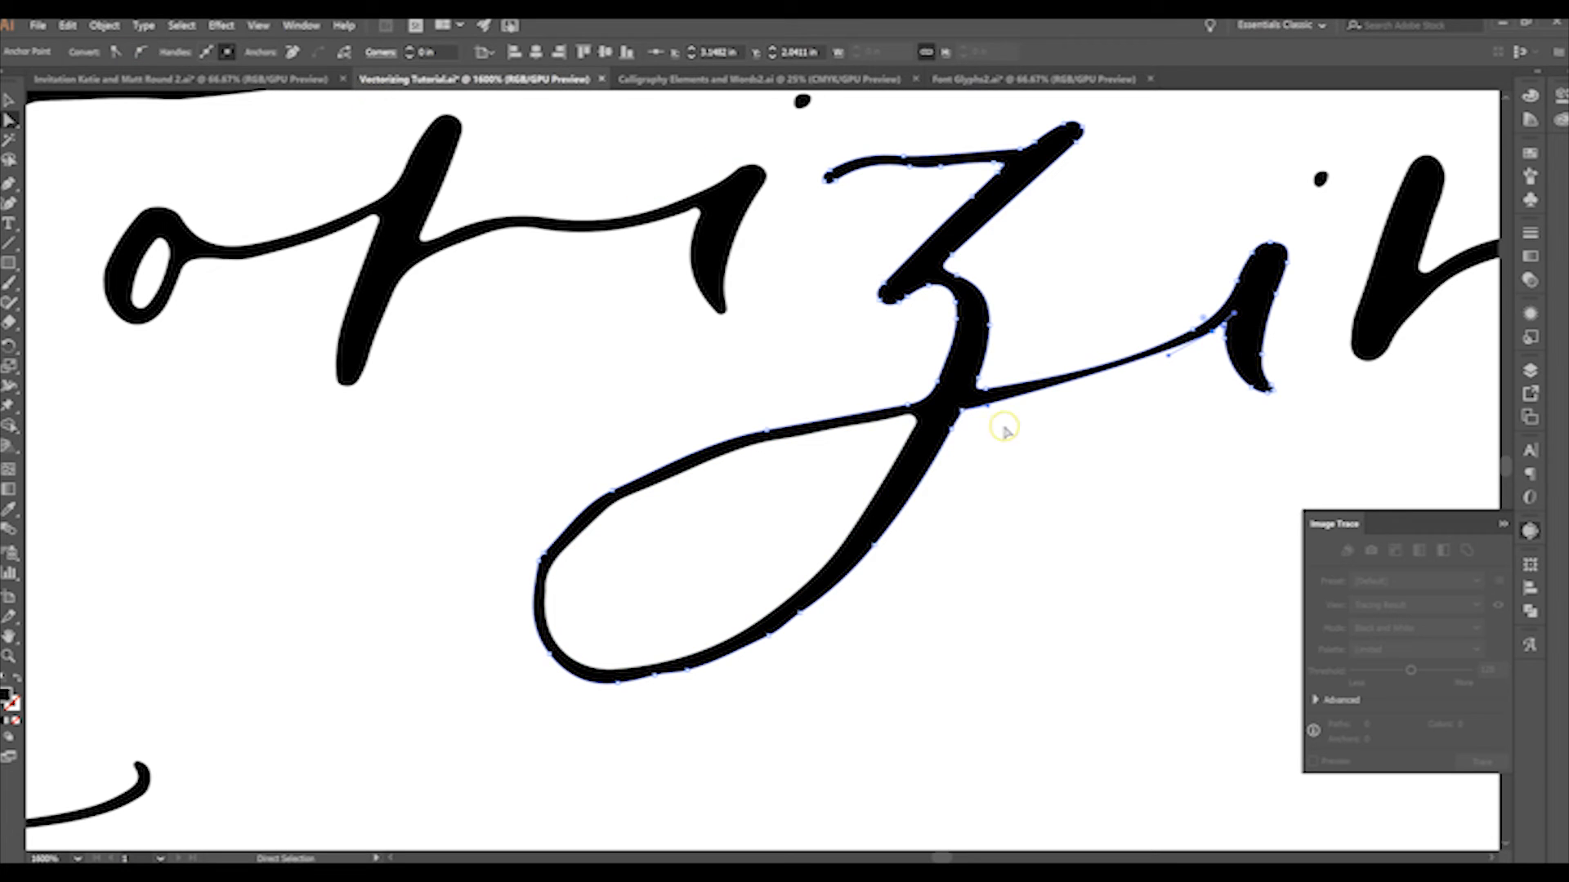
# Lengthen the direction handle of the anchor point on the z loop's upper edge toward the crossing
pyautogui.click(767, 430)
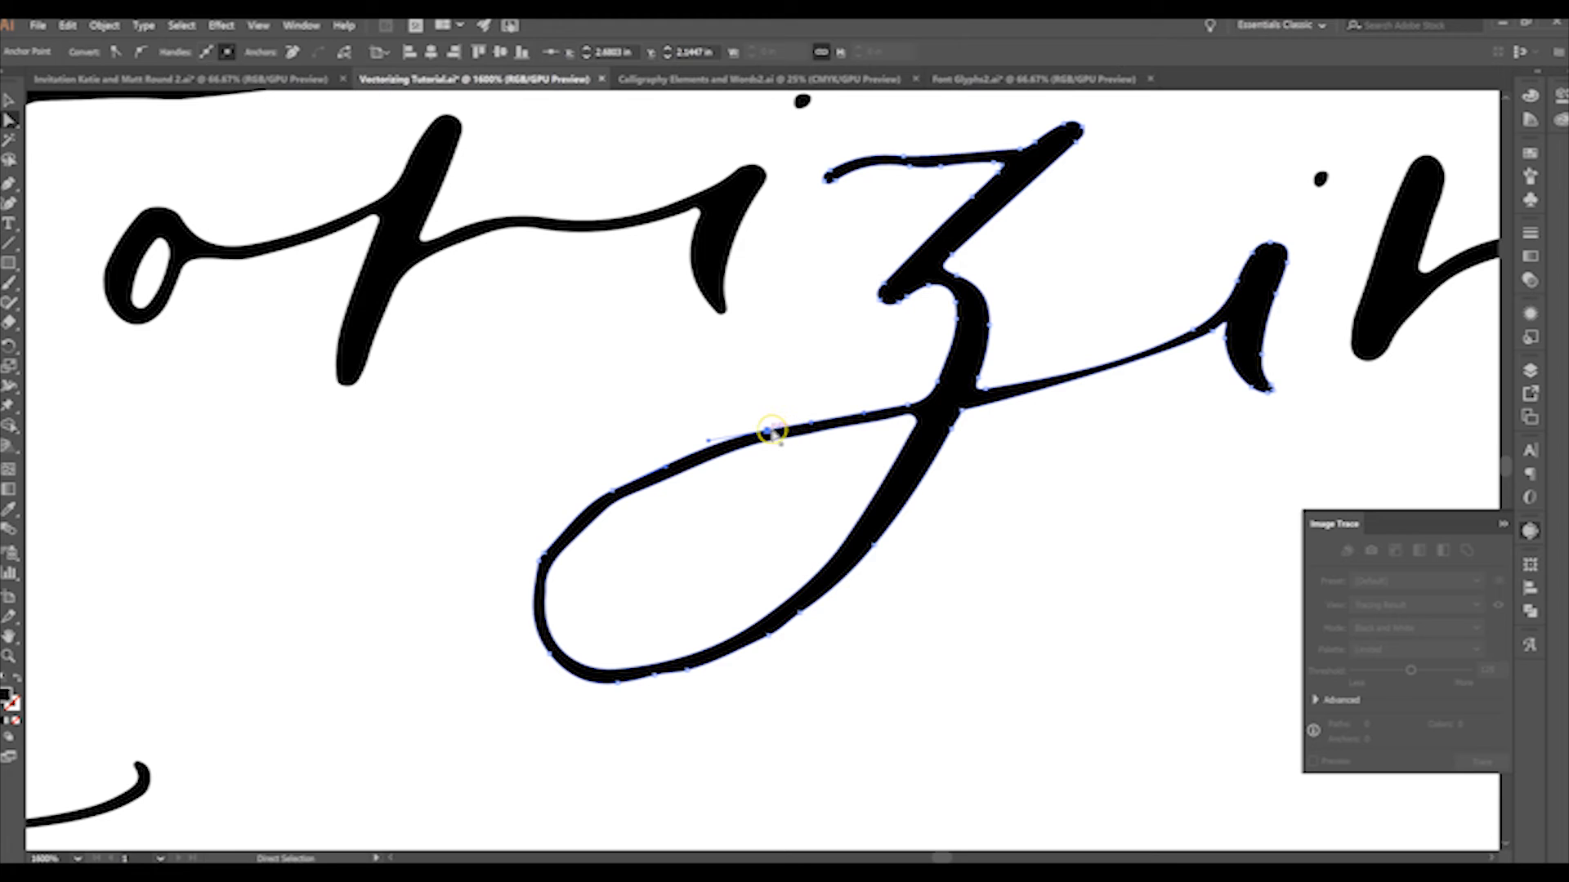
pyautogui.moveTo(761, 434)
pyautogui.mouseDown()
pyautogui.moveTo(816, 427)
pyautogui.moveTo(802, 409)
pyautogui.moveTo(832, 419)
pyautogui.mouseUp()
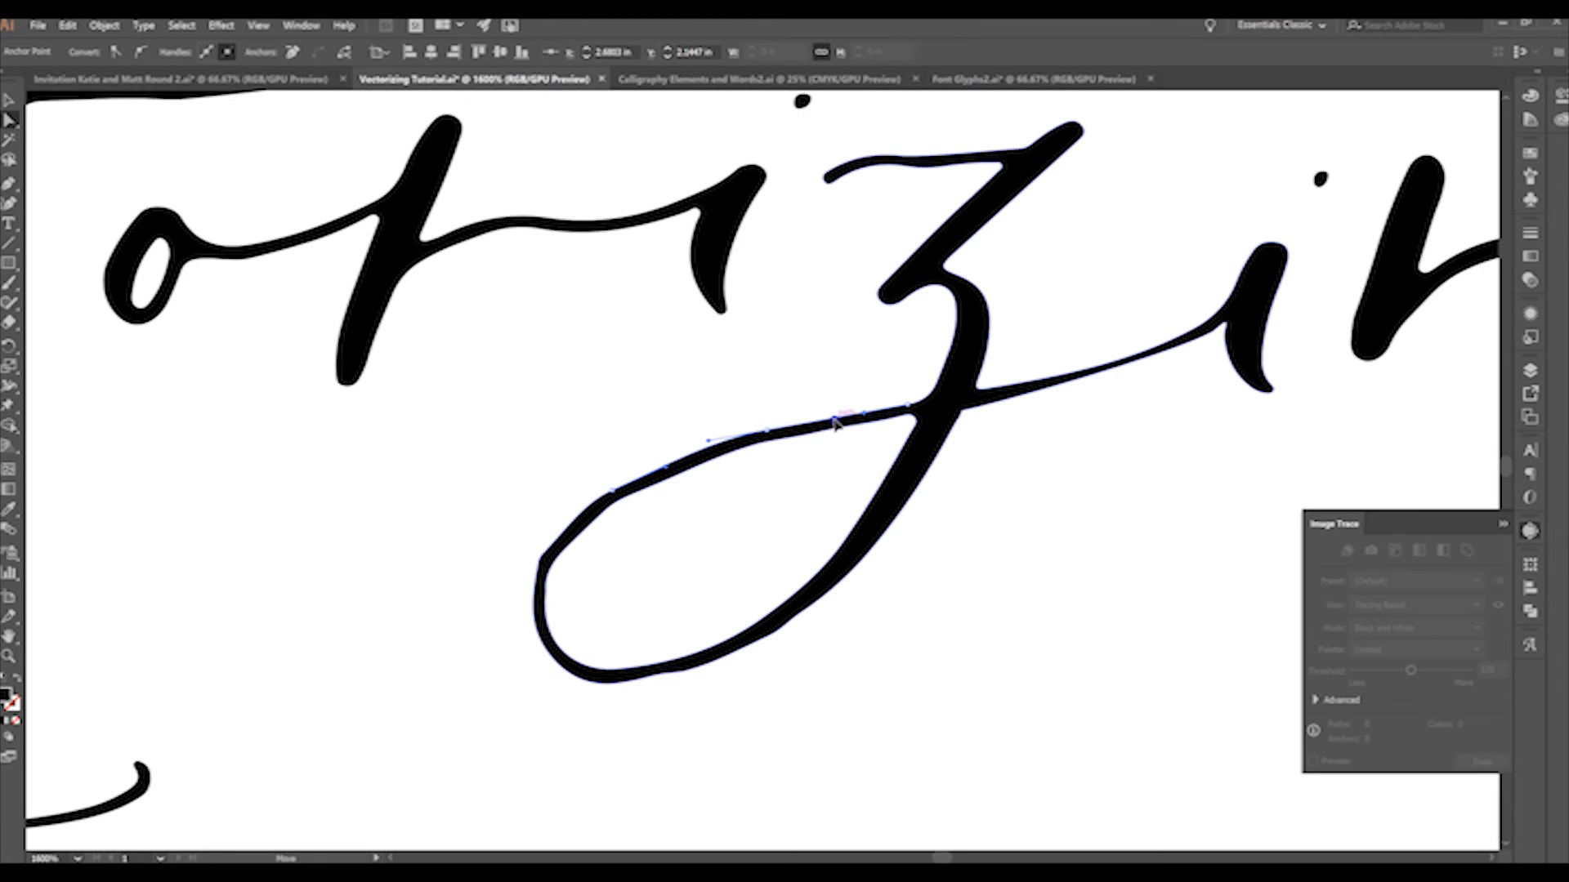
pyautogui.click(762, 424)
pyautogui.moveTo(762, 424)
pyautogui.mouseDown()
pyautogui.moveTo(831, 420)
pyautogui.moveTo(804, 393)
pyautogui.moveTo(820, 452)
pyautogui.moveTo(812, 406)
pyautogui.moveTo(826, 420)
pyautogui.mouseUp()
pyautogui.click(805, 419)
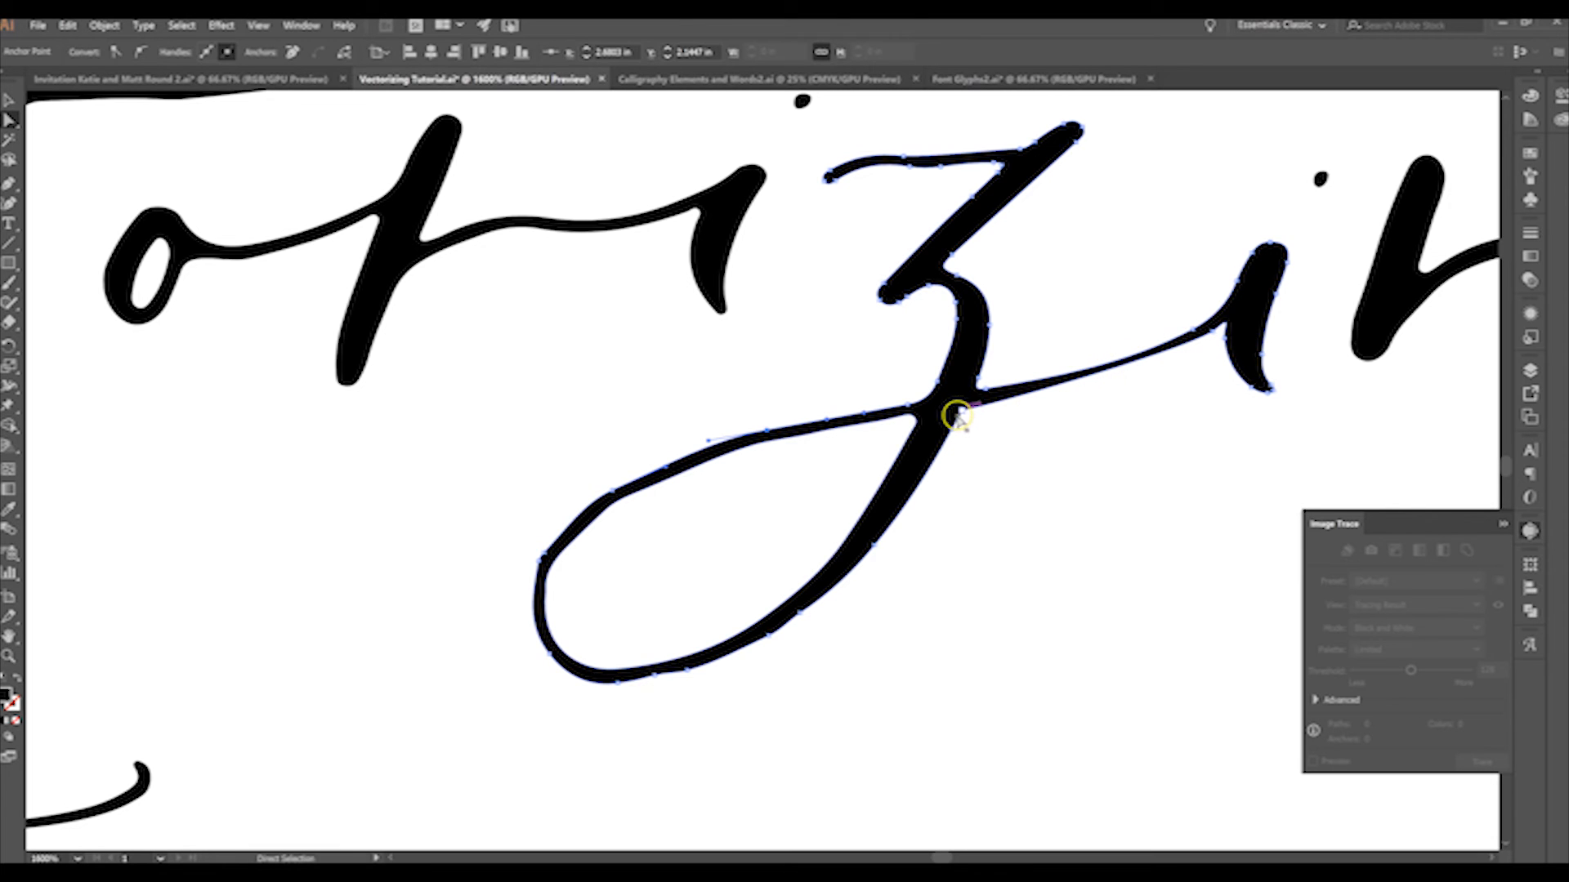
# Extend the handle beside the z's crossing along the z-to-i stroke's lower edge to even out its thickness, and deselect the path
pyautogui.click(1057, 385)
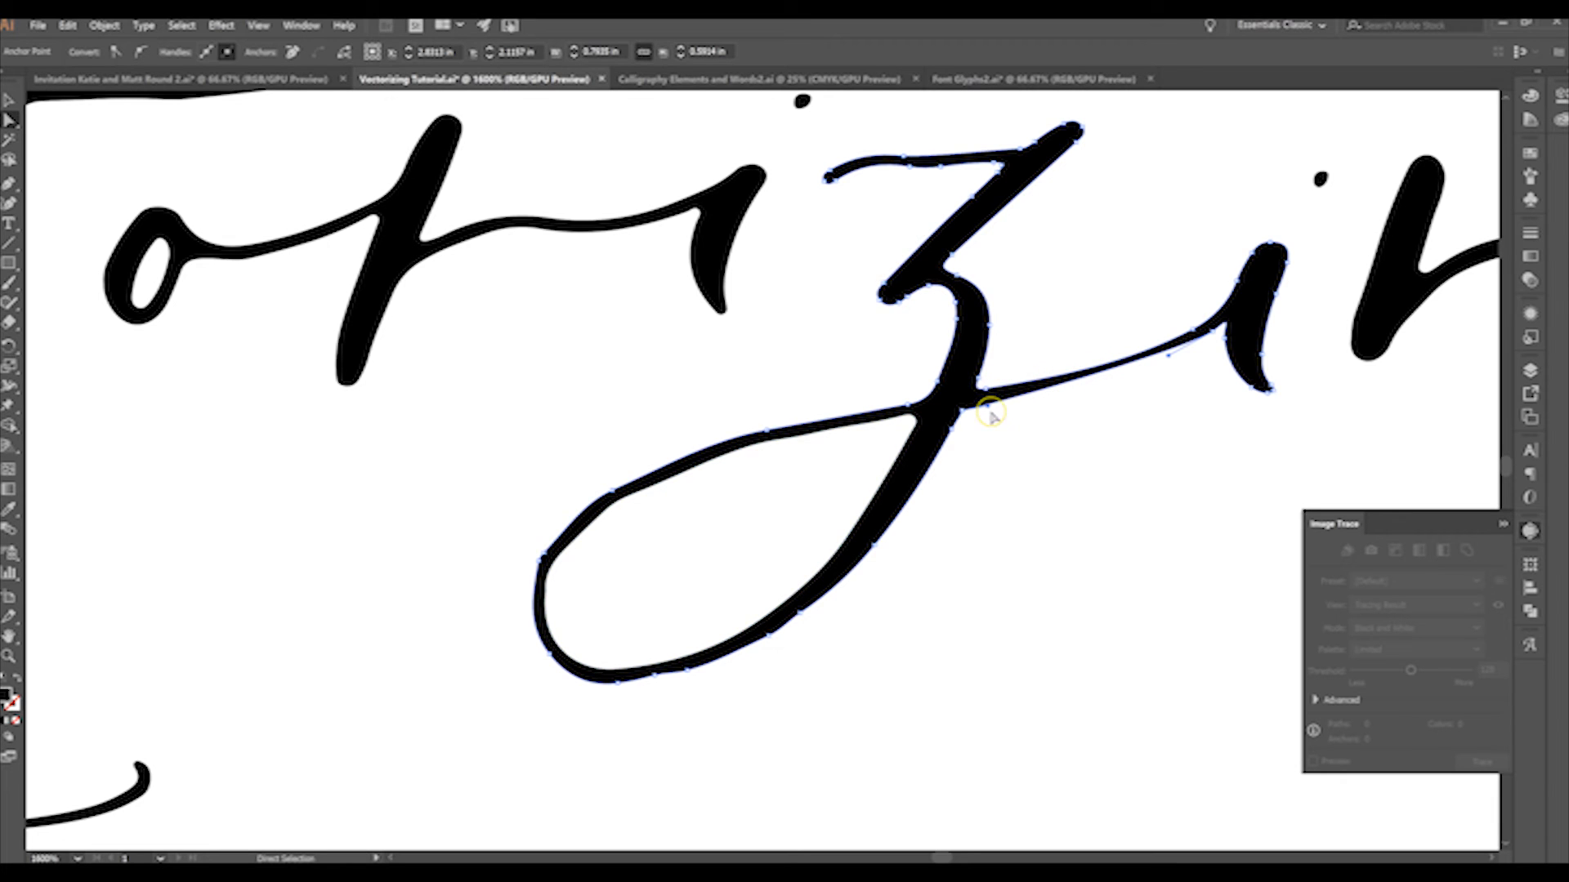
pyautogui.moveTo(987, 409)
pyautogui.mouseDown()
pyautogui.moveTo(1096, 408)
pyautogui.moveTo(1141, 379)
pyautogui.moveTo(1114, 379)
pyautogui.moveTo(1114, 403)
pyautogui.moveTo(1095, 384)
pyautogui.mouseUp()
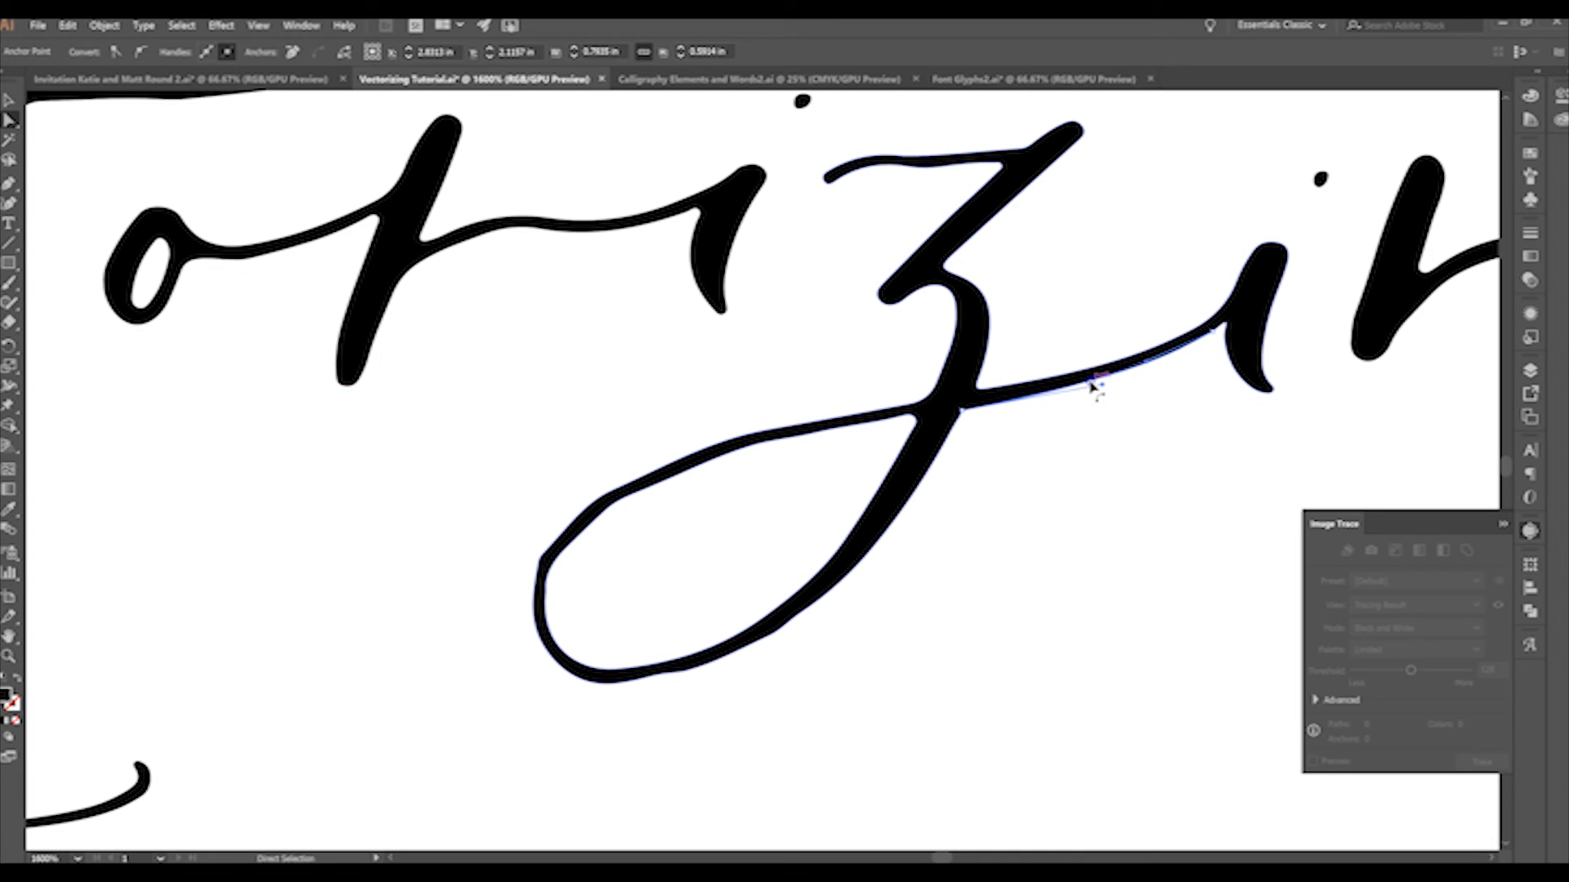
pyautogui.click(1192, 372)
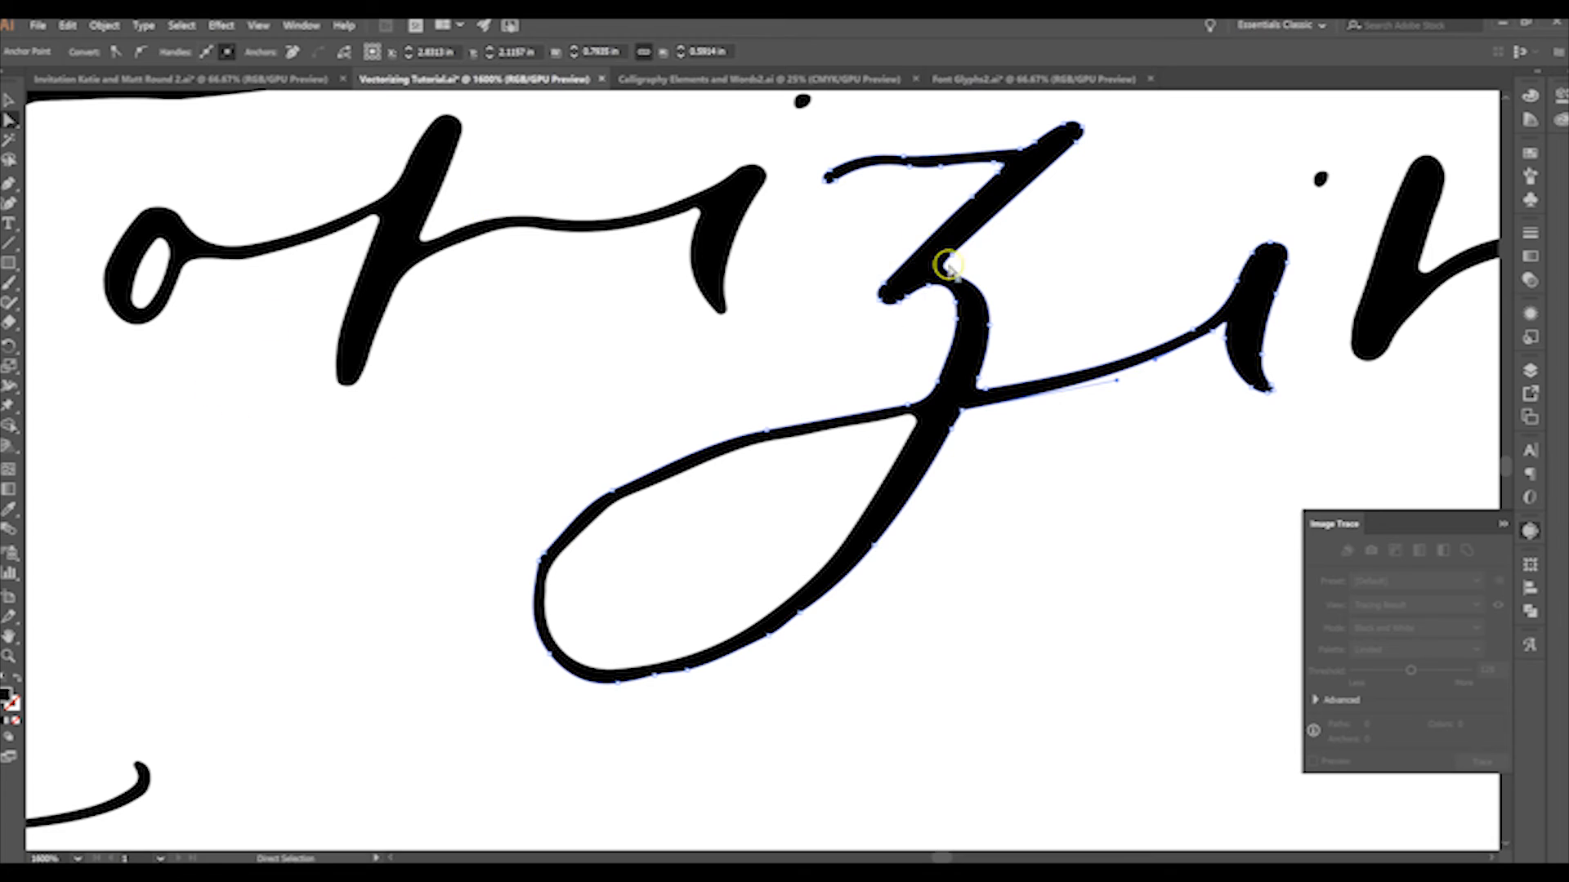
pyautogui.click(1024, 454)
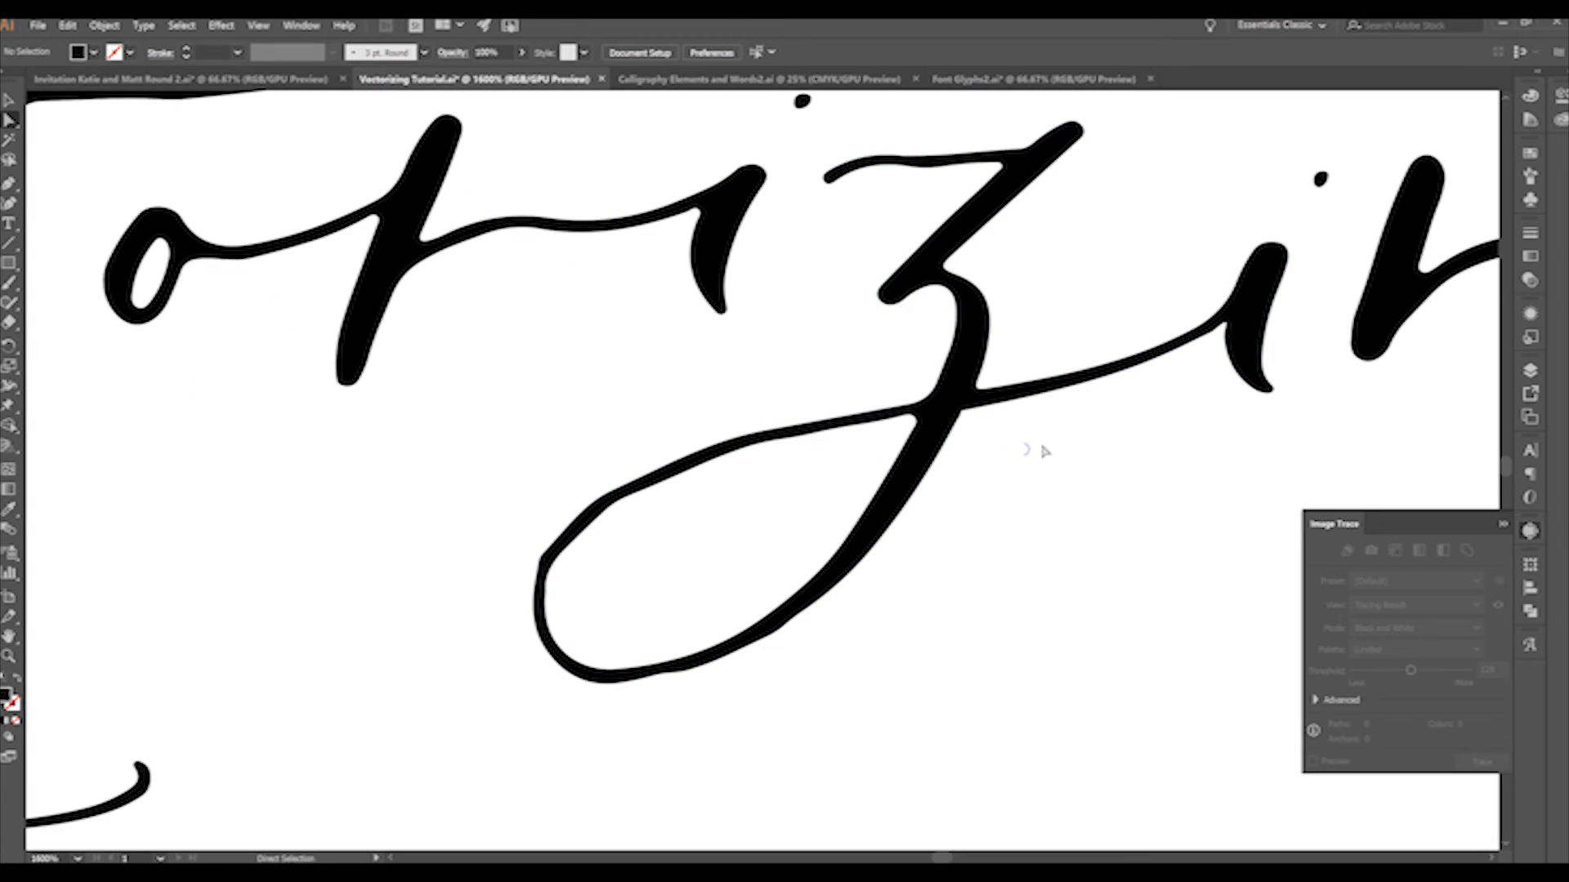
# Smooth the outer edge of the z's loop along its upper curve and its lower sweep with the Smooth tool
pyautogui.click(906, 498)
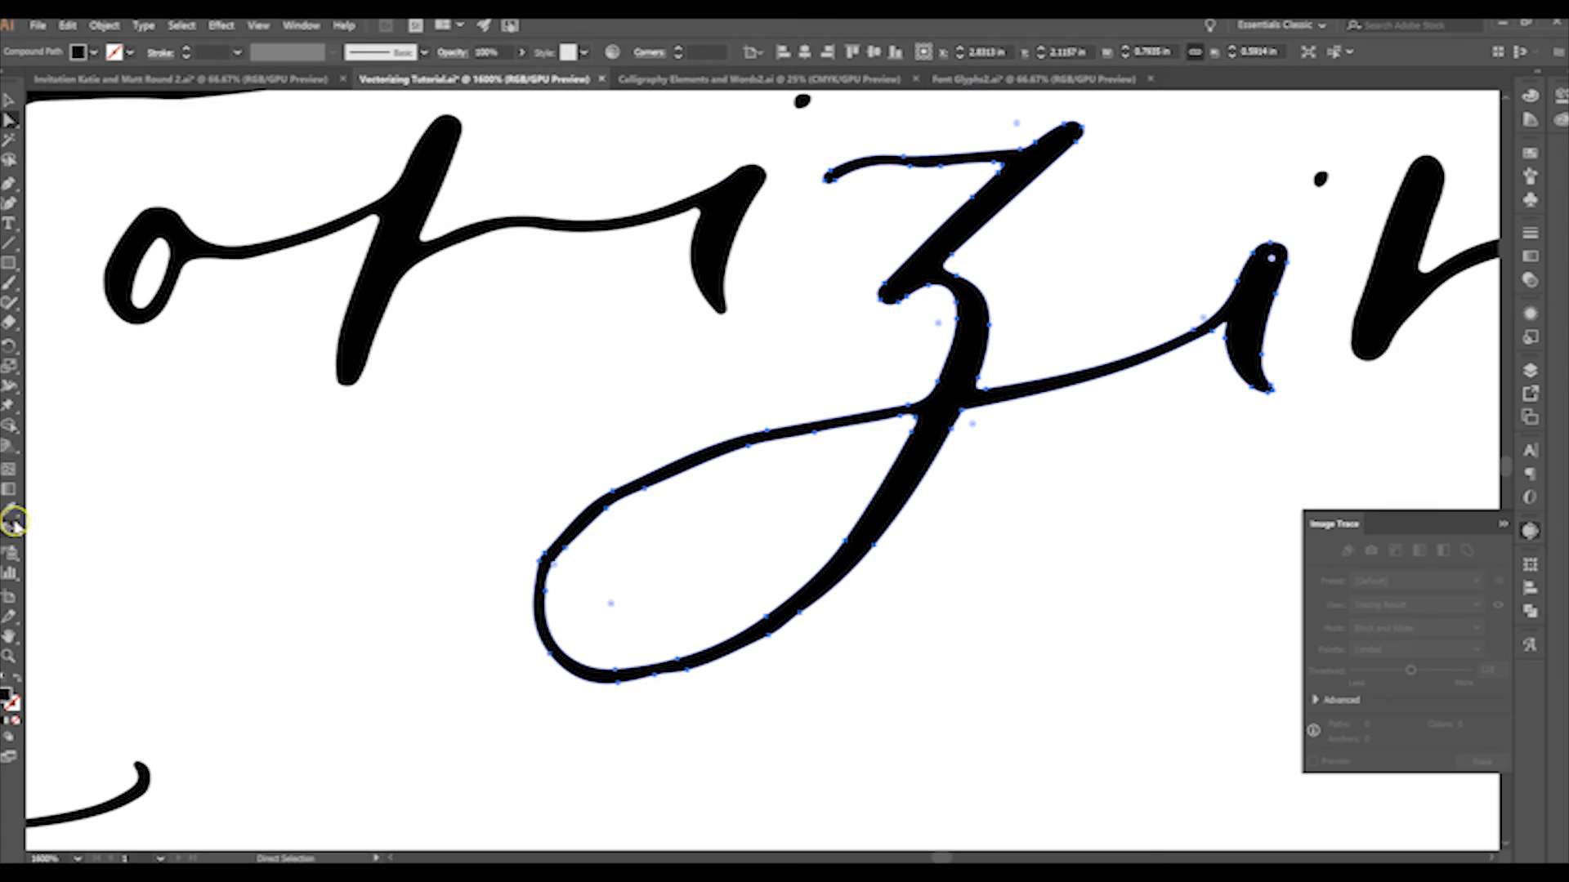
pyautogui.click(7, 284)
pyautogui.click(10, 304)
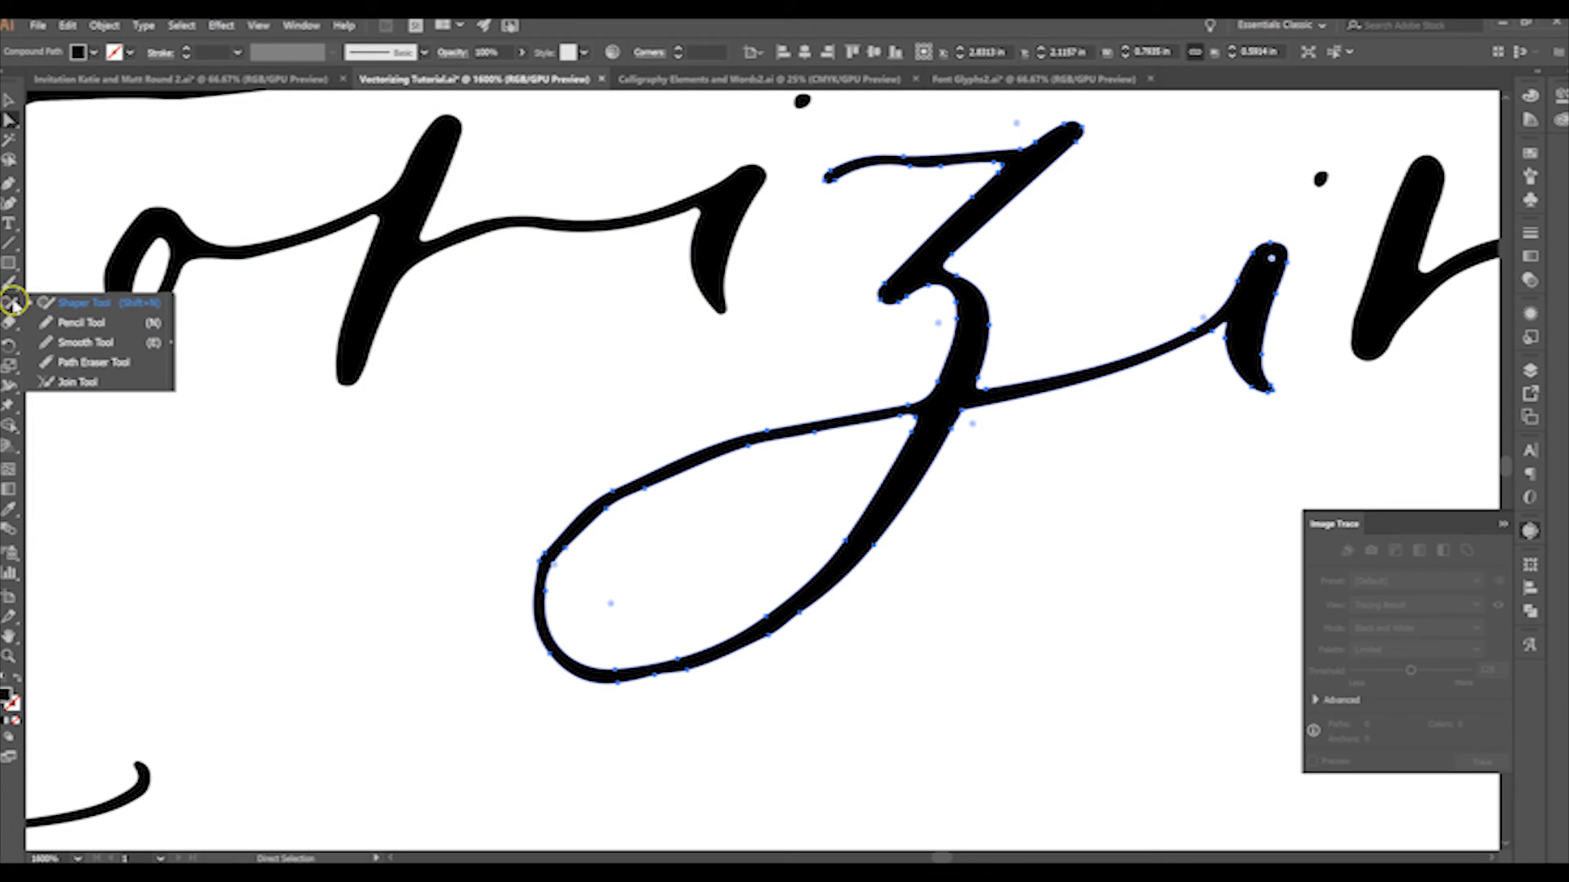
pyautogui.click(76, 343)
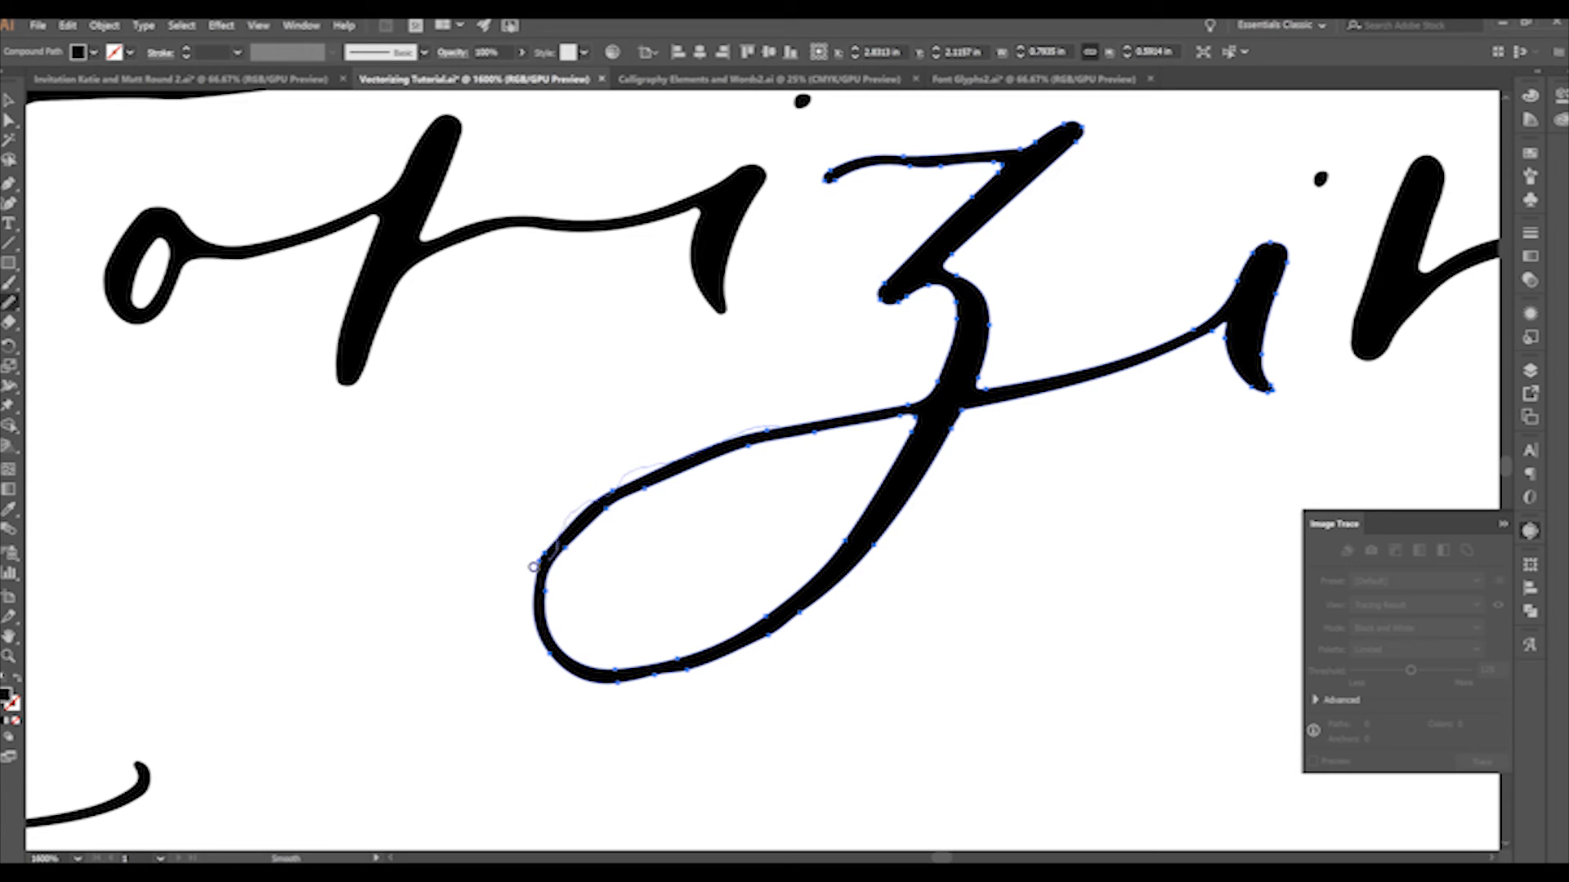
pyautogui.moveTo(520, 584); pyautogui.dragTo(526, 570)
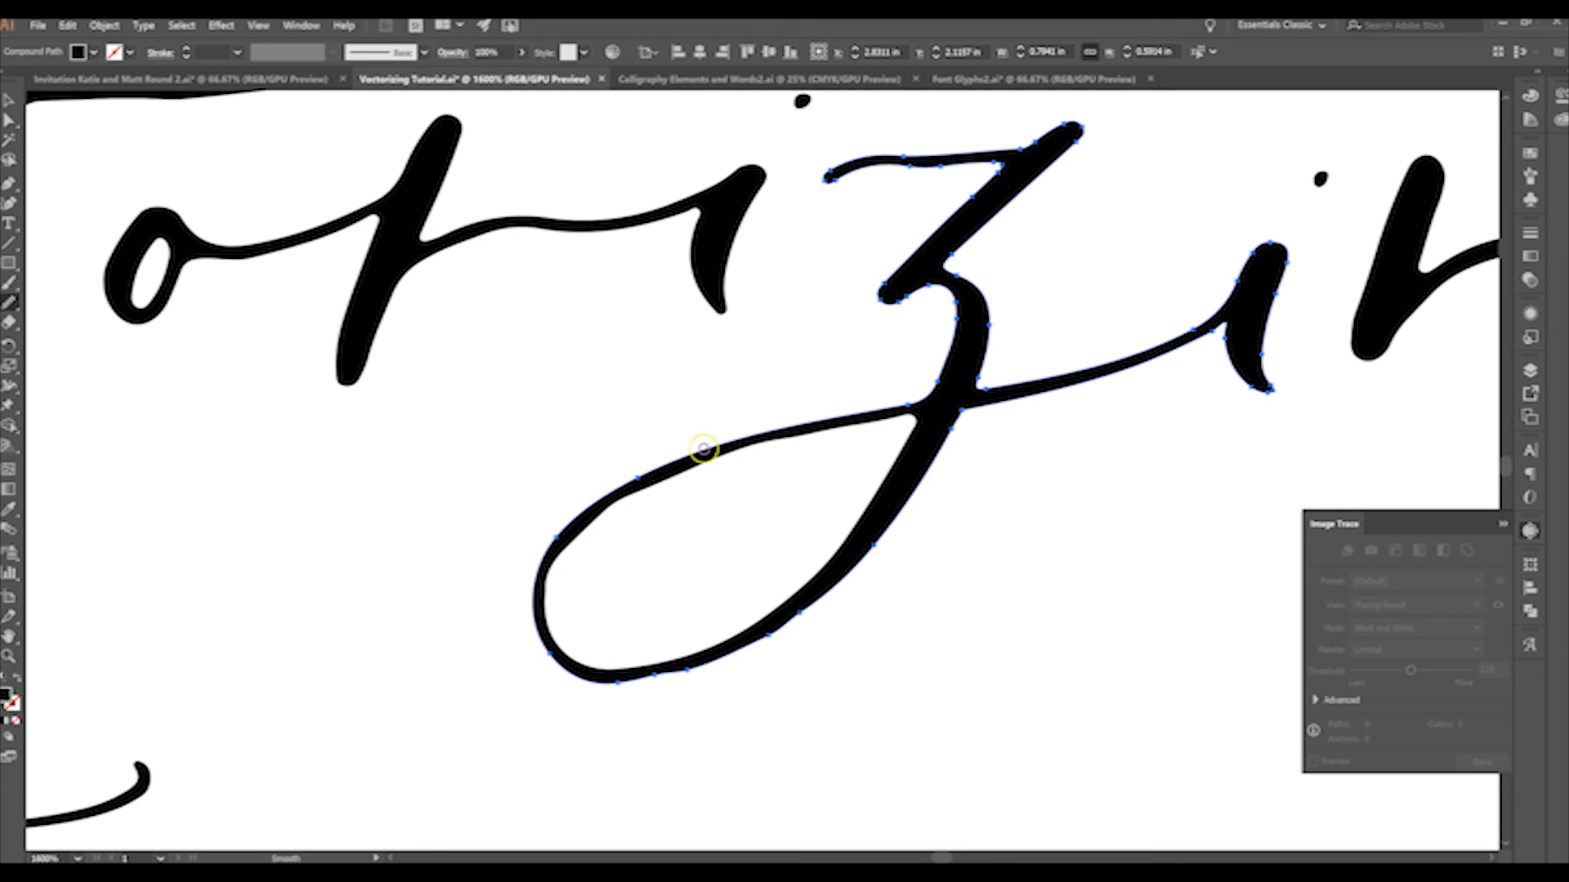
pyautogui.moveTo(875, 532)
pyautogui.mouseDown()
pyautogui.moveTo(777, 620)
pyautogui.moveTo(701, 657)
pyautogui.mouseUp()
pyautogui.moveTo(610, 684); pyautogui.dragTo(613, 682)
pyautogui.moveTo(835, 590); pyautogui.dragTo(688, 673)
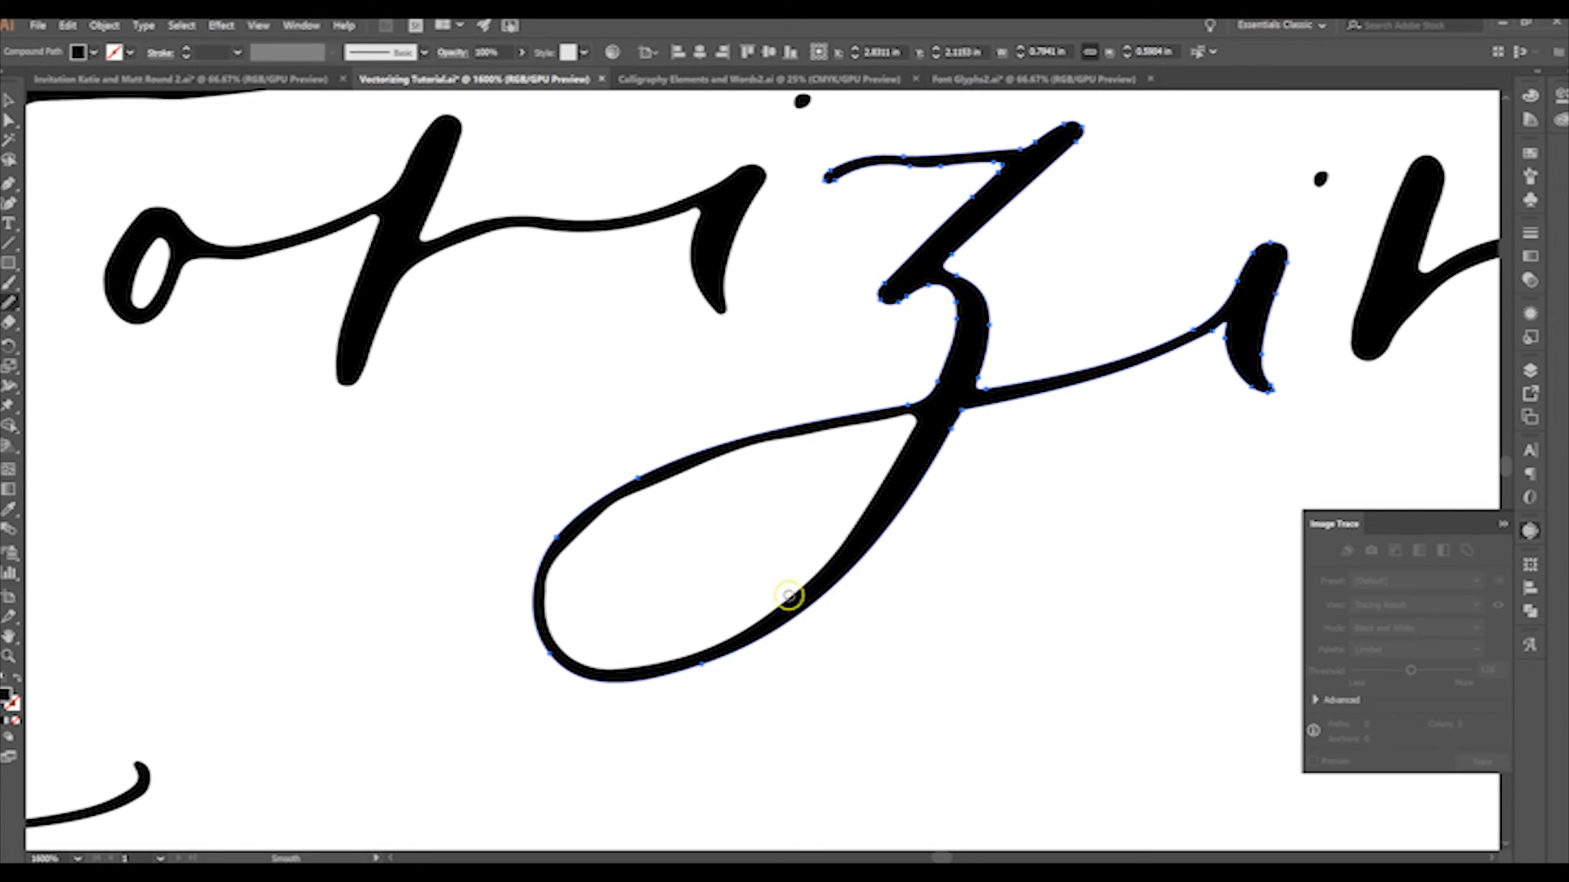
# Select only the inner outline of the z's loop and activate the Smooth tool for it
pyautogui.press('a')
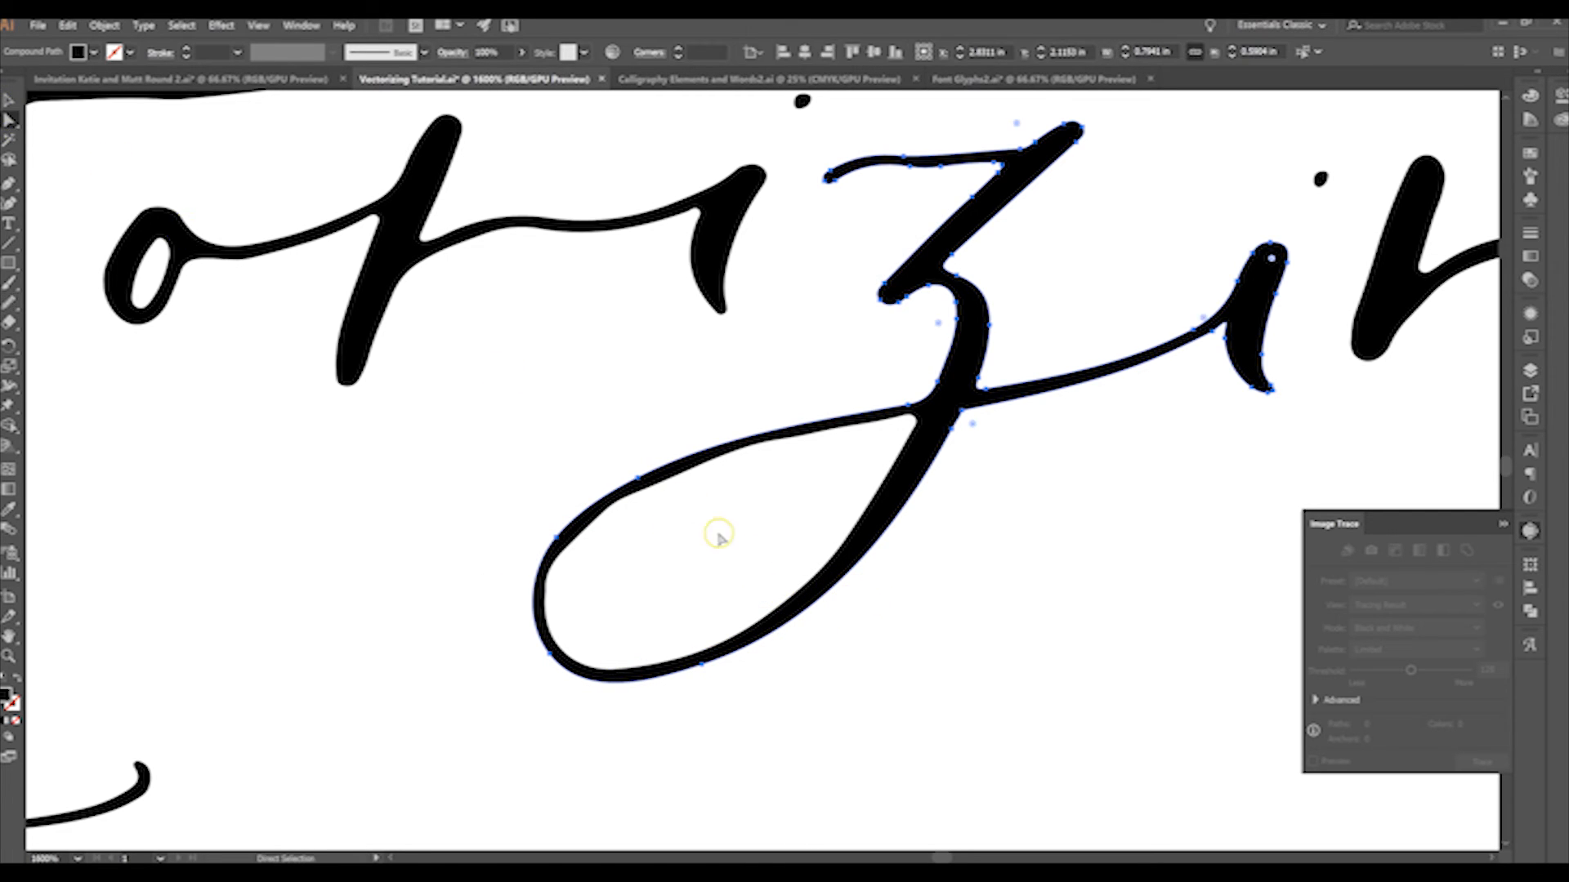
pyautogui.click(701, 472)
pyautogui.click(705, 467)
pyautogui.click(9, 286)
pyautogui.click(7, 306)
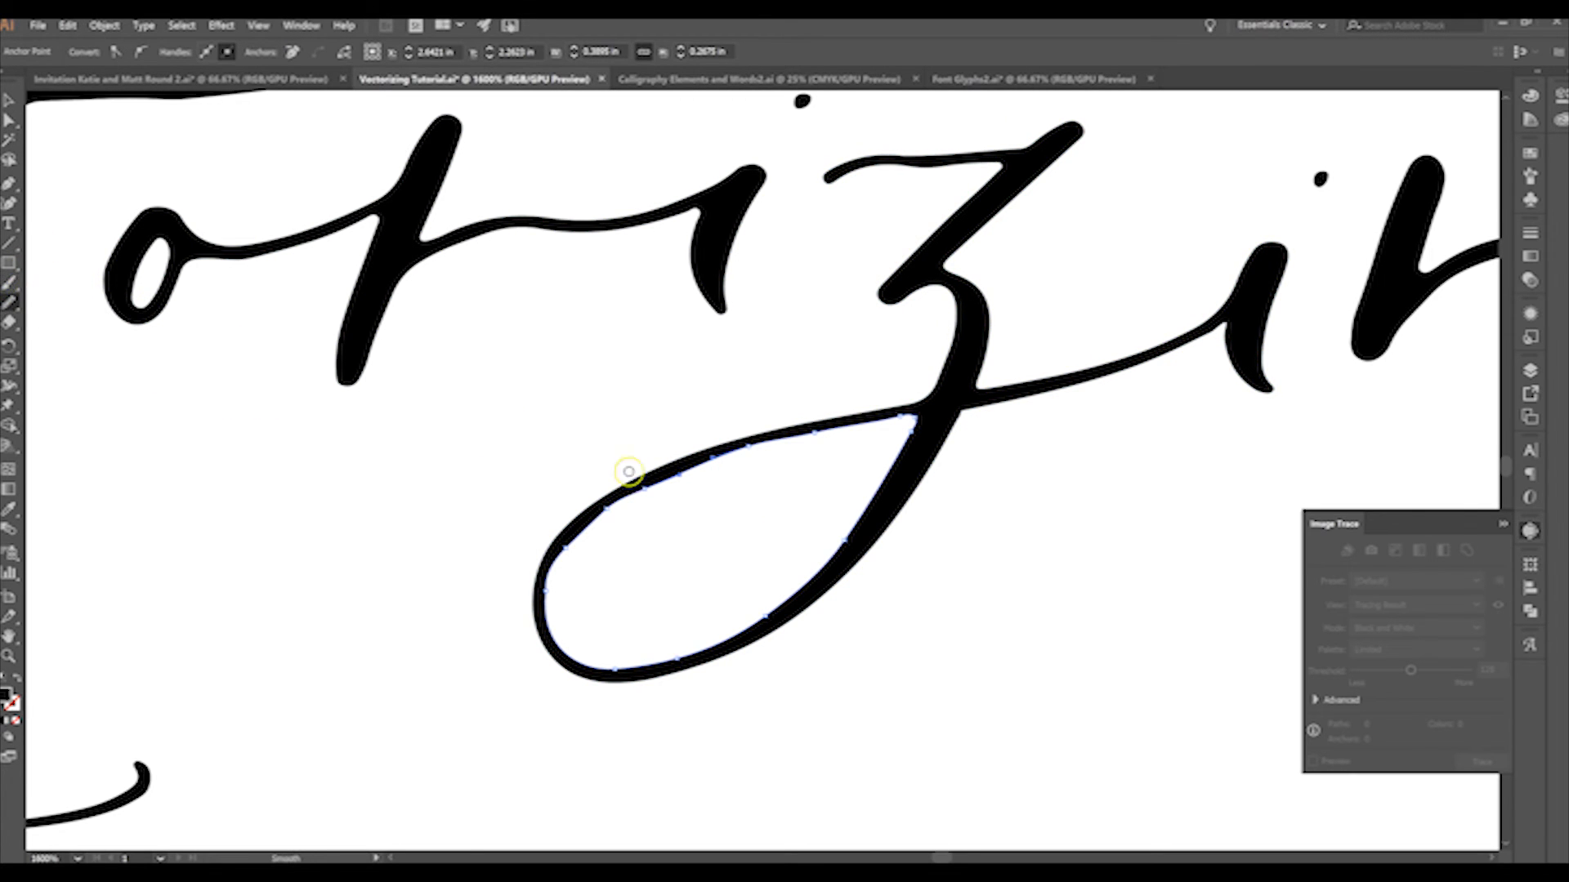
# Try smoothing the whole inner outline of the z's loop in long continuous strokes, and undo each attempt
pyautogui.click(711, 460)
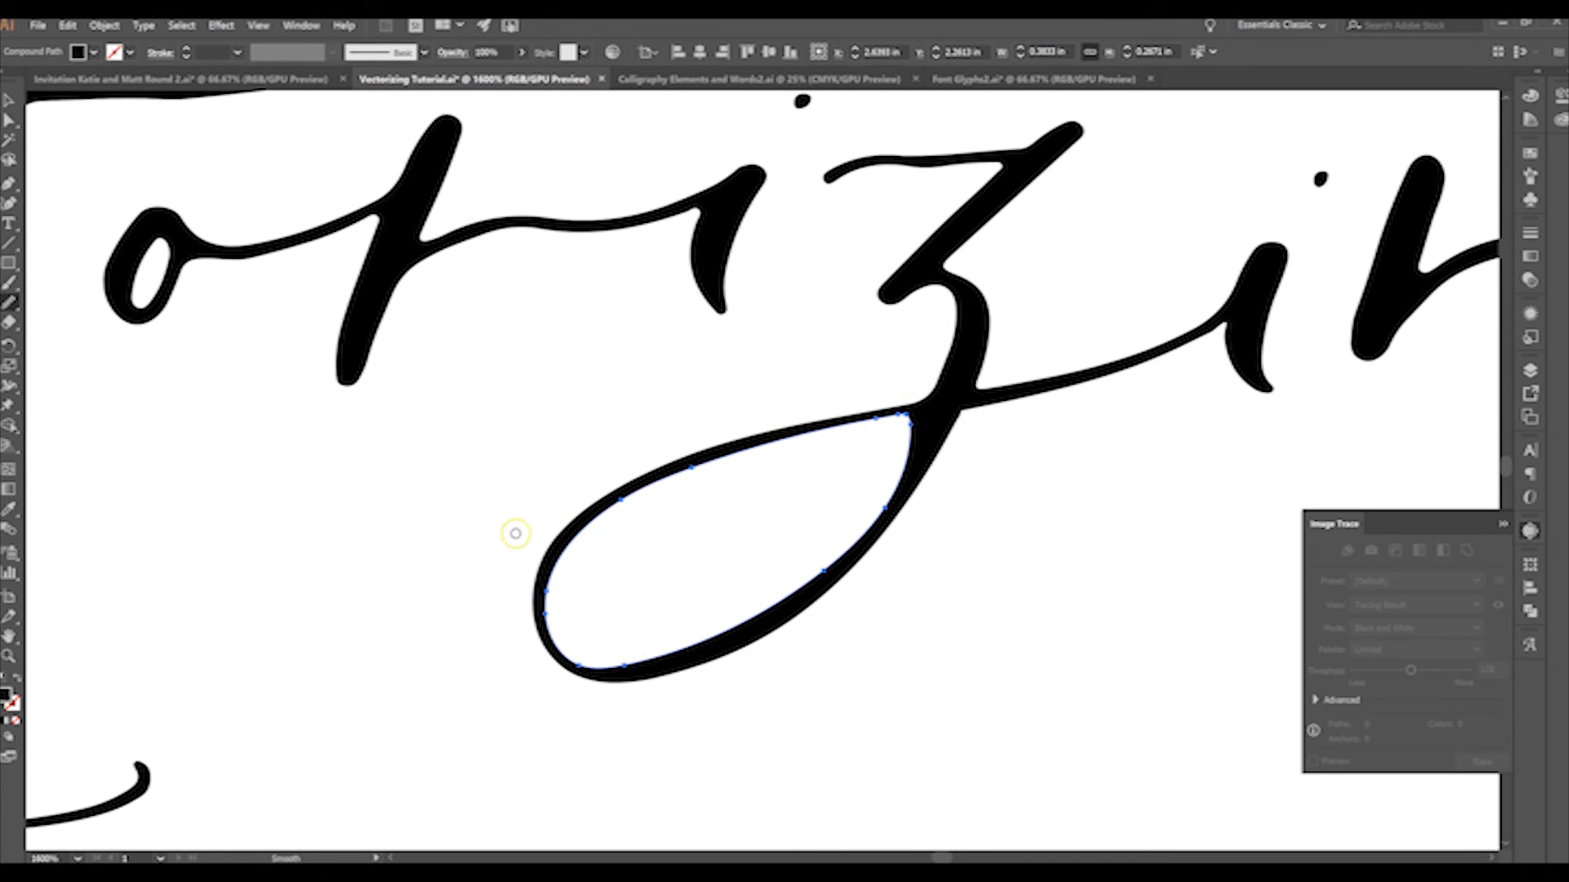
pyautogui.hotkey('ctrl', 'z')
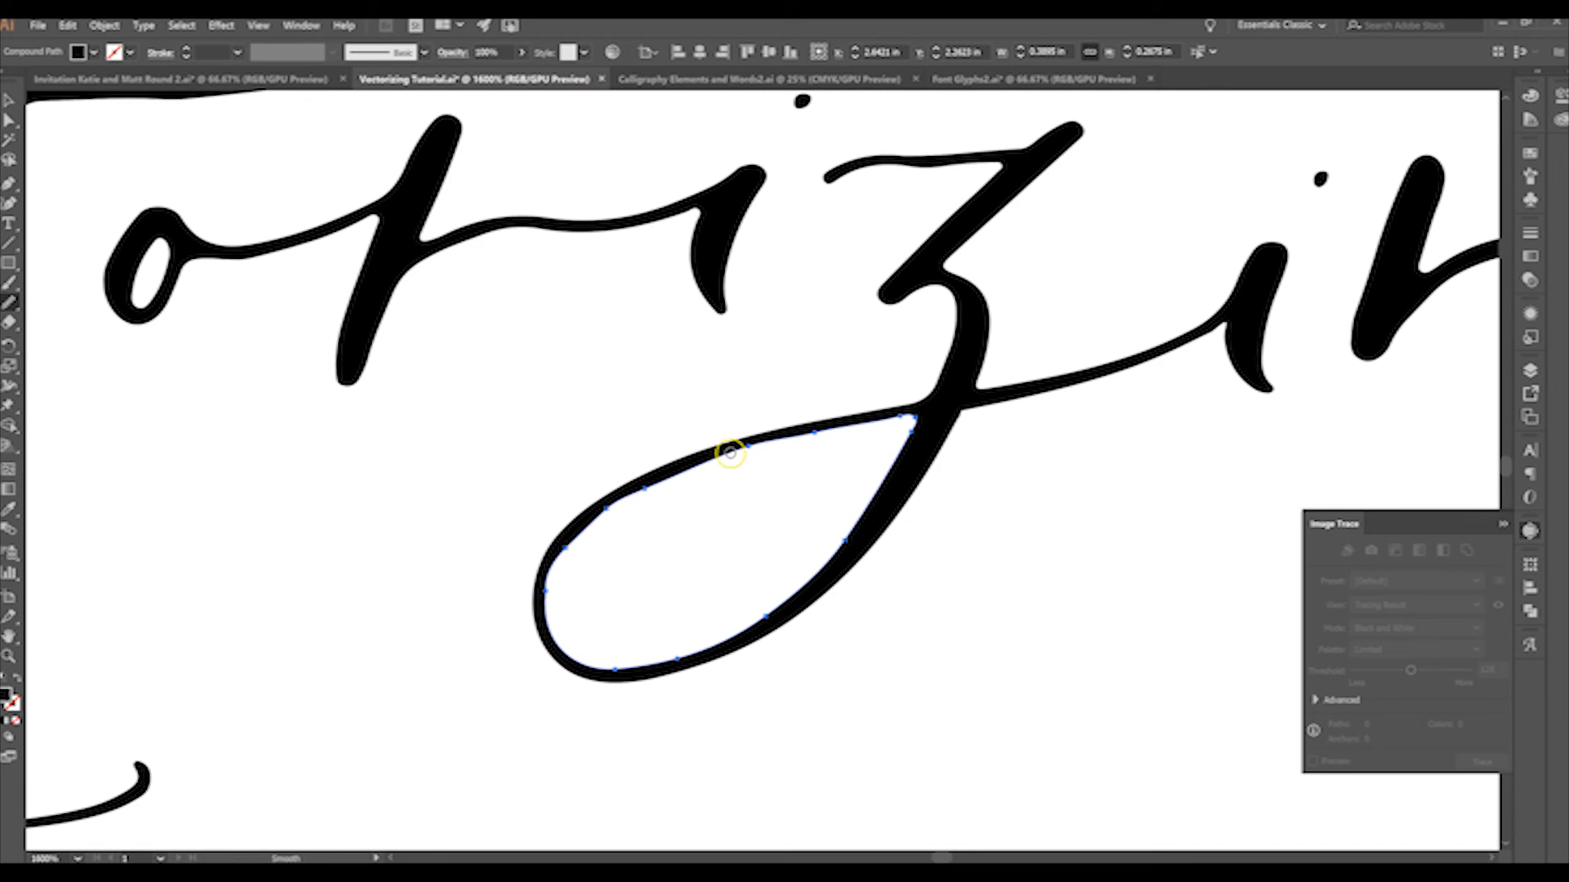
pyautogui.click(731, 453)
pyautogui.moveTo(870, 433)
pyautogui.mouseDown()
pyautogui.moveTo(652, 495)
pyautogui.moveTo(580, 543)
pyautogui.moveTo(553, 603)
pyautogui.moveTo(563, 560)
pyautogui.moveTo(701, 485)
pyautogui.moveTo(876, 447)
pyautogui.moveTo(889, 485)
pyautogui.moveTo(910, 454)
pyautogui.moveTo(891, 503)
pyautogui.moveTo(799, 572)
pyautogui.mouseUp()
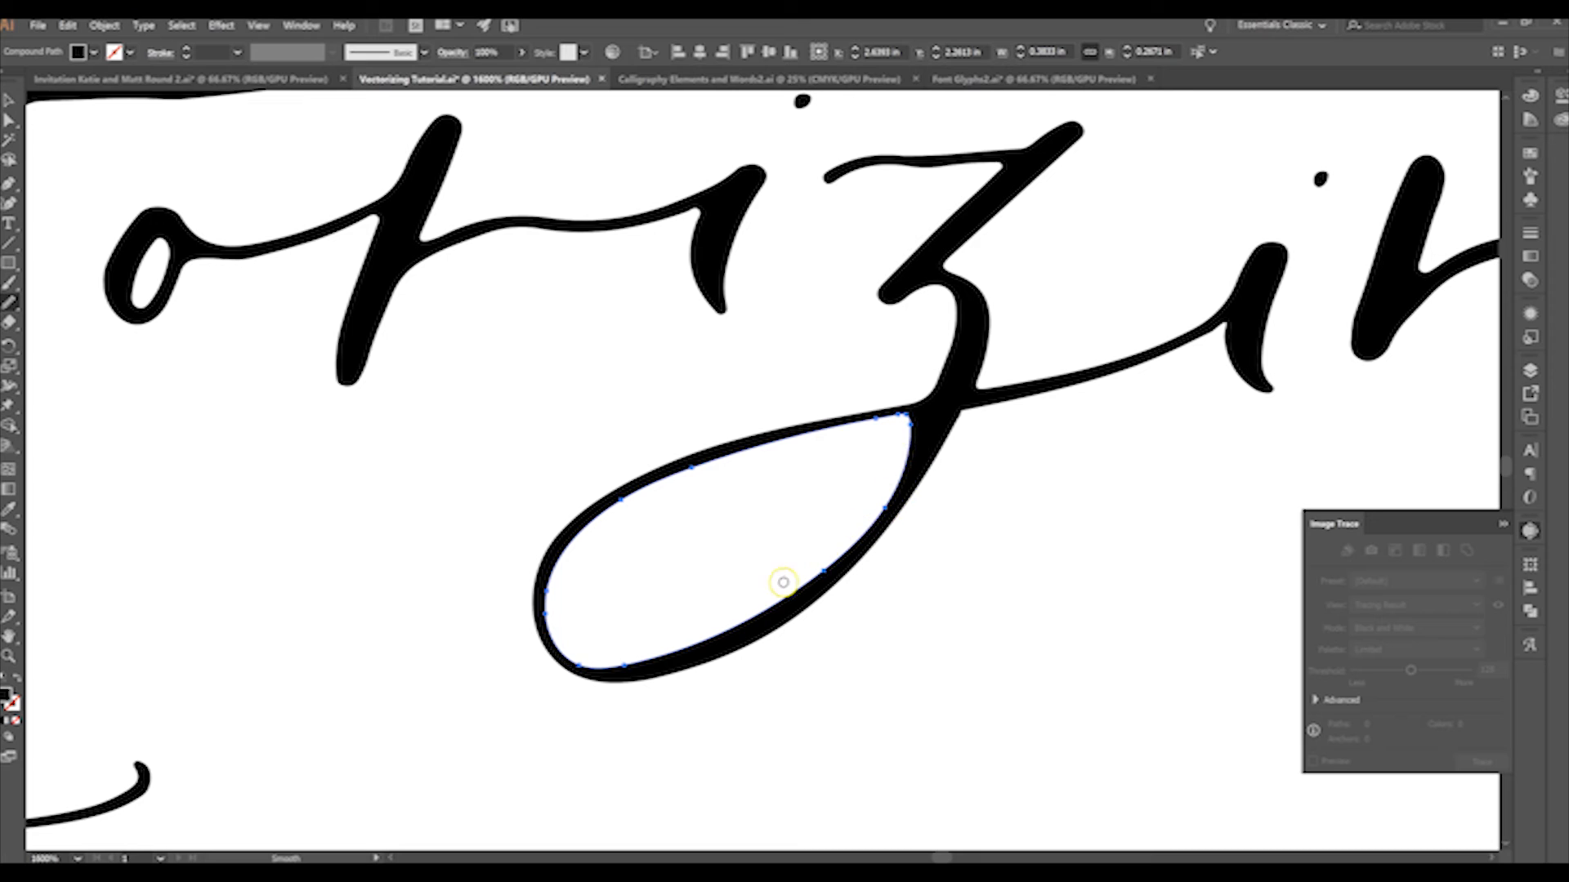
pyautogui.moveTo(592, 656)
pyautogui.mouseDown()
pyautogui.moveTo(819, 548)
pyautogui.moveTo(930, 408)
pyautogui.moveTo(907, 445)
pyautogui.mouseUp()
pyautogui.moveTo(700, 491); pyautogui.dragTo(775, 478)
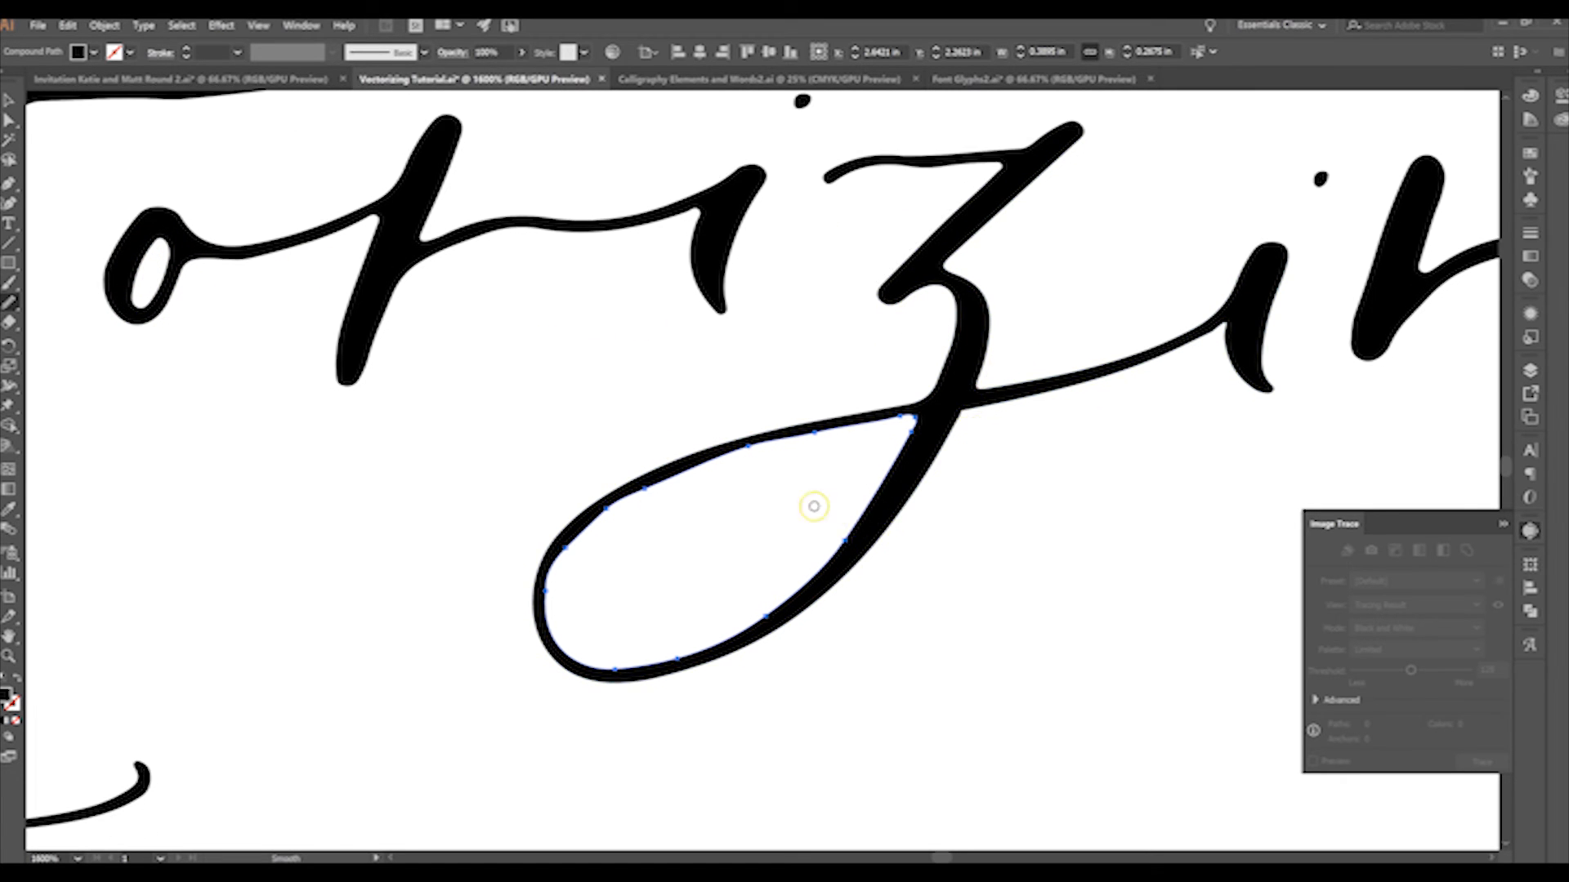
pyautogui.click(9, 122)
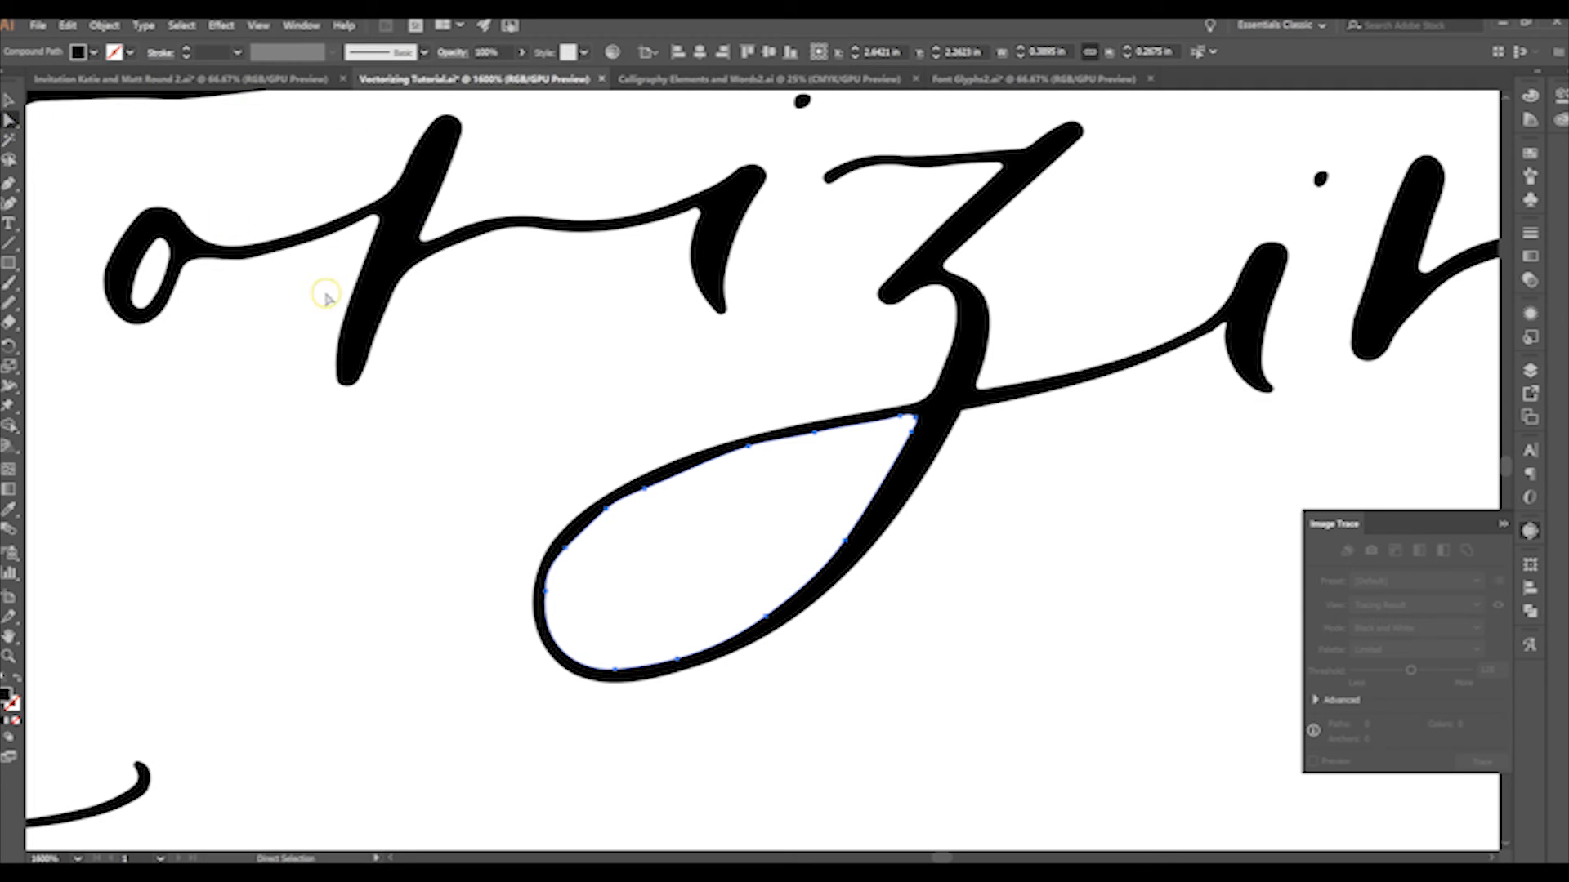
# Smooth the inner edge of the z's loop in short sections along its upper curve, bottom bend and downstroke
pyautogui.click(10, 302)
pyautogui.moveTo(873, 426); pyautogui.dragTo(800, 428)
pyautogui.moveTo(586, 521); pyautogui.dragTo(586, 520)
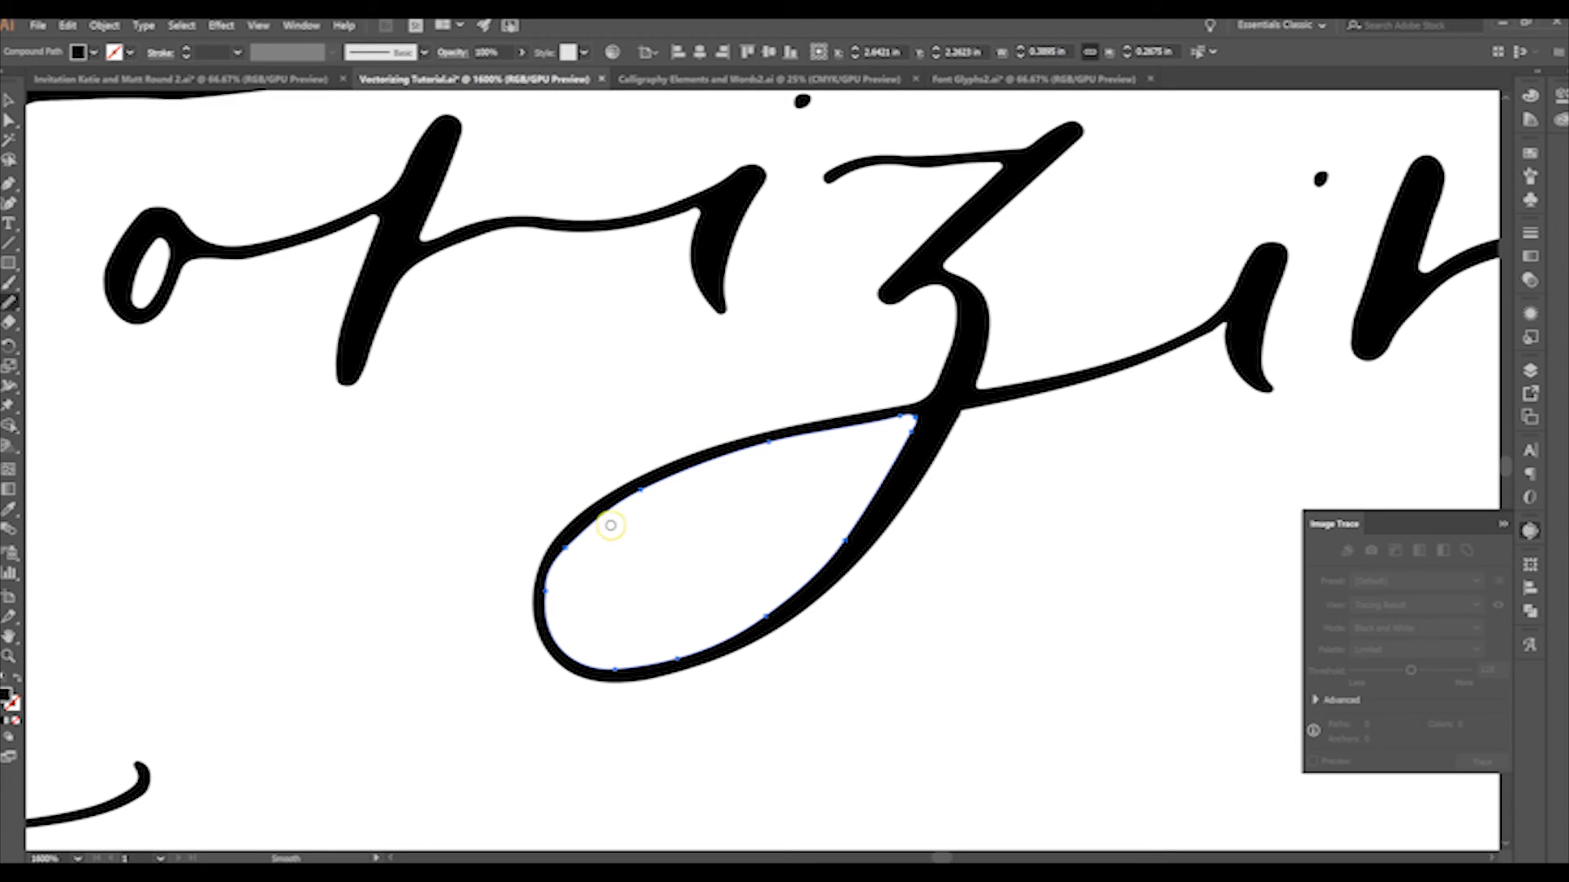
pyautogui.moveTo(552, 609)
pyautogui.mouseDown()
pyautogui.moveTo(599, 518)
pyautogui.moveTo(561, 581)
pyautogui.moveTo(603, 553)
pyautogui.moveTo(598, 528)
pyautogui.moveTo(570, 570)
pyautogui.moveTo(722, 629)
pyautogui.moveTo(619, 668)
pyautogui.mouseUp()
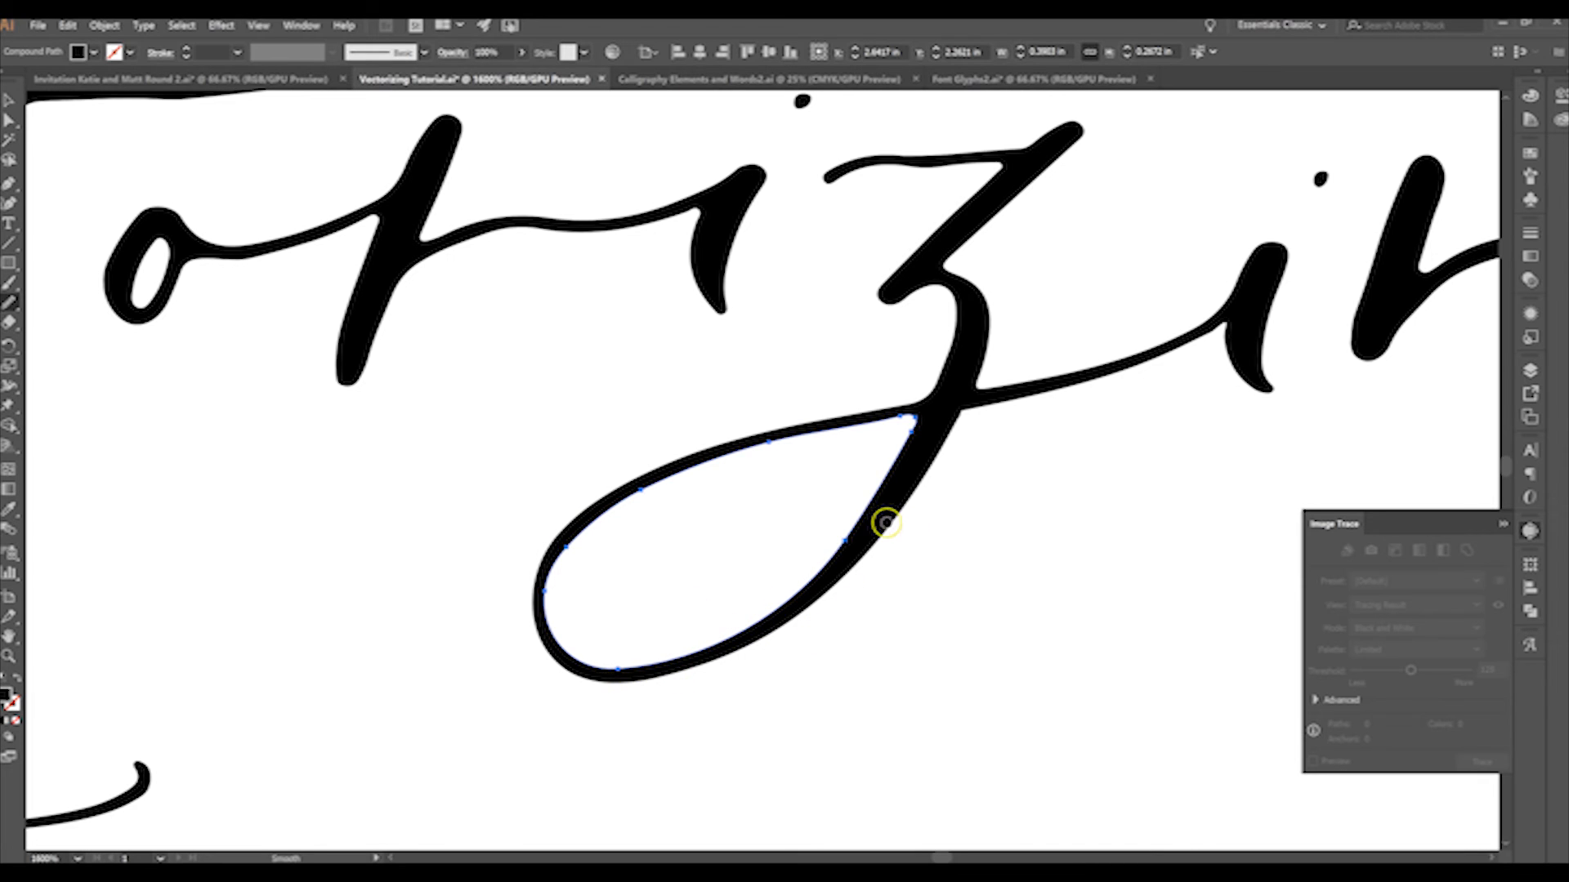
pyautogui.moveTo(907, 449)
pyautogui.mouseDown()
pyautogui.moveTo(868, 468)
pyautogui.moveTo(834, 532)
pyautogui.mouseUp()
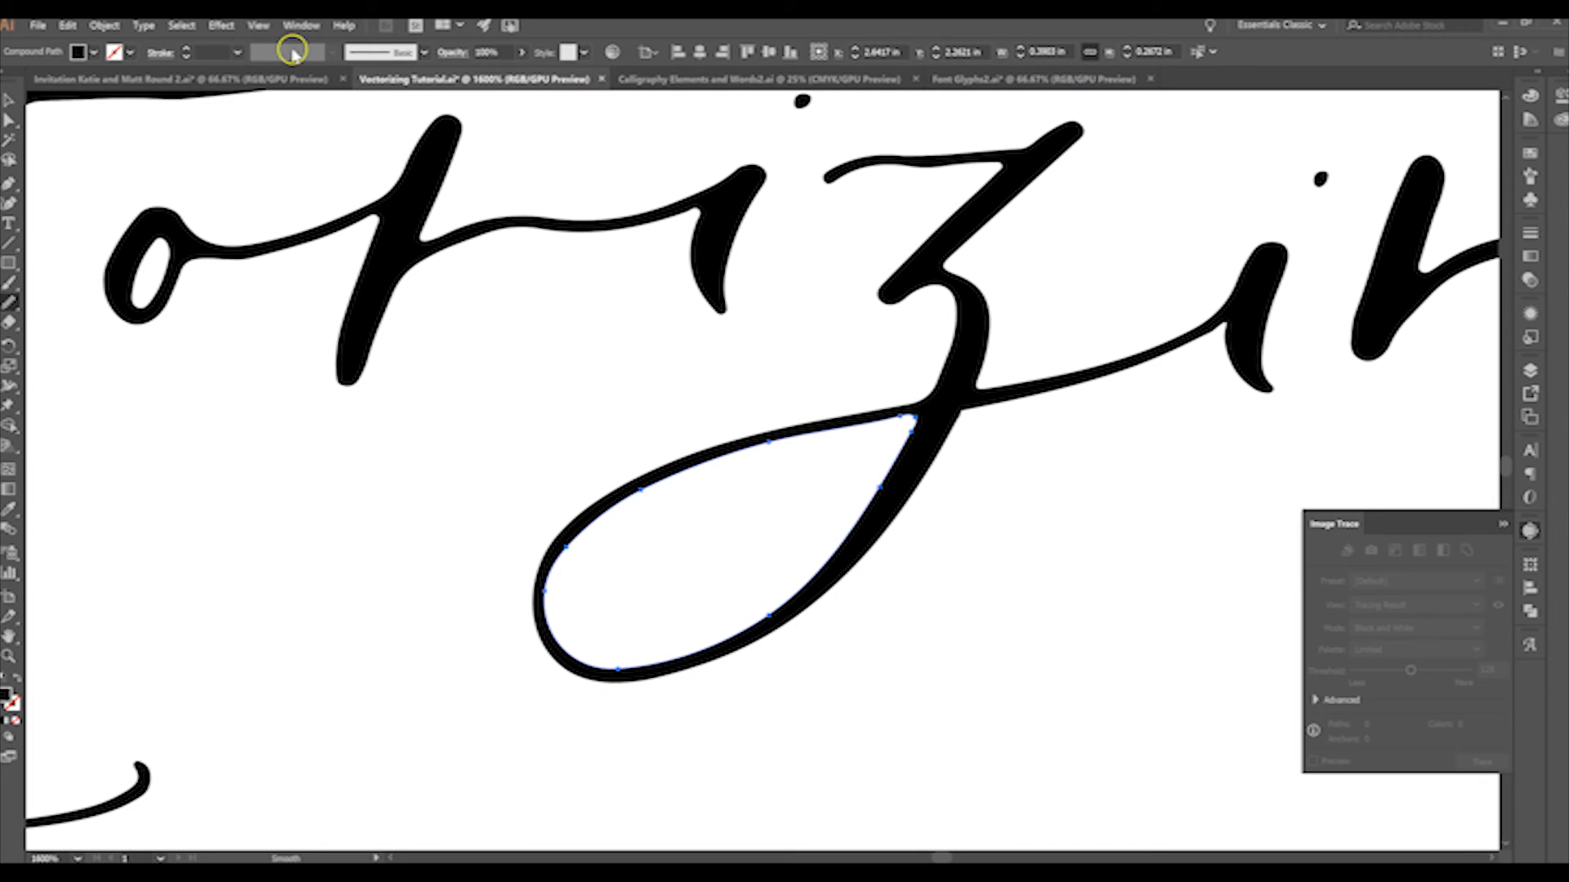
# Convert the inner loop's anchor point at the z's crossing to a corner and move it slightly into the crossing
pyautogui.click(8, 120)
pyautogui.click(722, 363)
pyautogui.click(911, 420)
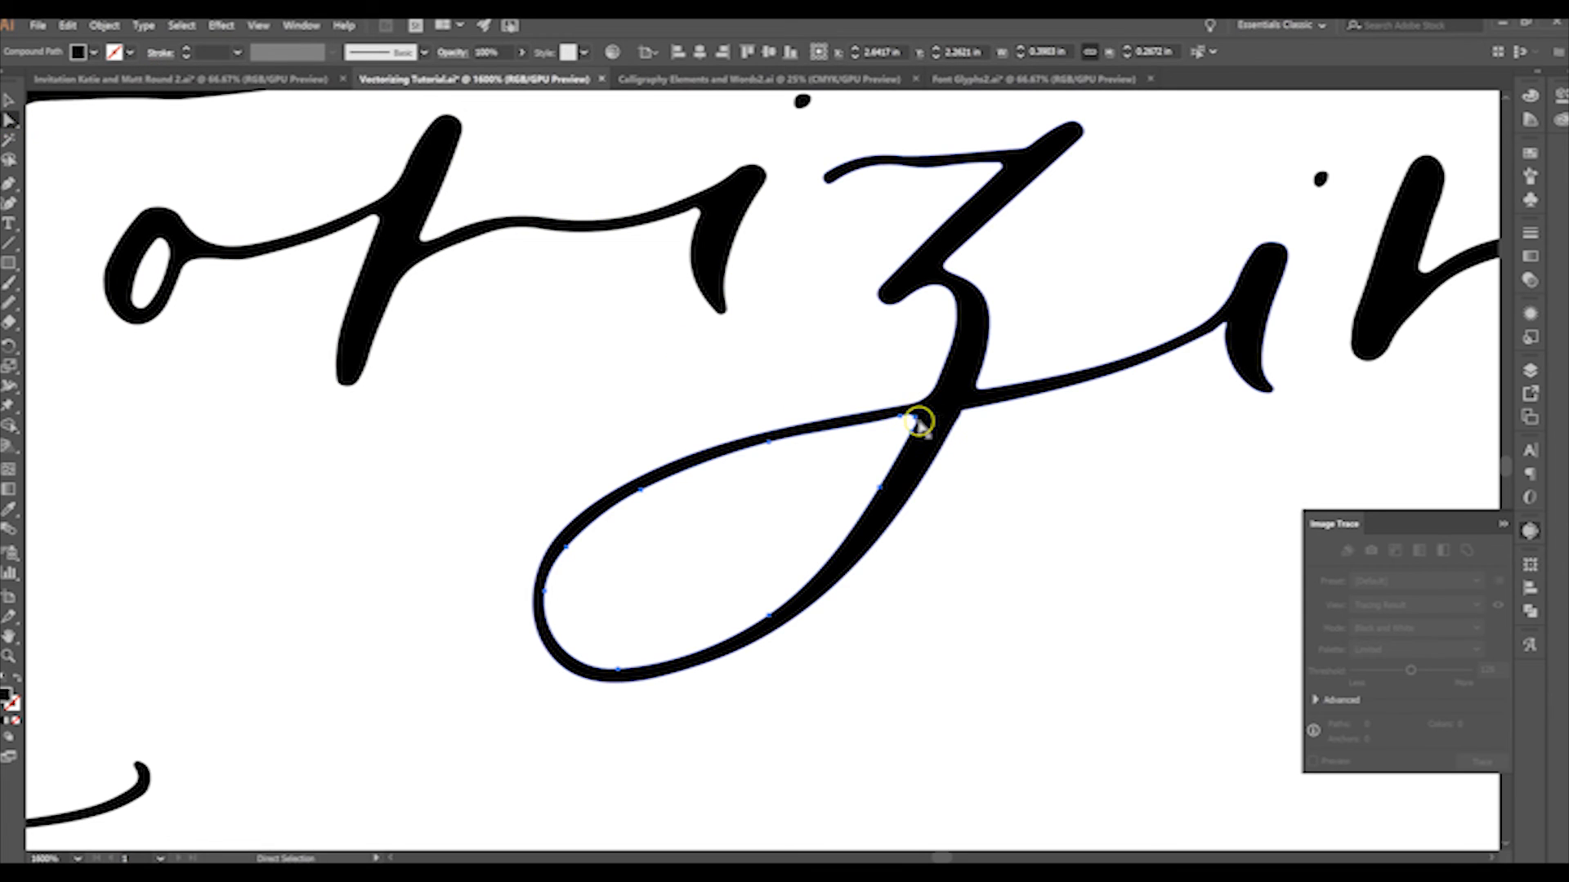
pyautogui.click(121, 56)
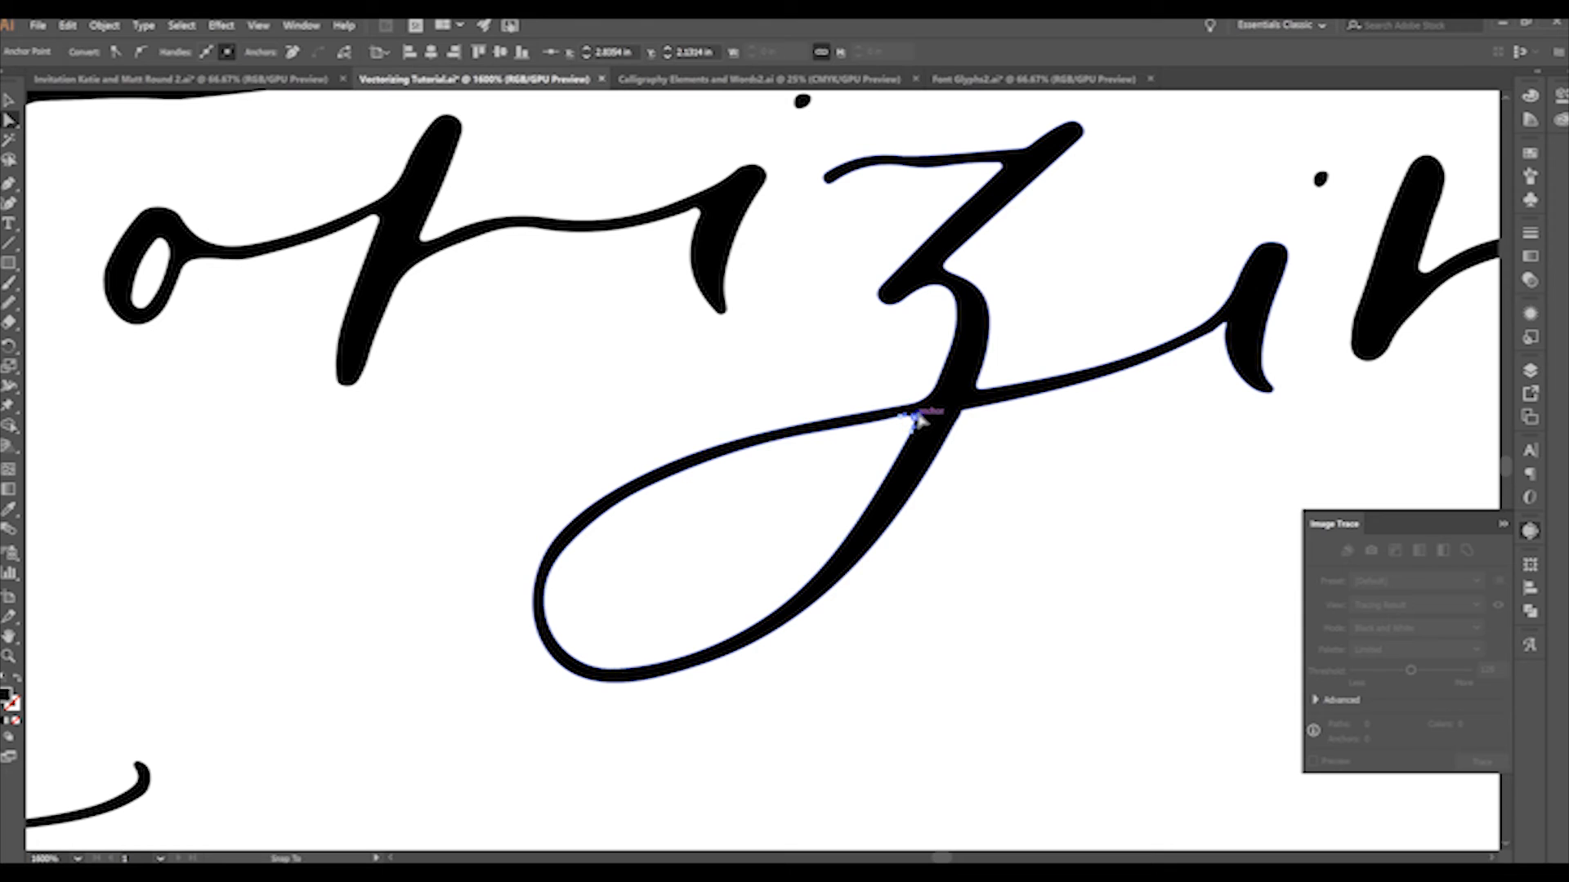
pyautogui.moveTo(916, 419); pyautogui.dragTo(924, 420)
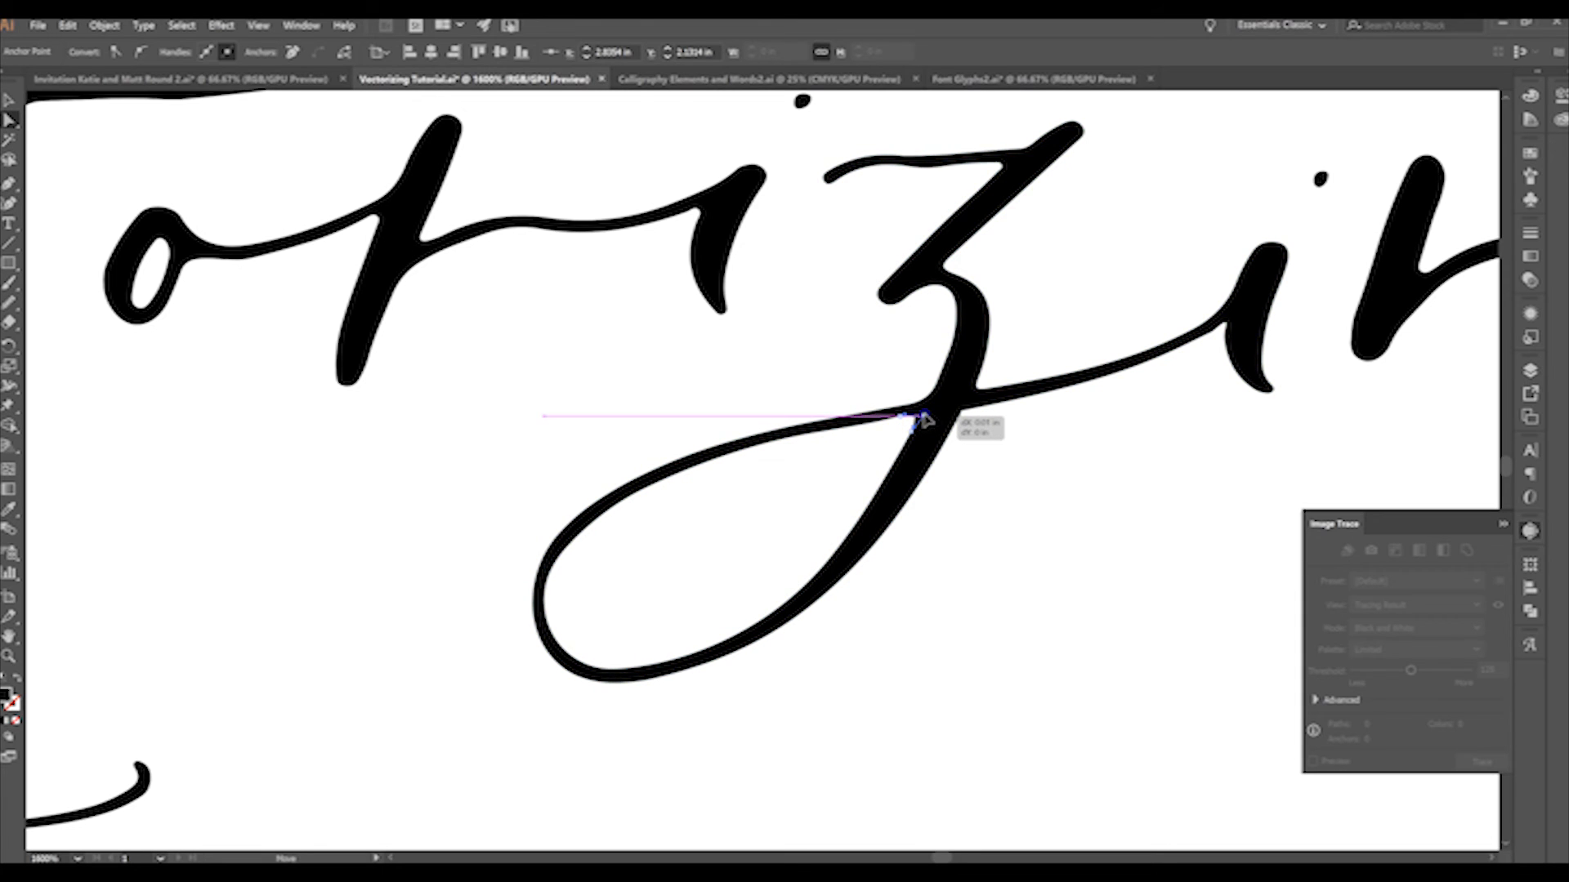
pyautogui.moveTo(923, 419); pyautogui.dragTo(921, 416)
pyautogui.click(1005, 471)
# Go to the "ng" at the end of the word and select its path to show the anchor points
pyautogui.scroll(2, 1005, 467)
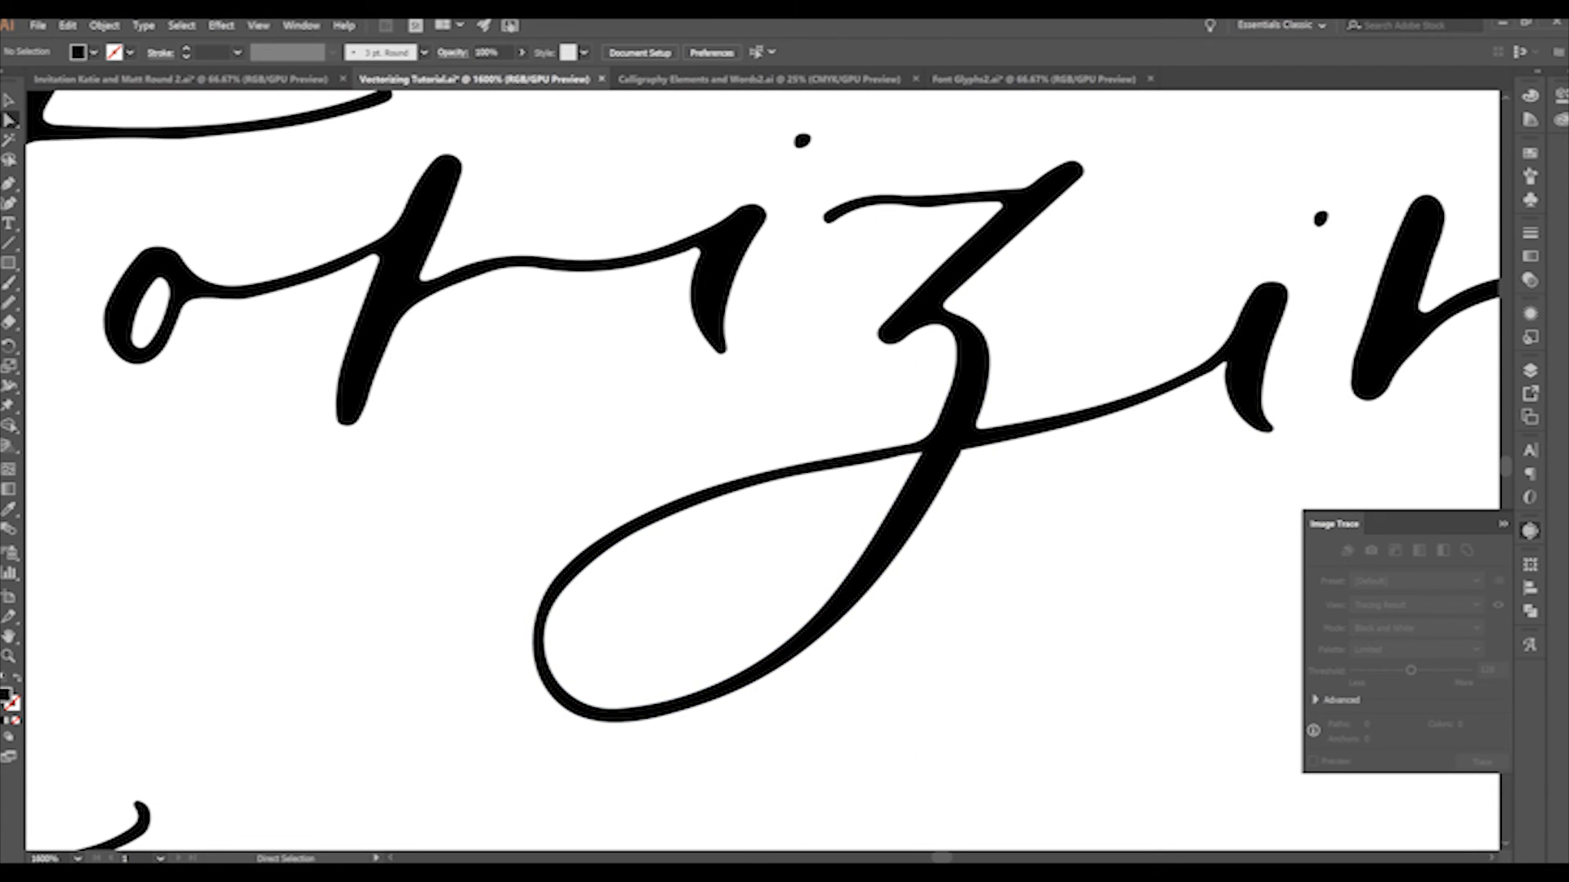
pyautogui.moveTo(937, 858); pyautogui.dragTo(942, 858)
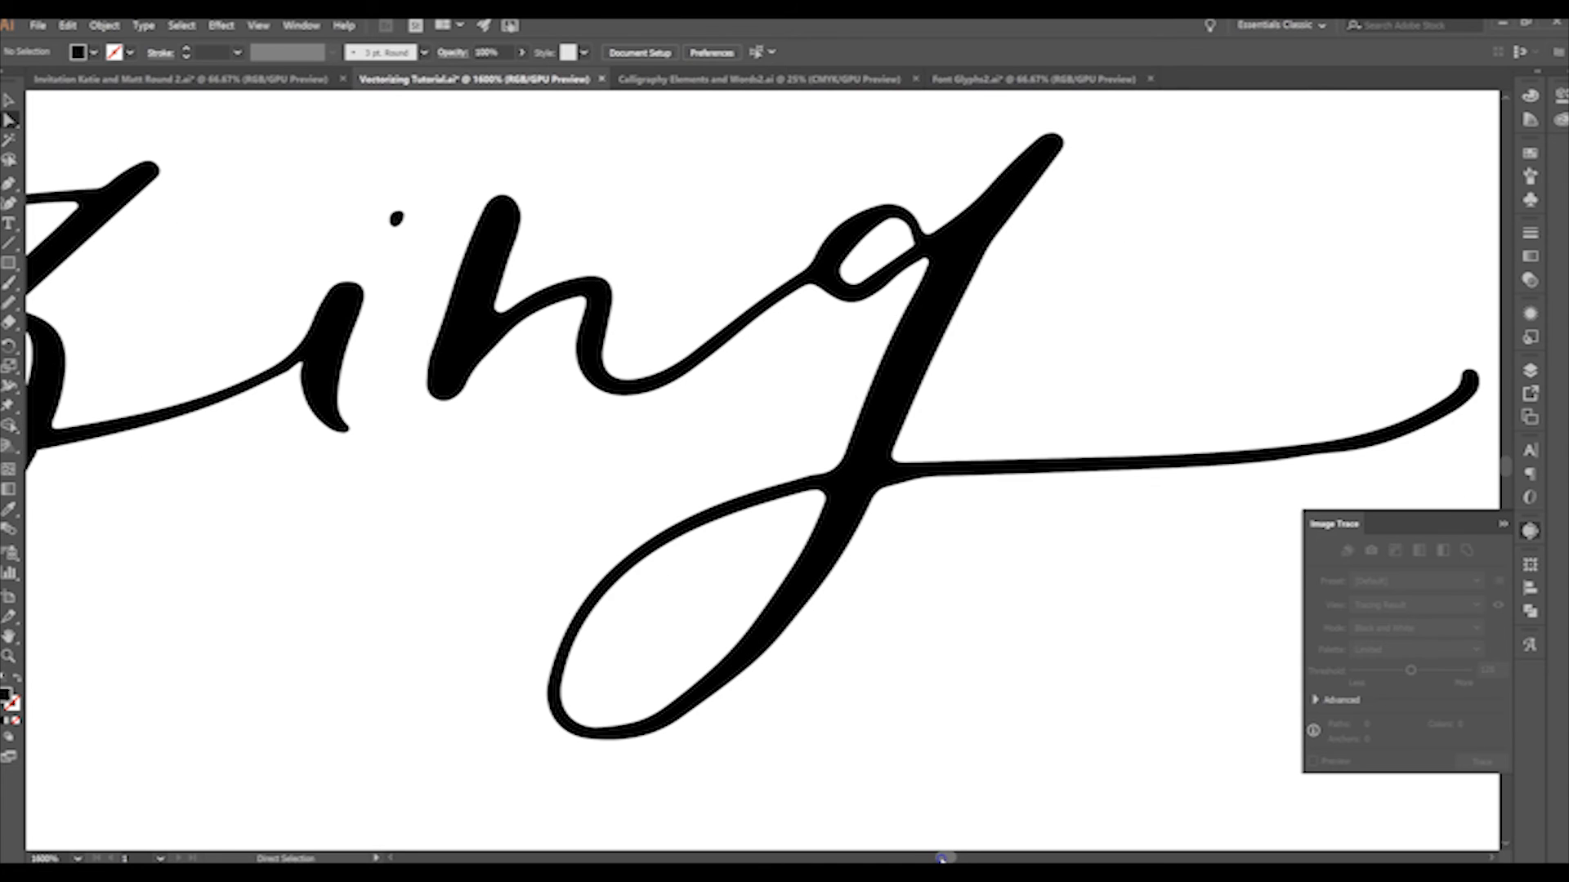
pyautogui.scroll(-2, 917, 504)
pyautogui.scroll(-1, 918, 507)
pyautogui.click(833, 506)
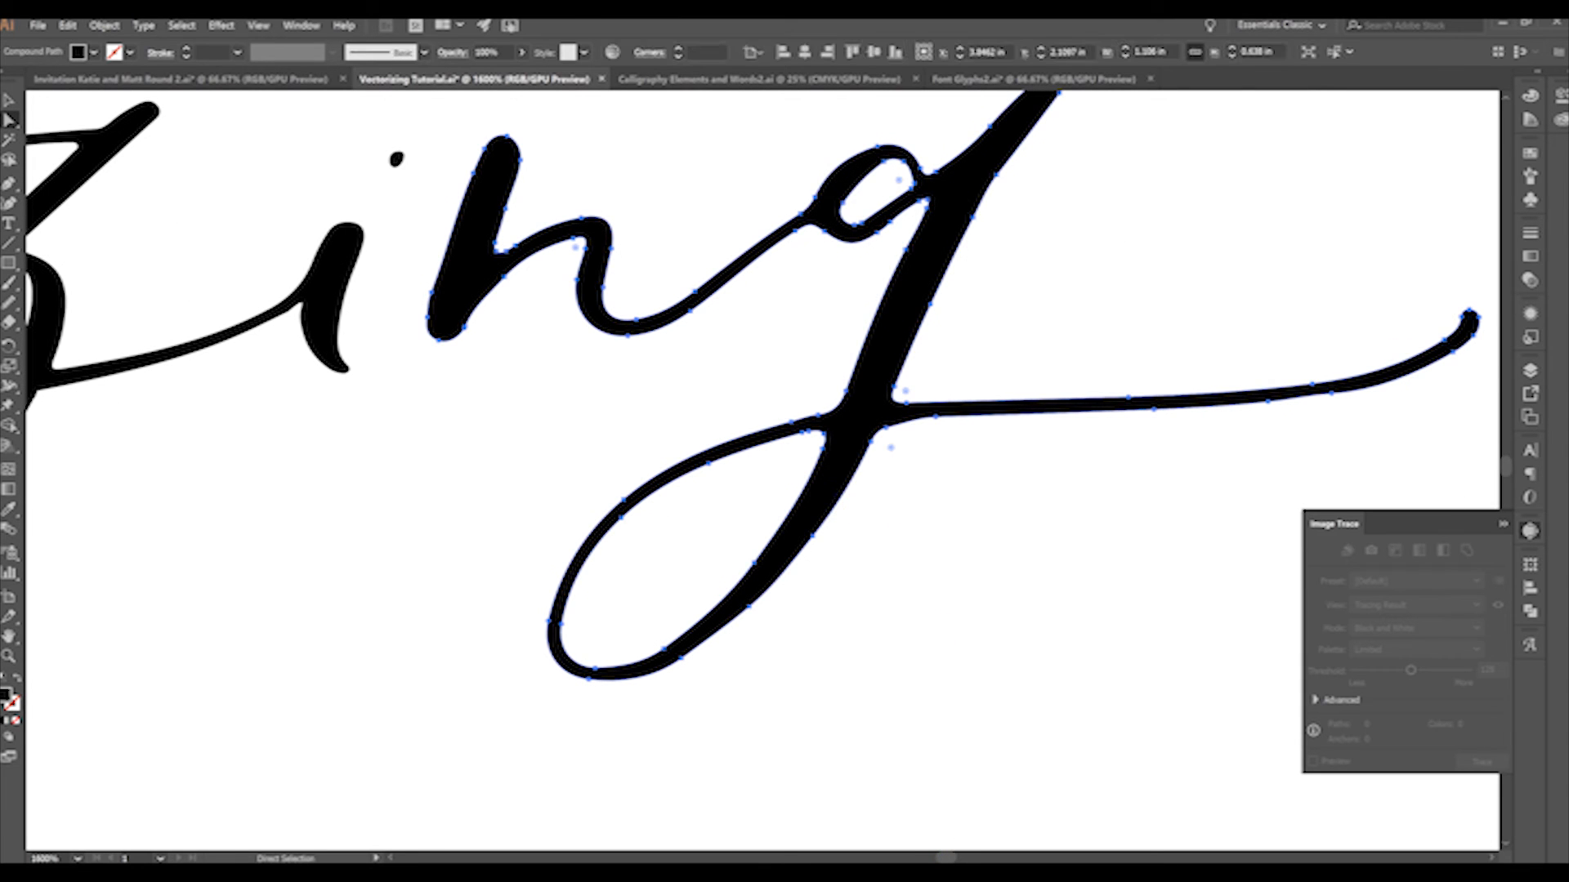
pyautogui.scroll(1, 1299, 442)
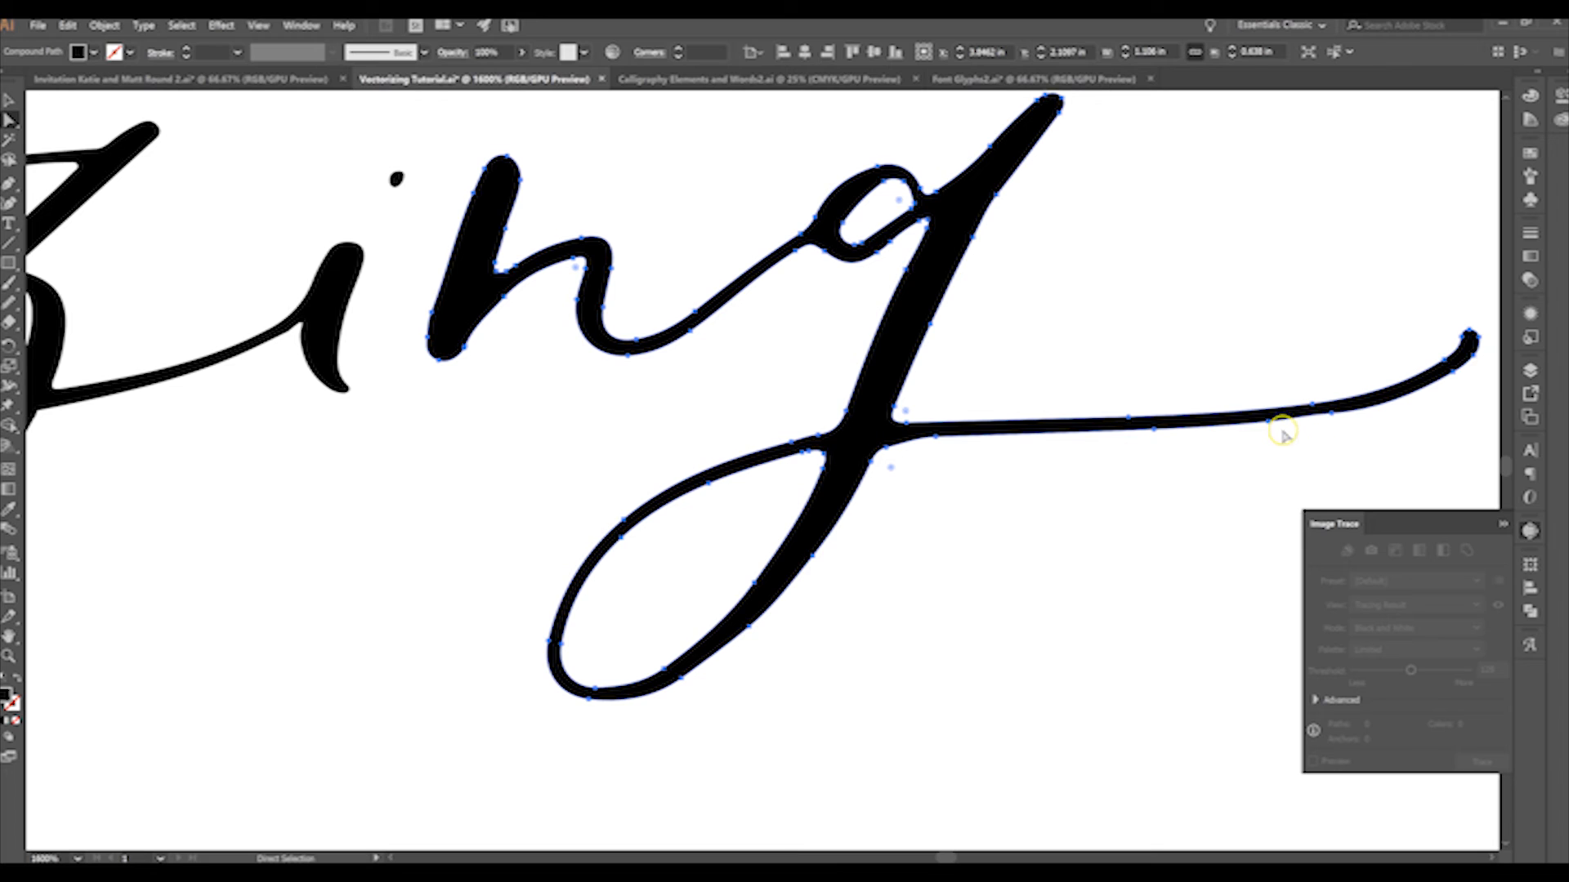
# Remove two anchor points from the lower edge of the g's tail, before its upturned end
pyautogui.click(1274, 418)
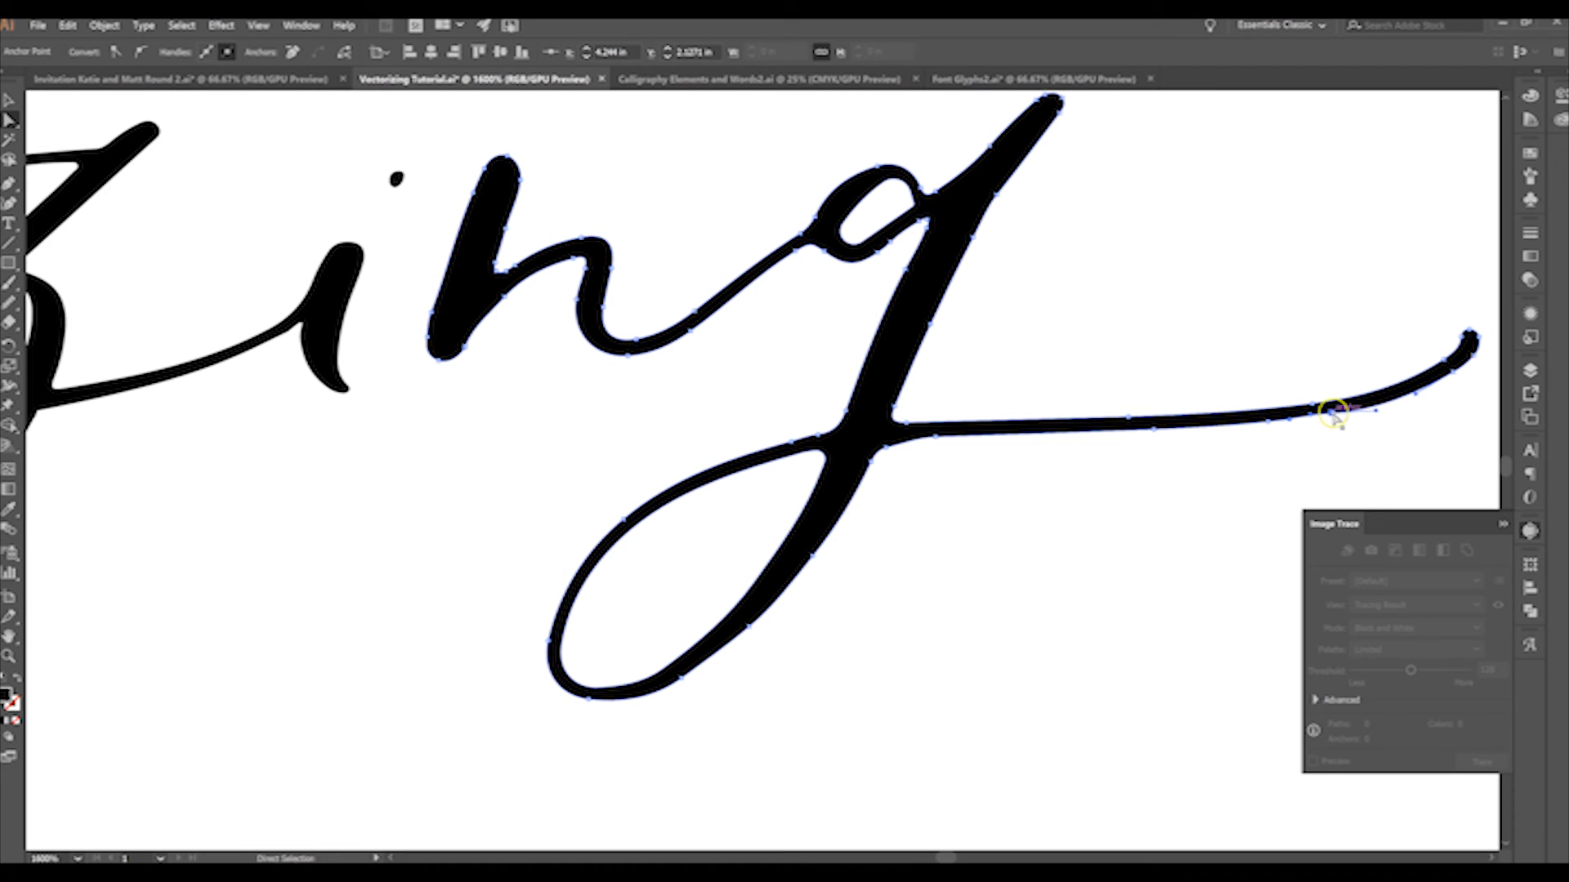
pyautogui.click(798, 272)
pyautogui.click(292, 53)
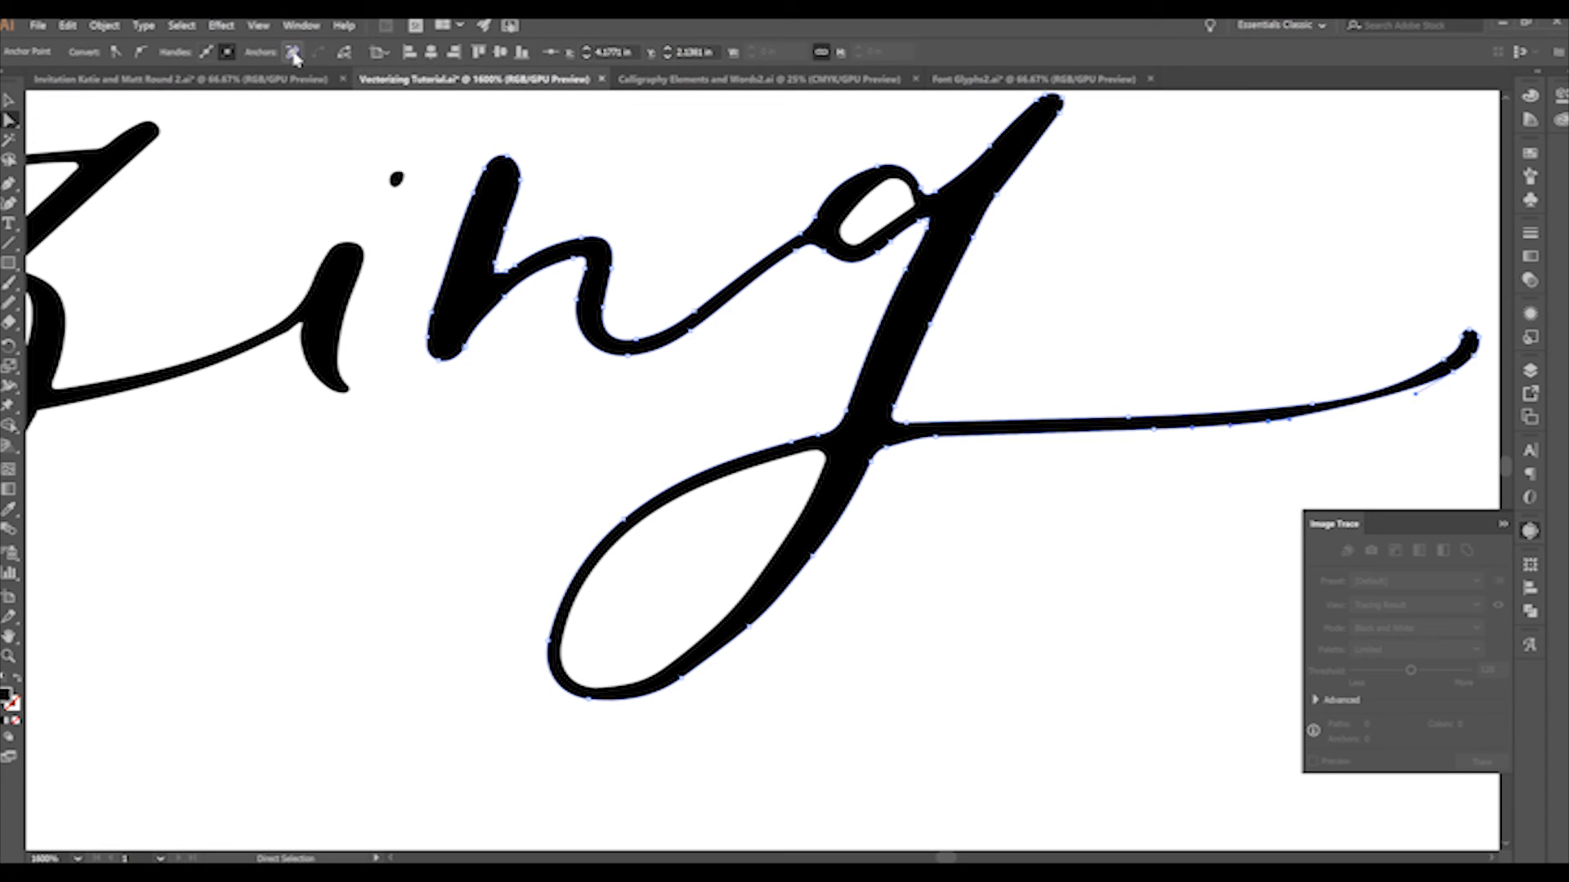
pyautogui.click(775, 210)
pyautogui.click(294, 51)
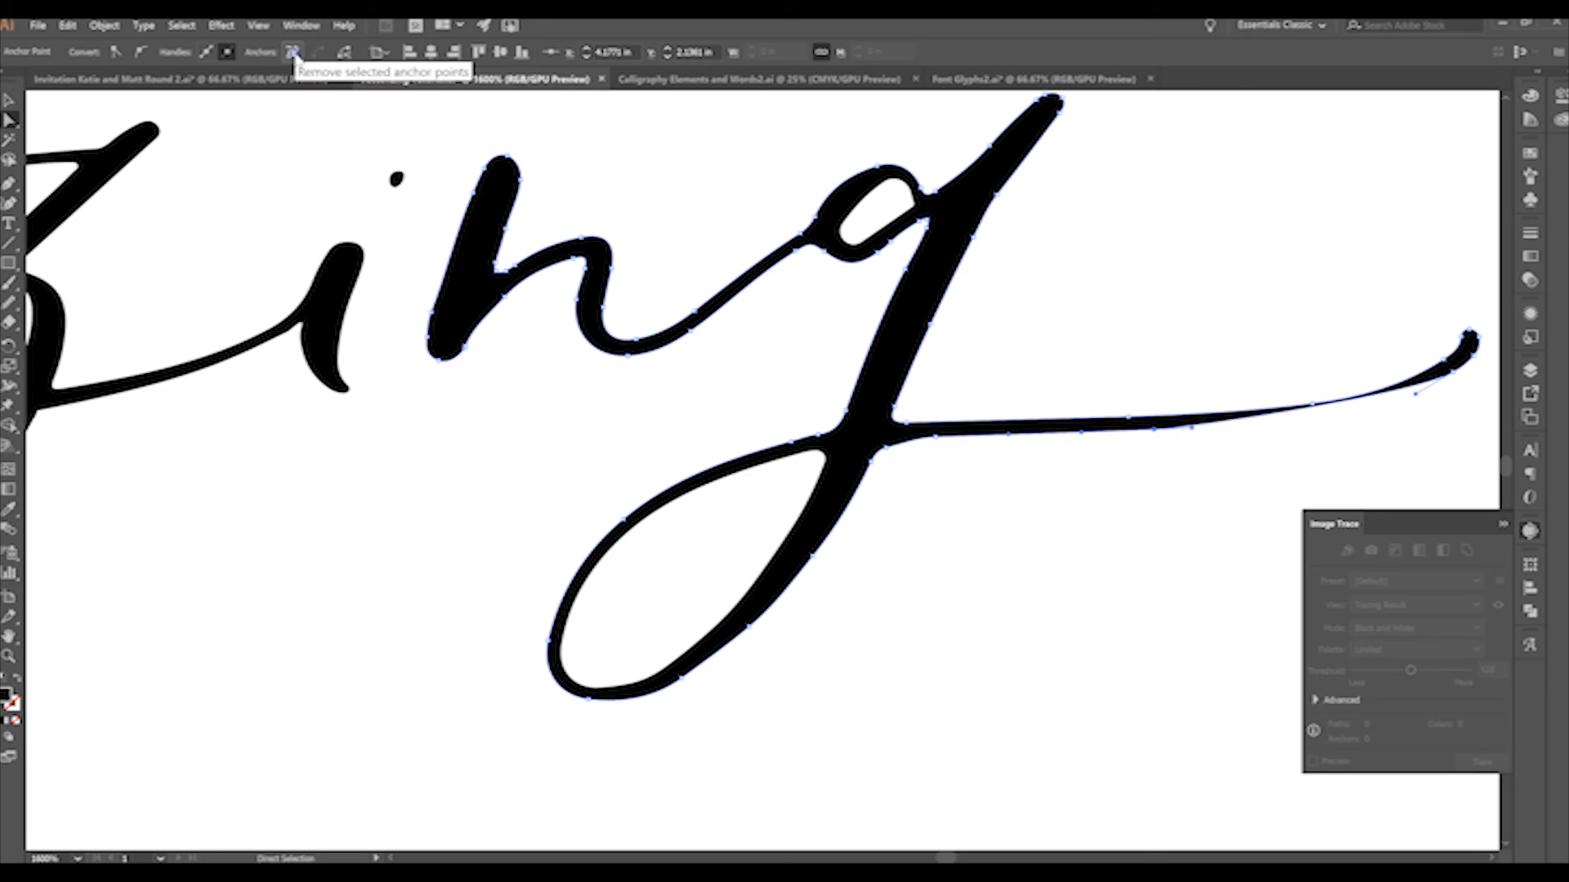
# Remove more anchor points from the underside of the g's tail and lengthen the handle near its upturned end to even out the curve
pyautogui.click(293, 54)
pyautogui.click(1450, 369)
pyautogui.click(1455, 374)
pyautogui.moveTo(1423, 393); pyautogui.dragTo(1338, 447)
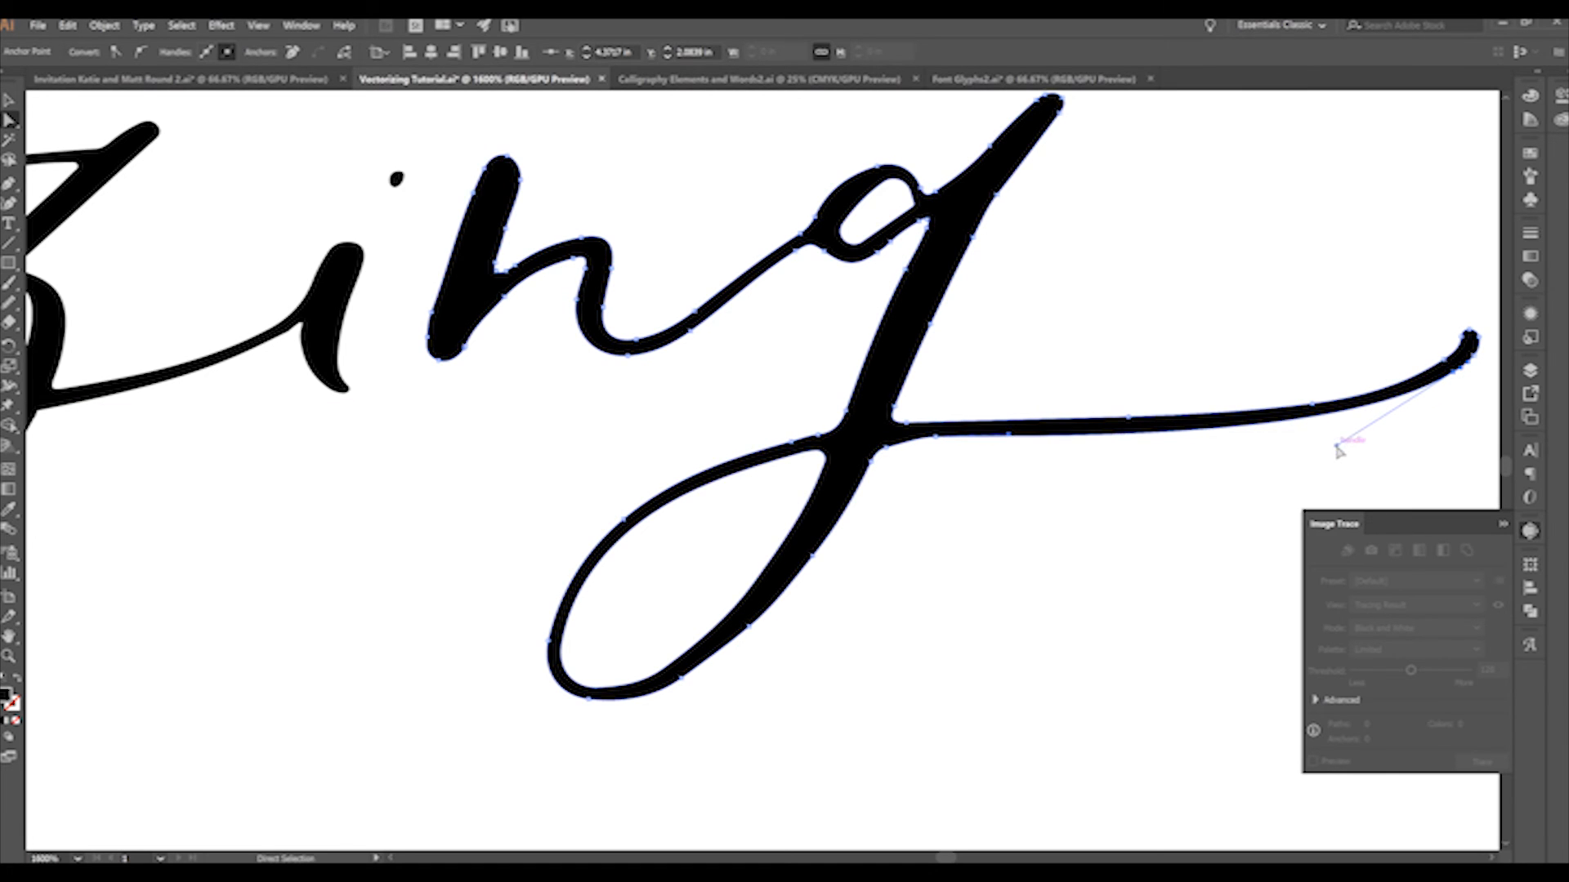
pyautogui.click(1462, 368)
pyautogui.scroll(1, 1031, 260)
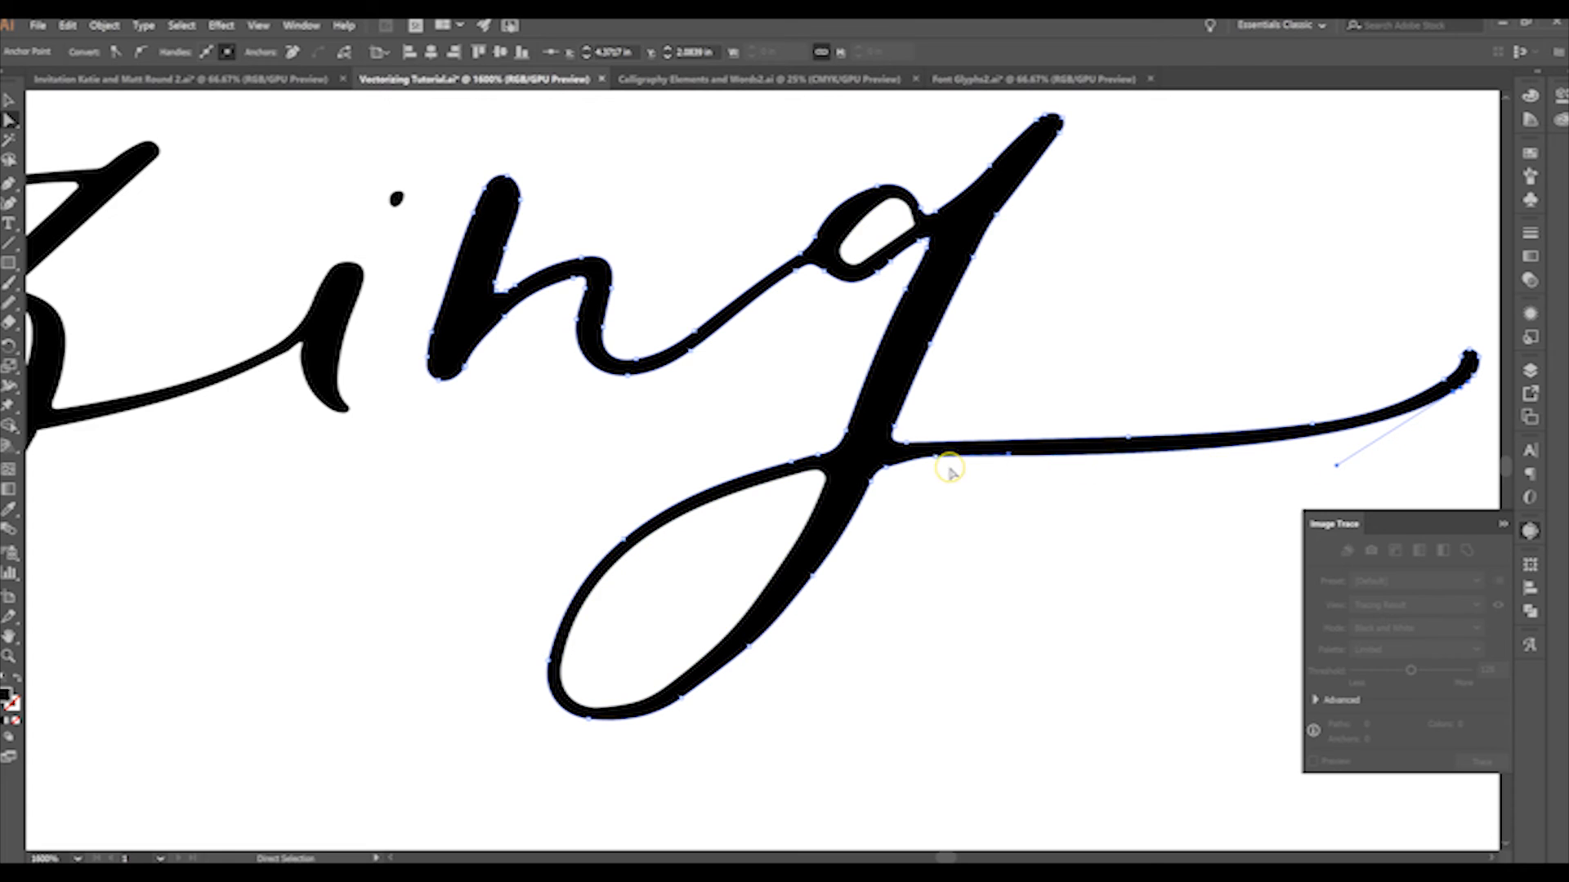
# Go to the "How to Vectorize Calligraphy" text block and convert its text to outlines
pyautogui.scroll(-10, 958, 466)
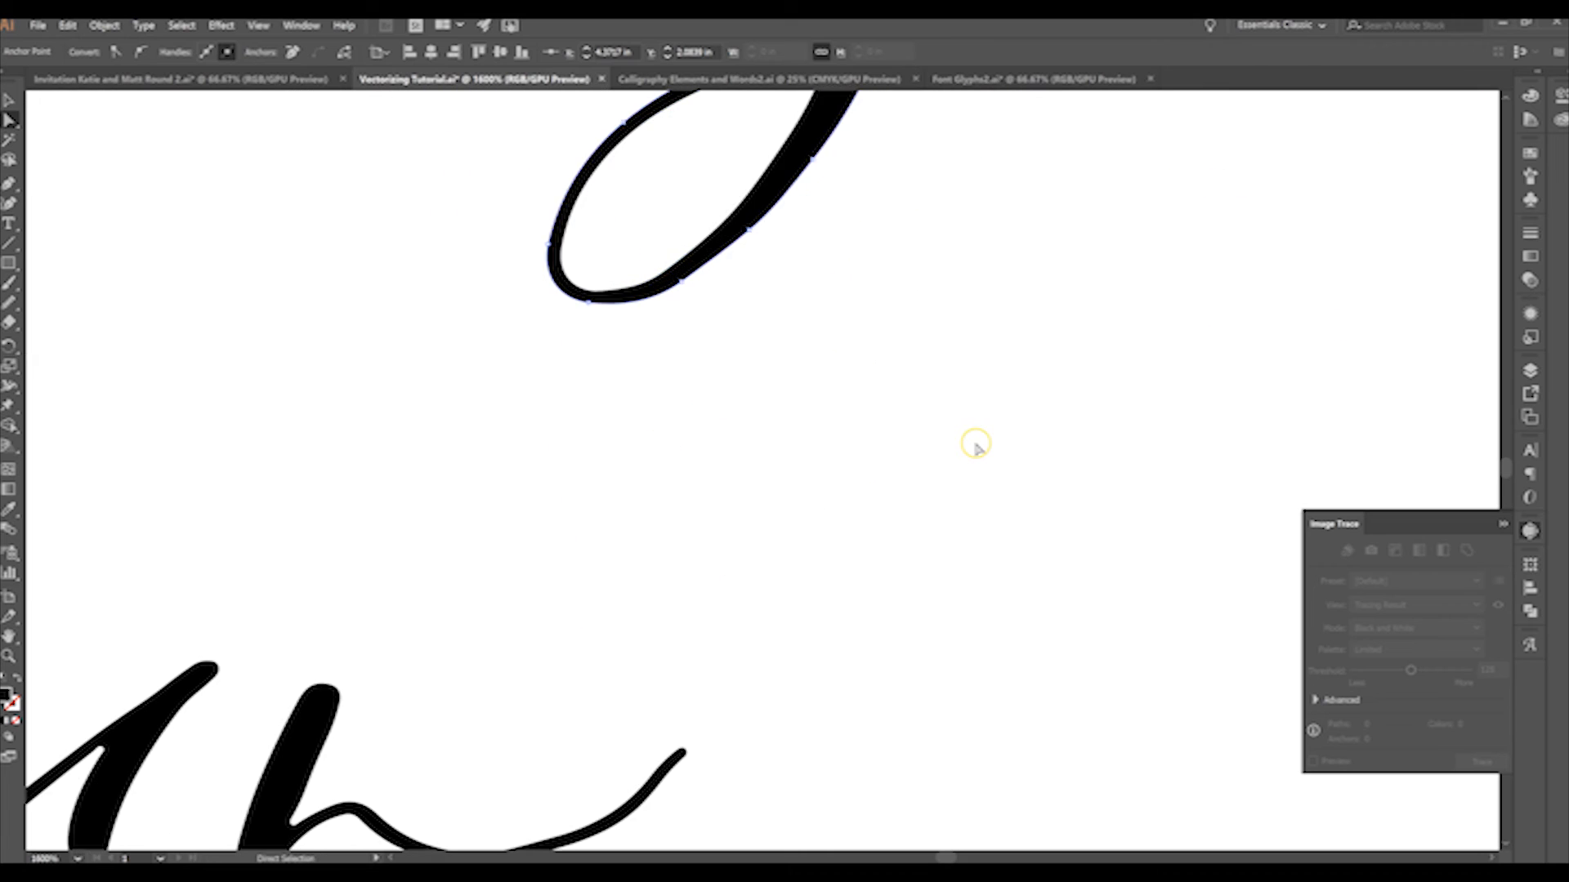
pyautogui.hotkey('ctrl', '-')
pyautogui.hotkey('ctrl', '-')
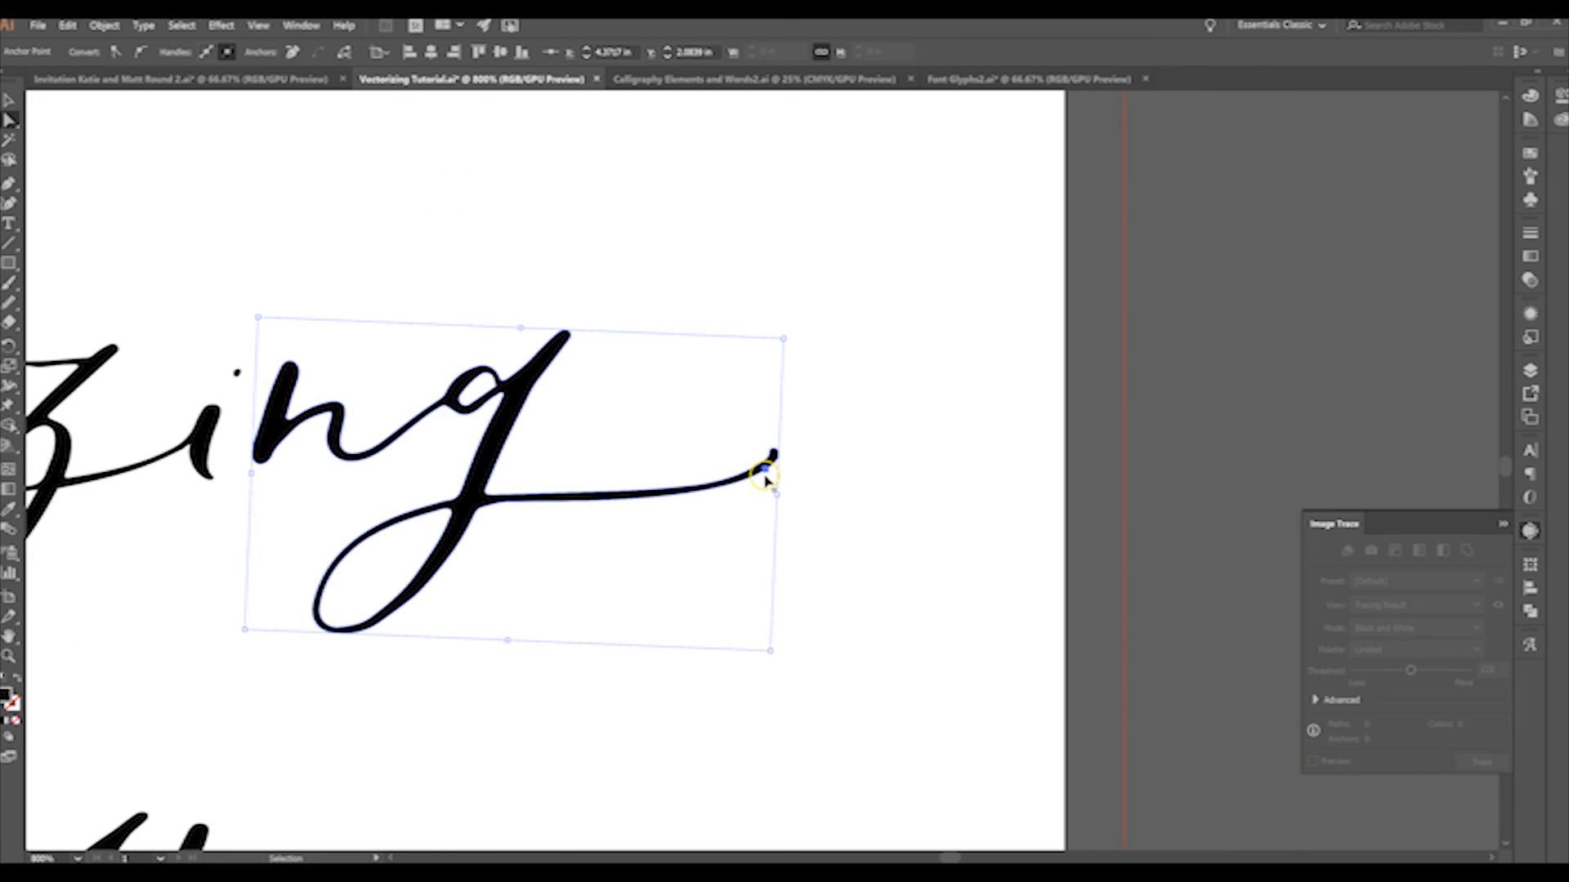
pyautogui.scroll(-3, 571, 424)
pyautogui.scroll(-7, 654, 610)
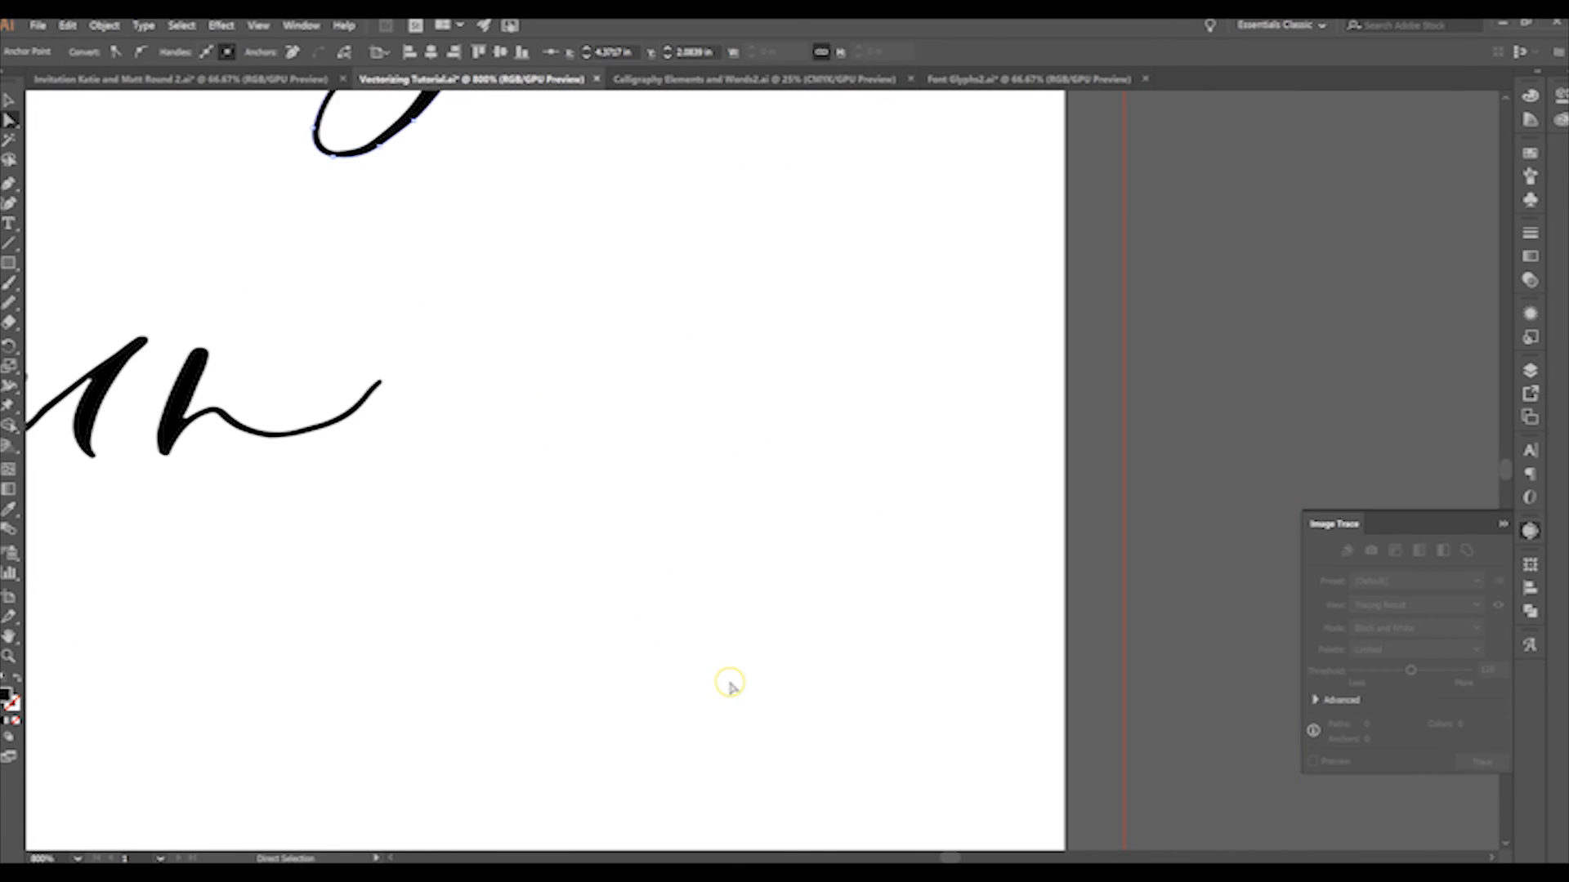
pyautogui.hotkey('ctrl', '-')
pyautogui.hotkey('ctrl', '-')
pyautogui.hscroll(-6, 668, 636)
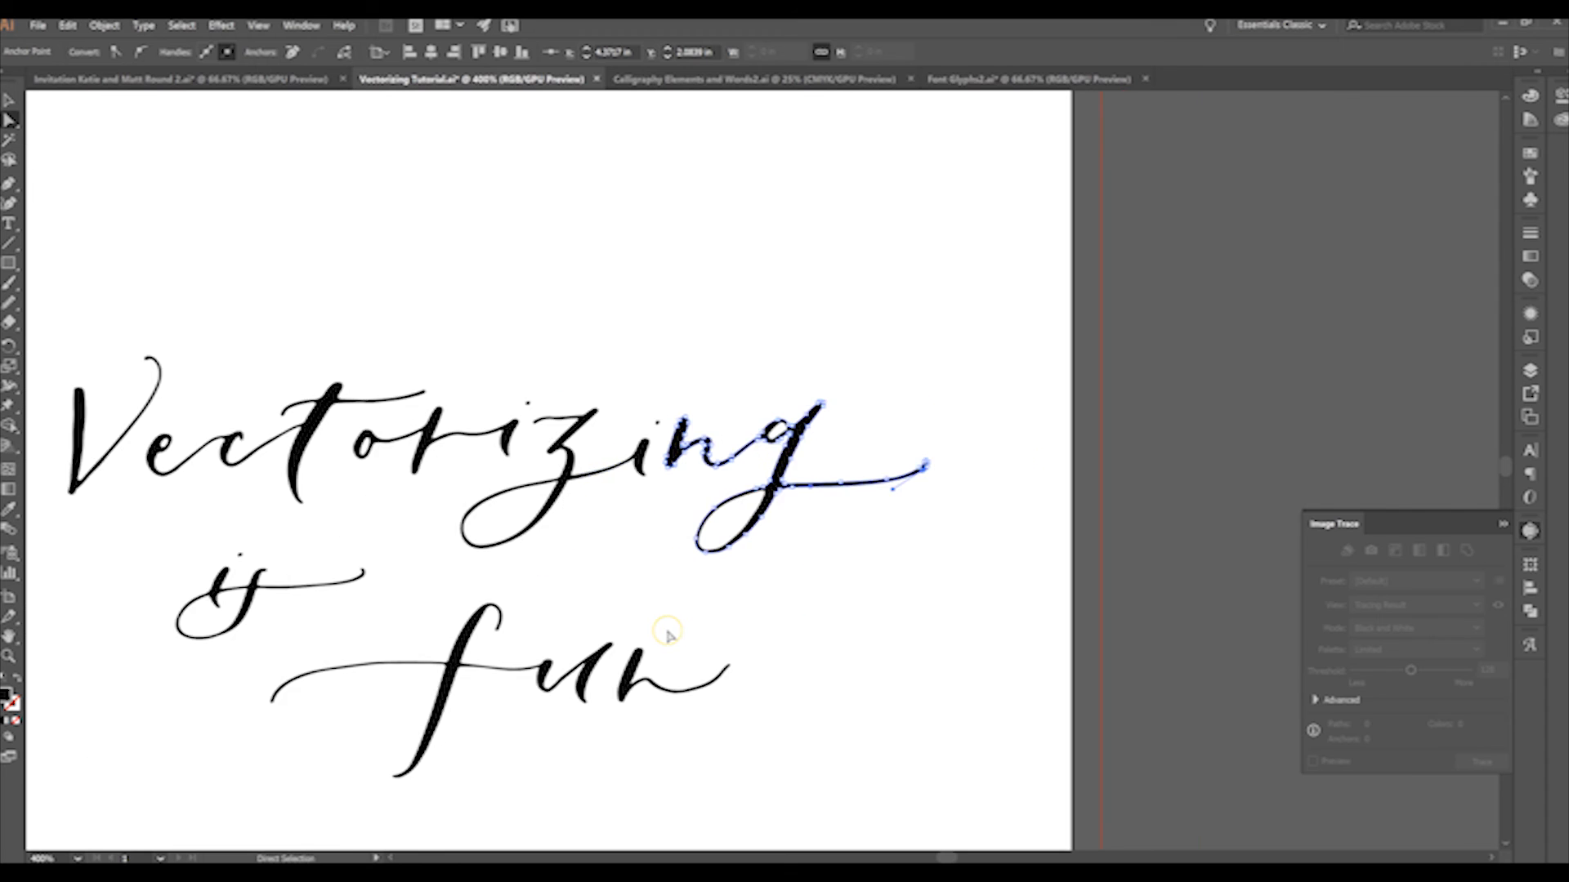
pyautogui.scroll(-3, 667, 636)
pyautogui.scroll(-10, 668, 636)
pyautogui.click(664, 513)
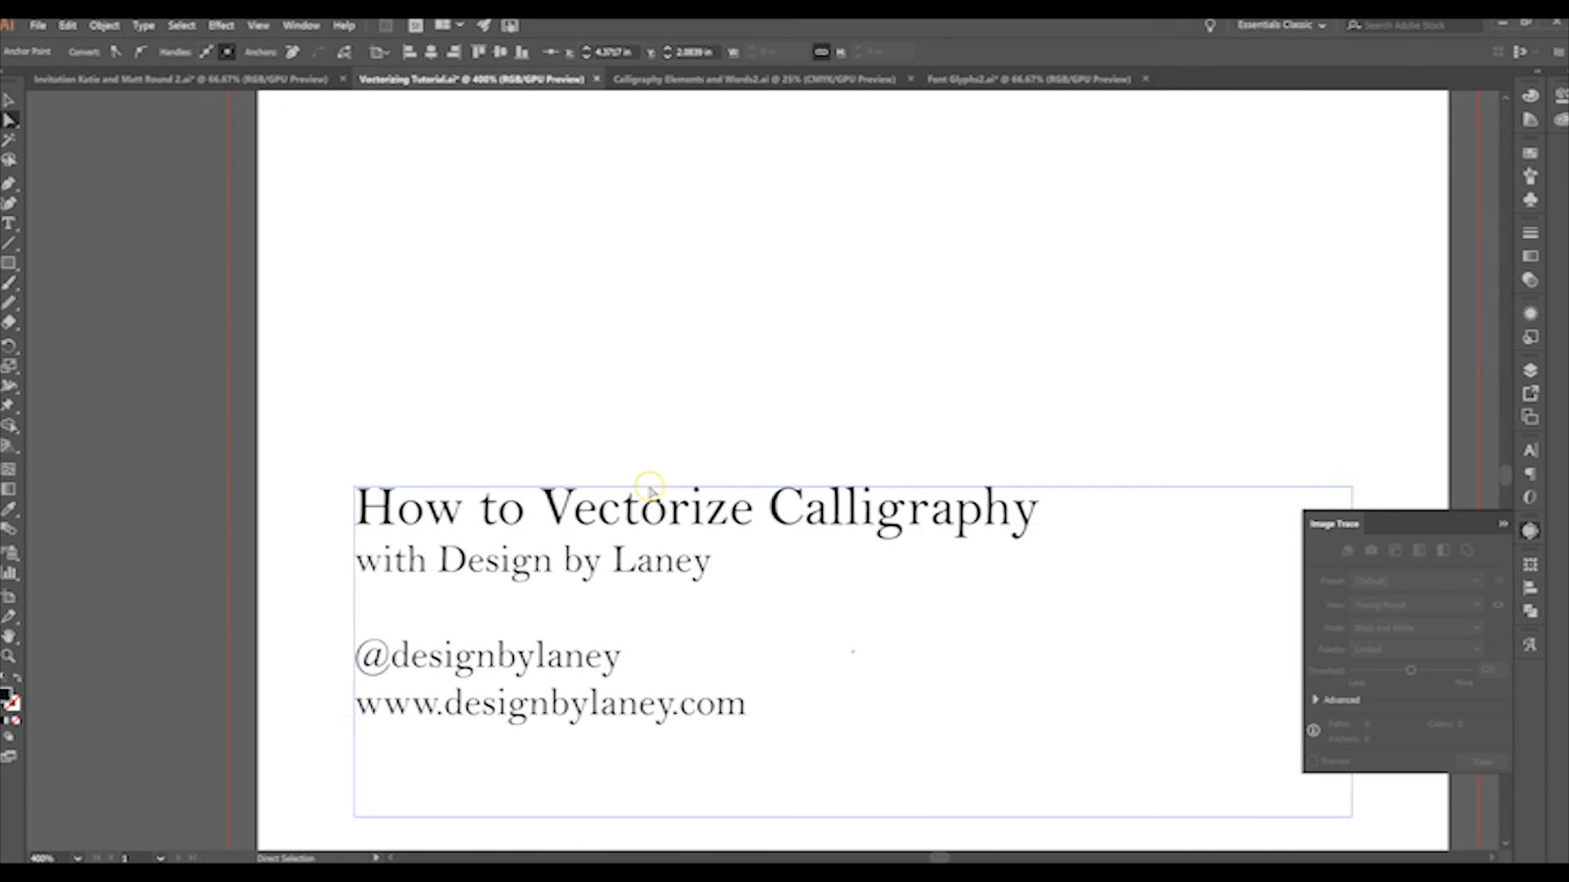
pyautogui.rightClick(649, 518)
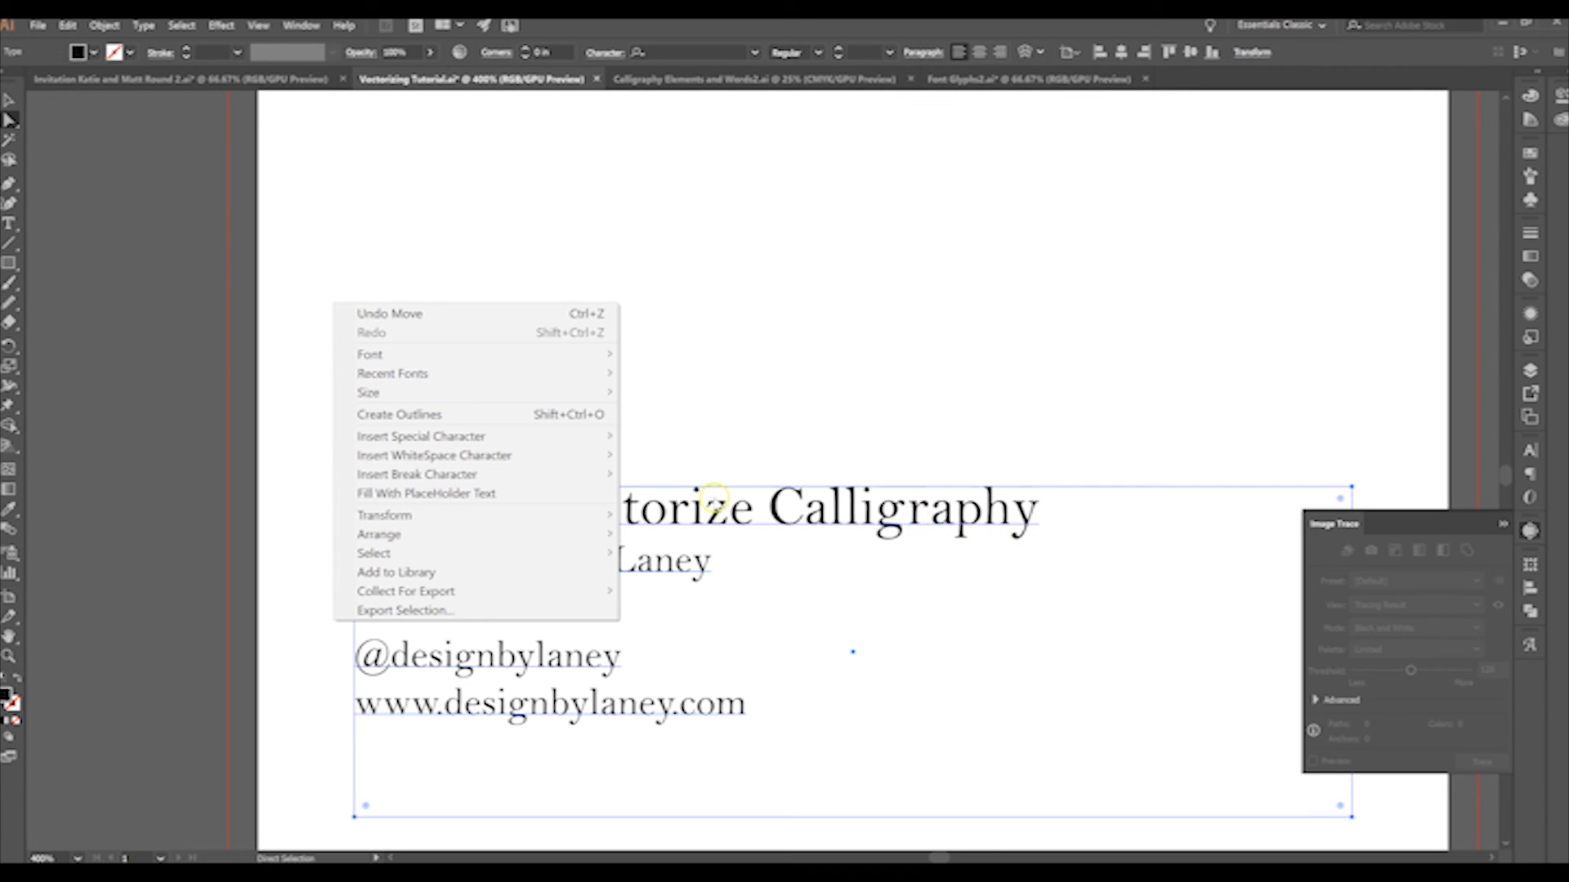
pyautogui.click(542, 414)
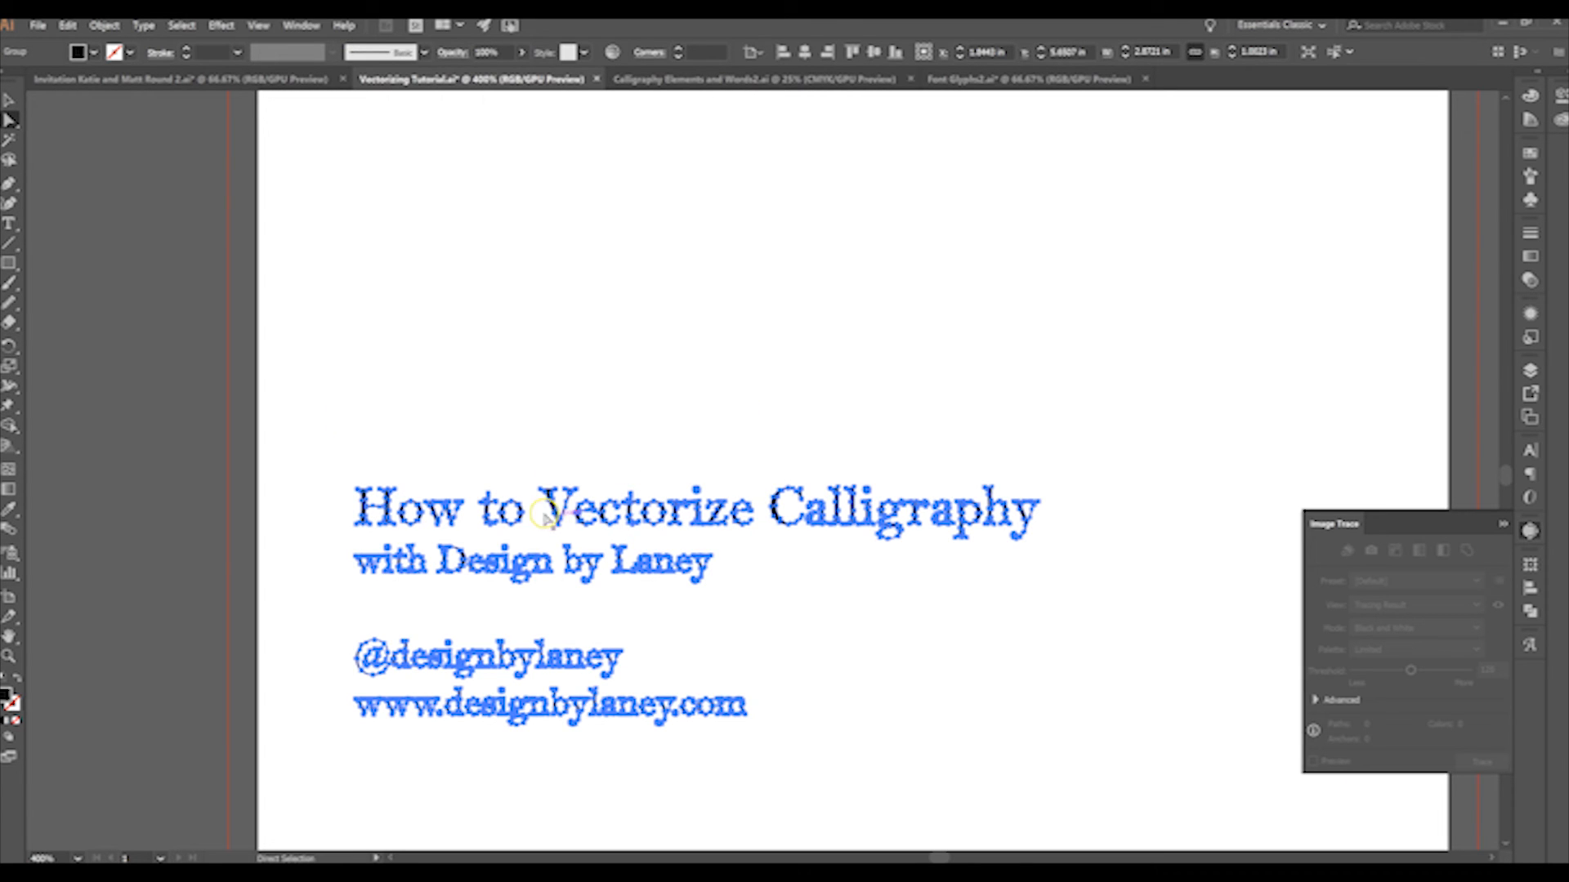
pyautogui.click(585, 452)
# Select the z, the C and the first l in the outlined title one after another to examine their anchor points
pyautogui.scroll(-1, 585, 453)
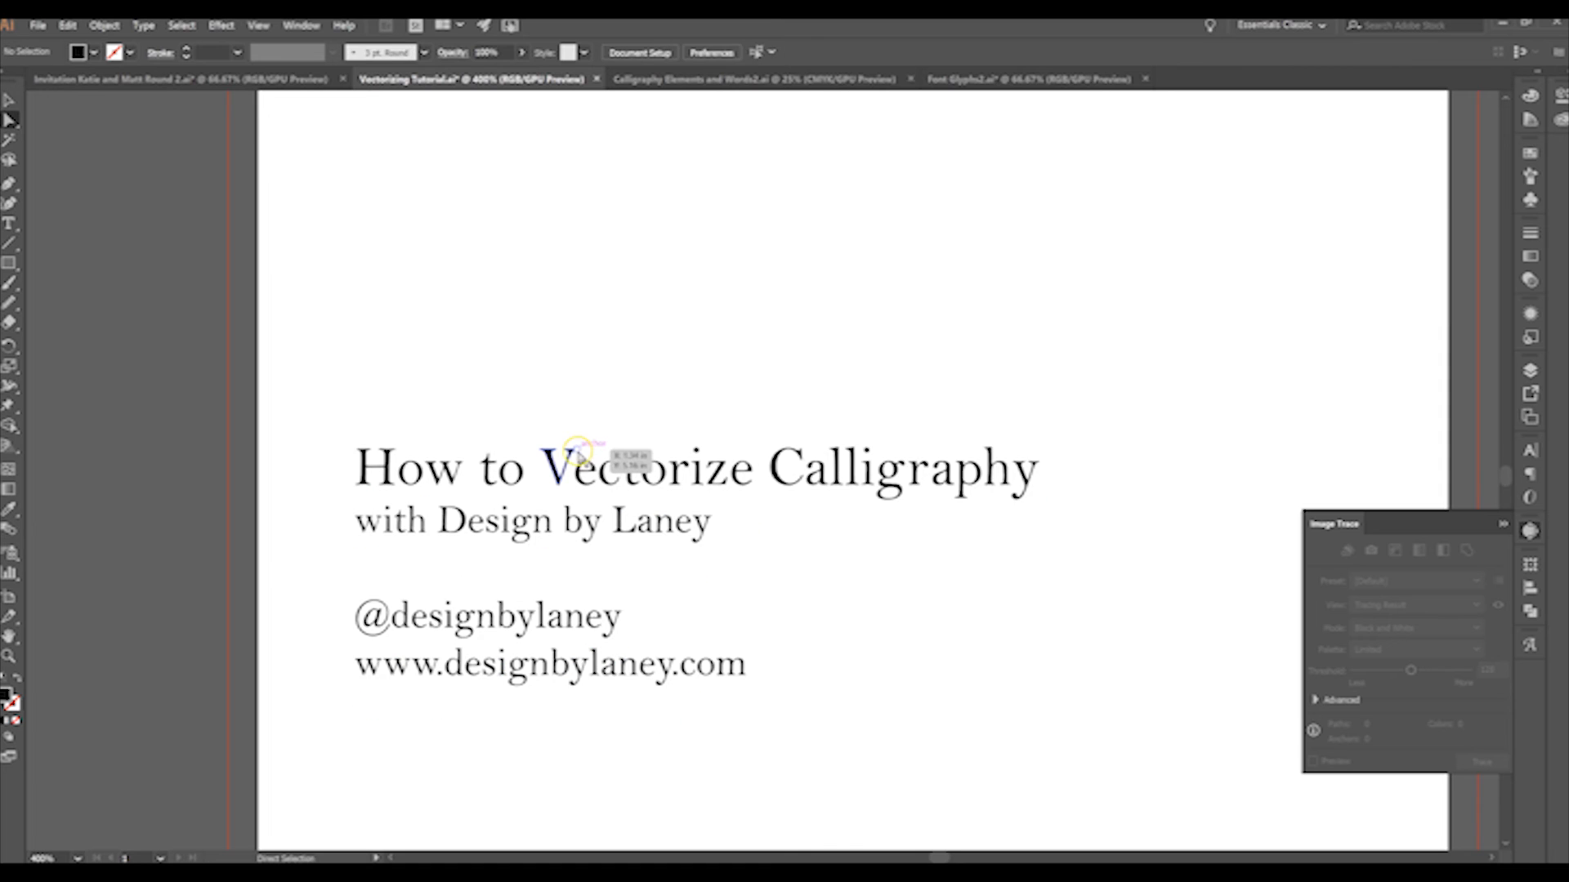
pyautogui.hotkey('ctrl', '+')
pyautogui.hotkey('ctrl', '+')
pyautogui.hotkey('ctrl', '+')
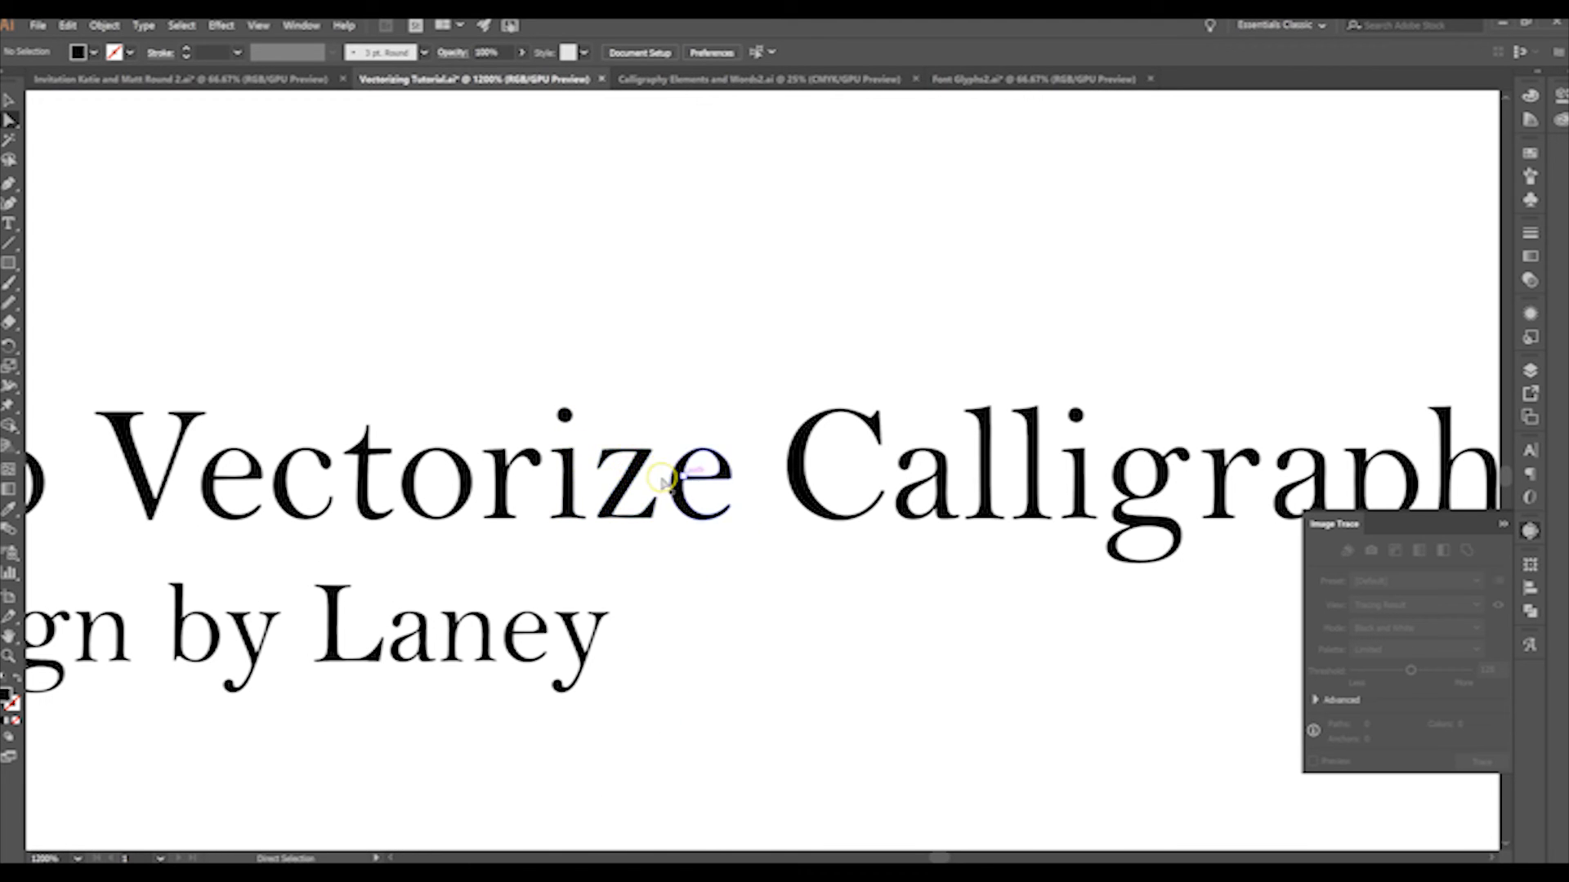
pyautogui.click(623, 480)
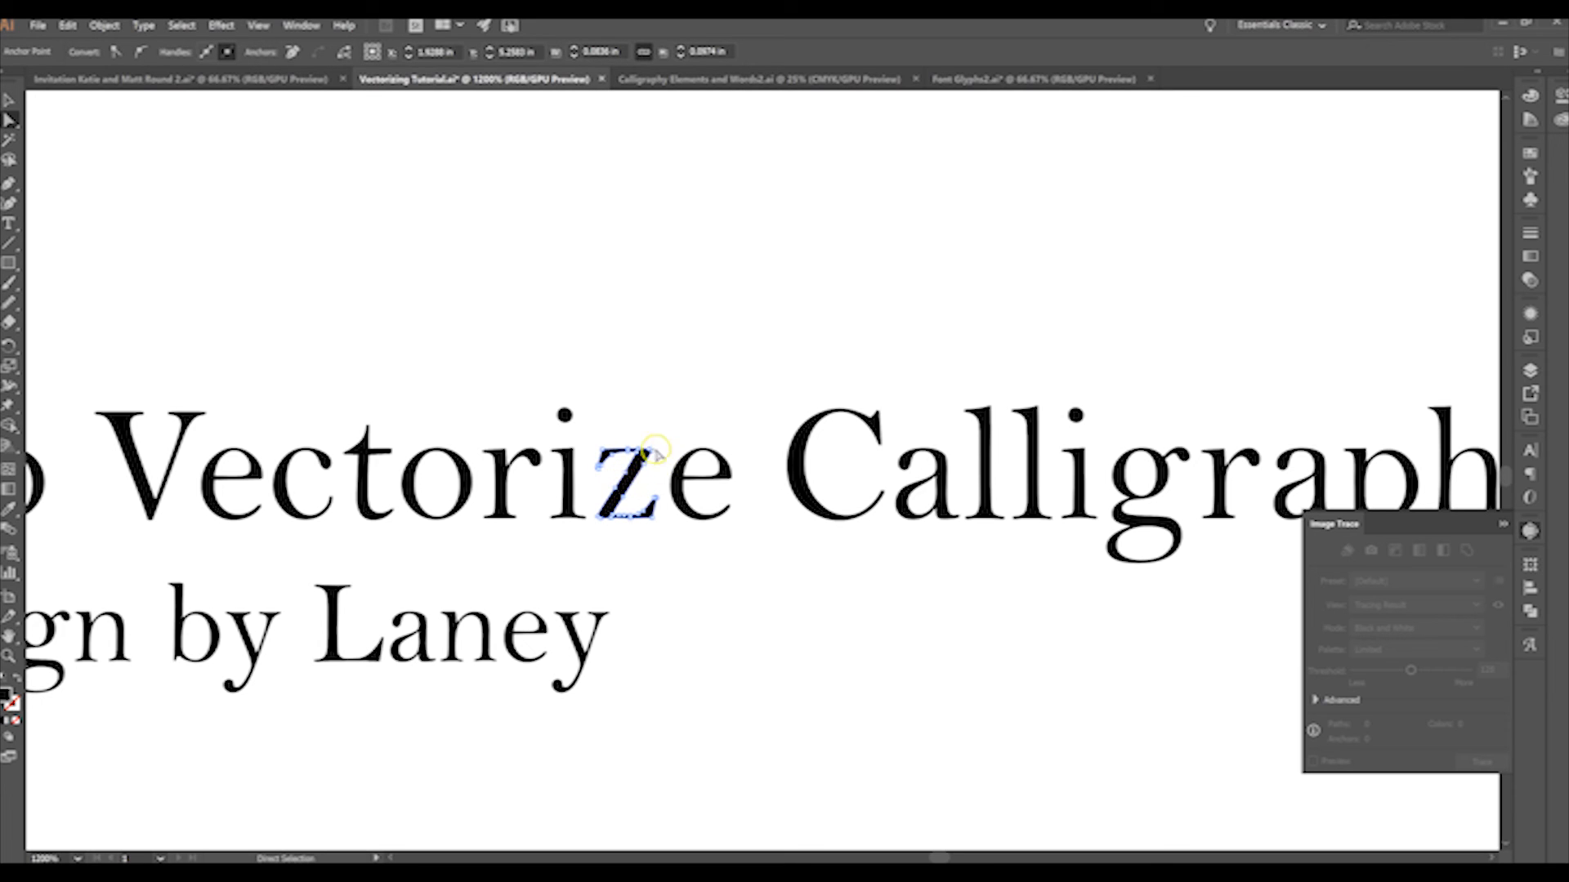
pyautogui.click(797, 487)
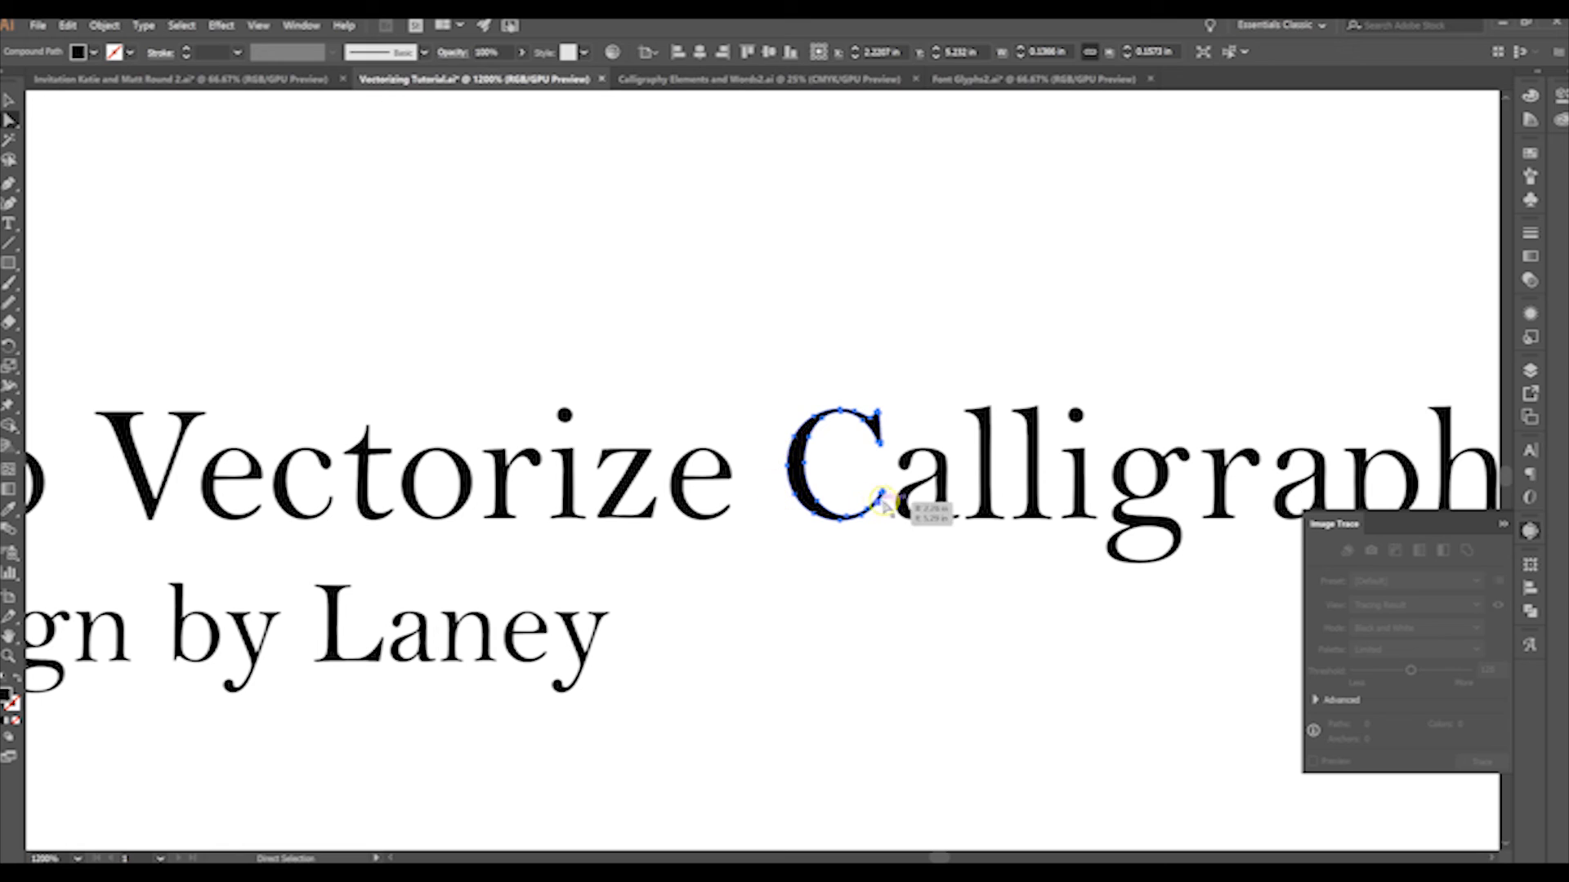
pyautogui.click(986, 469)
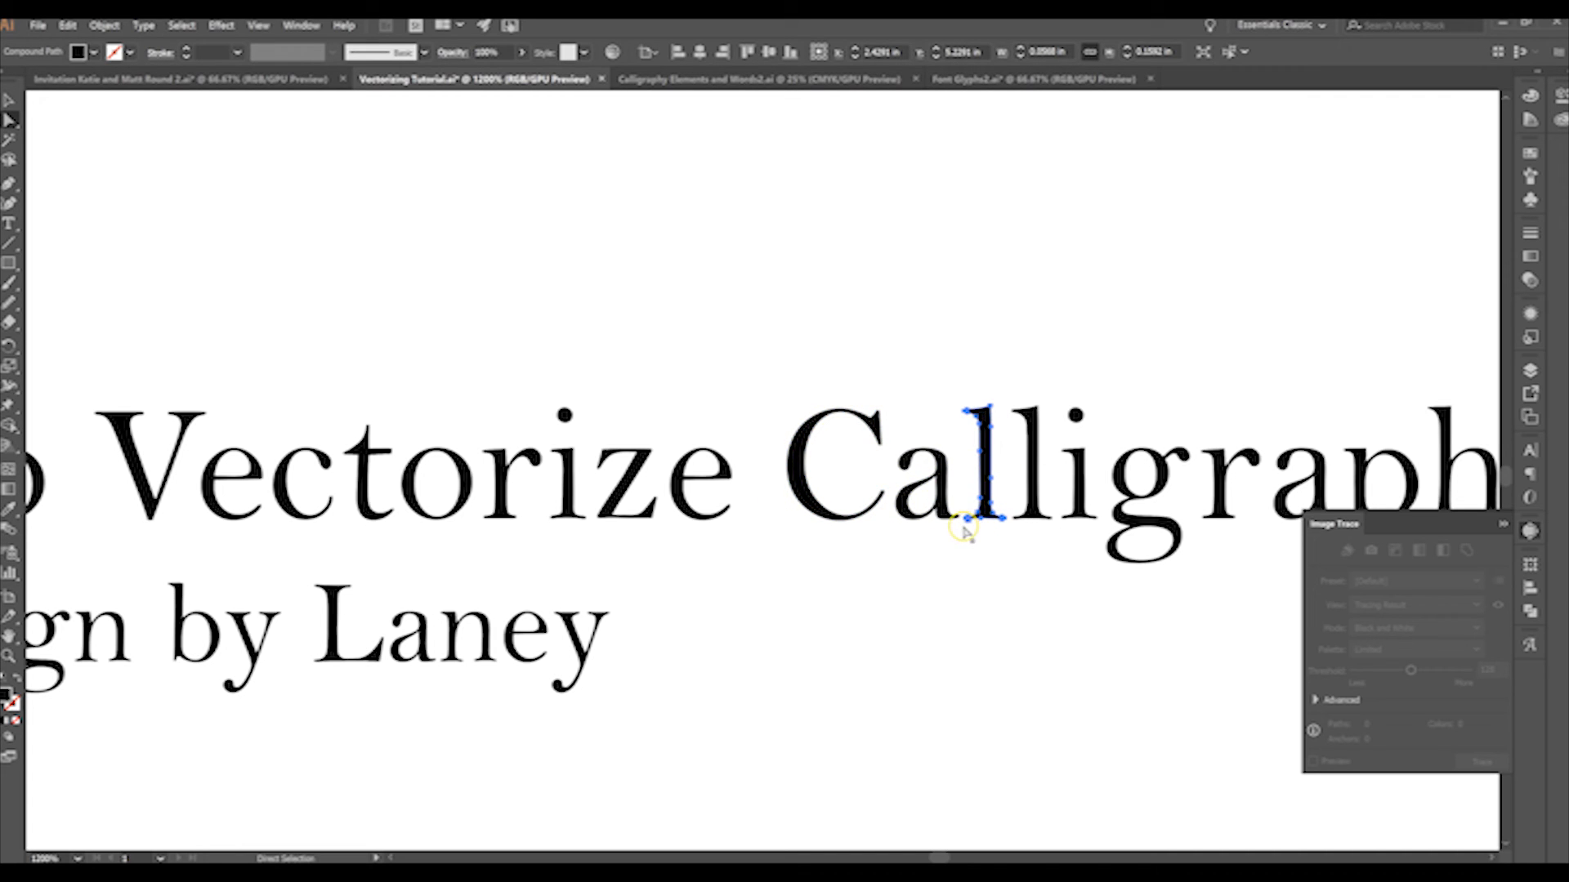
# Examine the anchor points and their spacing down the straight edge of the first l in "Calligraphy"
pyautogui.hotkey('ctrl', '=')
pyautogui.hotkey('ctrl', '=')
pyautogui.hotkey('ctrl', '=')
pyautogui.hotkey('ctrl', '=')
pyautogui.press('a')
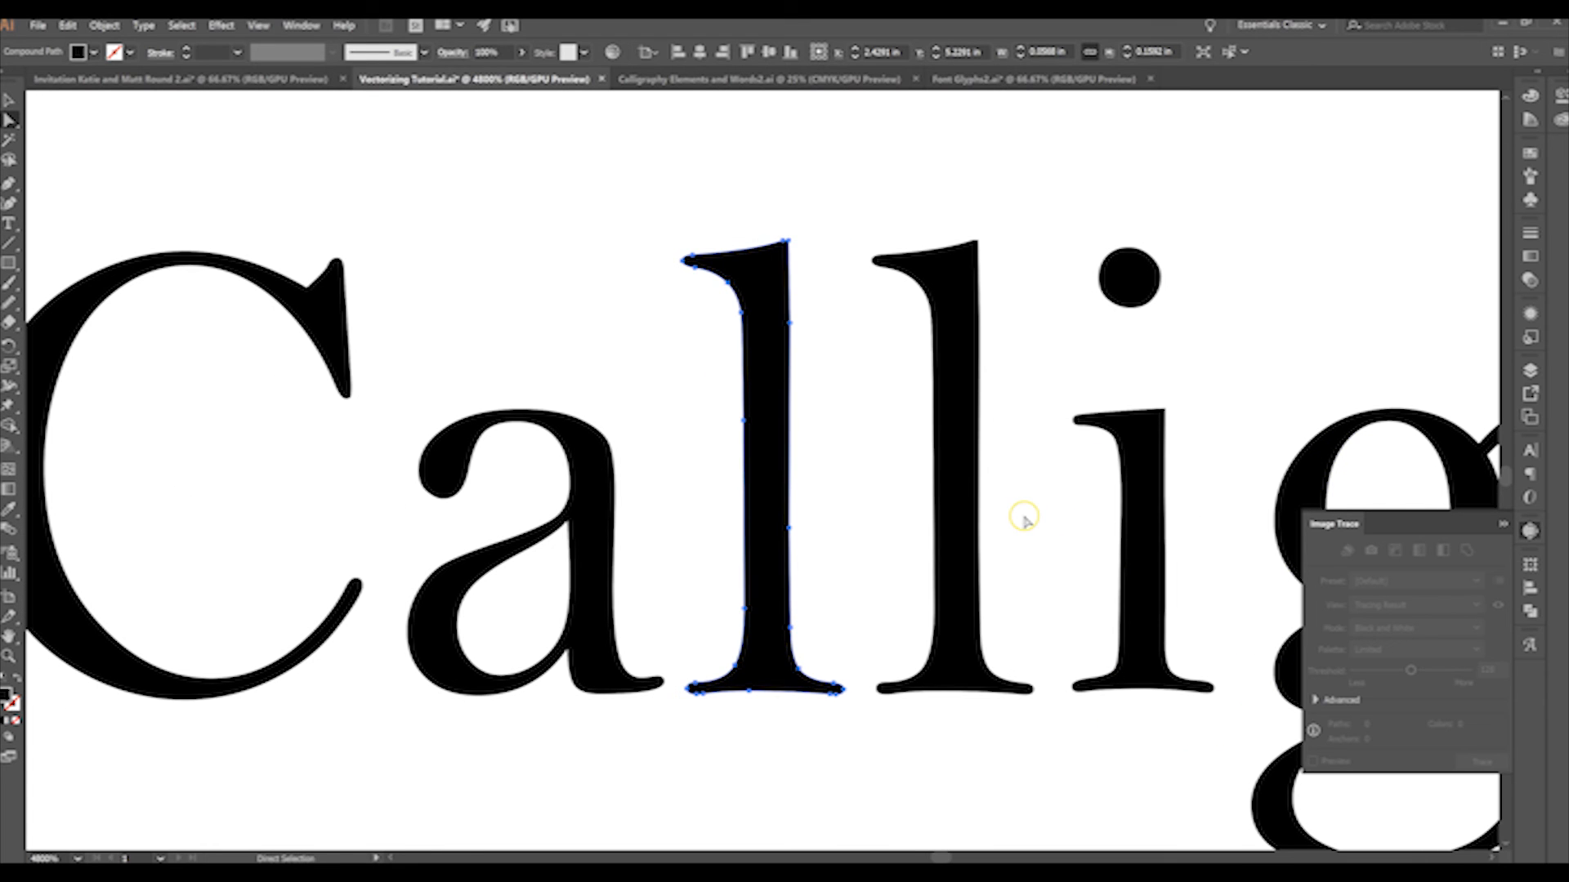
pyautogui.click(786, 241)
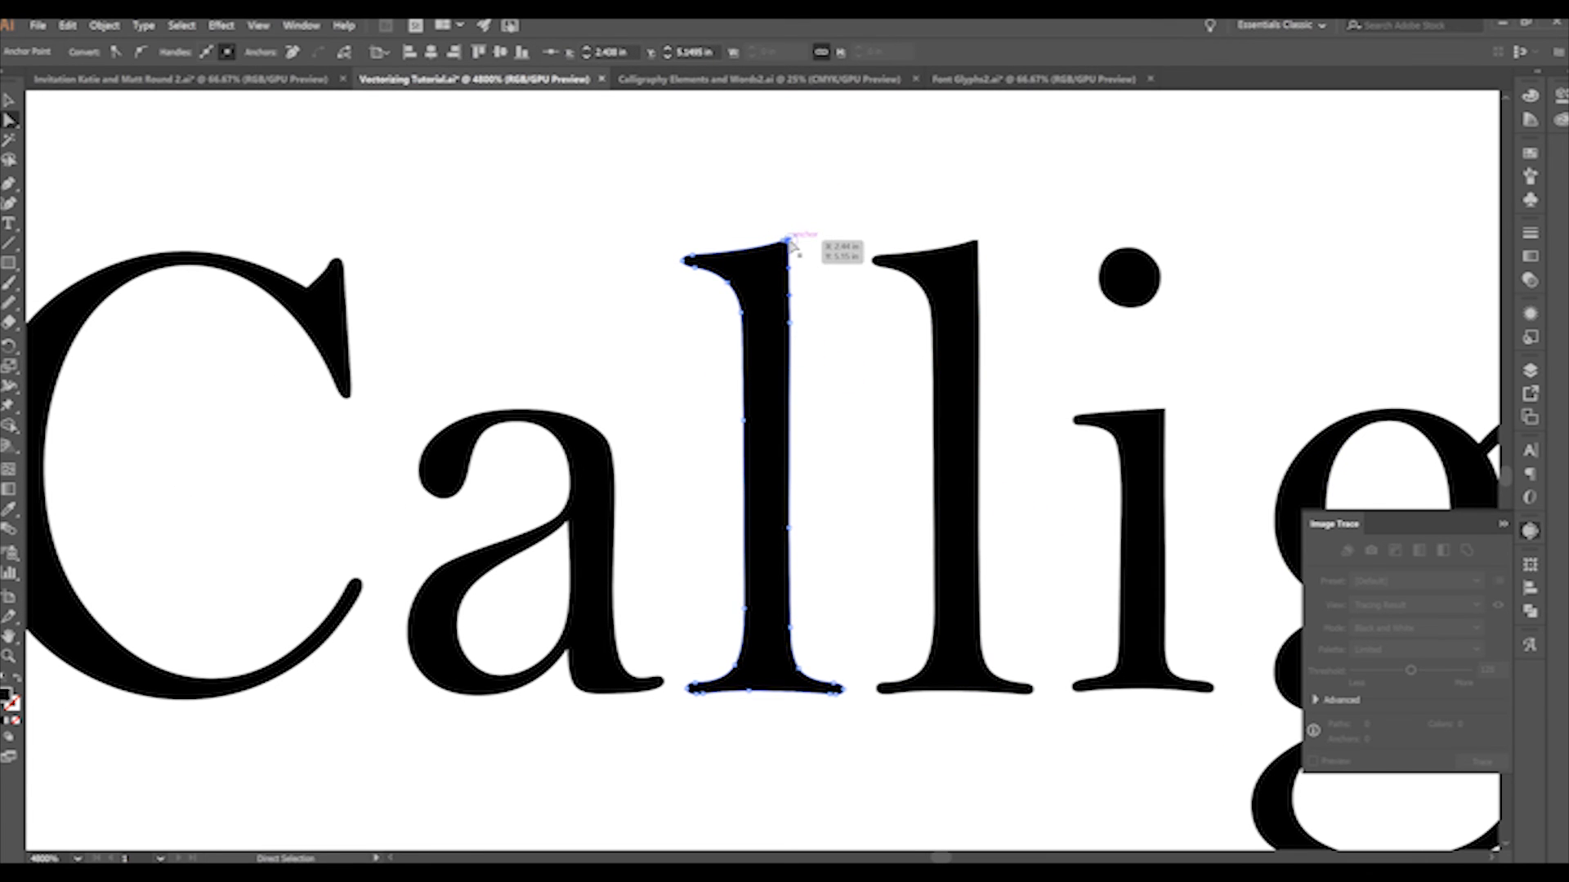
pyautogui.click(778, 329)
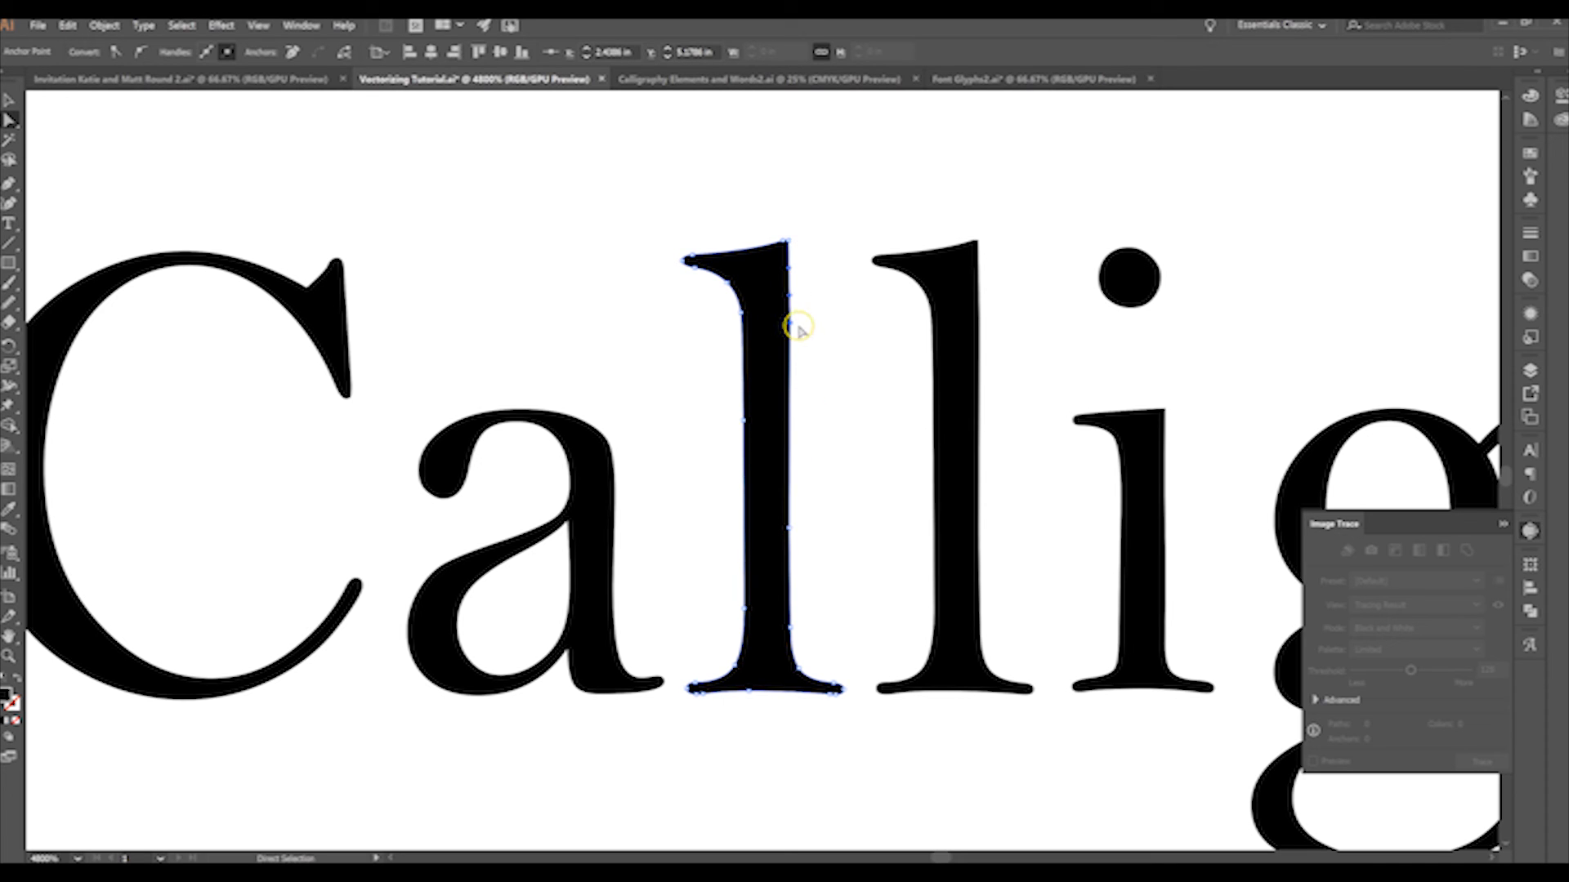
pyautogui.click(796, 528)
# Return to the handwritten "fun" and select the joined path of the f and u to show its anchor points
pyautogui.scroll(-4, 913, 447)
pyautogui.scroll(5, 909, 449)
pyautogui.scroll(-2, 907, 452)
pyautogui.scroll(-8, 608, 339)
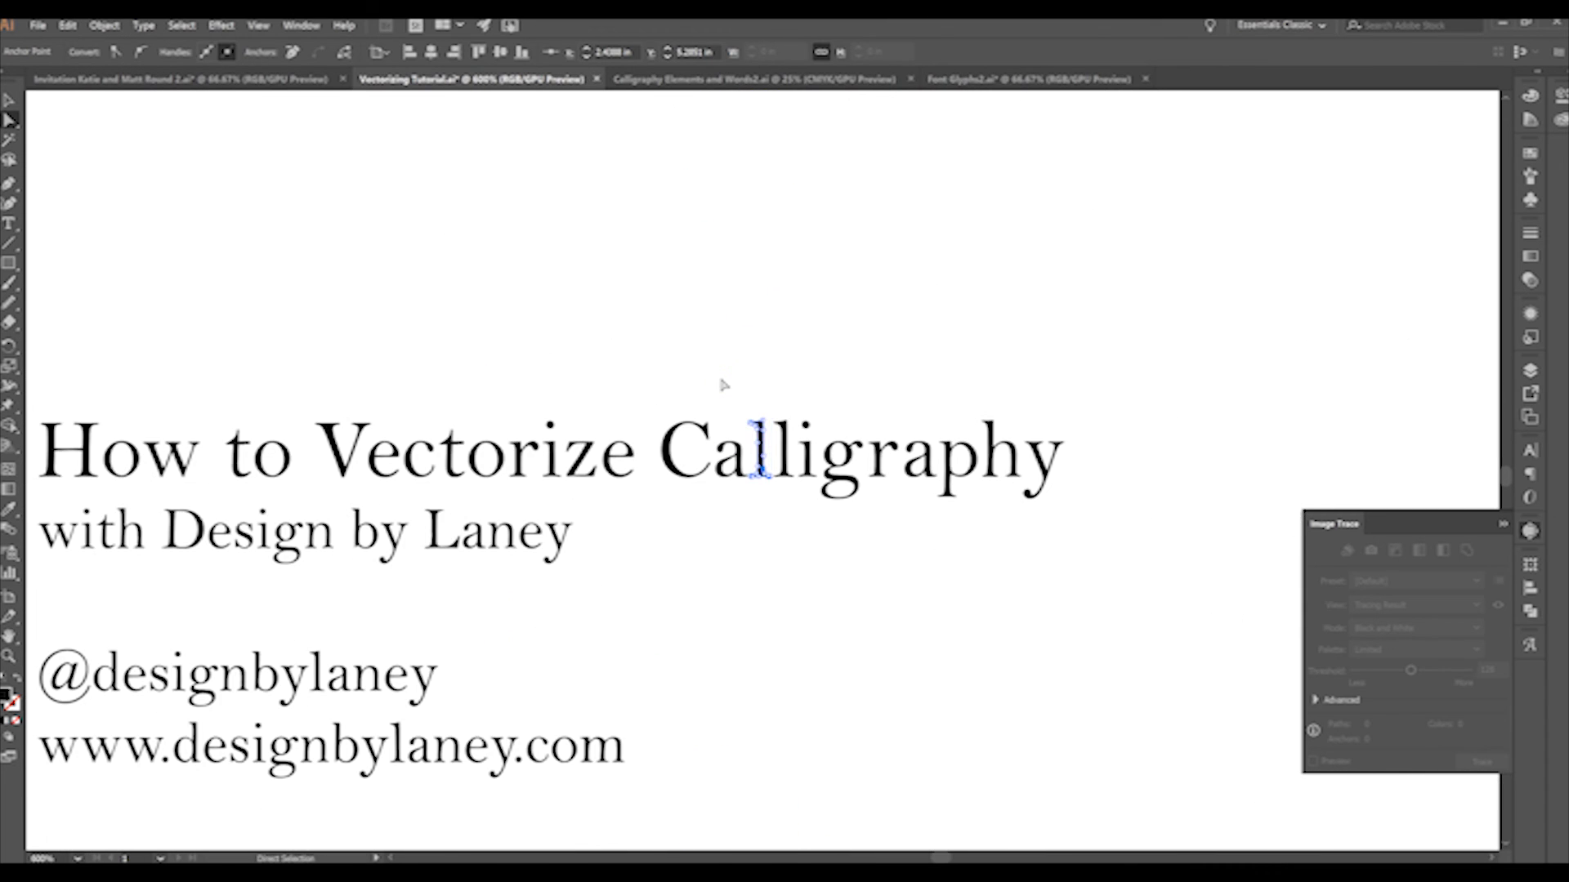
pyautogui.scroll(-1, 723, 384)
pyautogui.scroll(15, 722, 385)
pyautogui.click(758, 456)
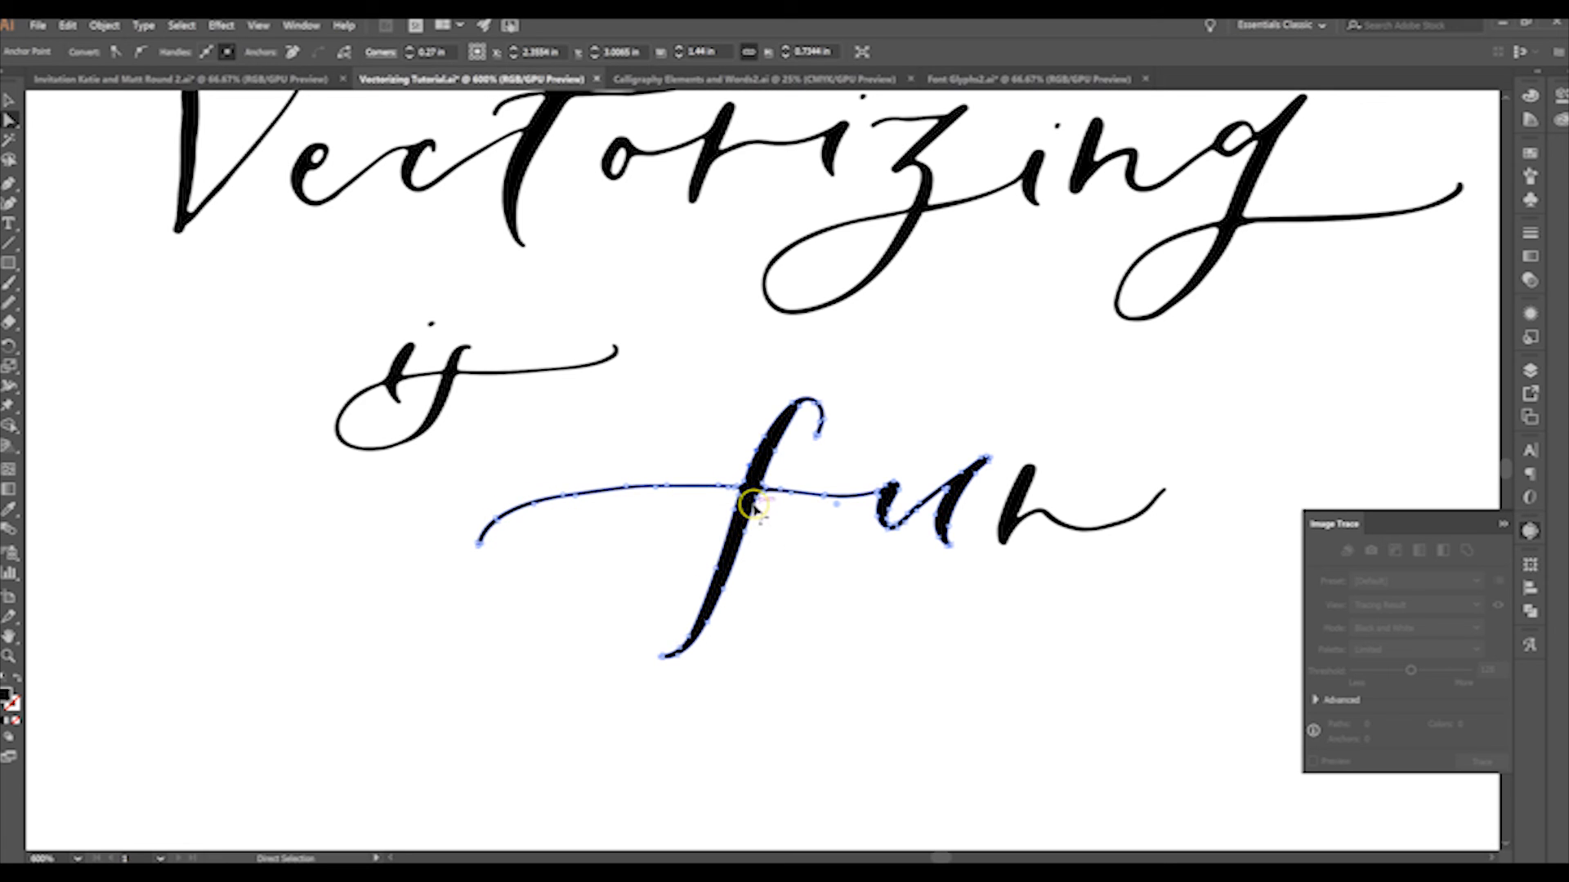
pyautogui.scroll(-1, 925, 591)
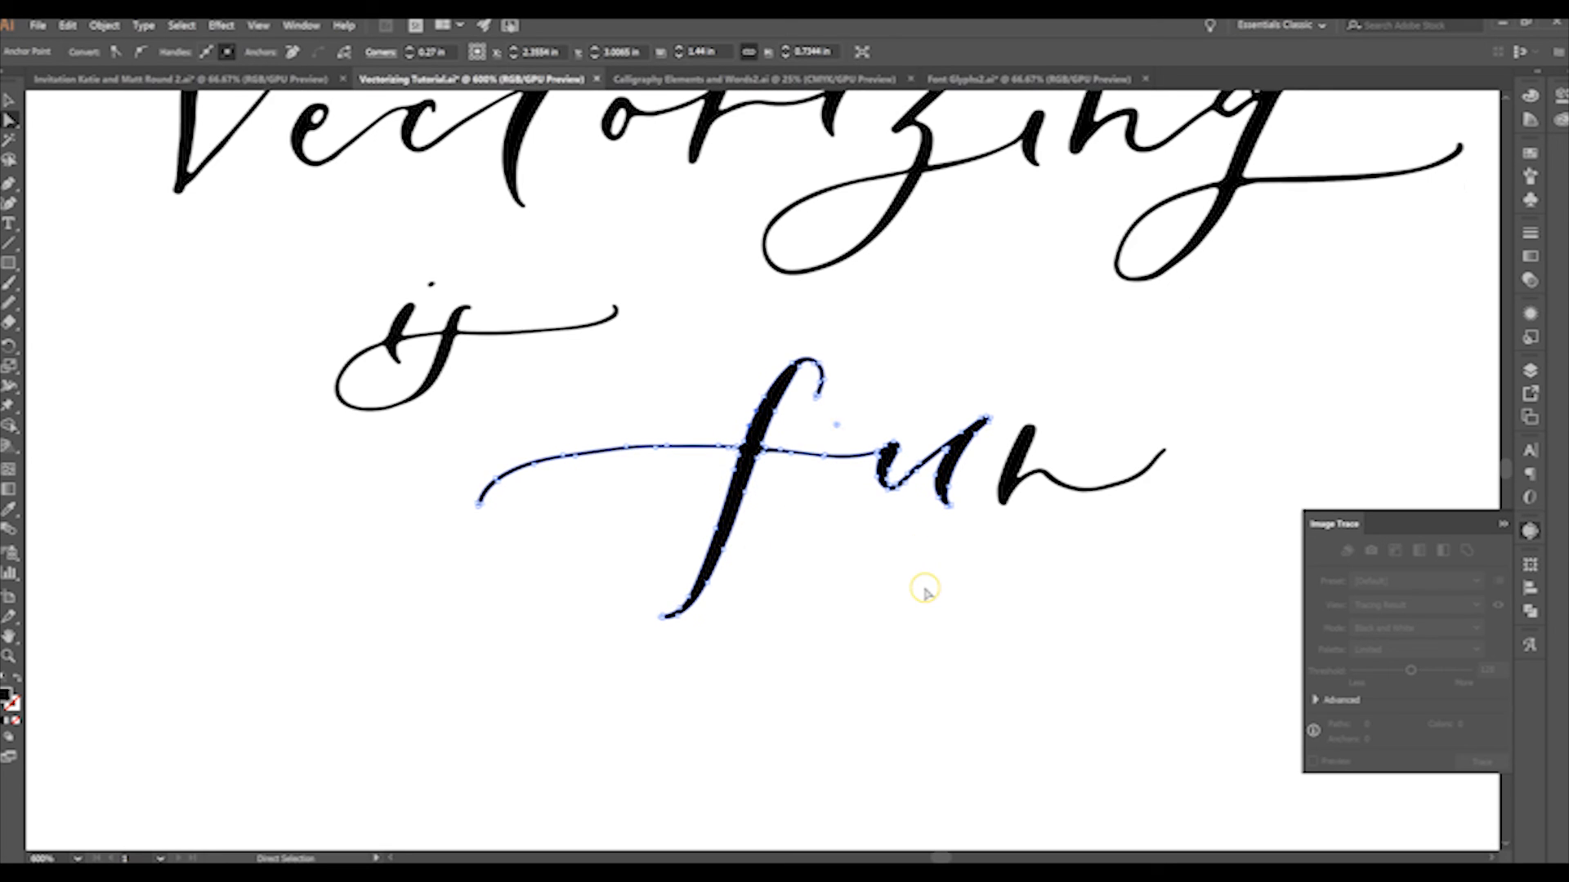
pyautogui.hotkey('ctrl', '+')
pyautogui.hotkey('ctrl', '+')
pyautogui.hotkey('ctrl', '+')
pyautogui.scroll(-3, 925, 592)
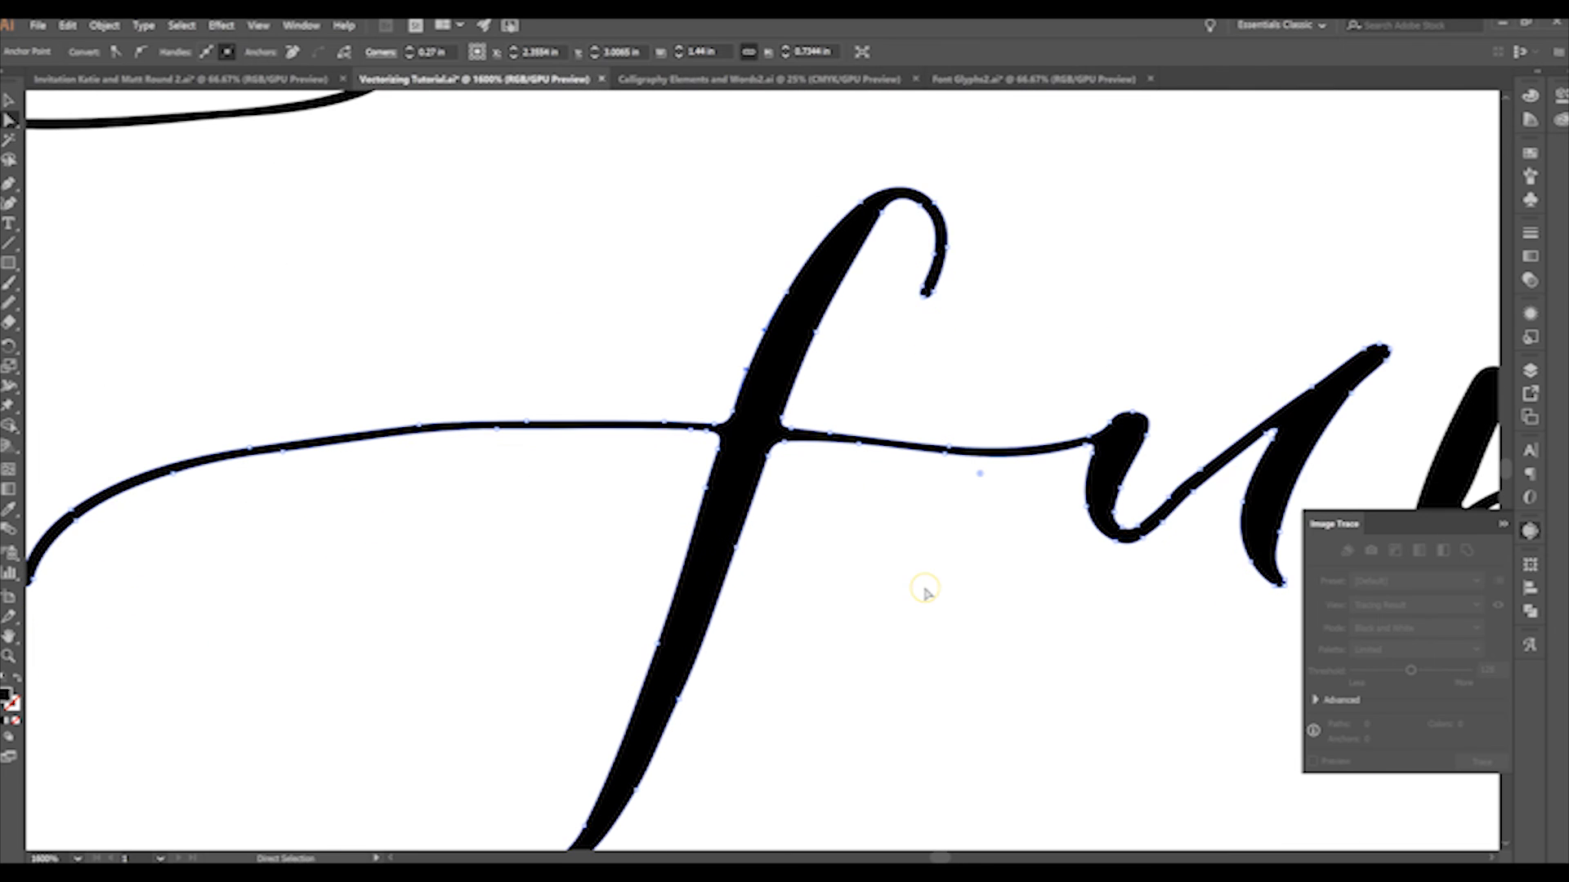
# Examine the anchor points around the top hook and along the stem of the f in "fun"
pyautogui.click(862, 202)
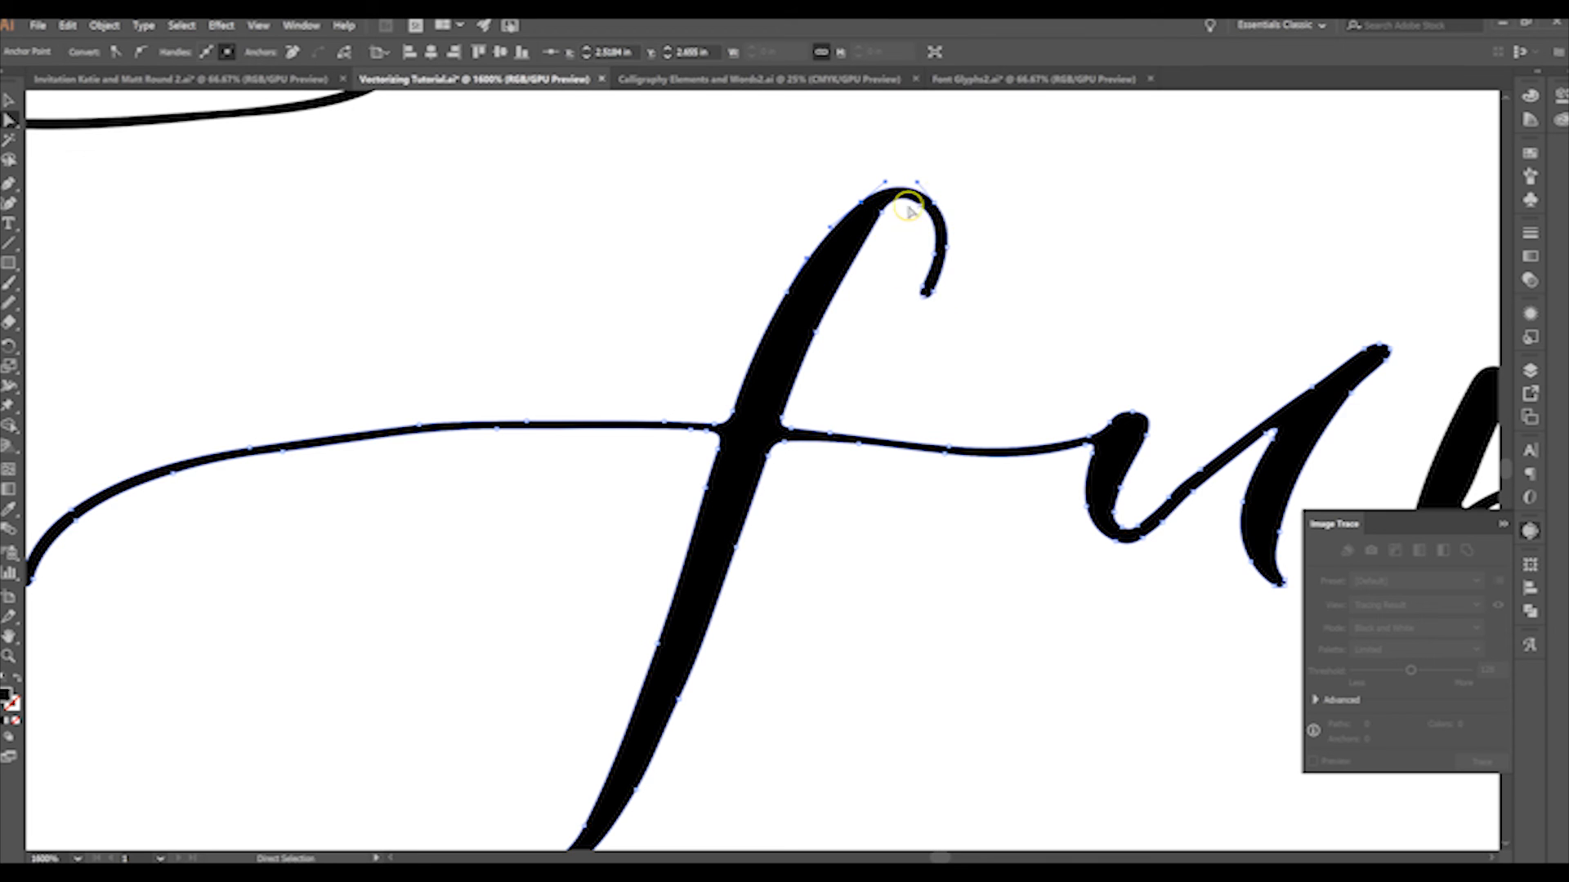
pyautogui.scroll(-3, 900, 350)
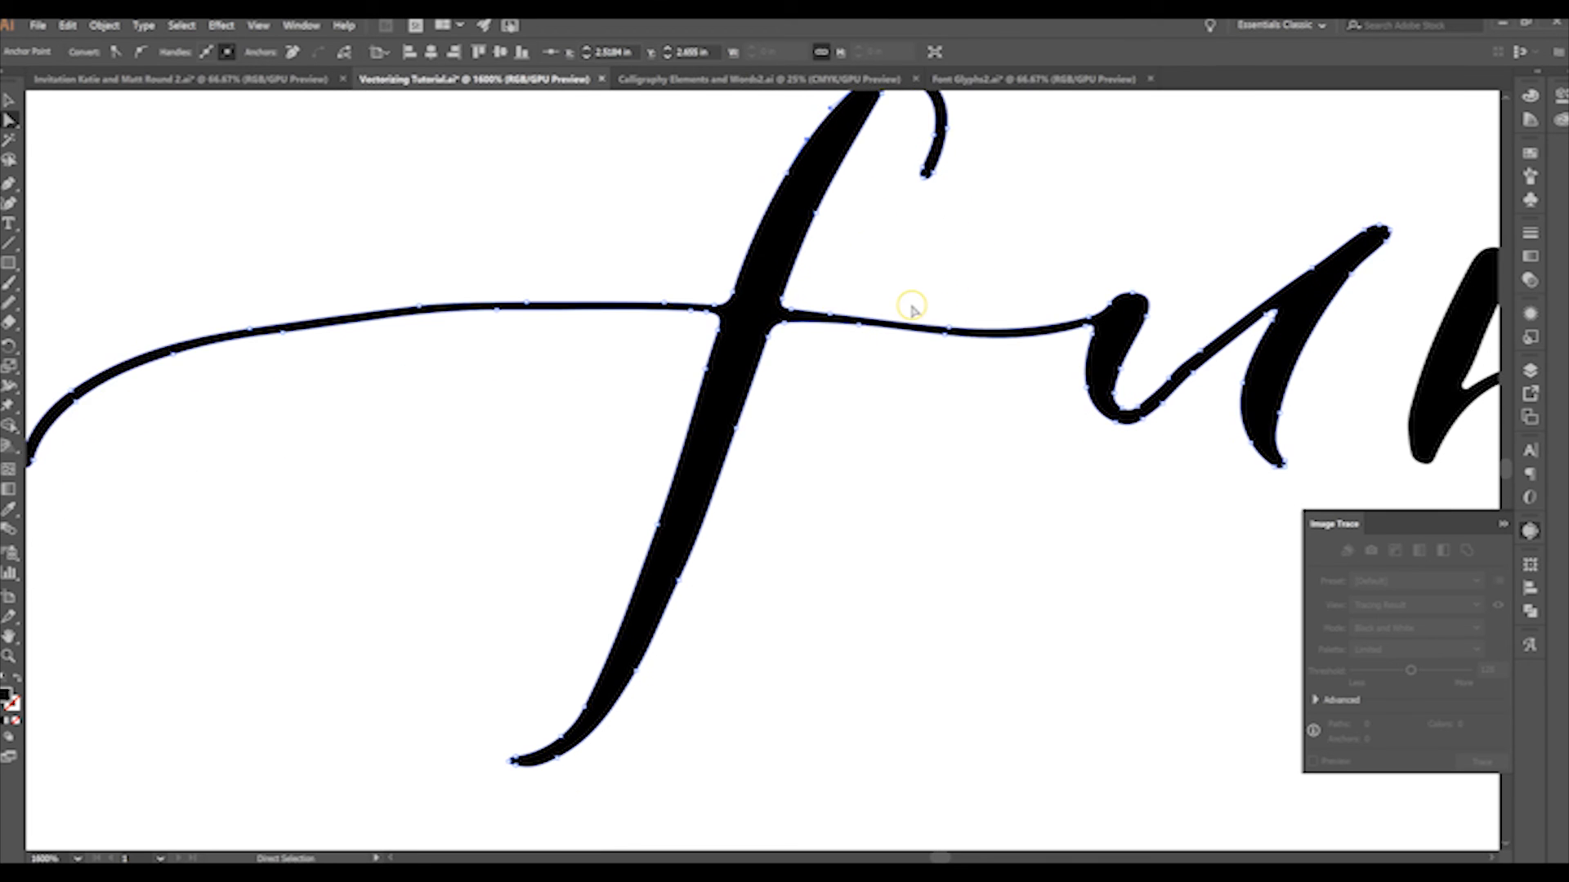
pyautogui.scroll(2, 914, 308)
pyautogui.click(896, 124)
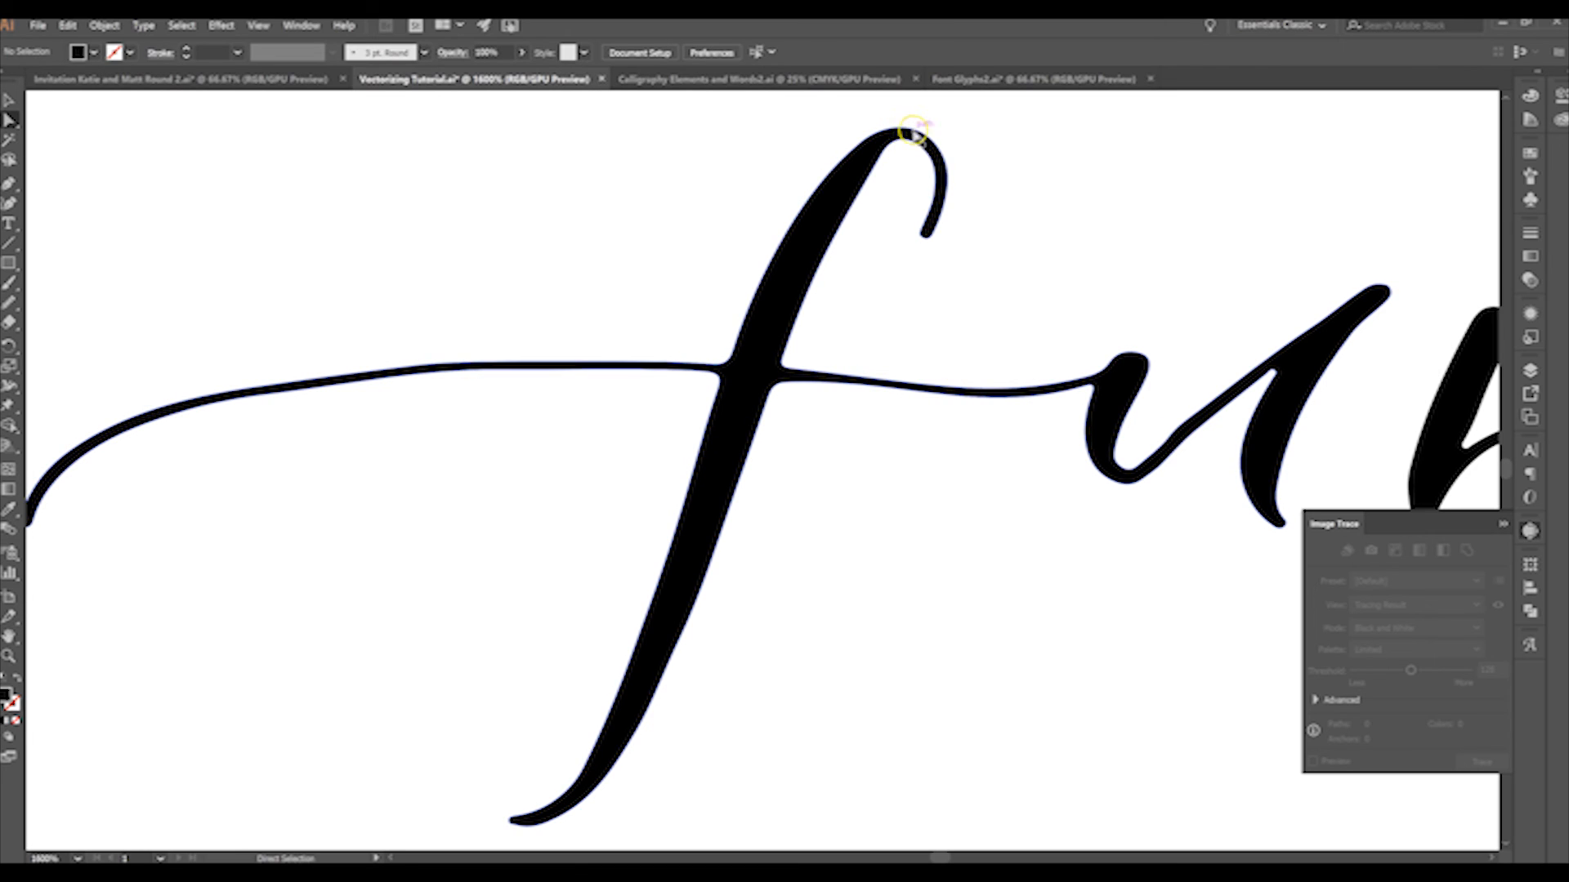
pyautogui.click(905, 135)
pyautogui.scroll(1, 1013, 163)
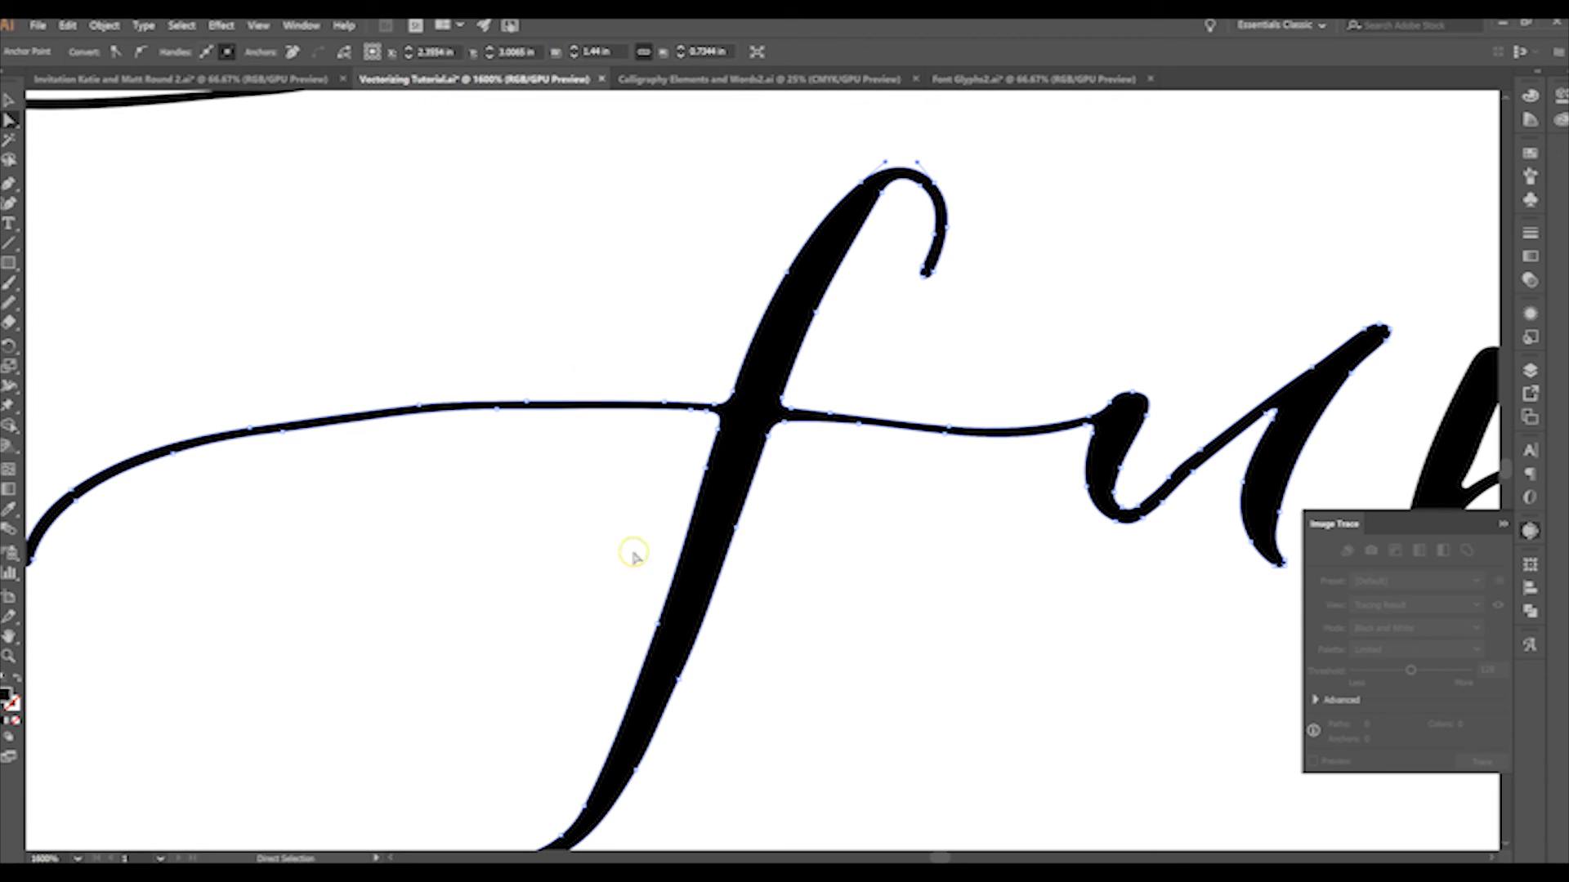
pyautogui.scroll(-2, 1002, 414)
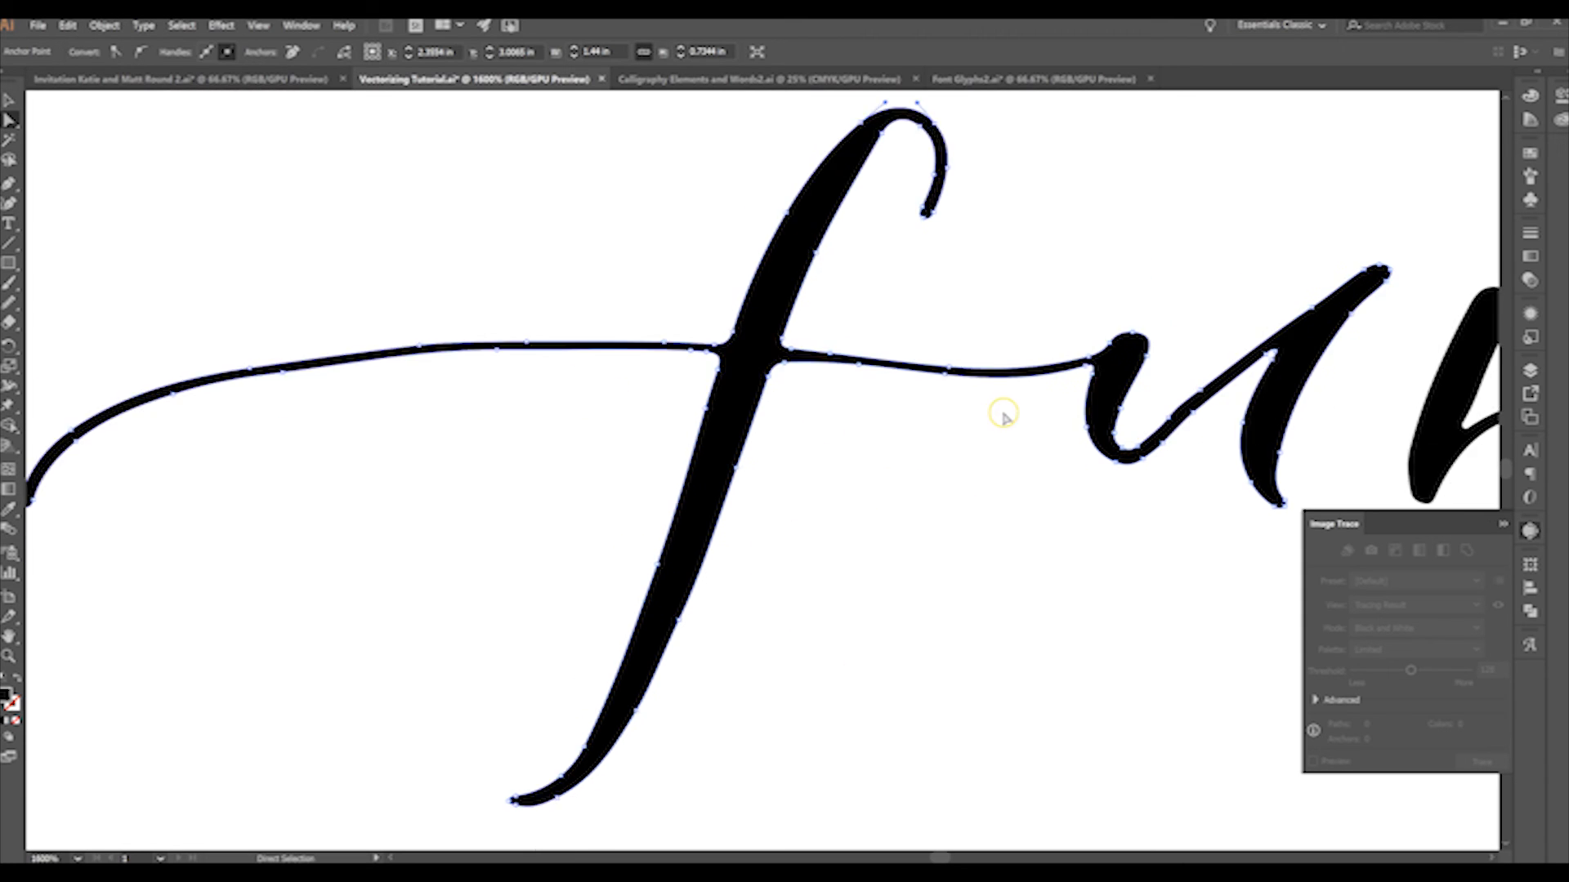
pyautogui.scroll(1, 1005, 419)
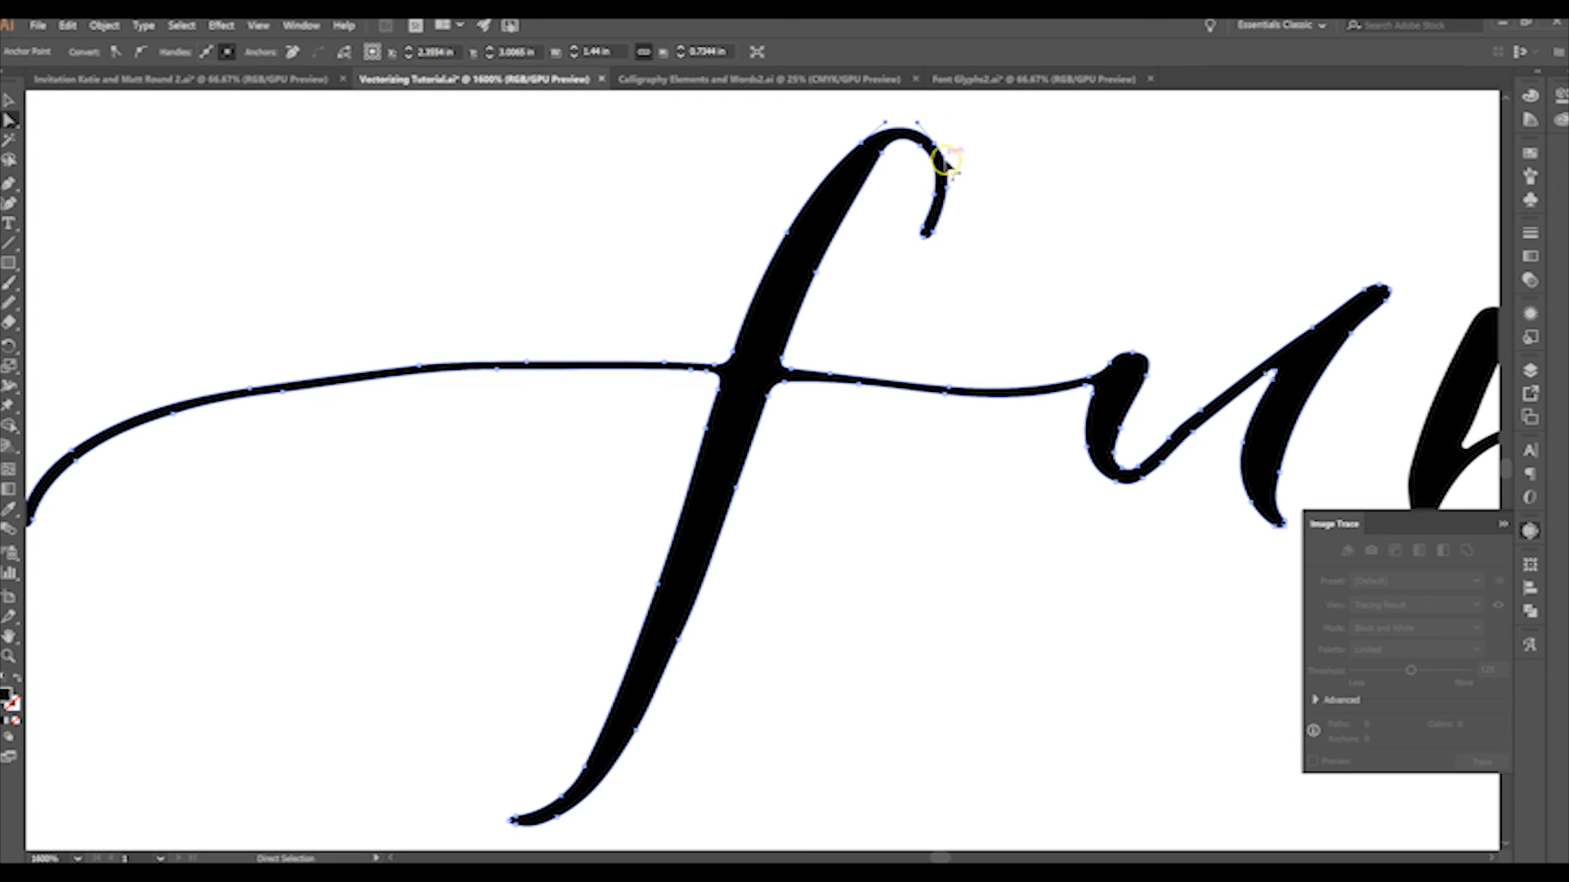
pyautogui.scroll(-8, 858, 245)
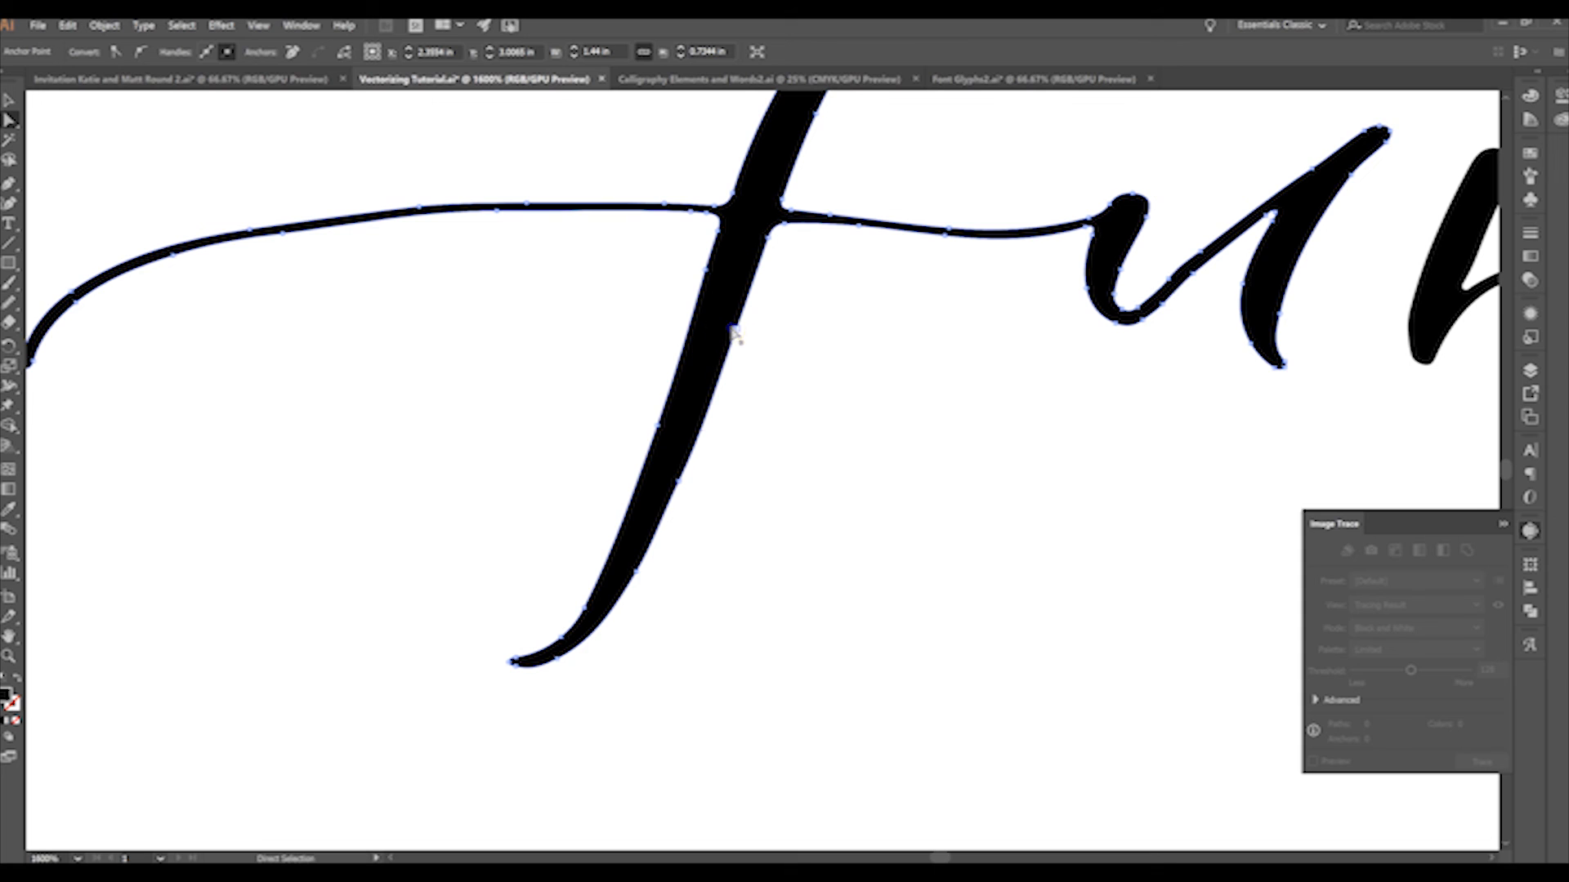
# Remove surplus anchor points from both edges of the f's stem below the crossbar
pyautogui.click(733, 330)
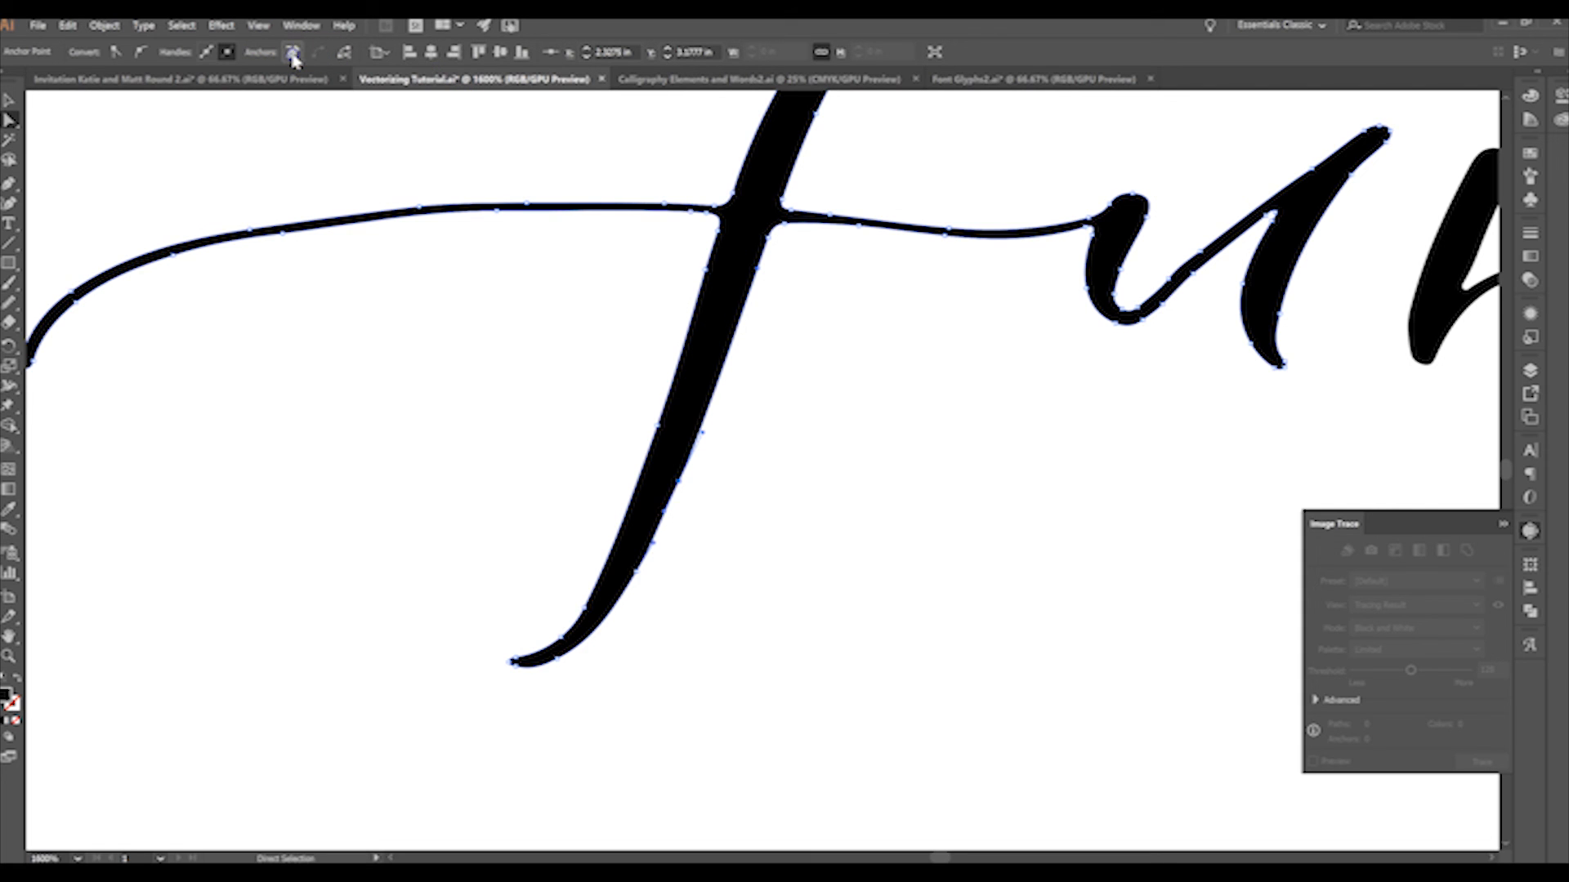
pyautogui.click(716, 331)
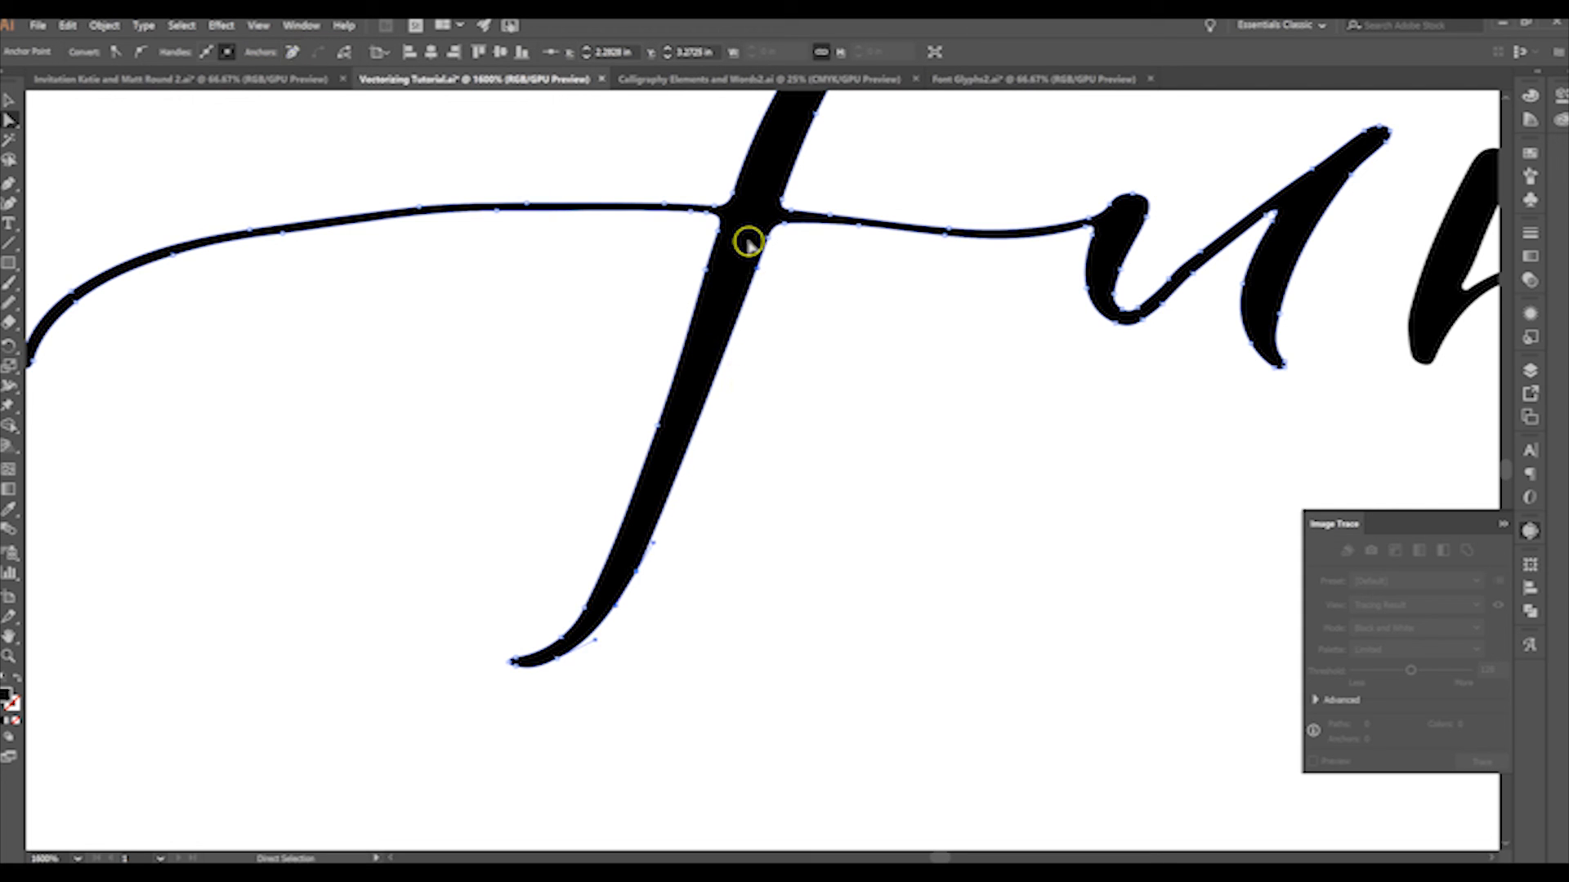
pyautogui.click(663, 426)
pyautogui.click(327, 45)
pyautogui.click(619, 566)
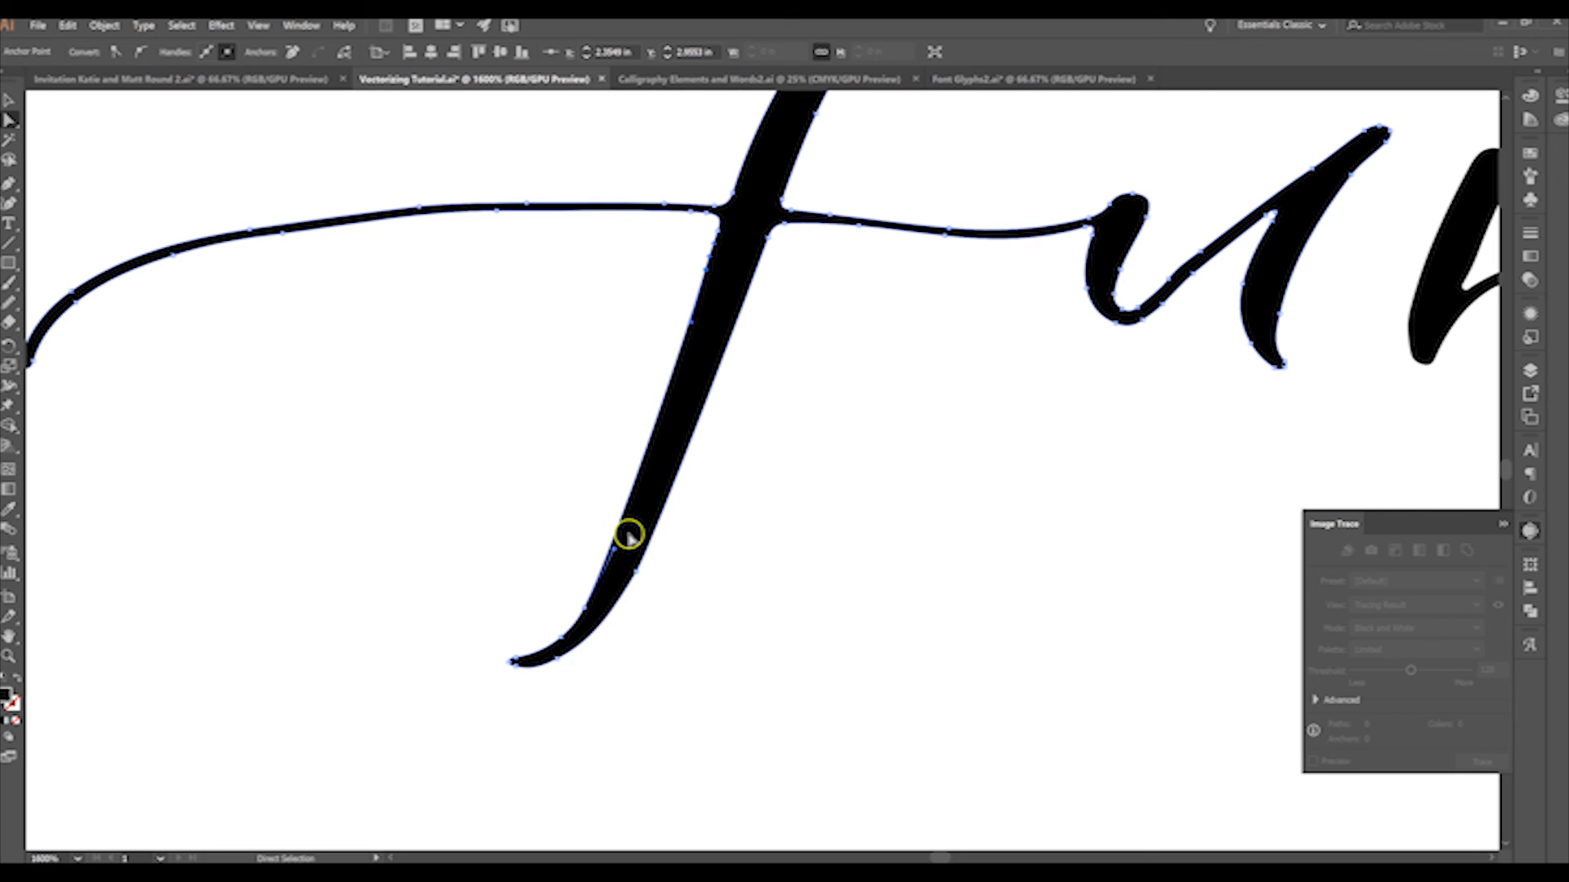
# Remove the surplus anchor points along the thin upstroke of the u in "fun"
pyautogui.scroll(3, 917, 469)
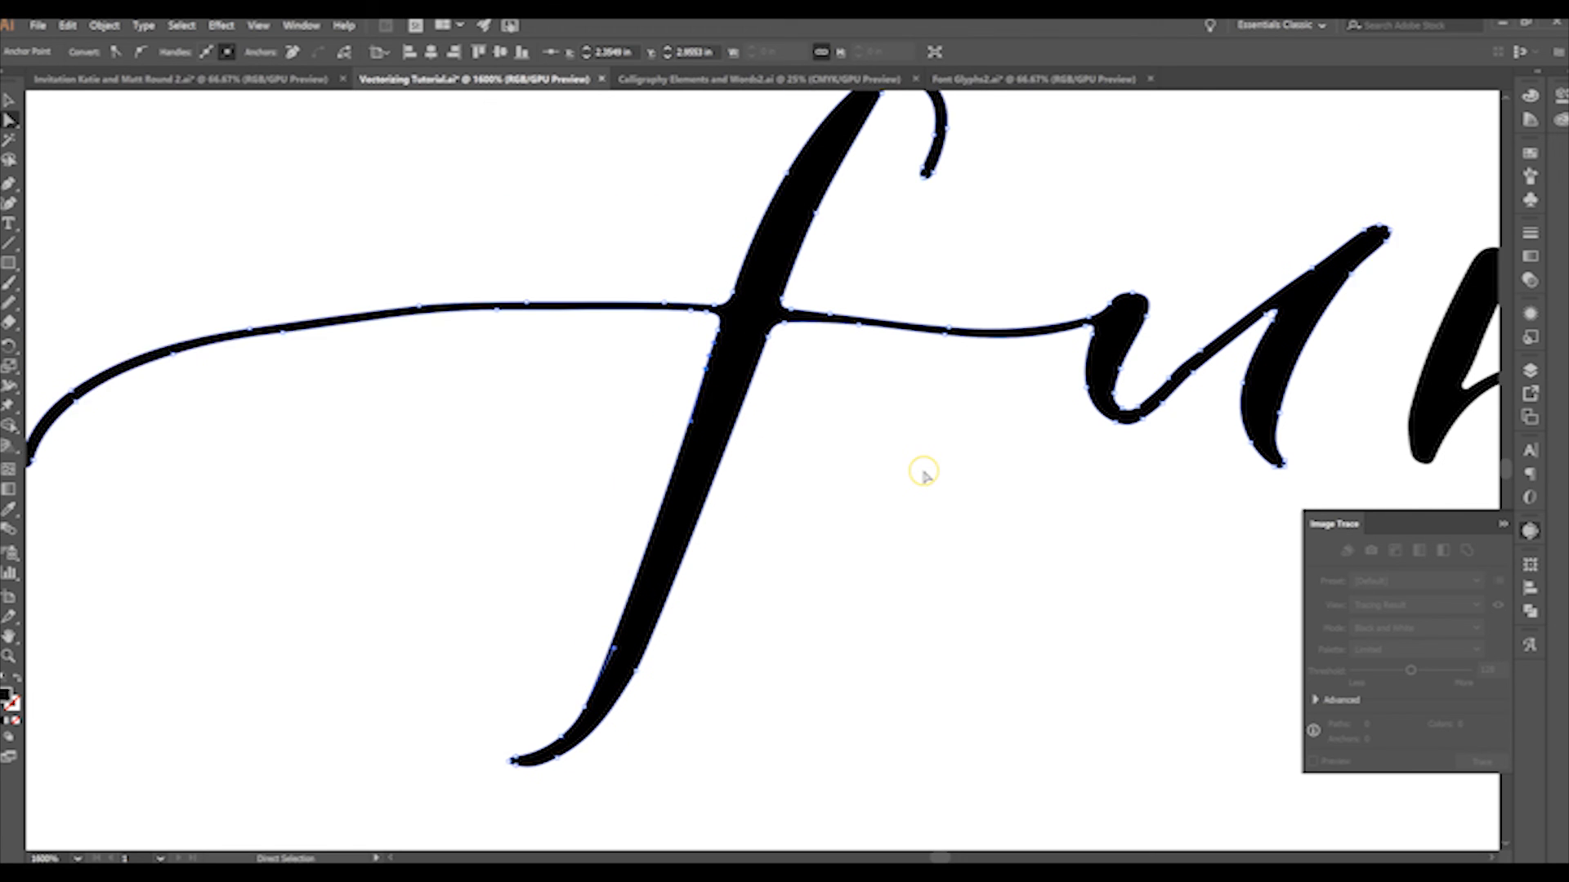
pyautogui.scroll(-2, 939, 449)
pyautogui.scroll(2, 1062, 413)
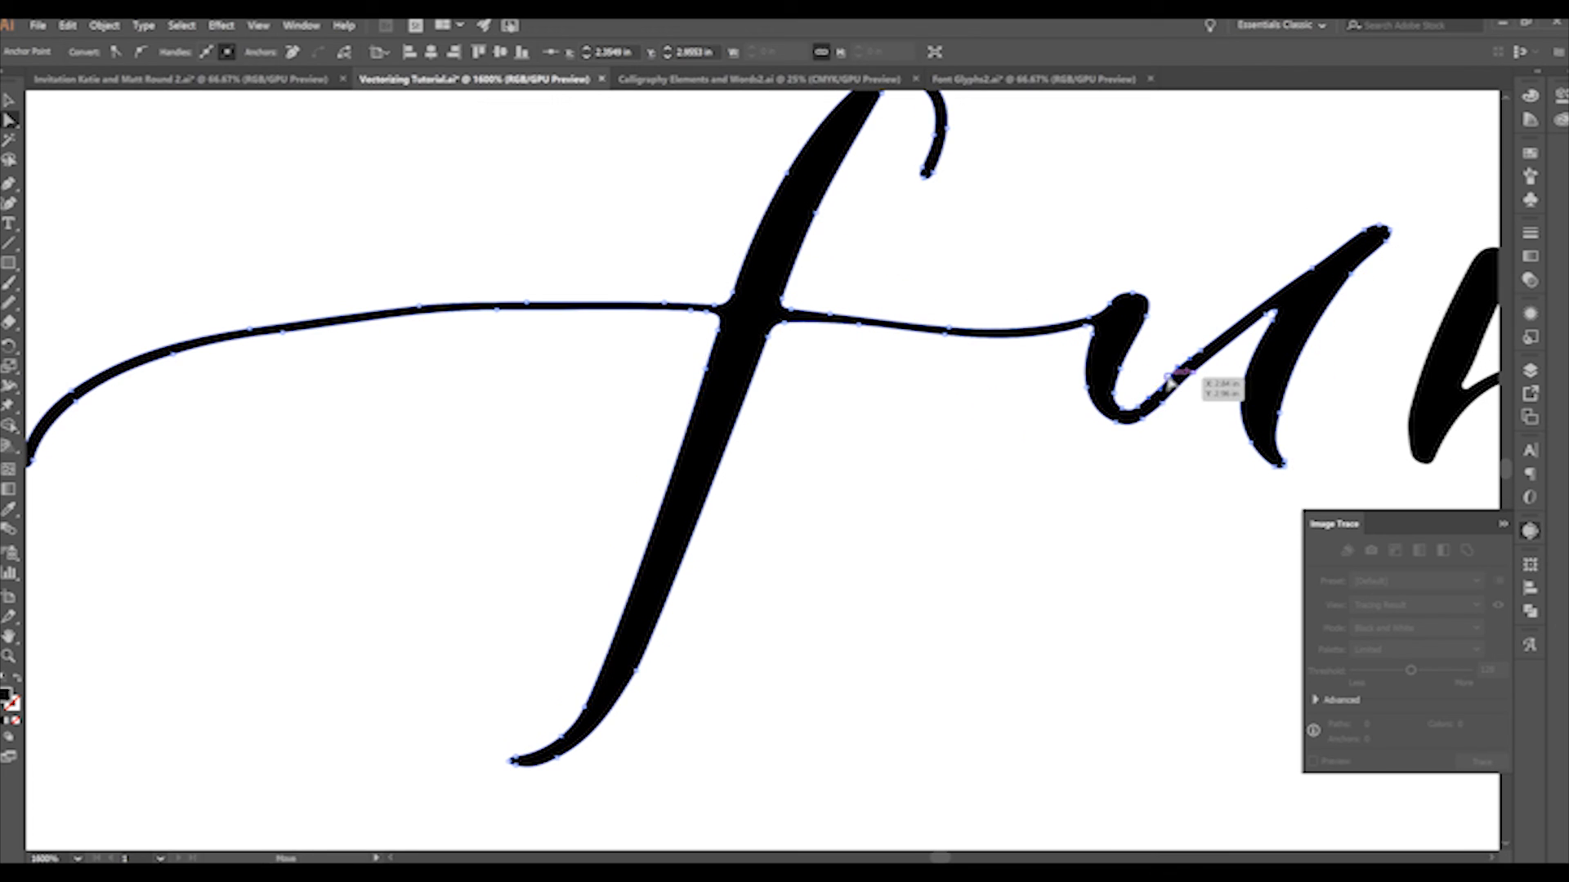
pyautogui.click(1169, 378)
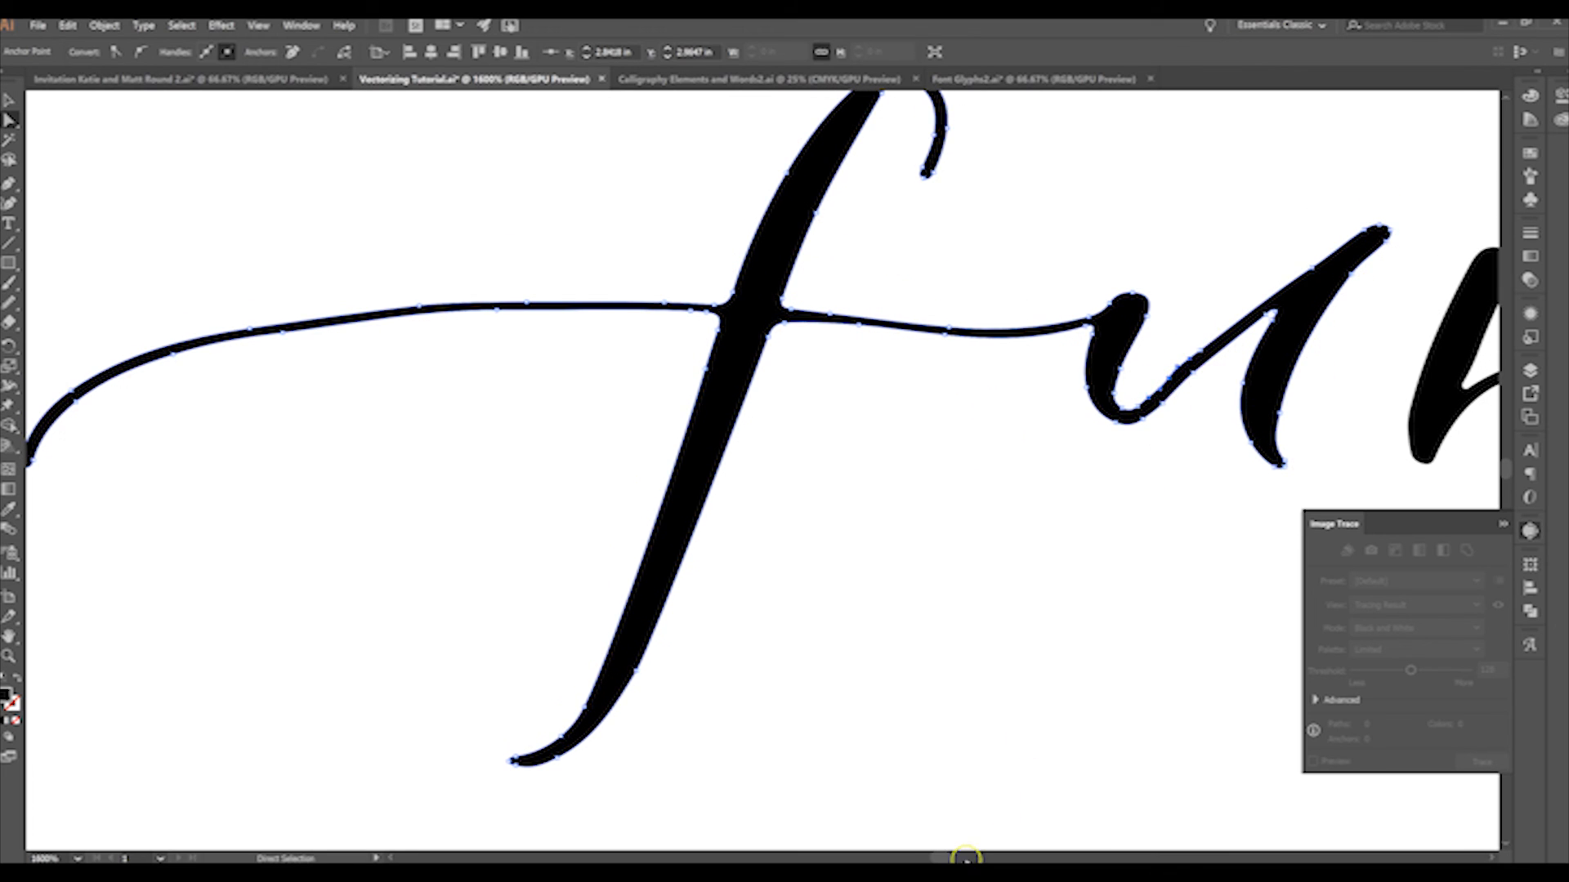
pyautogui.hscroll(8, 990, 652)
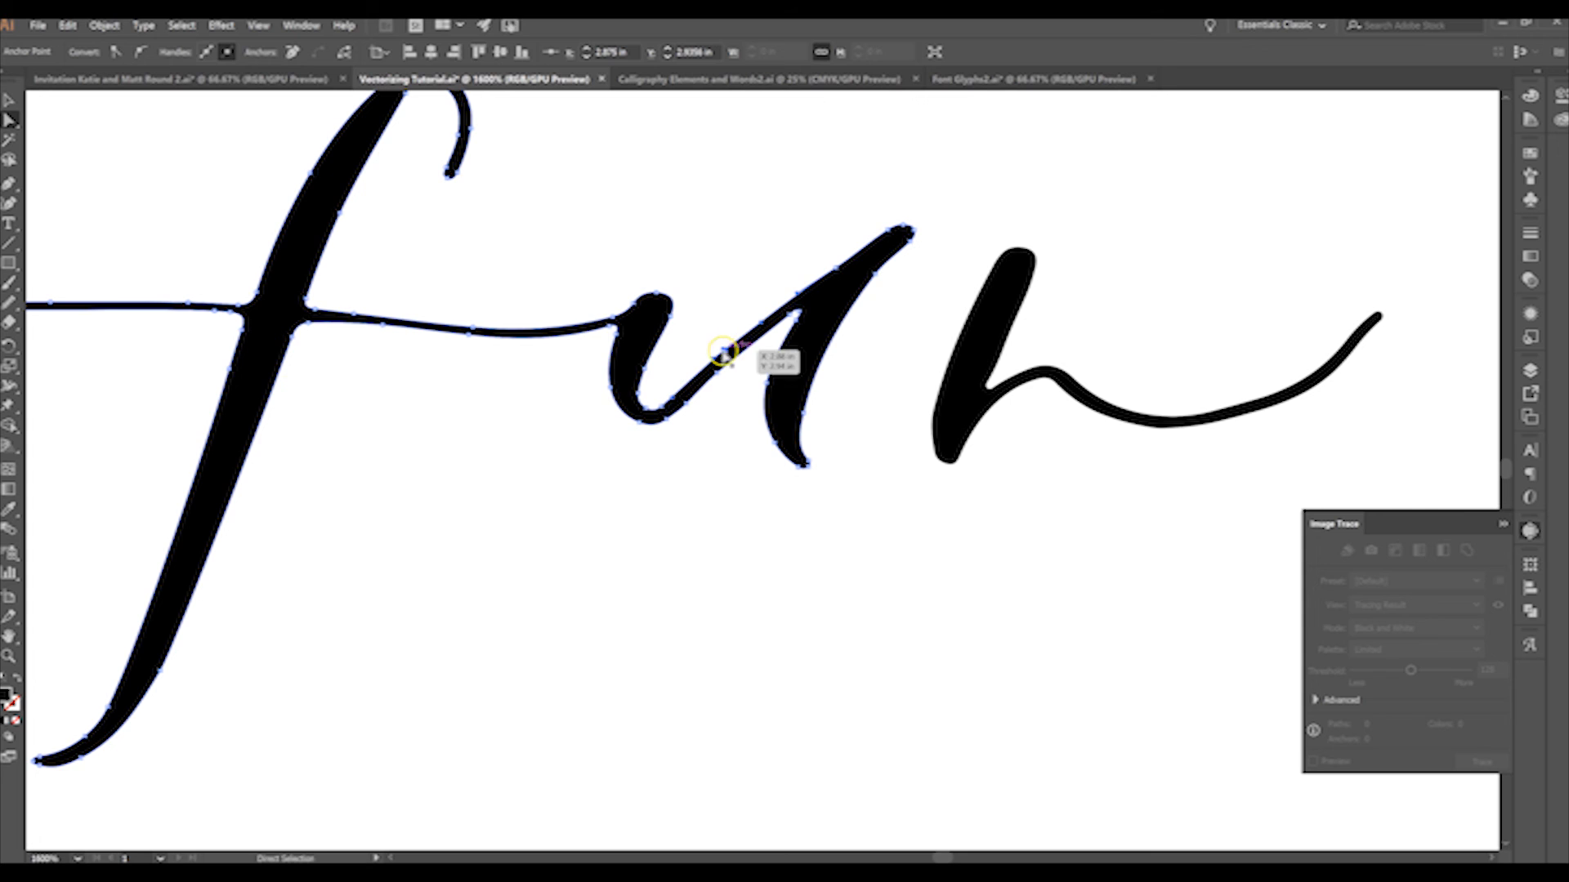
pyautogui.click(289, 53)
pyautogui.click(666, 380)
pyautogui.click(717, 375)
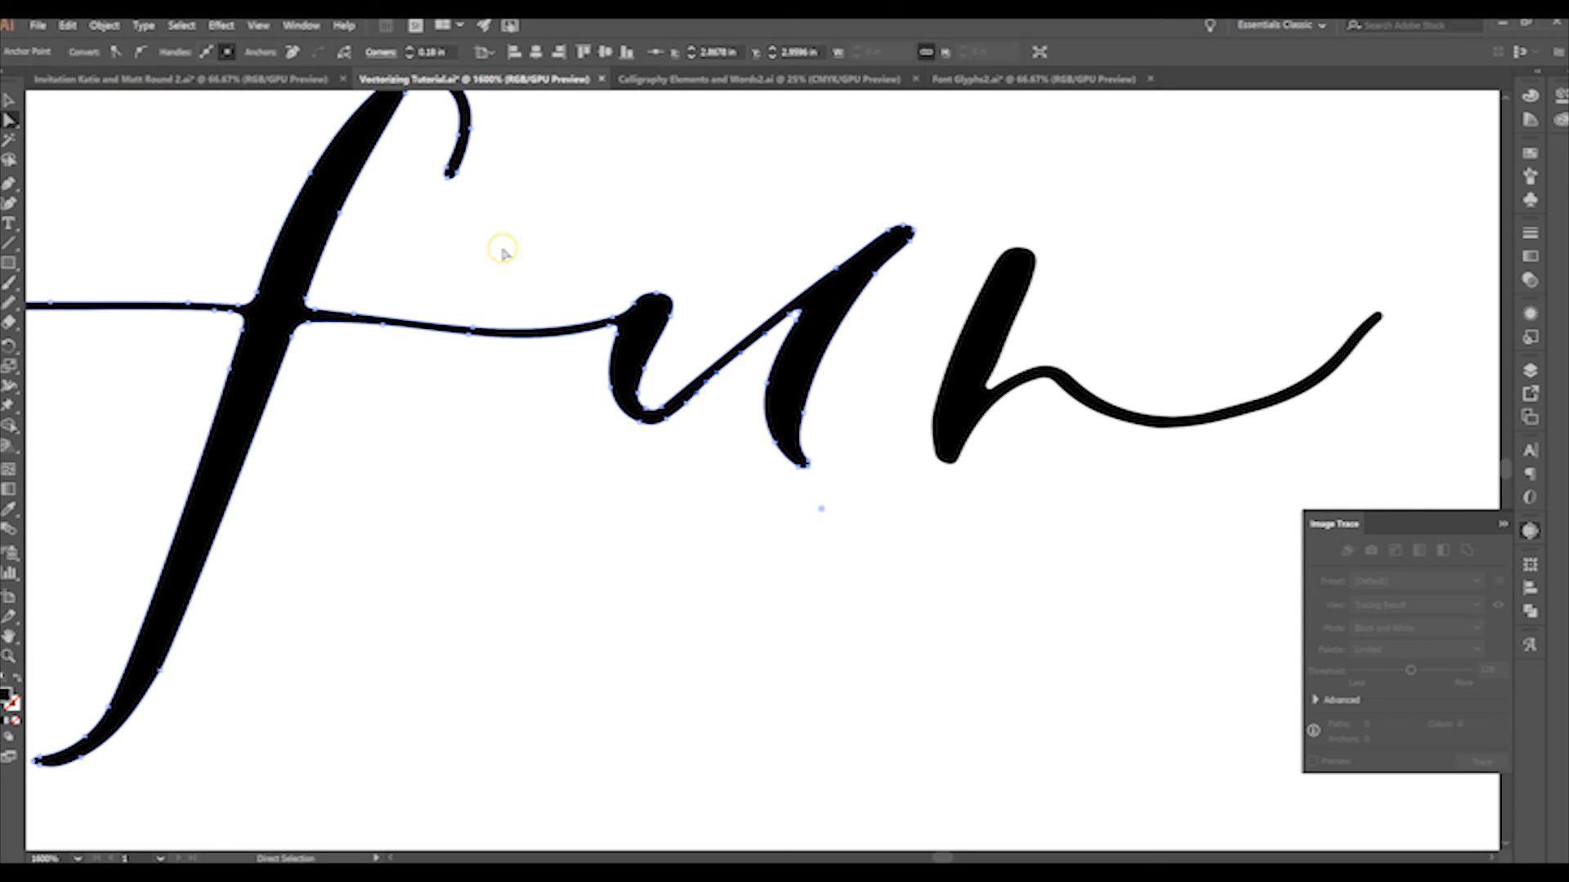
pyautogui.click(289, 54)
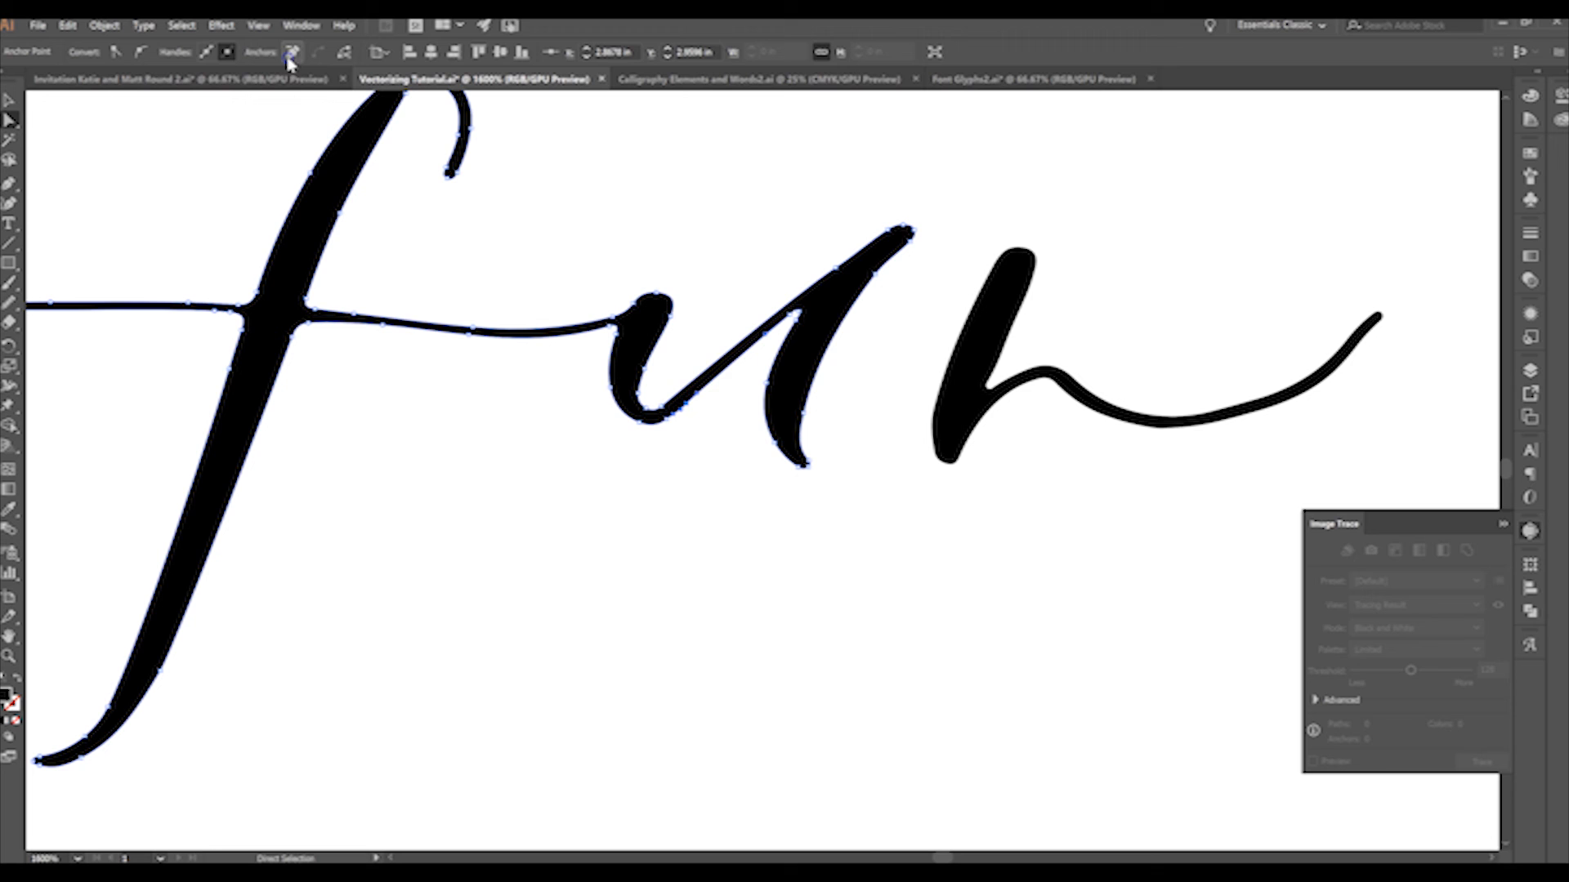
pyautogui.click(700, 536)
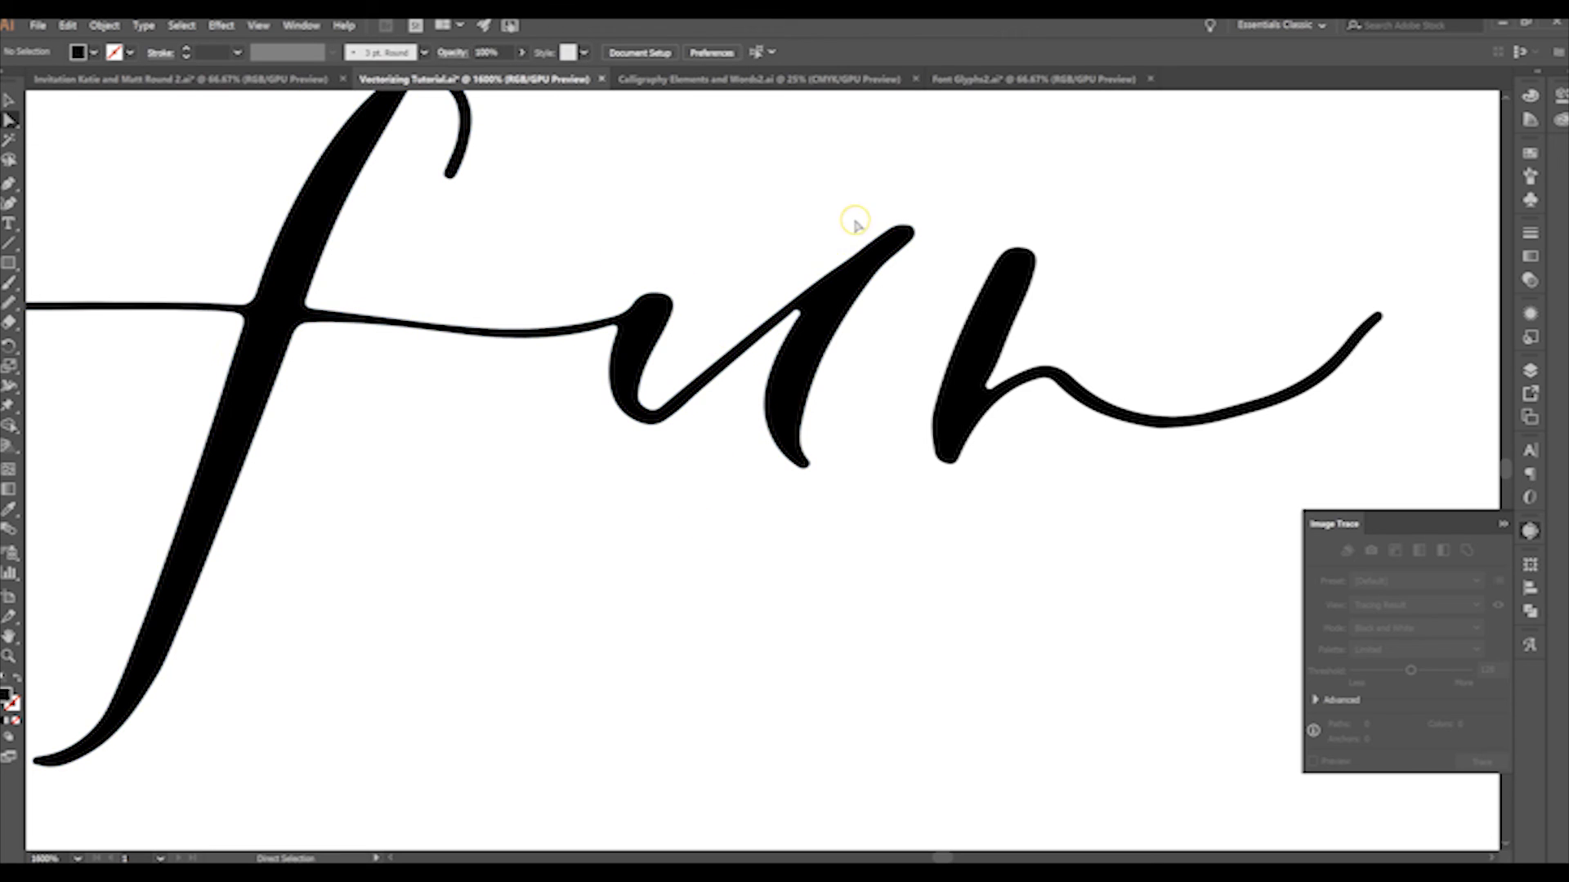
# Move the u's inner corner anchor deeper into the join between its upstroke and second downstroke for a sharper notch
pyautogui.click(801, 346)
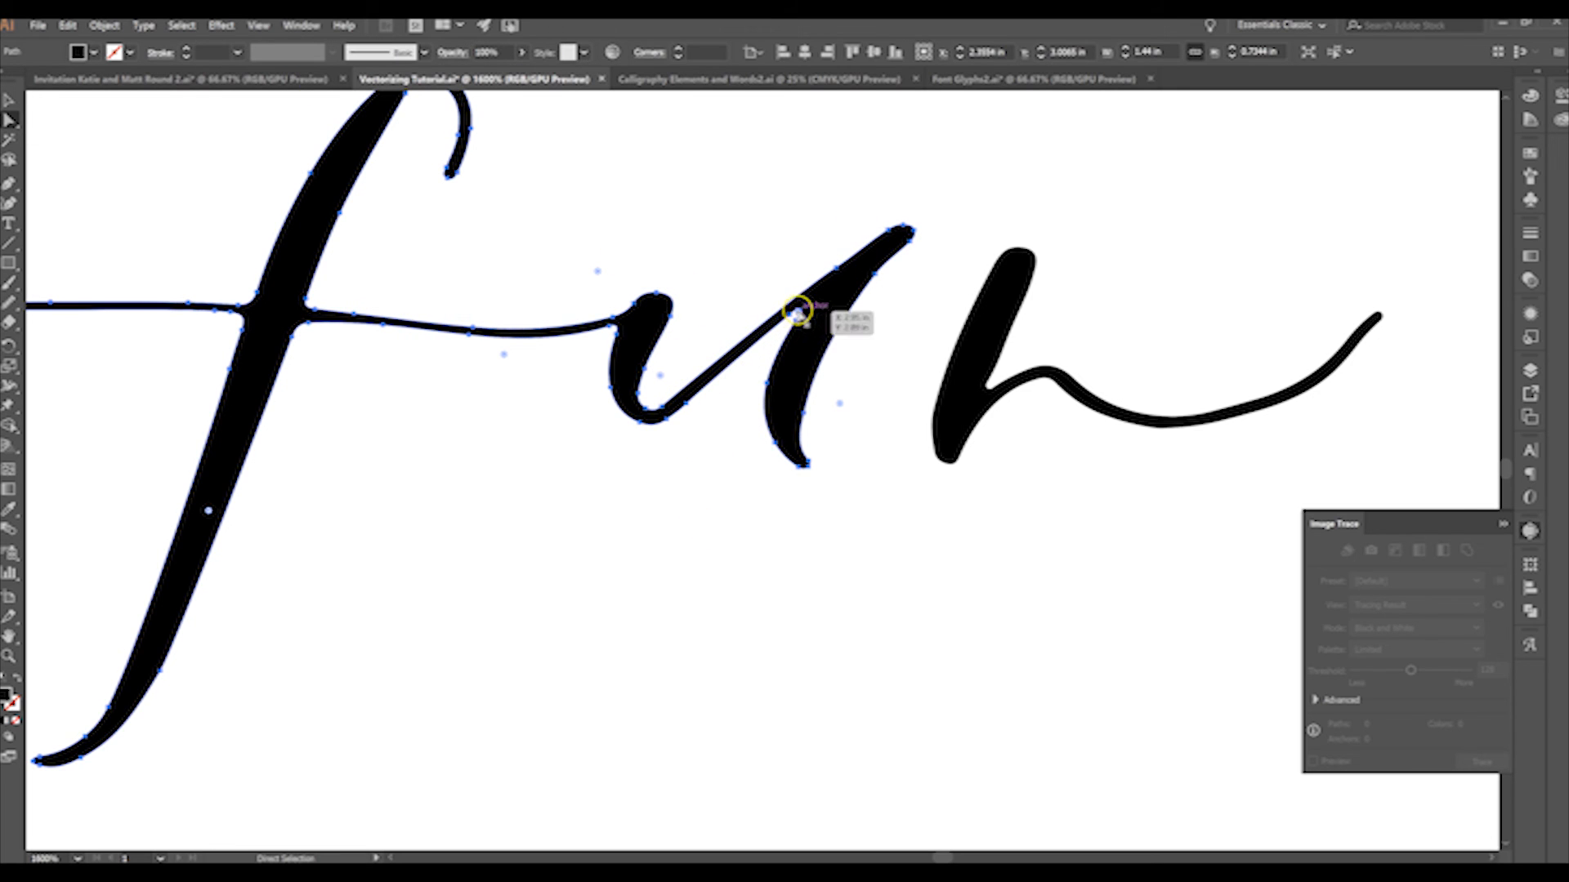
pyautogui.click(797, 312)
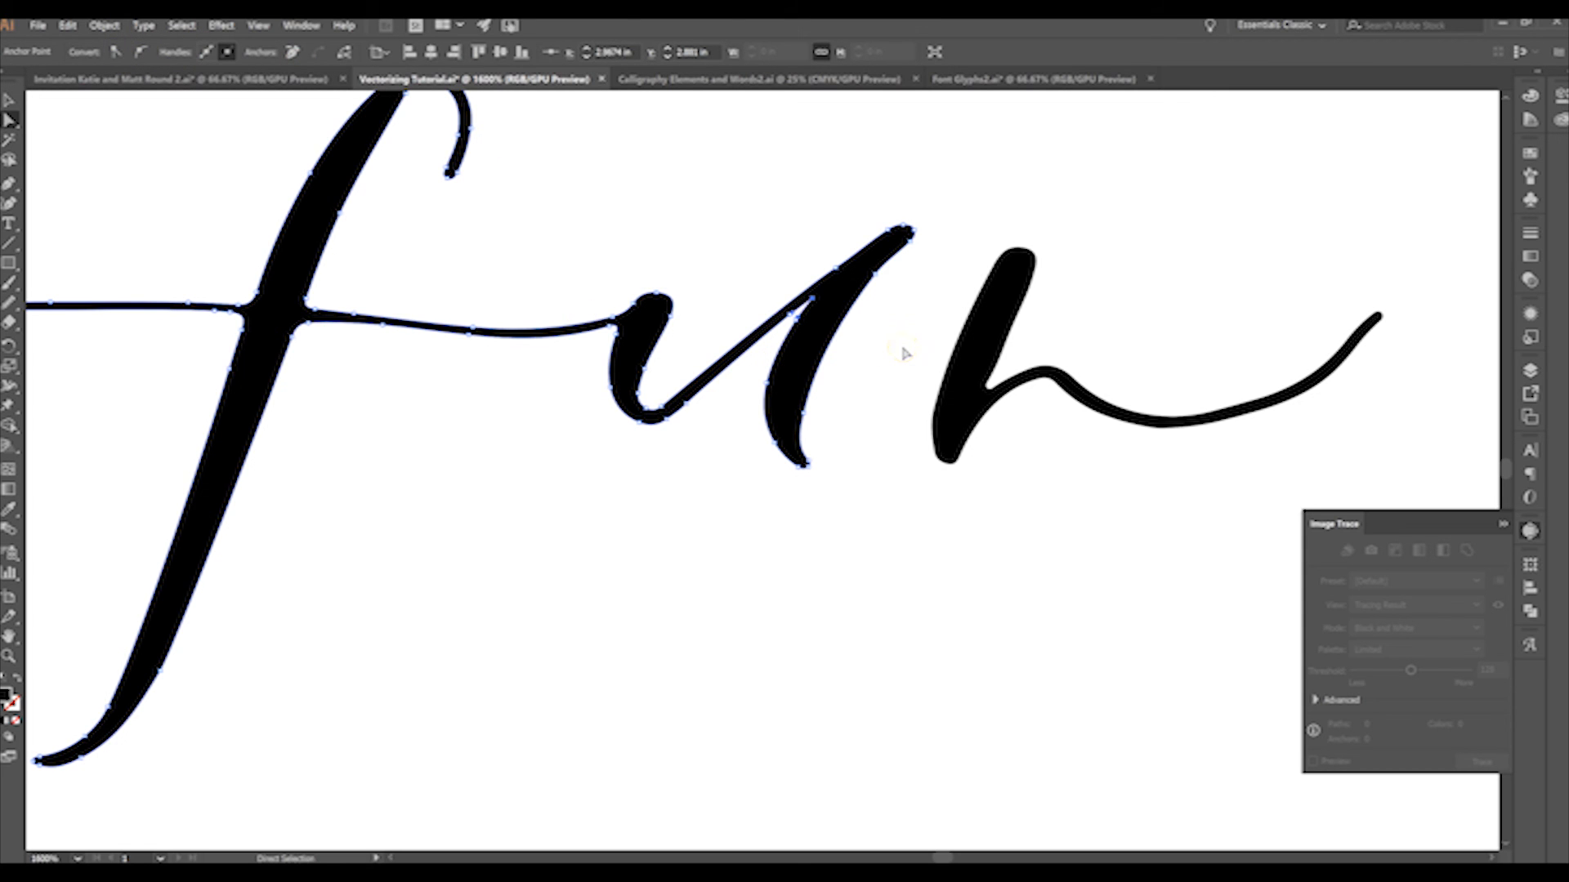
pyautogui.click(927, 351)
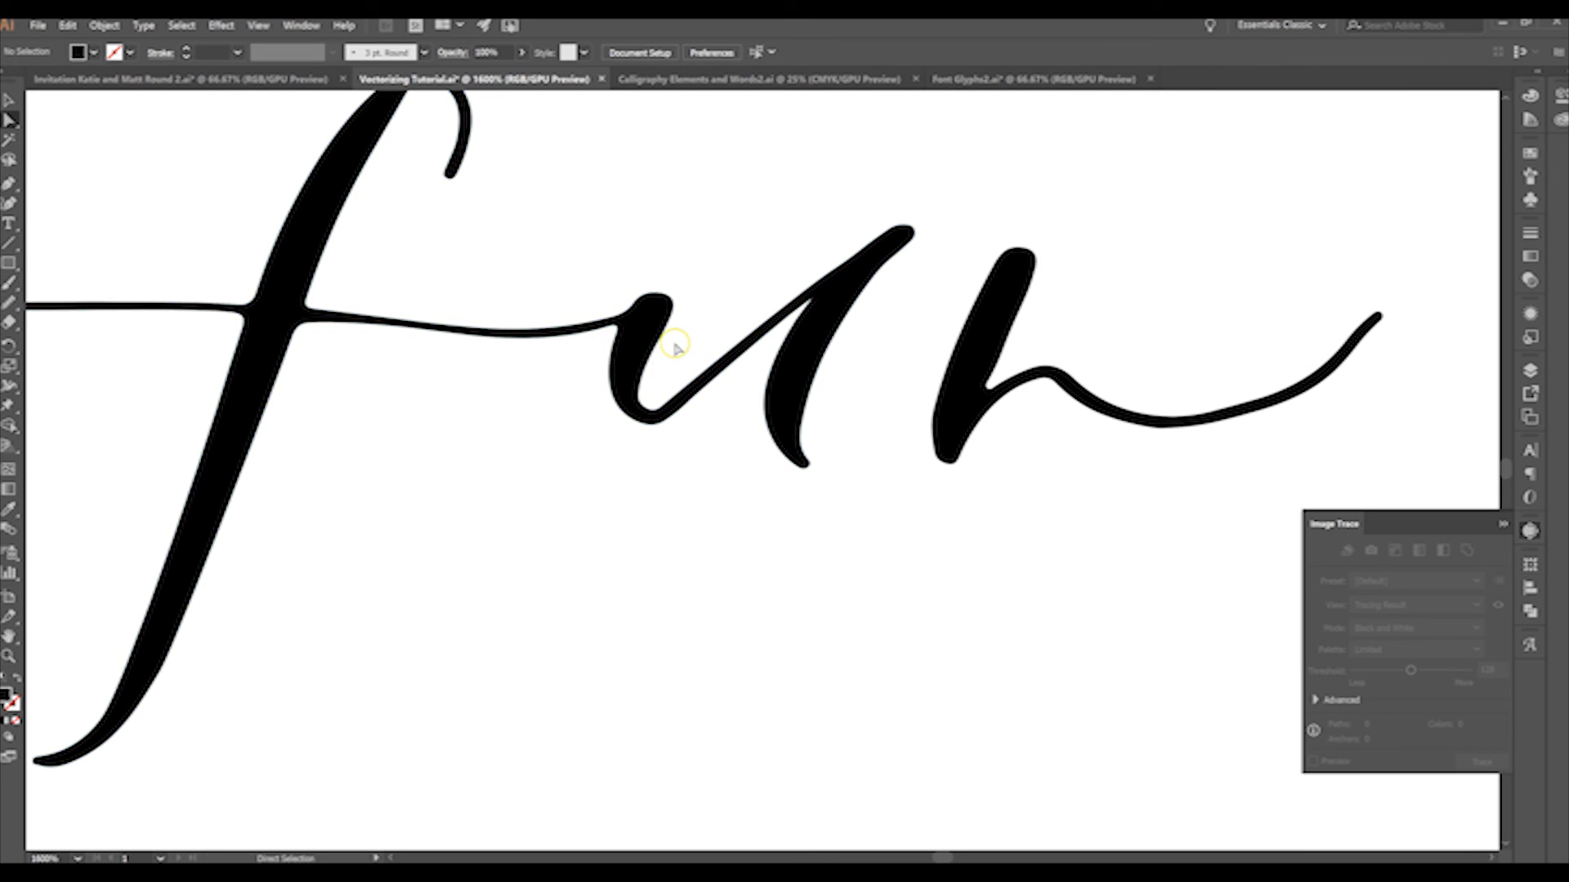
pyautogui.scroll(1, 694, 409)
pyautogui.scroll(2, 719, 456)
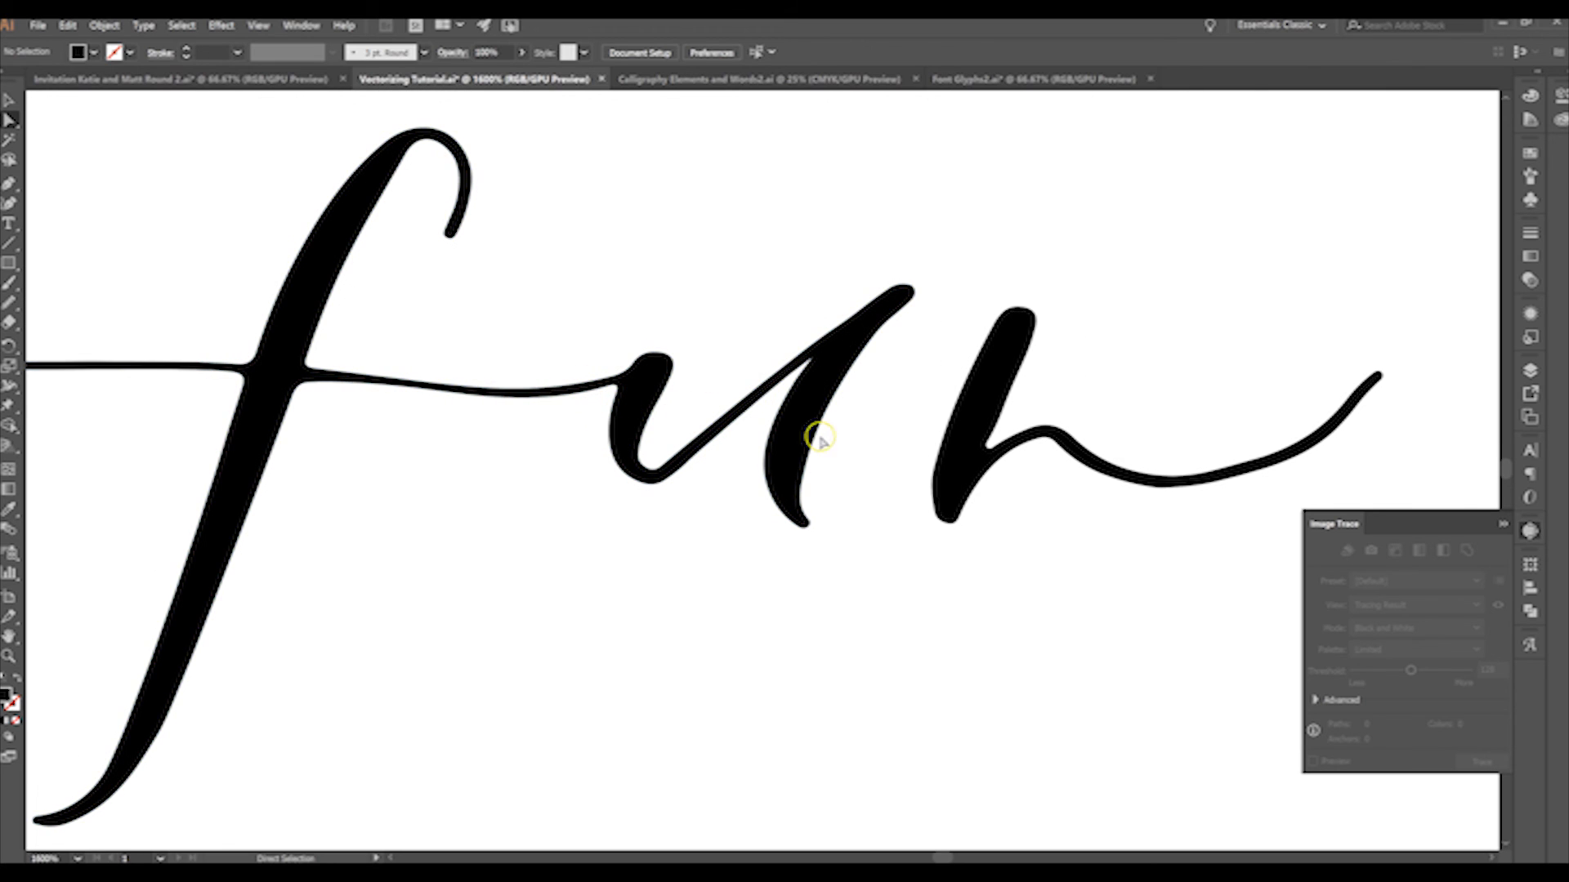
# Sharpen the n's inner corner by moving its anchors deeper into the join between the stem and the arch
pyautogui.click(985, 466)
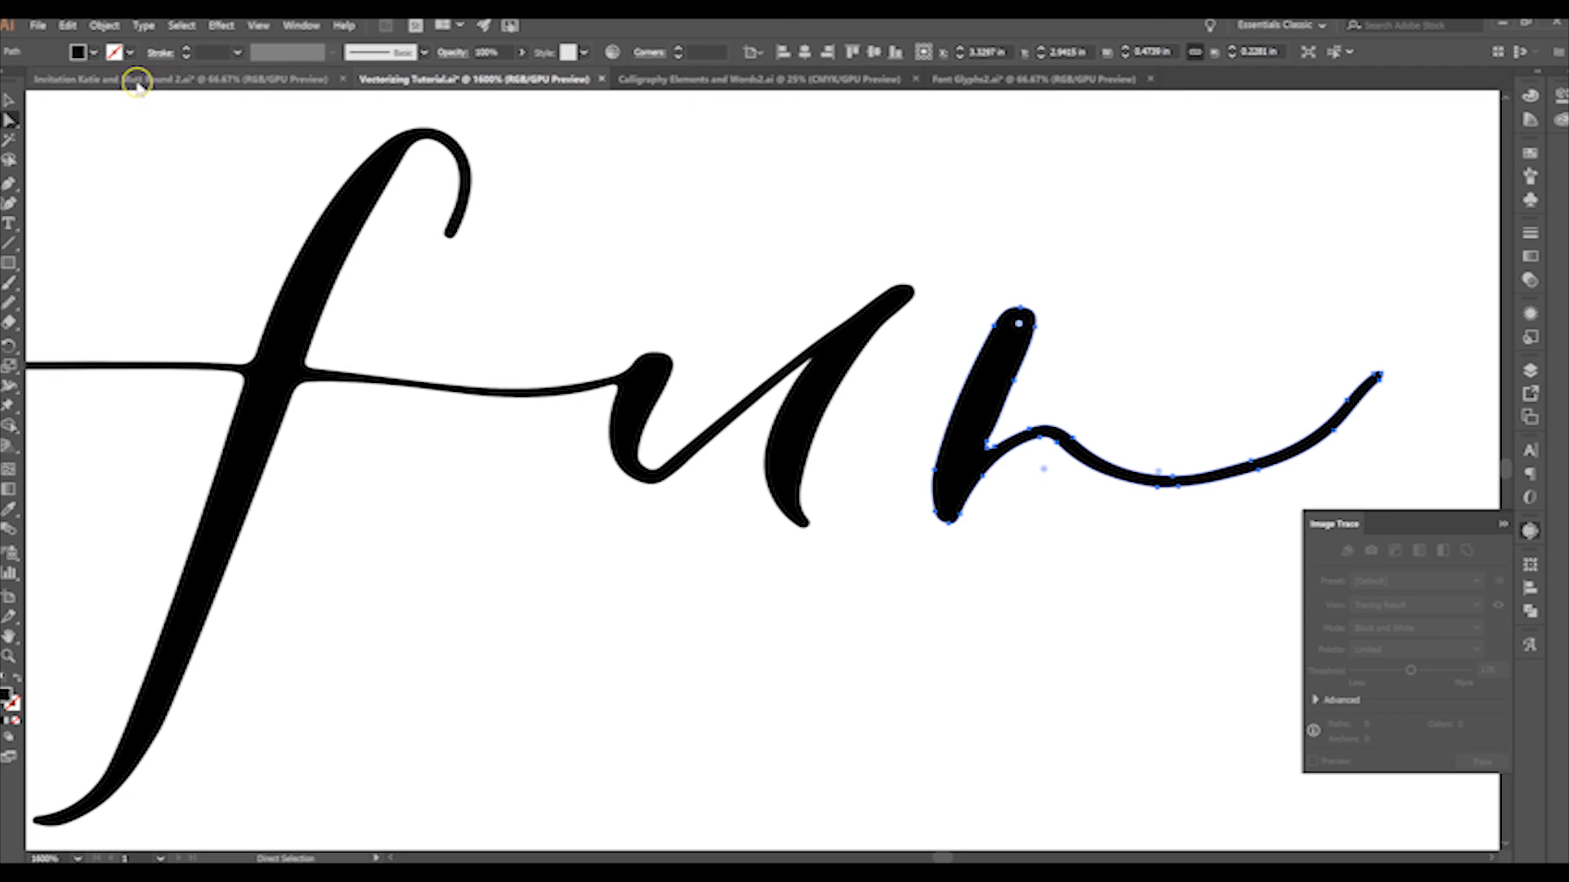
pyautogui.click(987, 449)
pyautogui.click(85, 54)
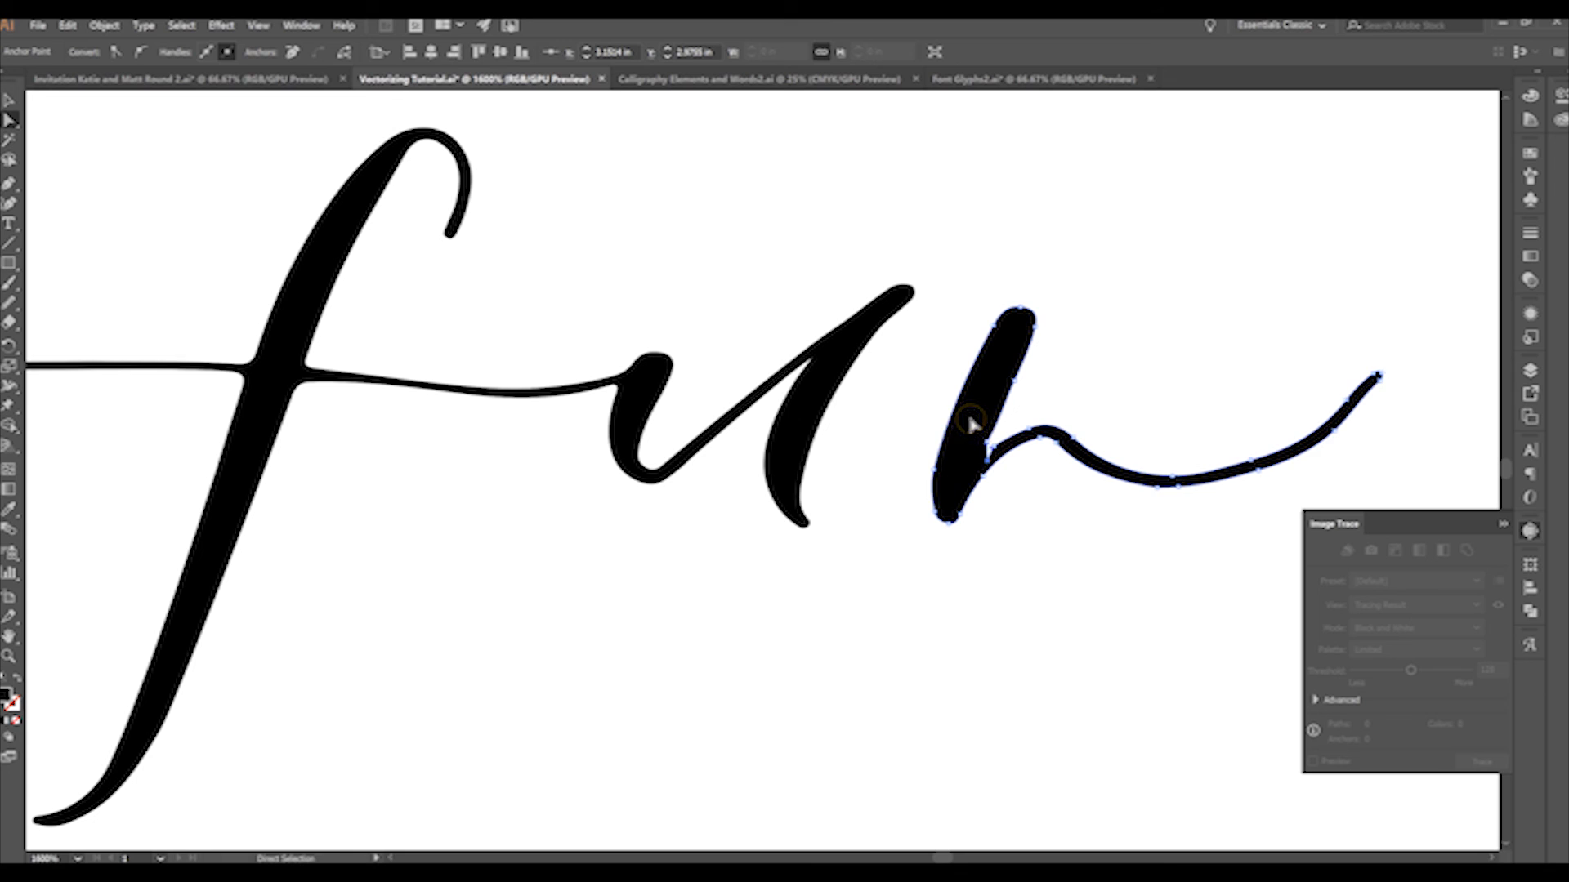
pyautogui.click(1033, 585)
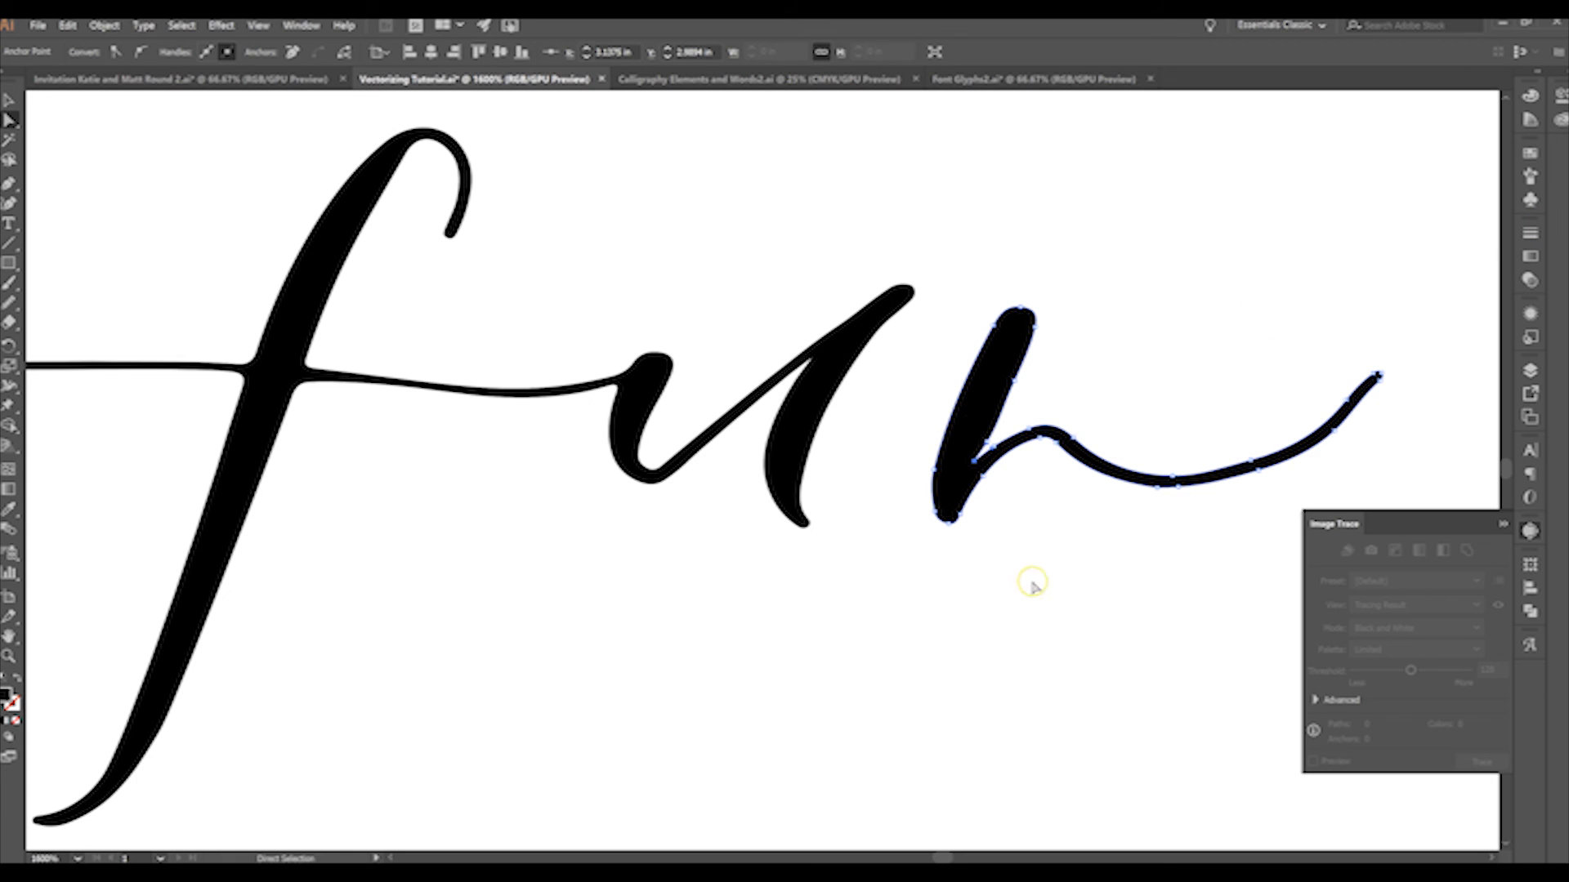
pyautogui.moveTo(977, 467); pyautogui.dragTo(974, 479)
pyautogui.click(973, 442)
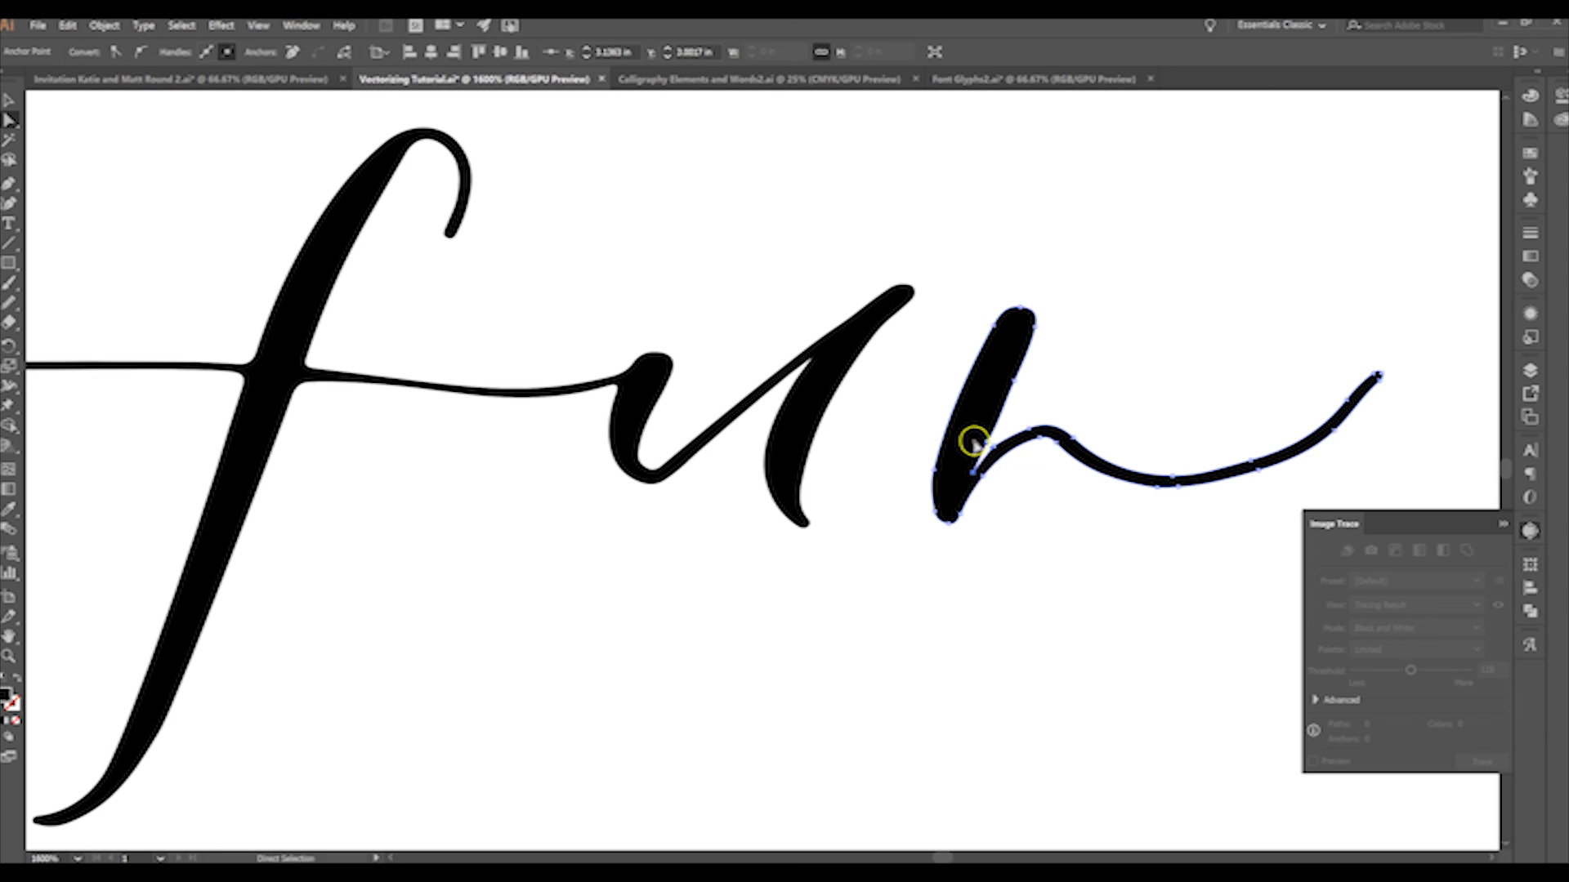
# Remove surplus anchor points from the edge of the n's stem facing the arch and from its exit stroke
pyautogui.click(1025, 376)
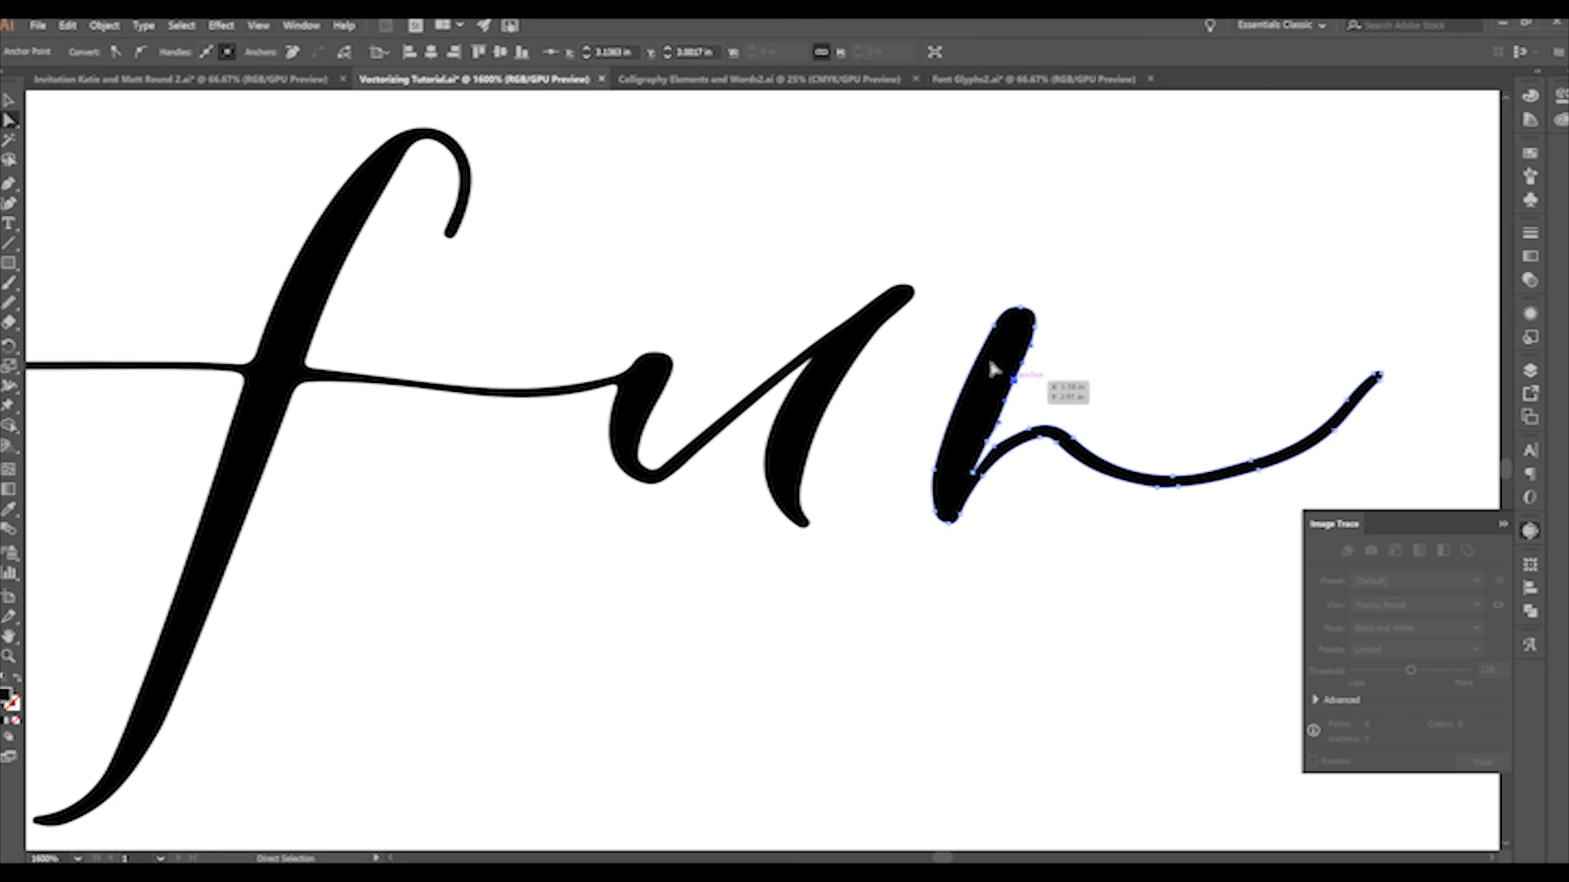
pyautogui.click(292, 51)
pyautogui.click(1258, 470)
pyautogui.click(292, 52)
pyautogui.moveTo(1173, 480); pyautogui.dragTo(1198, 480)
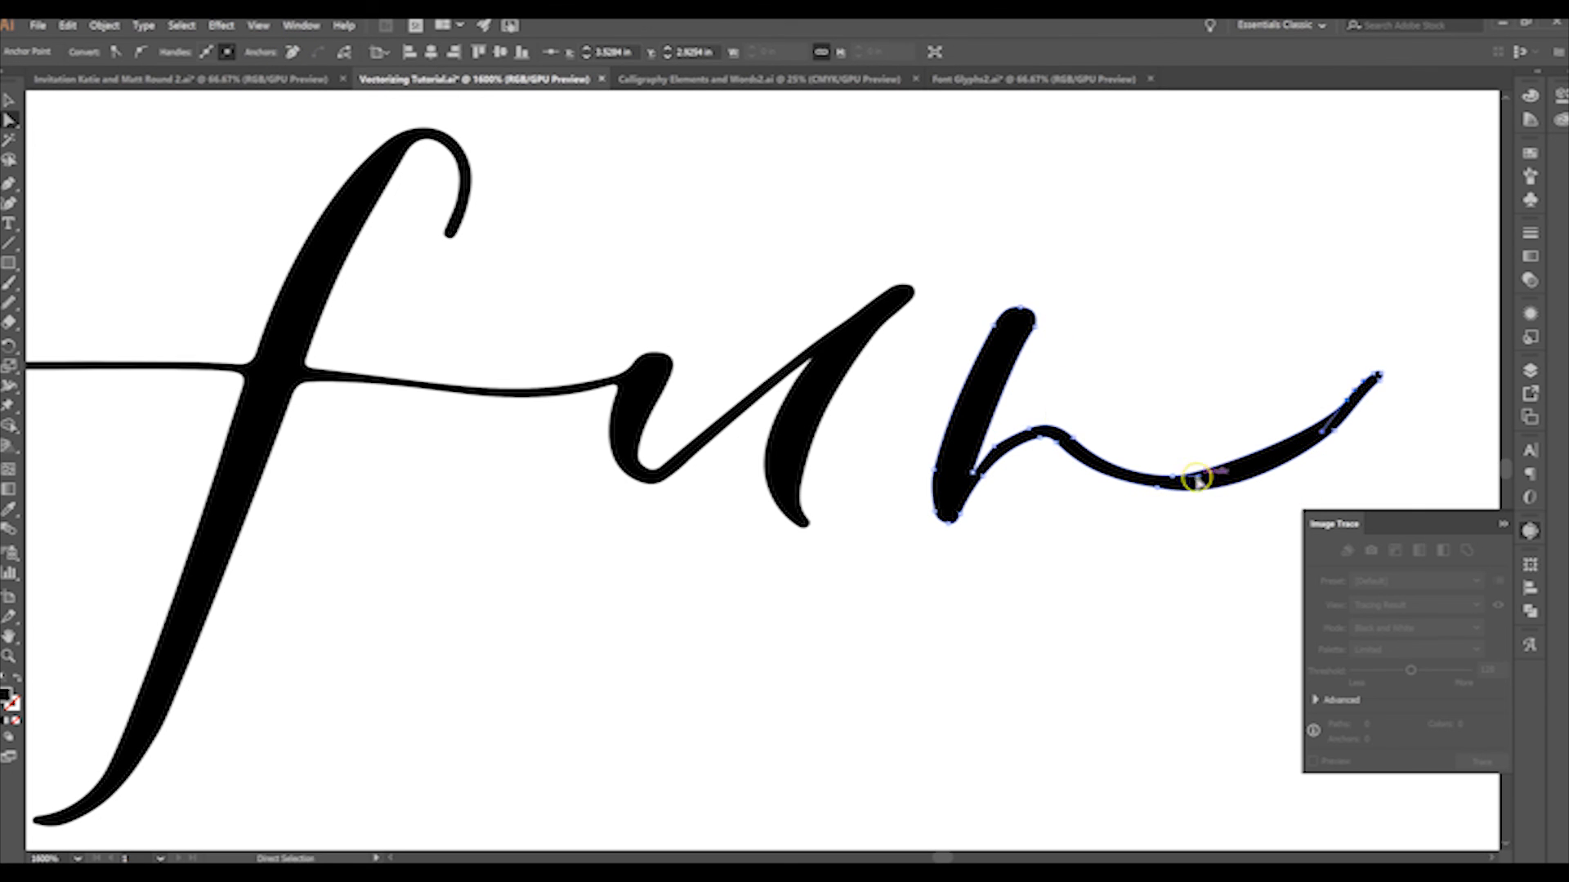
# Remove the remaining surplus anchors along the n's exit stroke and extend the curve handle to smooth the stroke
pyautogui.click(994, 447)
pyautogui.click(291, 51)
pyautogui.click(1171, 476)
pyautogui.click(291, 51)
pyautogui.moveTo(1103, 461); pyautogui.dragTo(1194, 550)
pyautogui.click(1157, 488)
pyautogui.click(292, 51)
pyautogui.click(1347, 400)
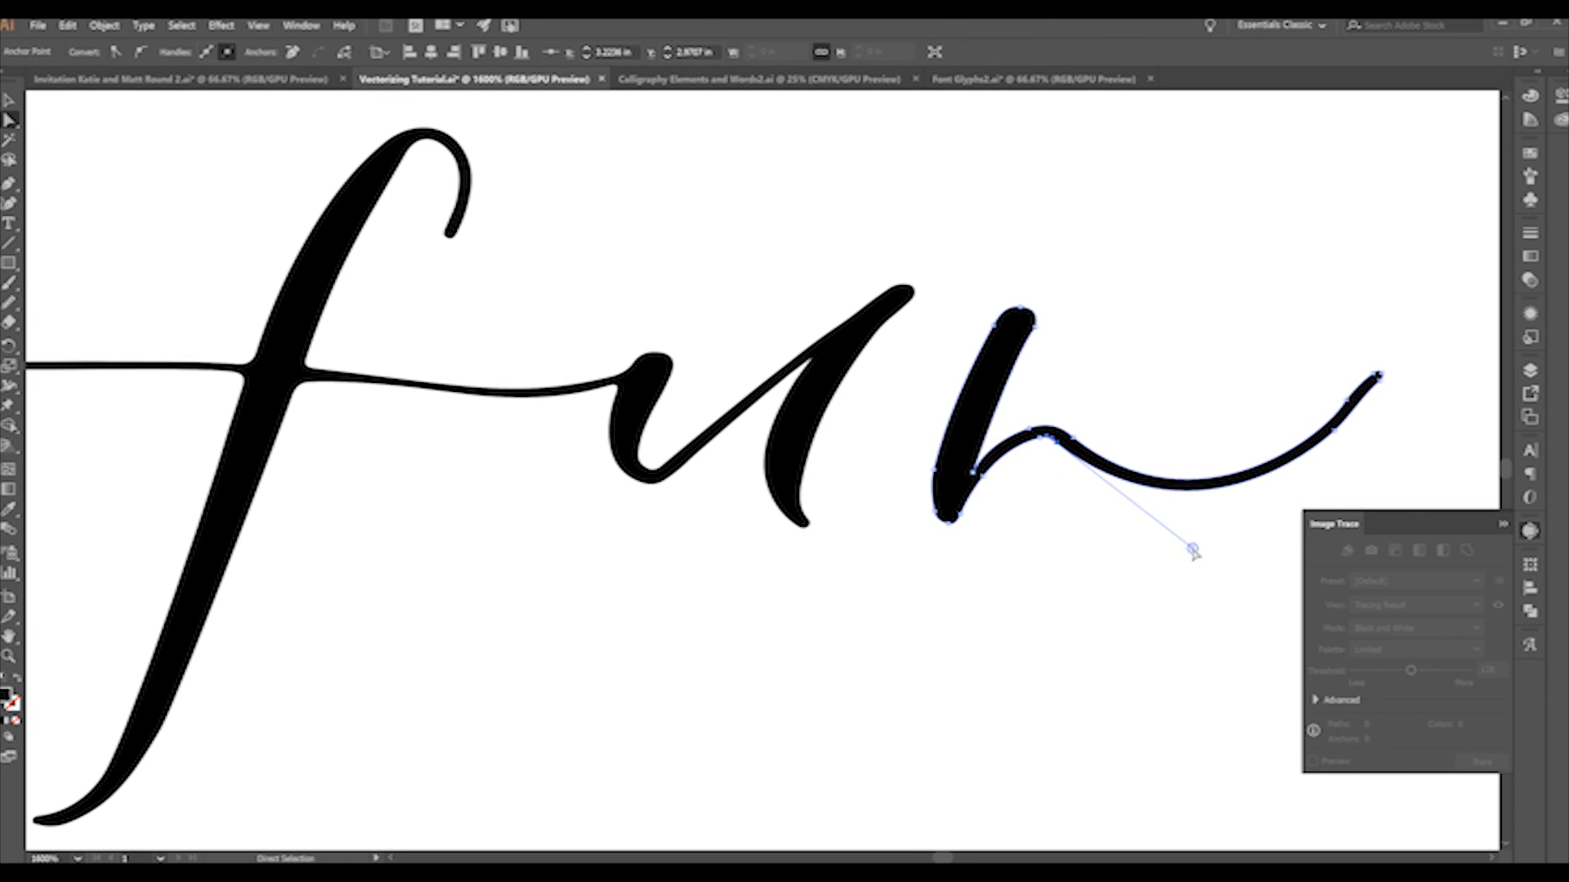
# Sharpen the corners where the f's crossbar leaves the stem towards the u
pyautogui.click(776, 425)
pyautogui.click(630, 385)
pyautogui.hotkey('ctrl', '=')
pyautogui.scroll(-2, 774, 445)
pyautogui.moveTo(833, 331); pyautogui.dragTo(825, 350)
pyautogui.moveTo(149, 386); pyautogui.dragTo(652, 464)
pyautogui.moveTo(614, 453)
pyautogui.mouseDown()
pyautogui.moveTo(604, 471)
pyautogui.moveTo(609, 425)
pyautogui.mouseUp()
# Convert the anchor at the other side of the f's crossing to a corner, move it into the join and remove the spare anchor
pyautogui.click(482, 412)
pyautogui.click(115, 52)
pyautogui.click(459, 427)
pyautogui.moveTo(482, 413)
pyautogui.mouseDown()
pyautogui.moveTo(504, 415)
pyautogui.moveTo(500, 428)
pyautogui.mouseUp()
pyautogui.click(292, 52)
# Remove surplus anchor points around the f's crossing and adjust the shape of its crossbar
pyautogui.moveTo(609, 425); pyautogui.dragTo(602, 424)
pyautogui.click(707, 430)
pyautogui.click(292, 51)
pyautogui.click(484, 462)
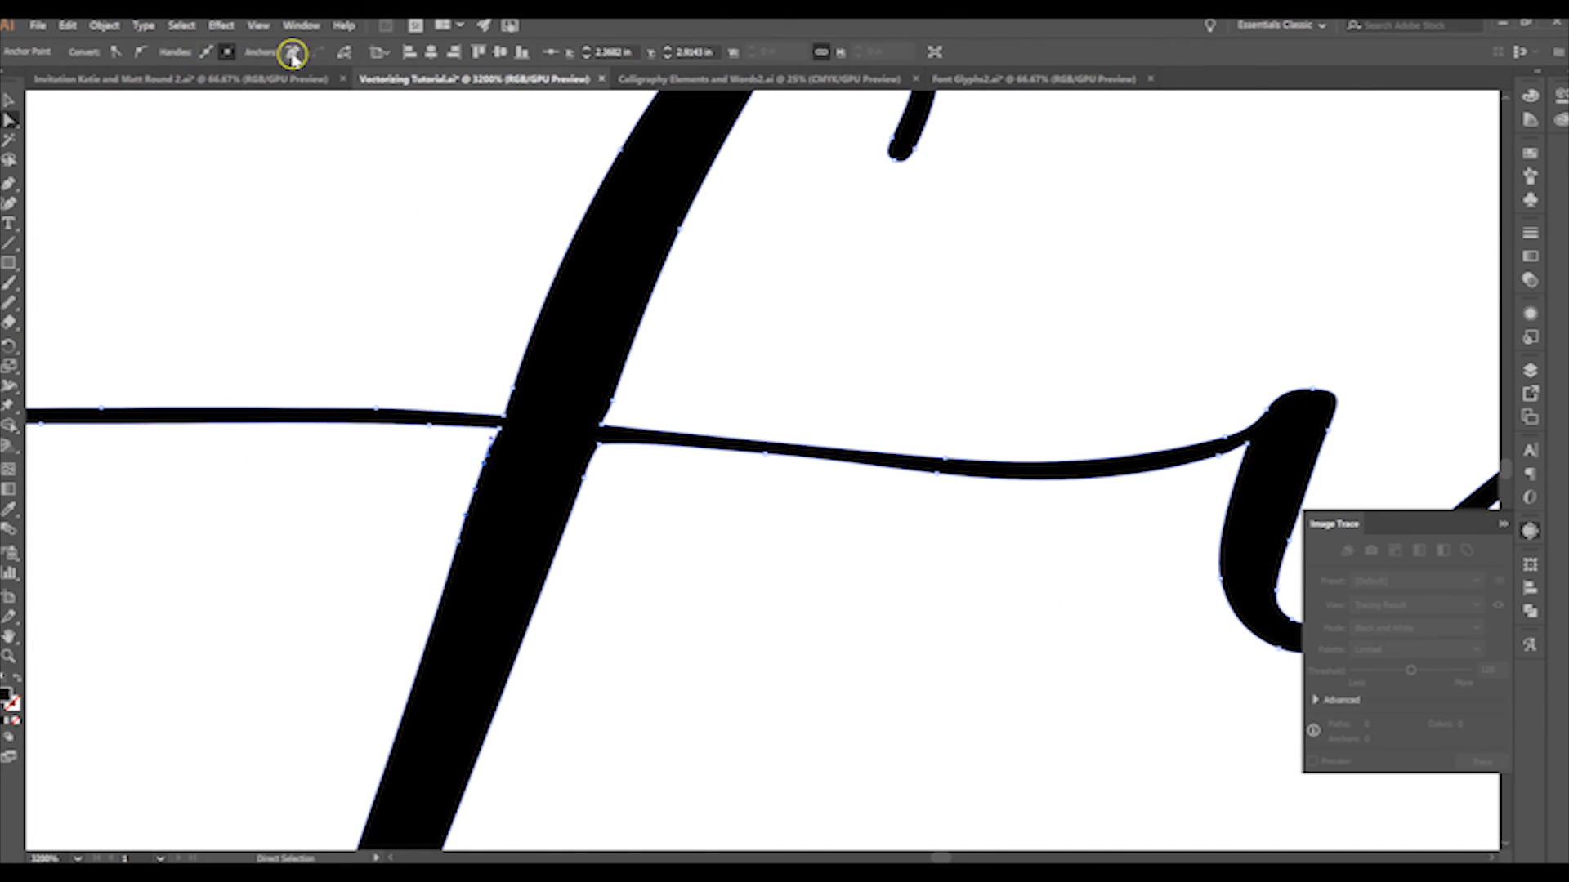
pyautogui.click(292, 52)
pyautogui.scroll(-2, 271, 57)
pyautogui.click(292, 51)
pyautogui.scroll(3, 538, 237)
pyautogui.hotkey('ctrl', '-')
pyautogui.hotkey('ctrl', '-')
pyautogui.moveTo(454, 472); pyautogui.dragTo(502, 462)
pyautogui.click(339, 103)
# Sharpen the corners where the connecting stroke meets the stem of the i in "is"
pyautogui.scroll(5, 634, 431)
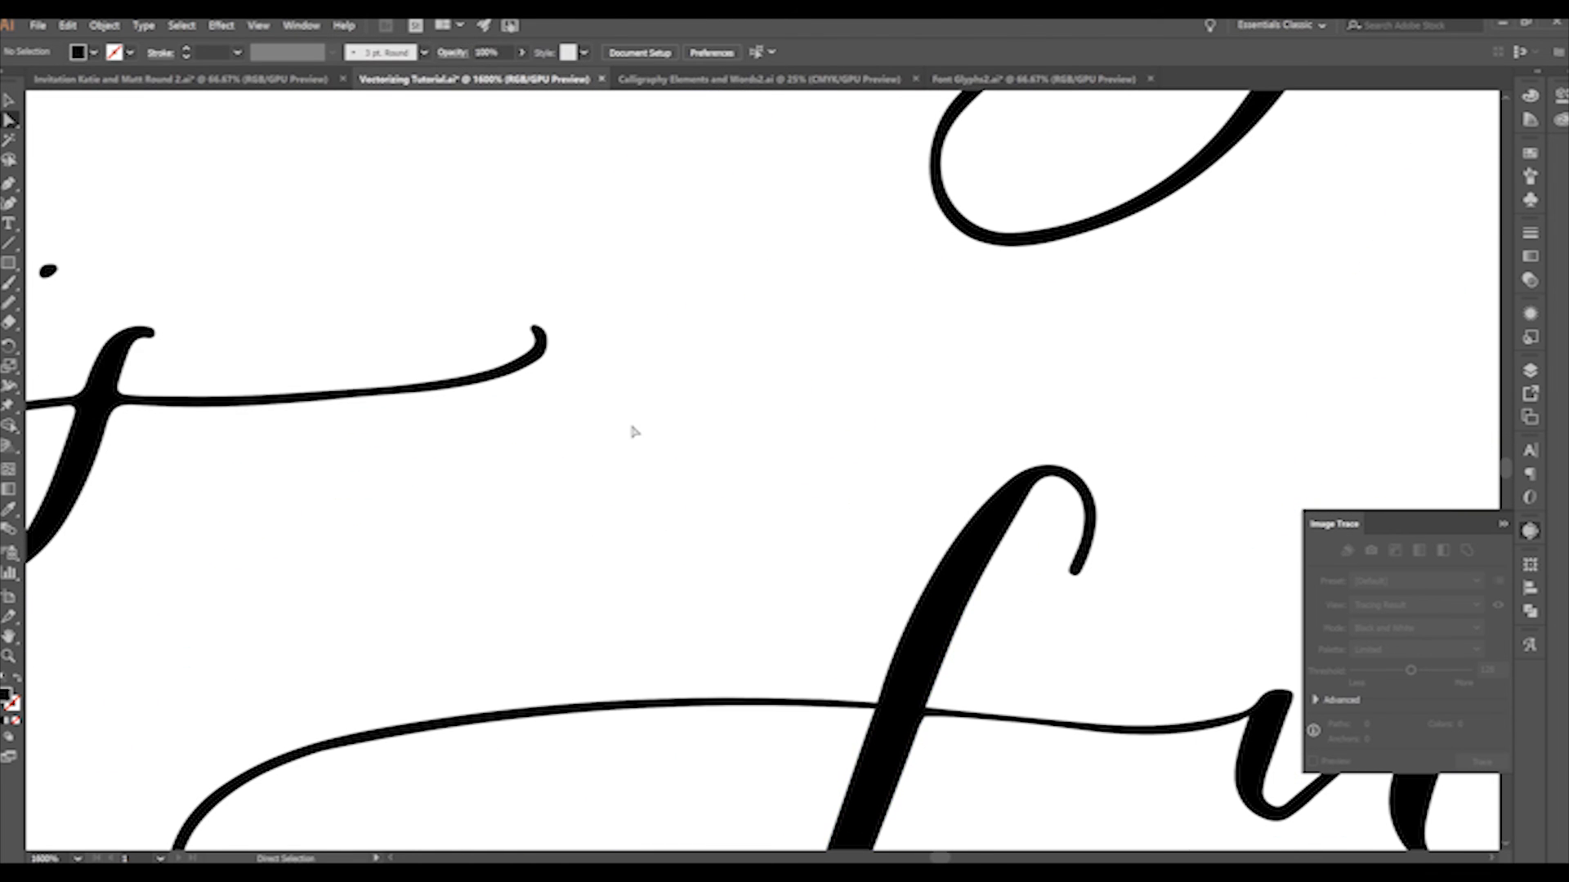
pyautogui.hscroll(-10, 630, 425)
pyautogui.click(773, 415)
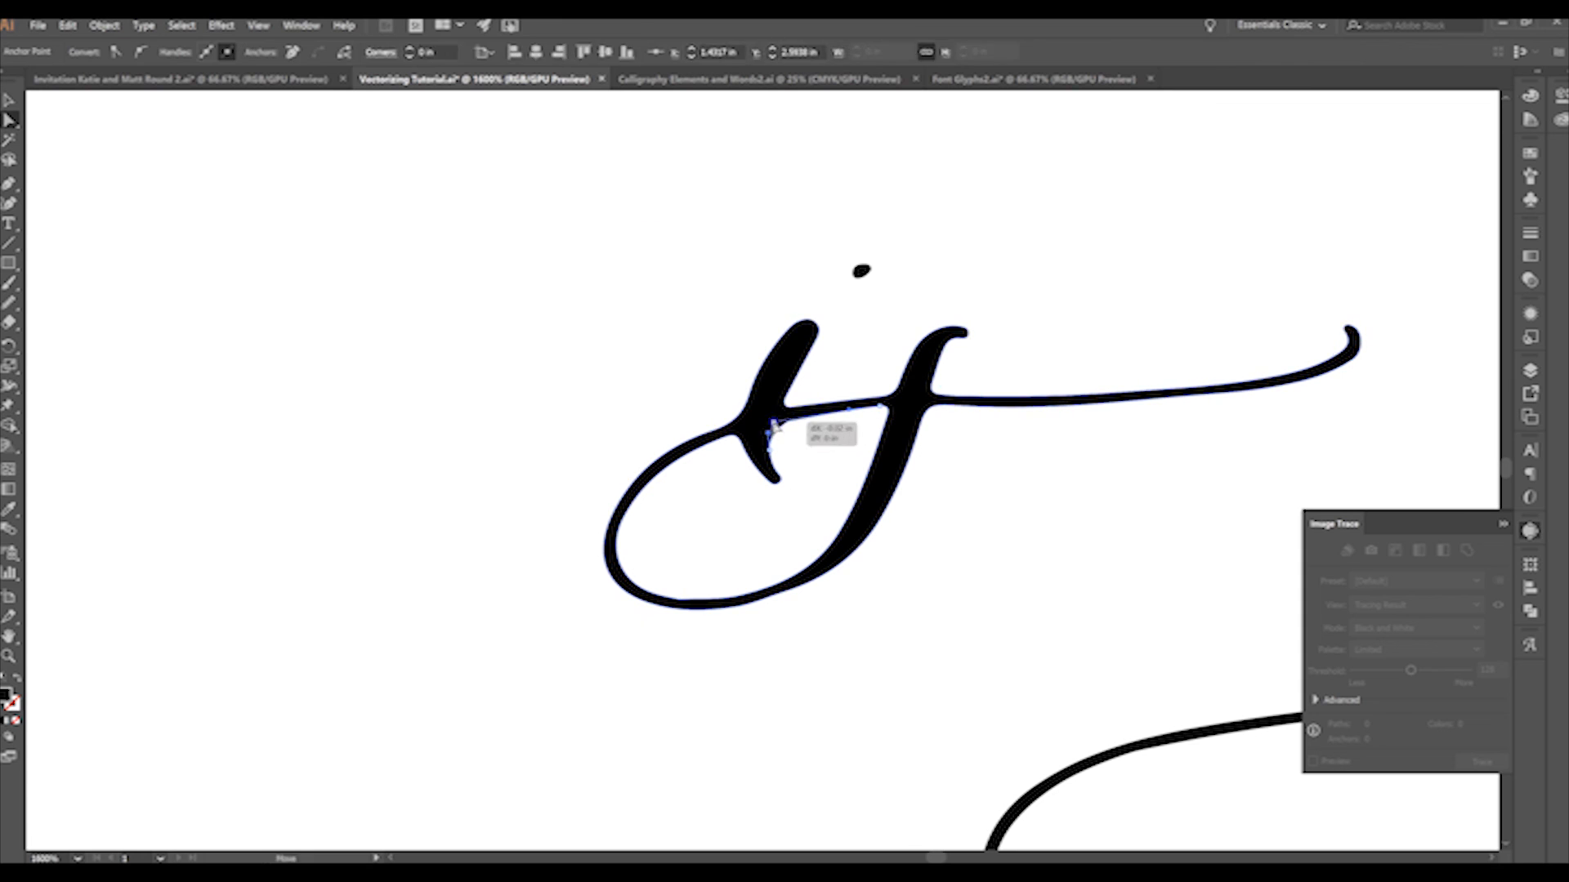
pyautogui.hotkey('ctrl', '+')
pyautogui.hotkey('ctrl', '+')
pyautogui.moveTo(754, 476)
pyautogui.mouseDown()
pyautogui.moveTo(679, 460)
pyautogui.moveTo(683, 479)
pyautogui.mouseUp()
pyautogui.click(685, 511)
pyautogui.scroll(-3, 956, 504)
pyautogui.scroll(1, 956, 504)
pyautogui.click(774, 407)
pyautogui.moveTo(777, 415); pyautogui.dragTo(774, 411)
# Remove a surplus anchor from the s in "is" and tighten the corners where its stem crosses the horizontal stroke
pyautogui.scroll(-7, 771, 621)
pyautogui.click(767, 618)
pyautogui.click(291, 53)
pyautogui.scroll(1, 830, 651)
pyautogui.scroll(7, 830, 651)
pyautogui.moveTo(998, 410); pyautogui.dragTo(998, 438)
pyautogui.click(959, 456)
pyautogui.click(133, 59)
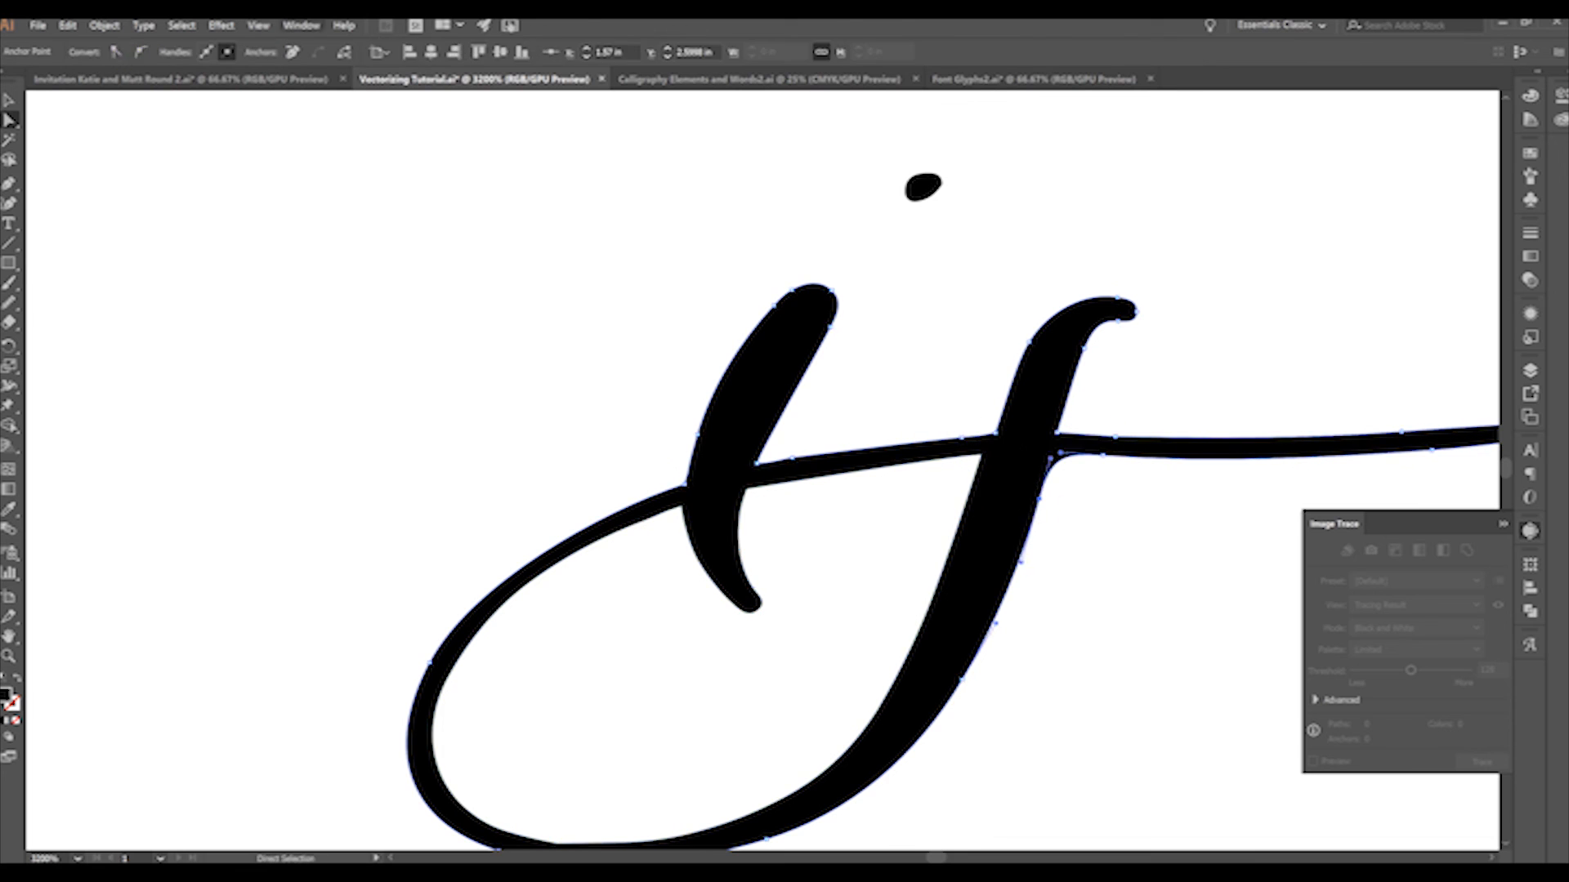
# Reposition the anchors and handles along the stroke connecting the i and s in "is", and remove a surplus anchor point
pyautogui.scroll(-4, 1237, 395)
pyautogui.scroll(6, 966, 247)
pyautogui.moveTo(968, 246); pyautogui.dragTo(999, 239)
pyautogui.moveTo(715, 274); pyautogui.dragTo(772, 263)
pyautogui.click(685, 317)
pyautogui.moveTo(686, 317); pyautogui.dragTo(756, 290)
pyautogui.moveTo(998, 241); pyautogui.dragTo(1018, 245)
pyautogui.click(1020, 241)
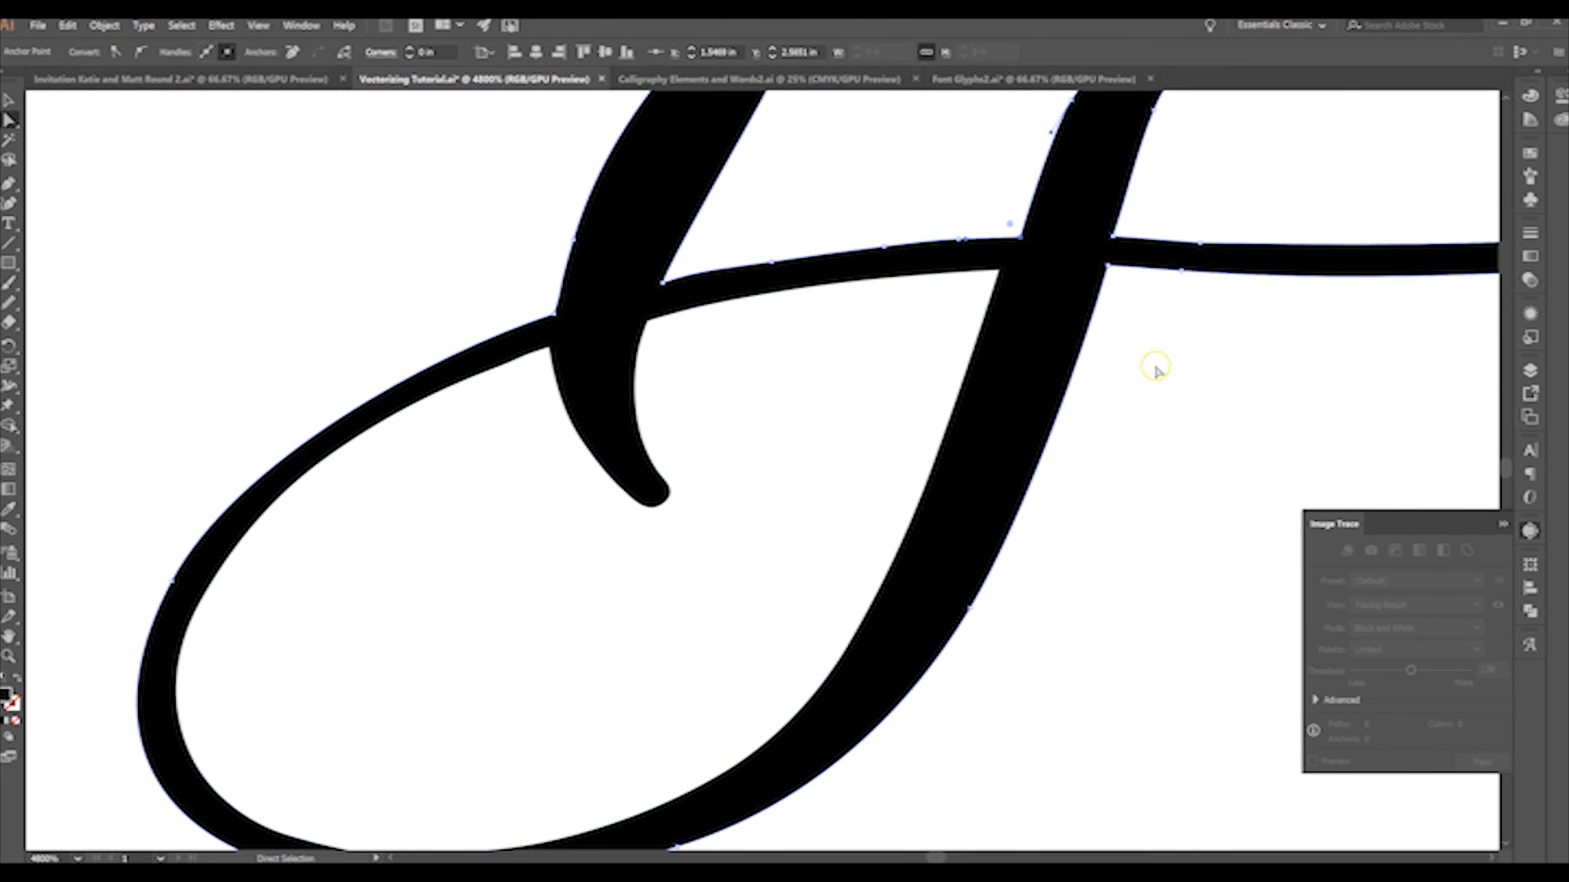
pyautogui.scroll(-3, 433, 592)
pyautogui.click(292, 53)
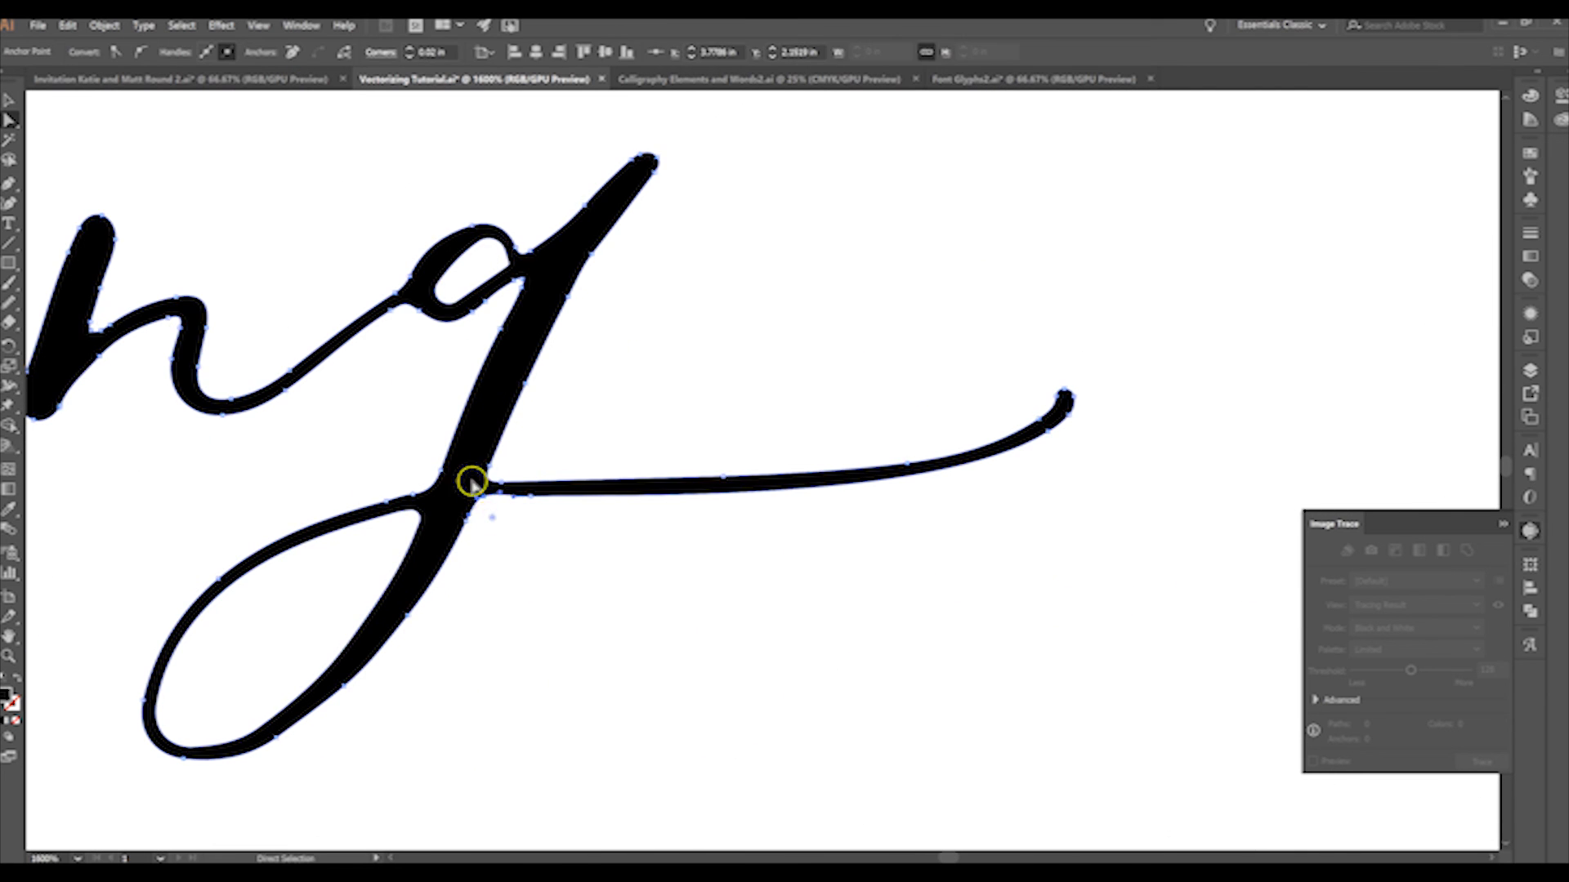
# Adjust the handles of the final g's exit stroke and loop in "Vectorizing" and sharpen the corners at its crossing
pyautogui.moveTo(928, 490); pyautogui.dragTo(1015, 448)
pyautogui.click(719, 210)
pyautogui.click(619, 445)
pyautogui.moveTo(619, 445); pyautogui.dragTo(610, 464)
pyautogui.click(536, 635)
pyautogui.moveTo(522, 645); pyautogui.dragTo(472, 714)
pyautogui.click(424, 707)
# Convert the anchor at the g's bowl join to a corner and sharpen the n's stem-to-arch join in "Vectorizing"
pyautogui.scroll(2, 763, 371)
pyautogui.hscroll(-3, 763, 371)
pyautogui.click(741, 362)
pyautogui.click(116, 52)
pyautogui.moveTo(428, 390); pyautogui.dragTo(417, 406)
pyautogui.moveTo(437, 416); pyautogui.dragTo(426, 416)
pyautogui.moveTo(506, 377); pyautogui.dragTo(506, 369)
pyautogui.hscroll(-4, 507, 372)
pyautogui.click(935, 379)
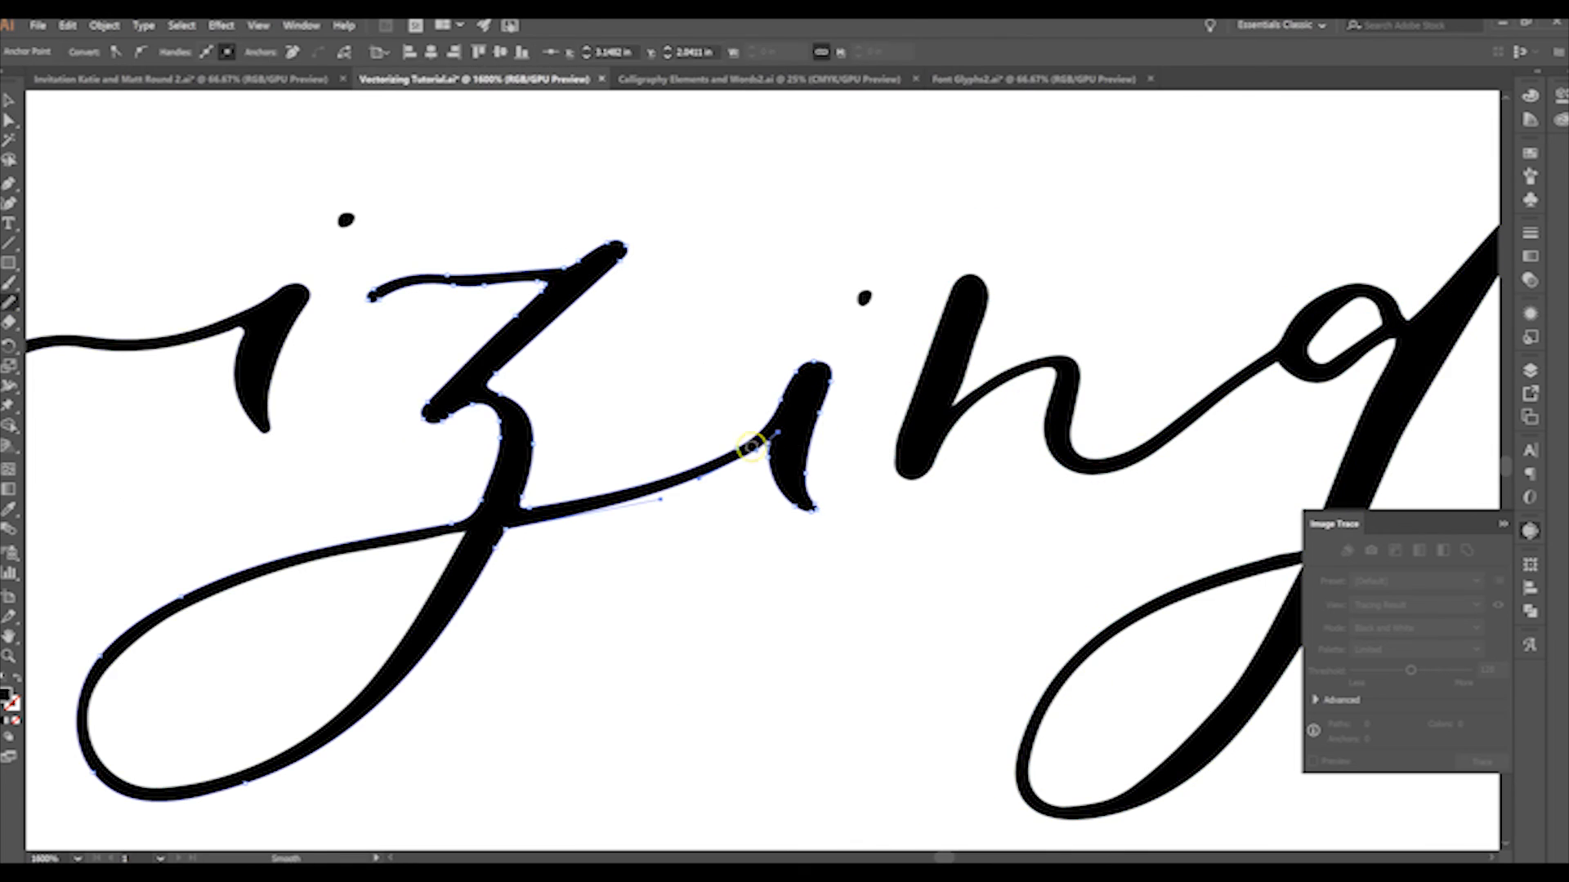
# Refine the corners where the z's loop and exit stroke cross in "Vectorizing"
pyautogui.hscroll(-4, 936, 379)
pyautogui.click(774, 481)
pyautogui.click(827, 508)
pyautogui.moveTo(827, 508); pyautogui.dragTo(818, 516)
pyautogui.hotkey('ctrl', '=')
pyautogui.hotkey('ctrl', '=')
pyautogui.hotkey('ctrl', '=')
pyautogui.moveTo(763, 471)
pyautogui.mouseDown()
pyautogui.moveTo(760, 449)
pyautogui.moveTo(734, 469)
pyautogui.mouseUp()
pyautogui.click(765, 413)
pyautogui.click(617, 486)
pyautogui.click(715, 512)
pyautogui.hotkey('ctrl', '-')
pyautogui.hotkey('ctrl', '-')
pyautogui.hotkey('ctrl', '-')
pyautogui.hotkey('ctrl', '-')
# Refine the joins where the connecting strokes meet the r's stem and the o in "Vectorizing"
pyautogui.hscroll(-3, 834, 329)
pyautogui.click(836, 328)
pyautogui.hscroll(-2, 770, 341)
pyautogui.moveTo(770, 342); pyautogui.dragTo(782, 331)
pyautogui.click(763, 392)
pyautogui.click(625, 367)
pyautogui.moveTo(630, 367); pyautogui.dragTo(640, 372)
pyautogui.hscroll(-5, 640, 374)
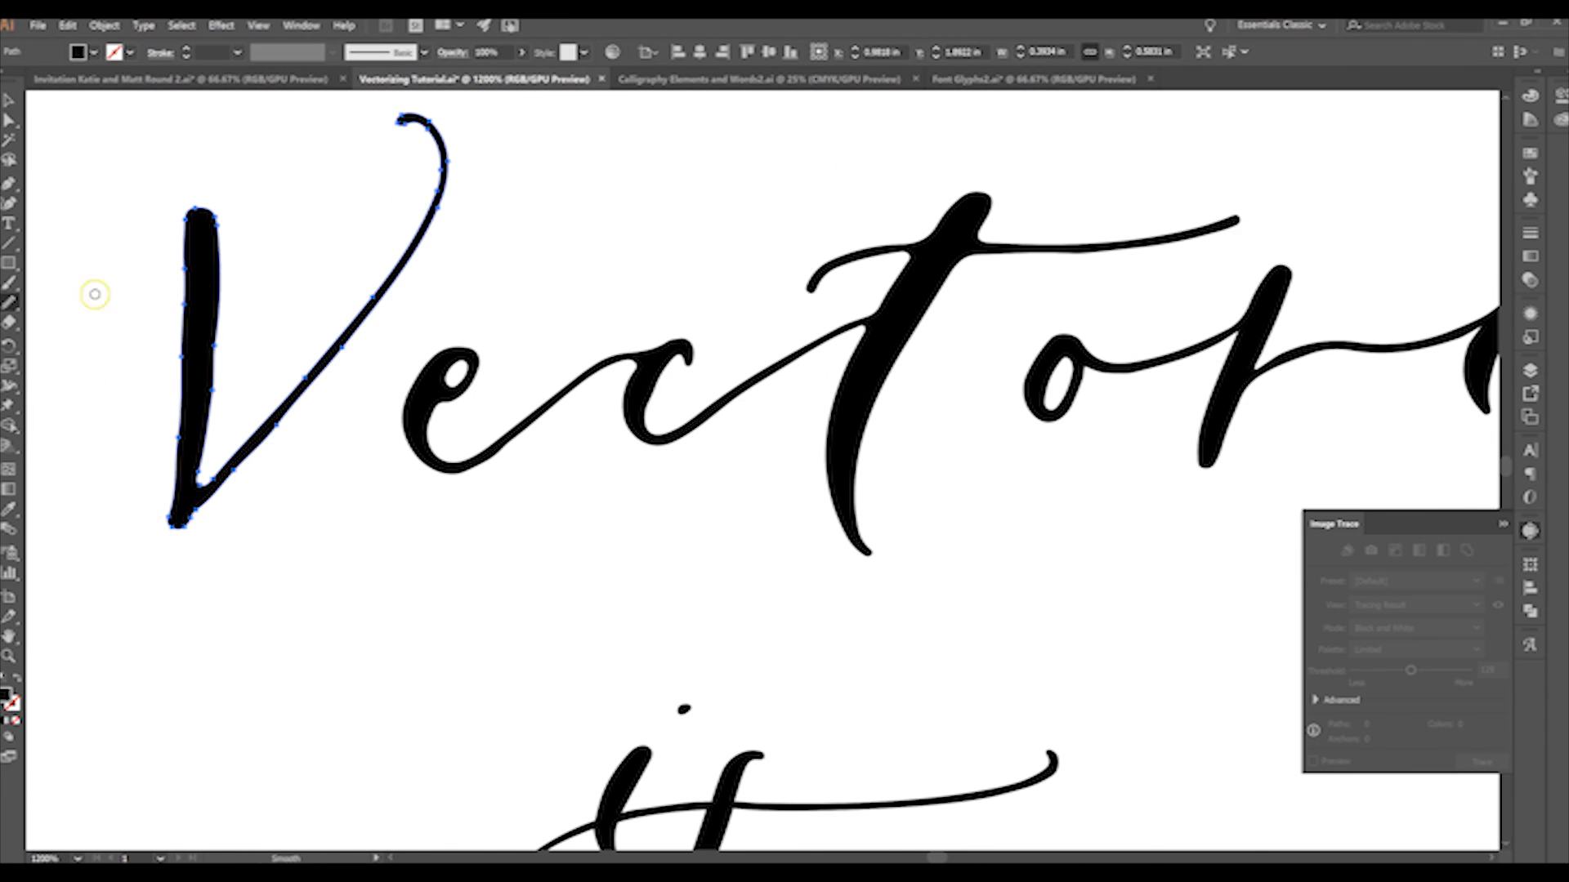
pyautogui.click(216, 482)
pyautogui.moveTo(443, 175); pyautogui.dragTo(526, 196)
pyautogui.hotkey('ctrl', 'z')
# Refine the join where the c's exit stroke meets the t's stem in "Vectorizing", adjusting its anchors and handles
pyautogui.click(443, 404)
pyautogui.hotkey('ctrl', '+')
pyautogui.hotkey('ctrl', '+')
pyautogui.hotkey('ctrl', '+')
pyautogui.moveTo(749, 384); pyautogui.dragTo(743, 394)
pyautogui.click(888, 310)
pyautogui.moveTo(897, 284); pyautogui.dragTo(907, 254)
pyautogui.click(822, 368)
pyautogui.moveTo(880, 340); pyautogui.dragTo(847, 392)
pyautogui.moveTo(786, 337); pyautogui.dragTo(754, 357)
pyautogui.moveTo(840, 295); pyautogui.dragTo(860, 304)
pyautogui.click(887, 273)
pyautogui.click(835, 343)
pyautogui.click(837, 569)
# Remove the surplus anchors along the stroke connecting the e to the c and adjust it near the c
pyautogui.hscroll(5, 1205, 332)
pyautogui.click(706, 255)
pyautogui.click(291, 53)
pyautogui.click(572, 324)
pyautogui.click(290, 52)
pyautogui.click(582, 338)
pyautogui.click(291, 52)
pyautogui.moveTo(734, 282); pyautogui.dragTo(728, 308)
pyautogui.click(291, 52)
# Reshape the curve where the connecting stroke runs into the top of the c by adjusting its handles
pyautogui.moveTo(768, 255); pyautogui.dragTo(735, 217)
pyautogui.moveTo(724, 310); pyautogui.dragTo(714, 273)
pyautogui.moveTo(695, 307); pyautogui.dragTo(650, 363)
pyautogui.moveTo(714, 273); pyautogui.dragTo(884, 224)
pyautogui.click(782, 193)
pyautogui.click(839, 218)
# Adjust the inner curve of the c and remove a surplus anchor near its exit stroke
pyautogui.moveTo(830, 270); pyautogui.dragTo(821, 259)
pyautogui.click(761, 398)
pyautogui.moveTo(760, 398); pyautogui.dragTo(747, 365)
pyautogui.moveTo(903, 368); pyautogui.dragTo(1007, 416)
pyautogui.click(291, 52)
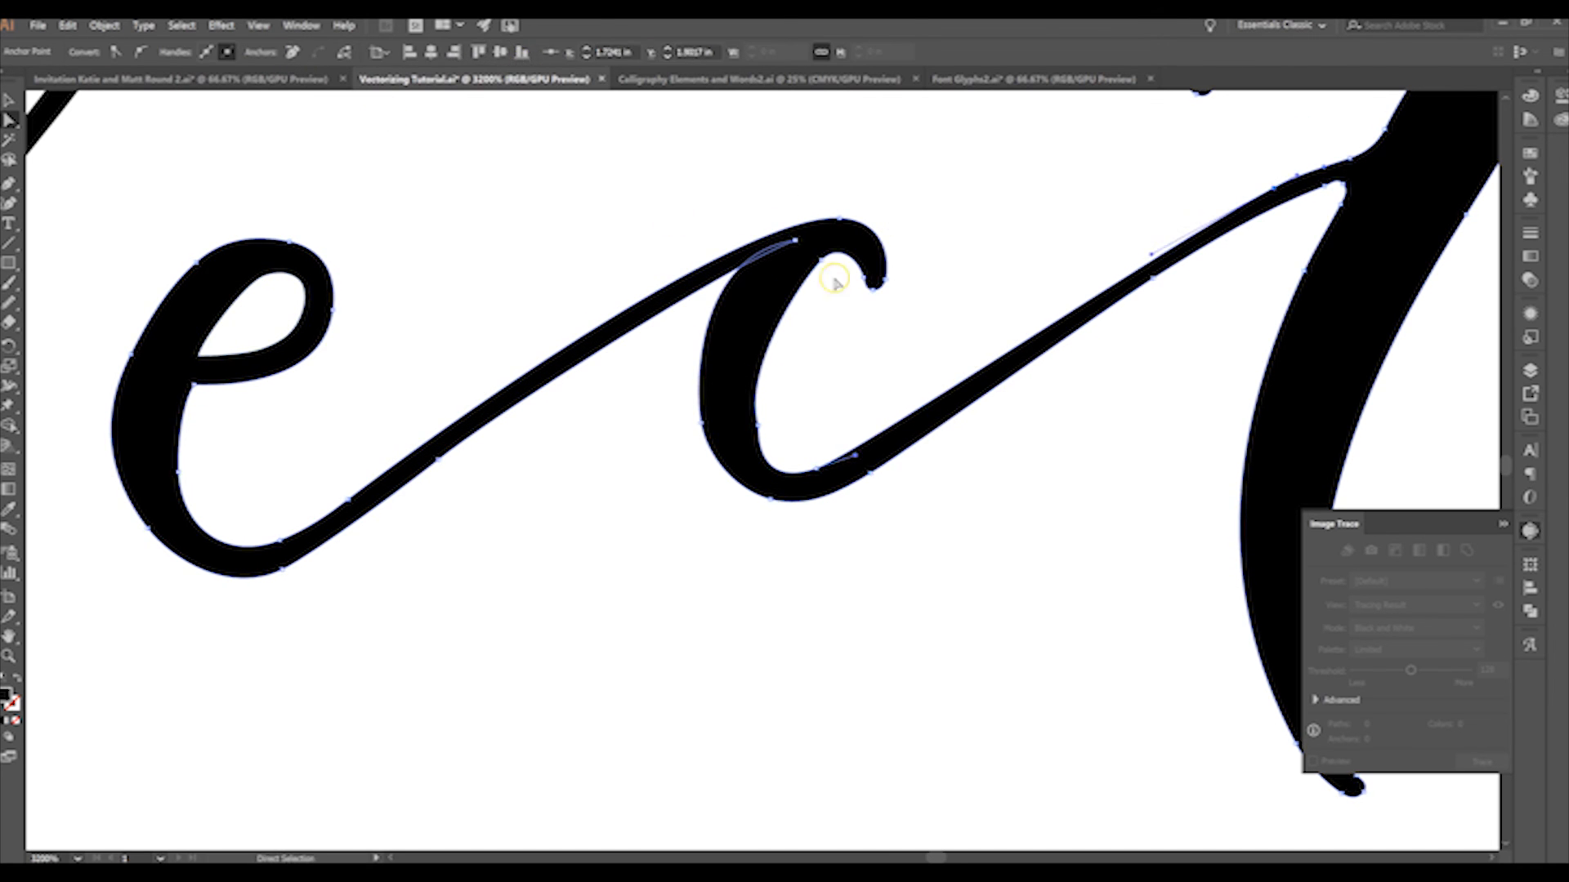
# Convert the anchor at the t's crossbar join to a corner and sharpen the crossbar's other joins with the stem
pyautogui.hscroll(7, 834, 283)
pyautogui.scroll(4, 924, 220)
pyautogui.click(924, 221)
pyautogui.click(116, 52)
pyautogui.click(1125, 279)
pyautogui.moveTo(1125, 280); pyautogui.dragTo(1045, 306)
pyautogui.moveTo(923, 299); pyautogui.dragTo(915, 309)
# Finish refining the t's crossbar and connecting stroke, removing a surplus anchor and adjusting the nearby handles
pyautogui.hotkey('ctrl', '+')
pyautogui.moveTo(734, 478); pyautogui.dragTo(745, 467)
pyautogui.hotkey('ctrl', '-')
pyautogui.click(1000, 473)
pyautogui.click(291, 53)
pyautogui.moveTo(476, 763); pyautogui.dragTo(480, 769)
pyautogui.moveTo(1259, 279); pyautogui.dragTo(1245, 316)
pyautogui.hotkey('ctrl', '-')
pyautogui.hotkey('ctrl', '-')
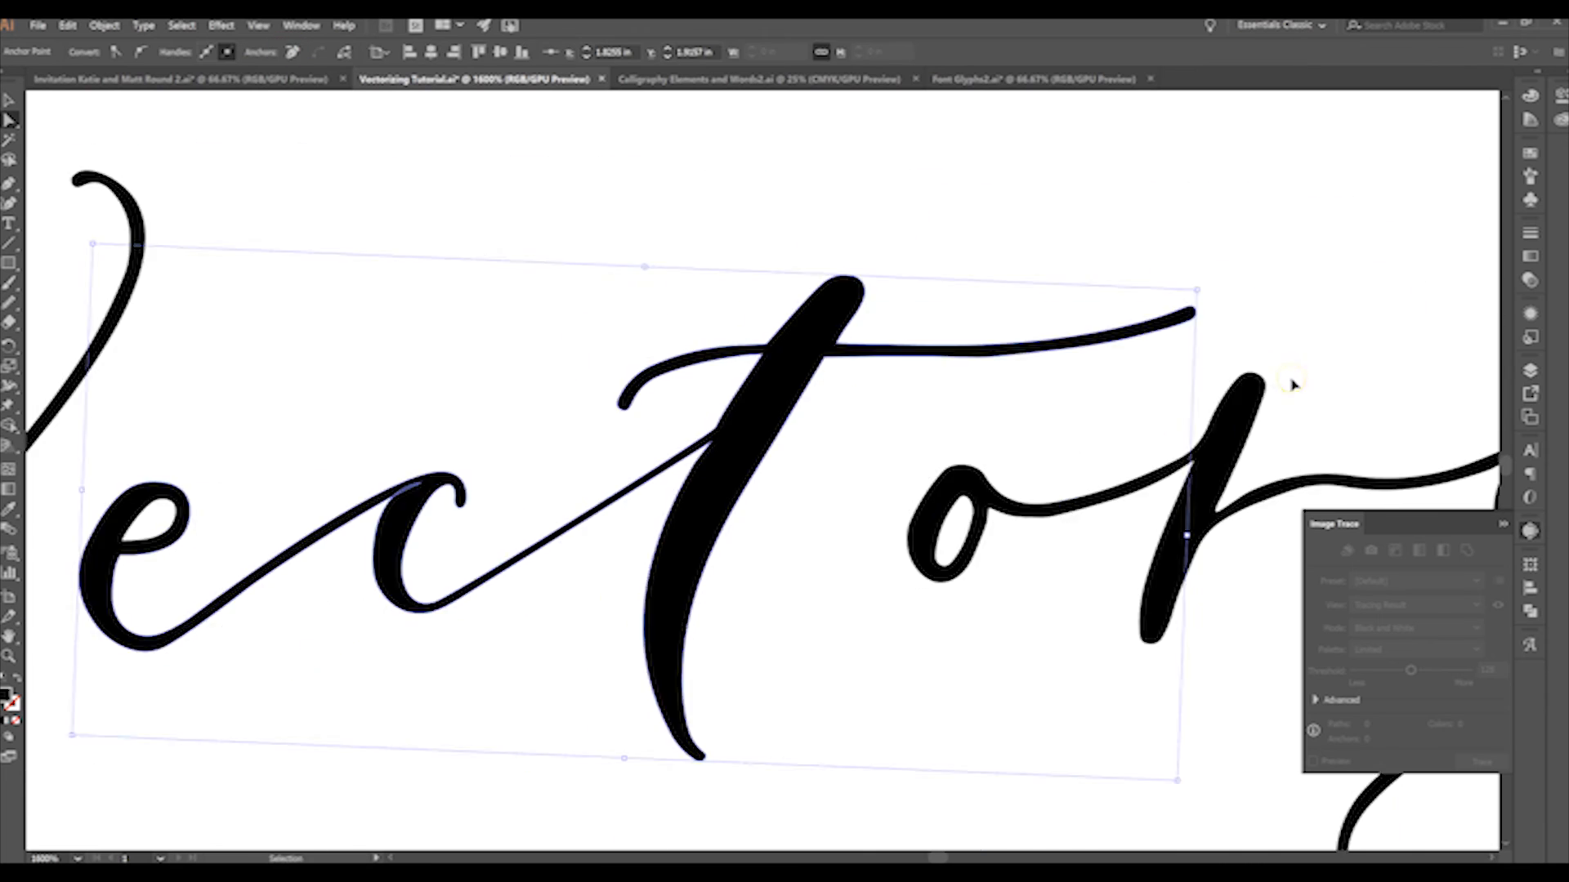
pyautogui.hscroll(-3, 1292, 382)
pyautogui.moveTo(676, 602); pyautogui.dragTo(941, 412)
pyautogui.click(1102, 557)
# Review the complete "Vectorizing is fun" lettering and its placement on the full artboard
pyautogui.hotkey('ctrl', '-')
pyautogui.hotkey('ctrl', '-')
pyautogui.hotkey('ctrl', '-')
pyautogui.hotkey('ctrl', '-')
pyautogui.hotkey('ctrl', '-')
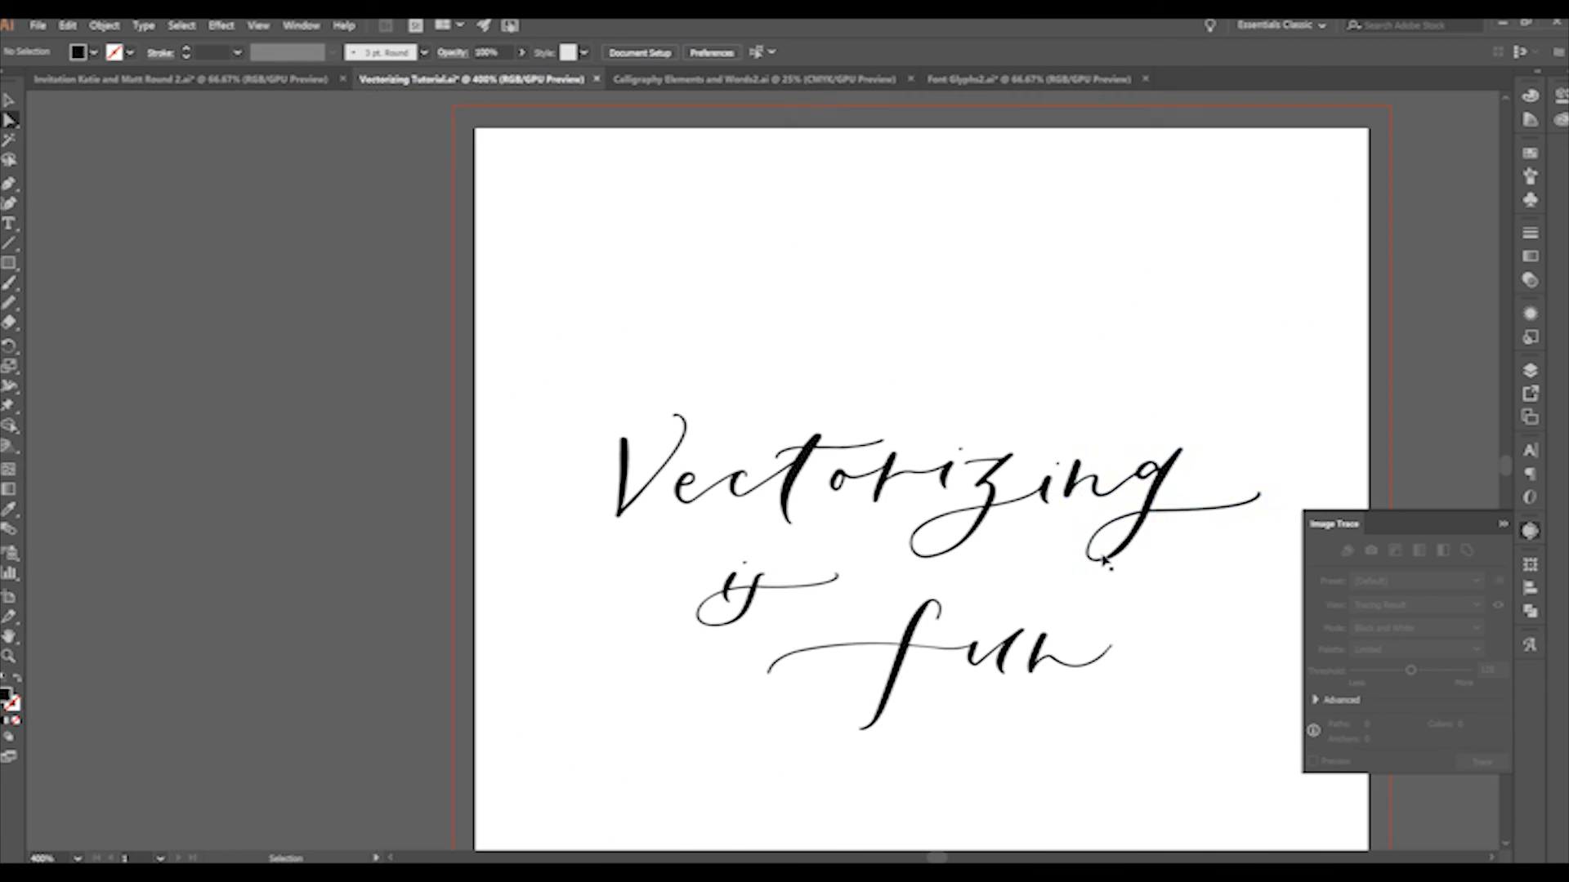
pyautogui.hscroll(3, 1103, 555)
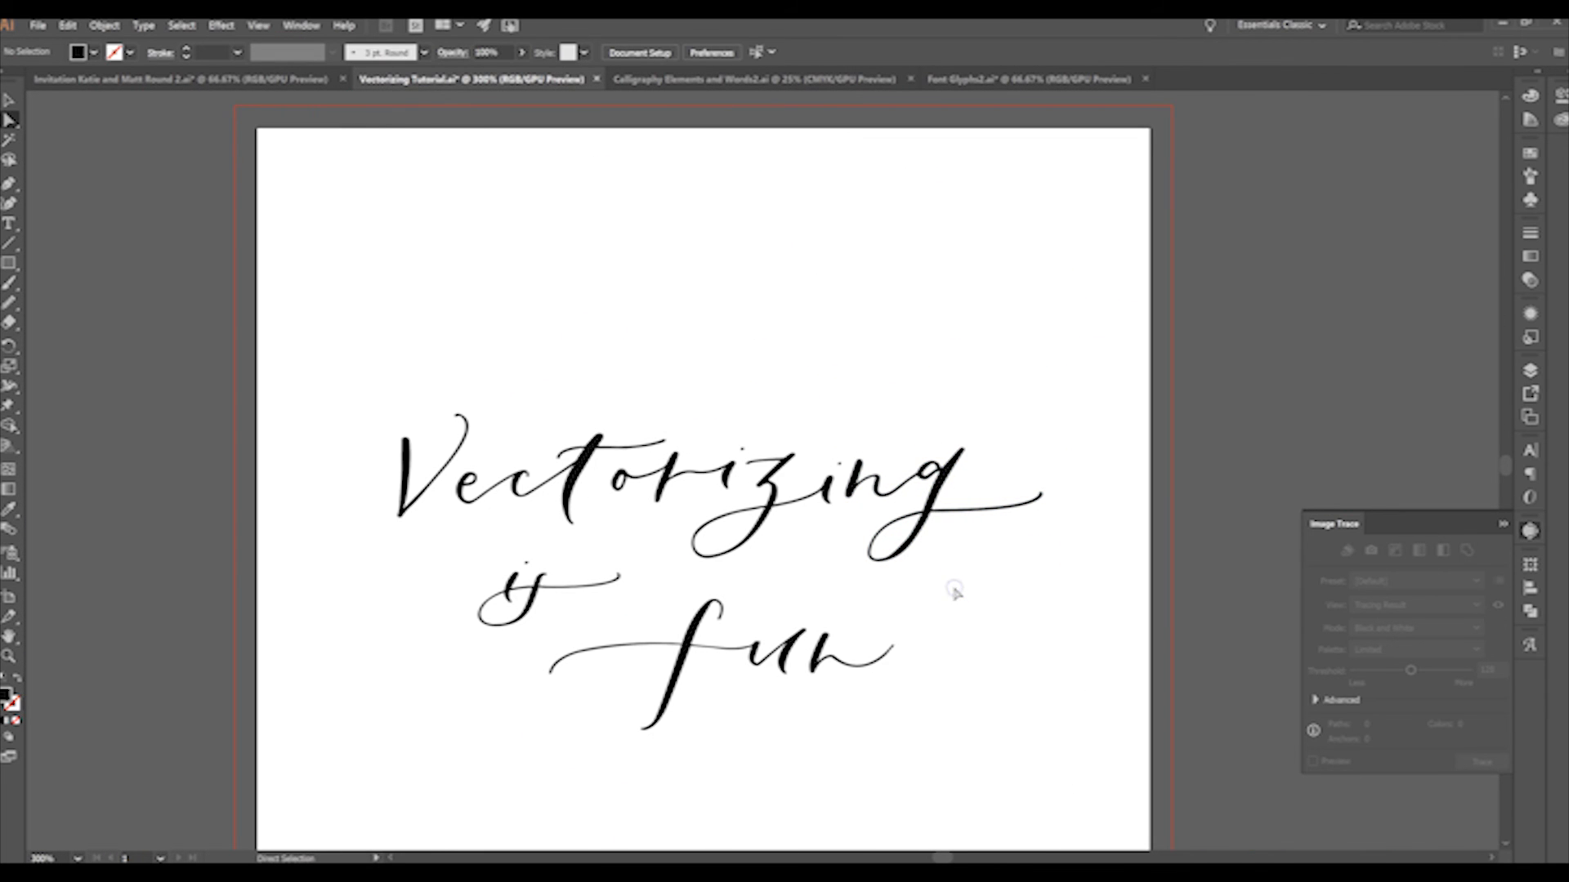
pyautogui.scroll(-2, 1013, 440)
pyautogui.scroll(-2, 1015, 441)
pyautogui.scroll(3, 1014, 441)
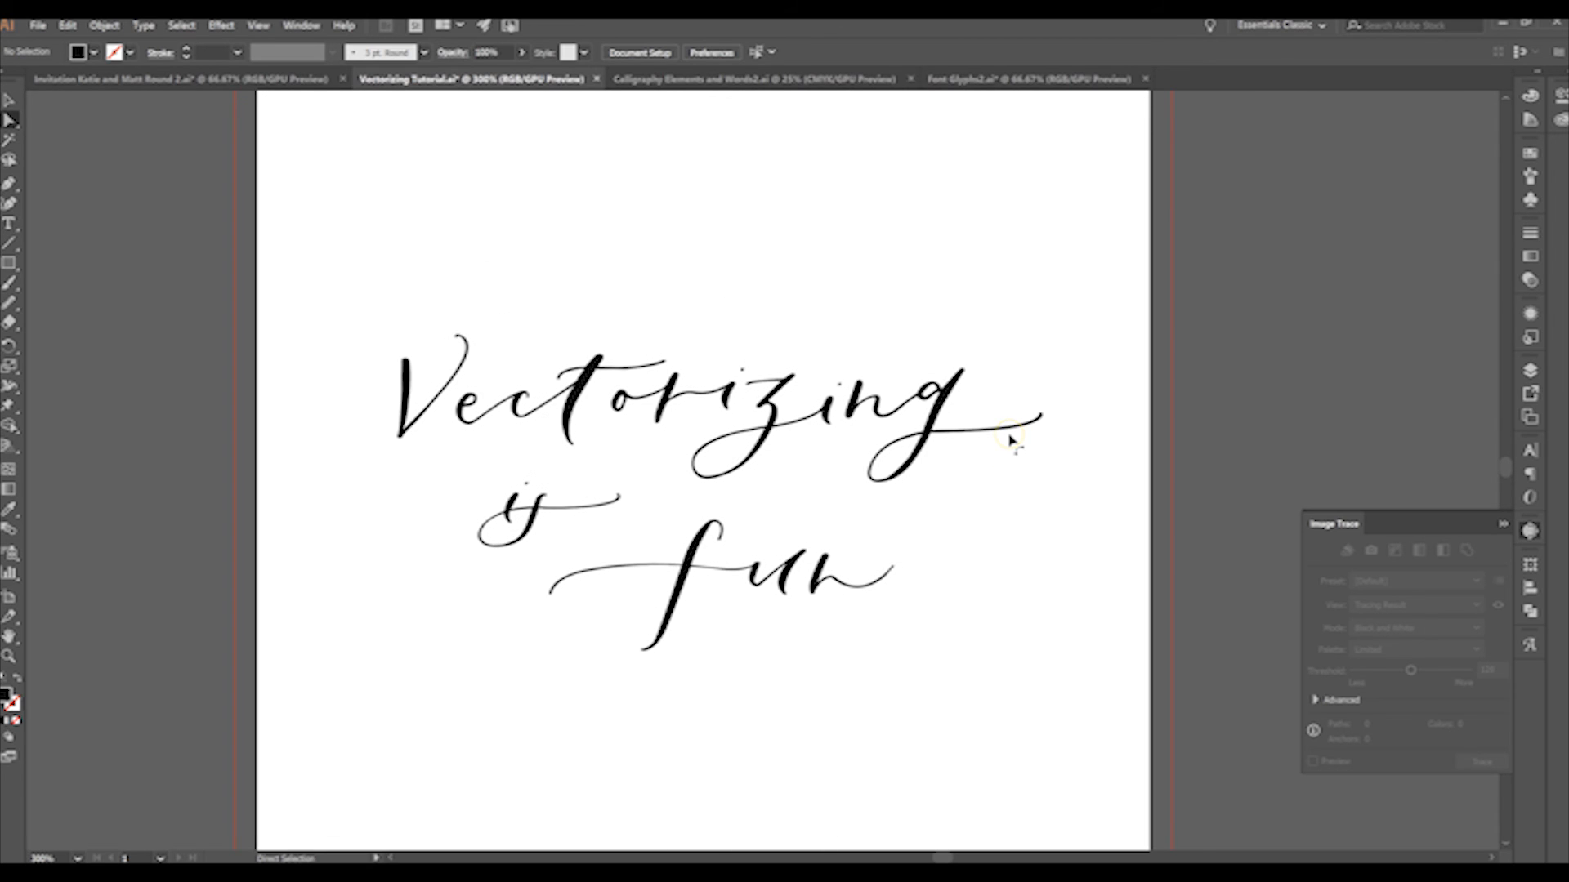
pyautogui.hotkey('ctrl', '-')
pyautogui.hotkey('ctrl', '-')
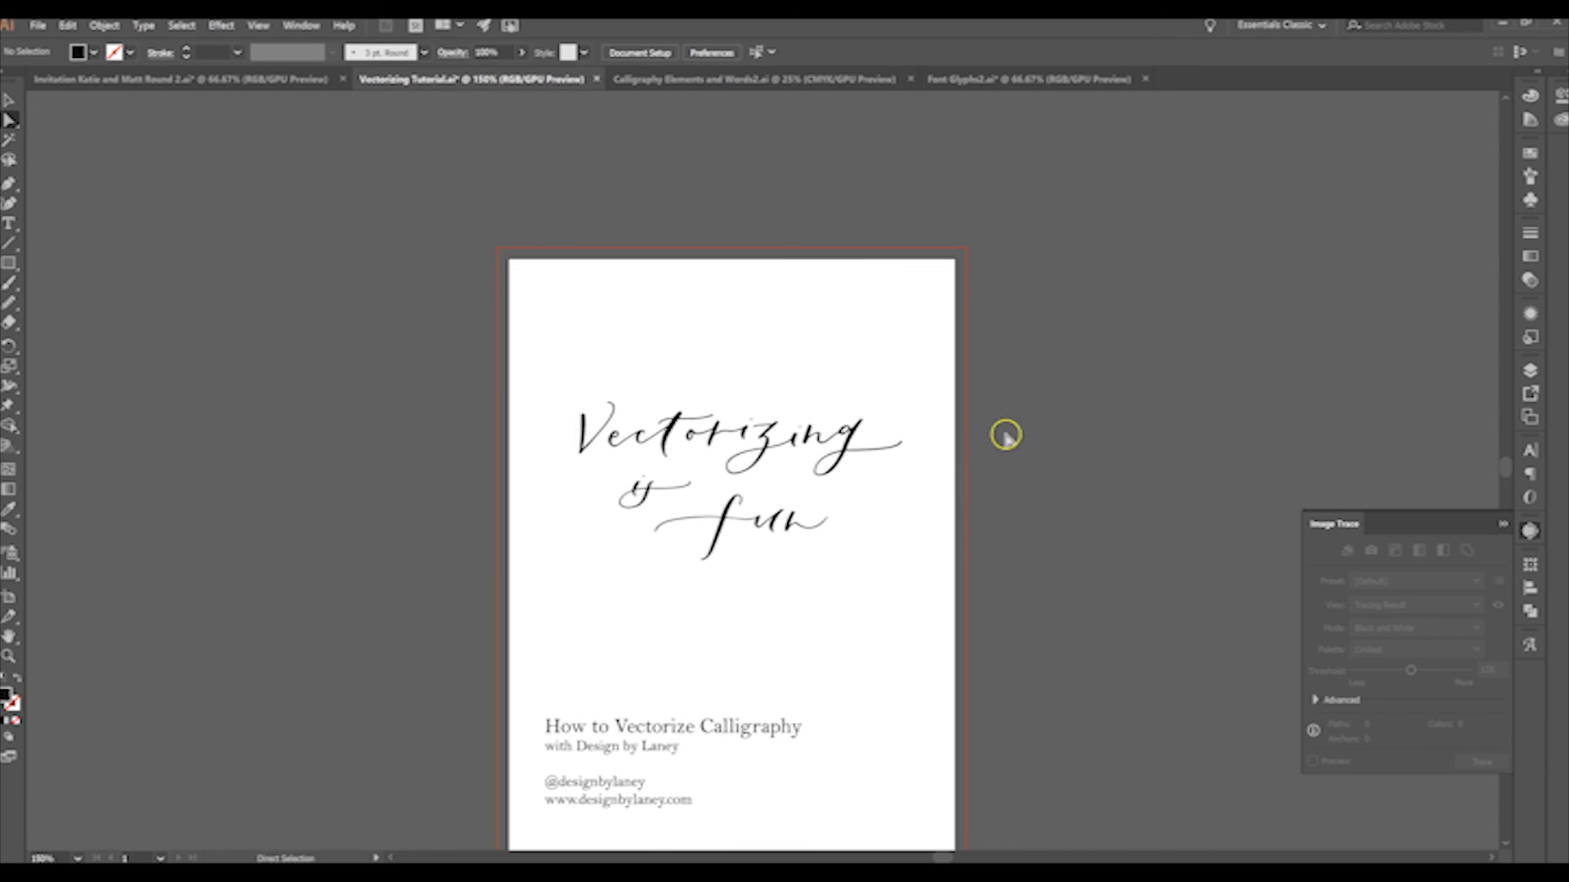
pyautogui.scroll(-2, 1006, 435)
pyautogui.scroll(-1, 923, 406)
pyautogui.scroll(2, 998, 431)
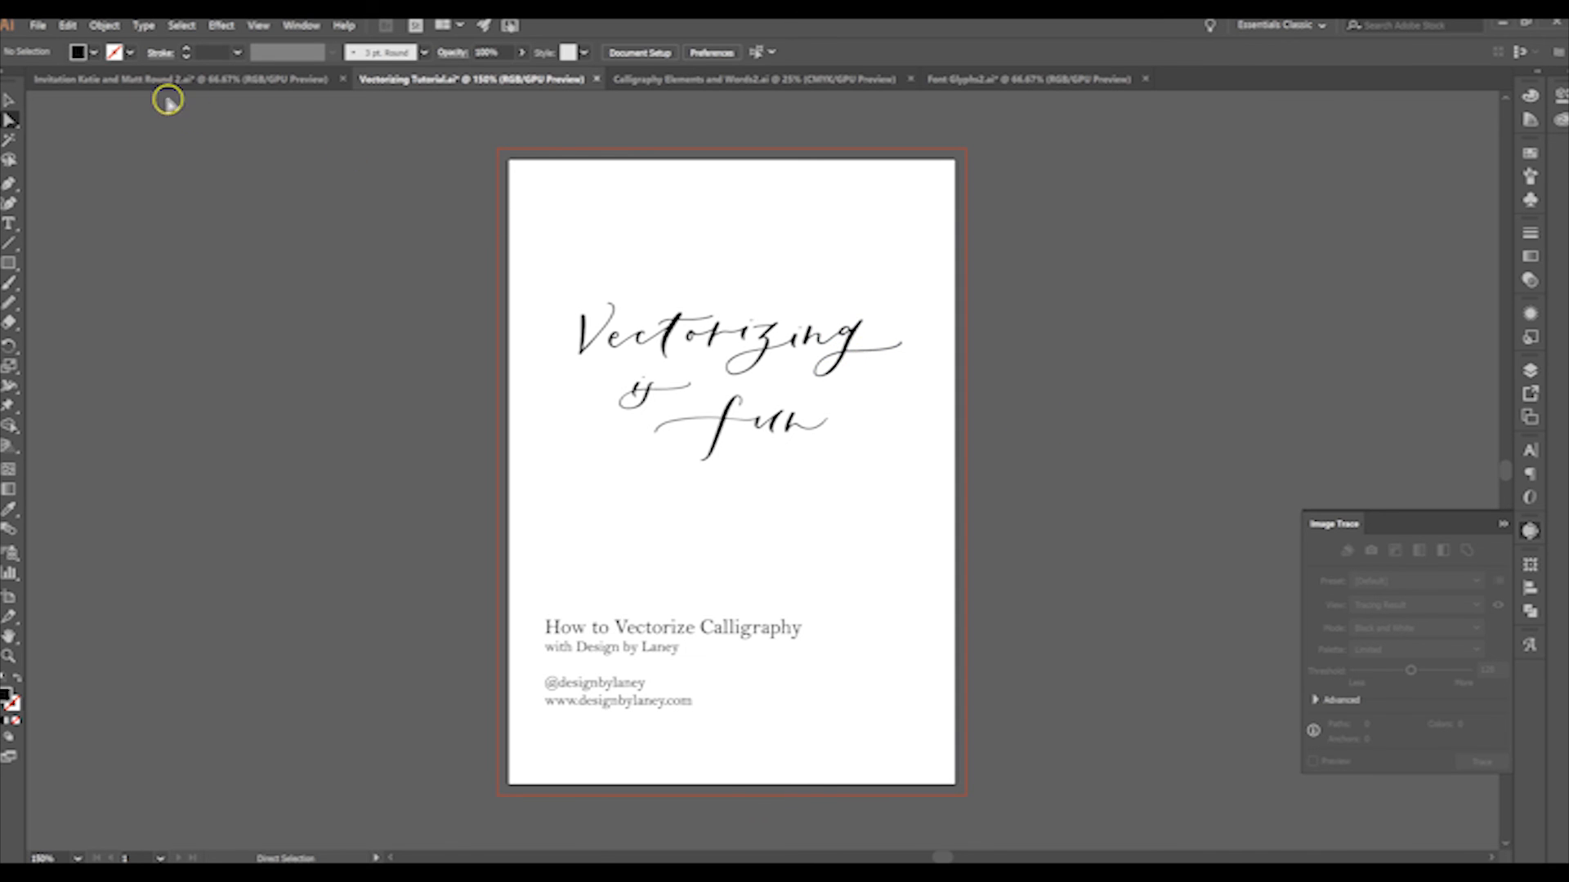
# Try scaling the whole "Vectorizing is fun" lettering uniformly by 300%
pyautogui.click(9, 100)
pyautogui.moveTo(534, 282); pyautogui.dragTo(977, 497)
pyautogui.press('s')
pyautogui.press('Return')
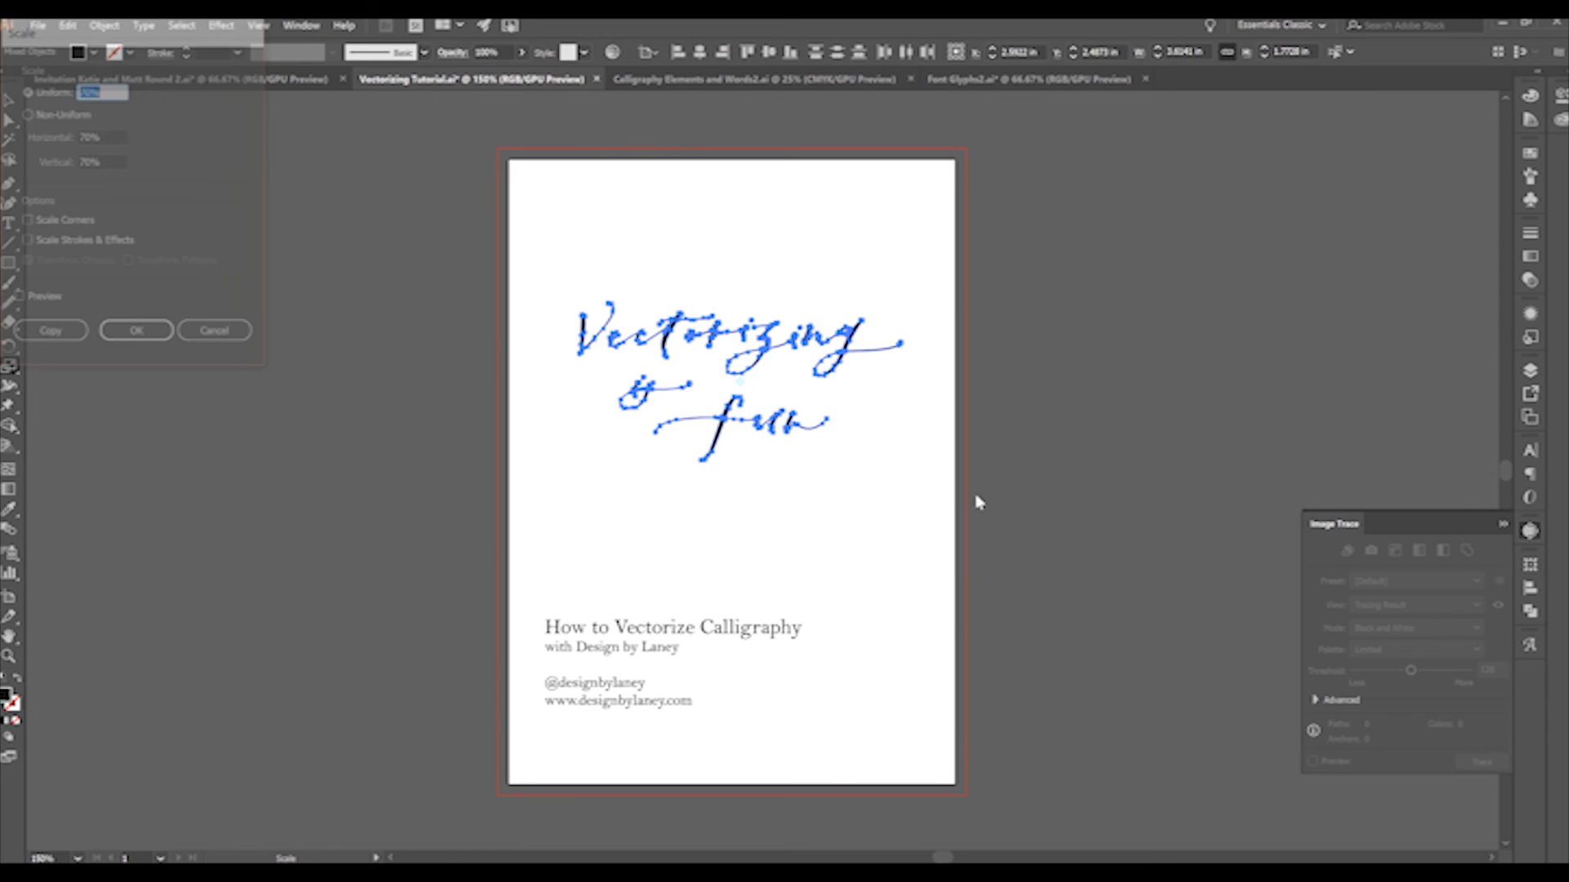
pyautogui.write('300')
pyautogui.press('Return')
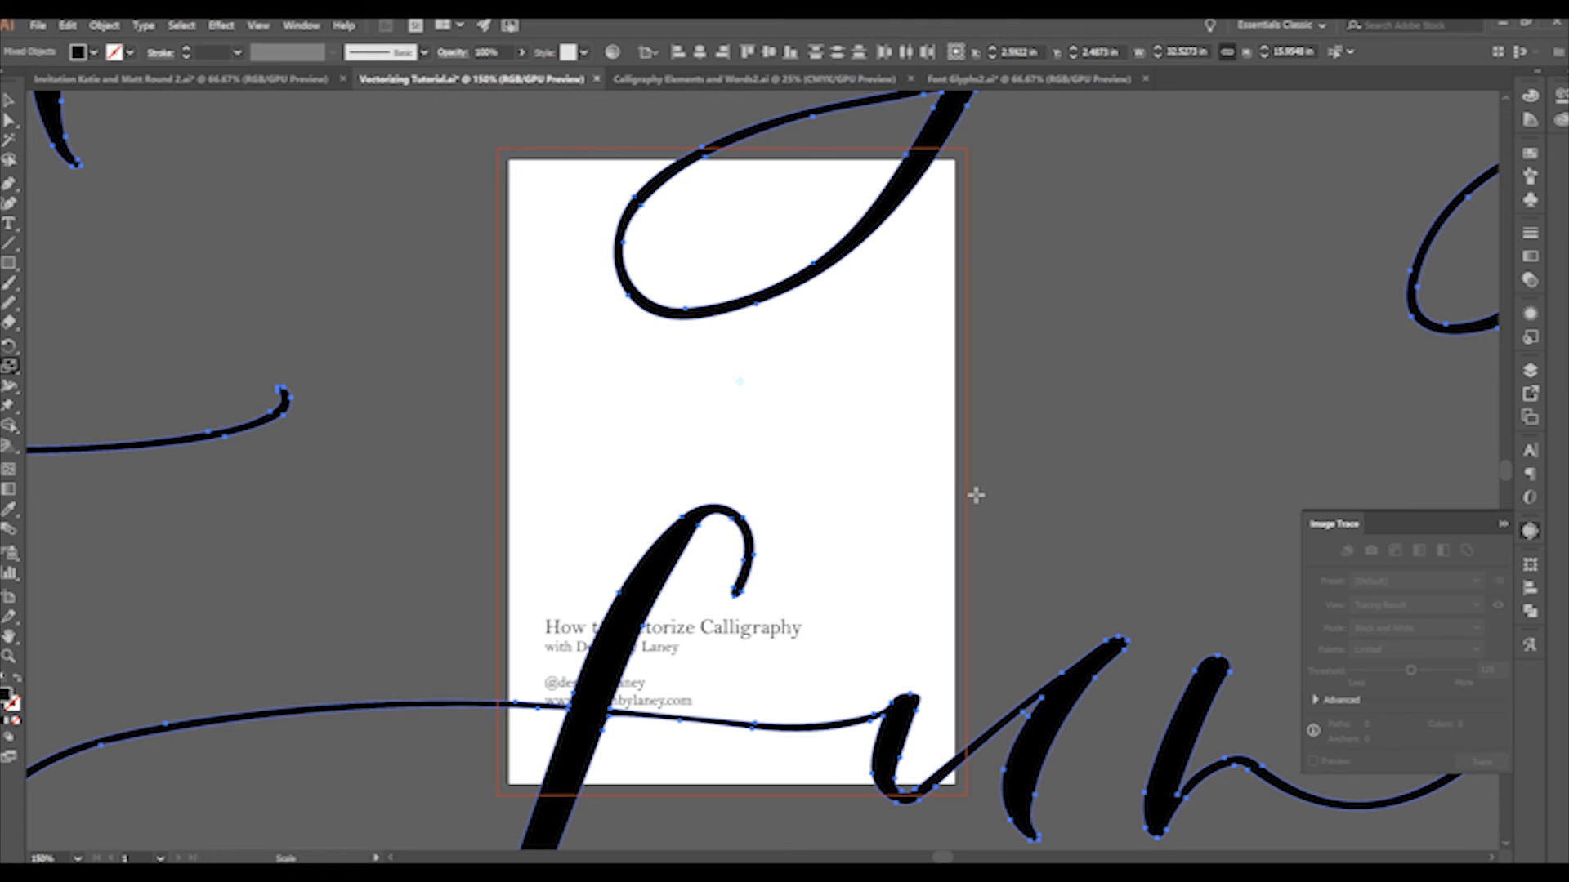
# Undo the enlargement of the lettering and deselect it
pyautogui.hotkey('ctrl', 'z')
pyautogui.hotkey('ctrl', 'z')
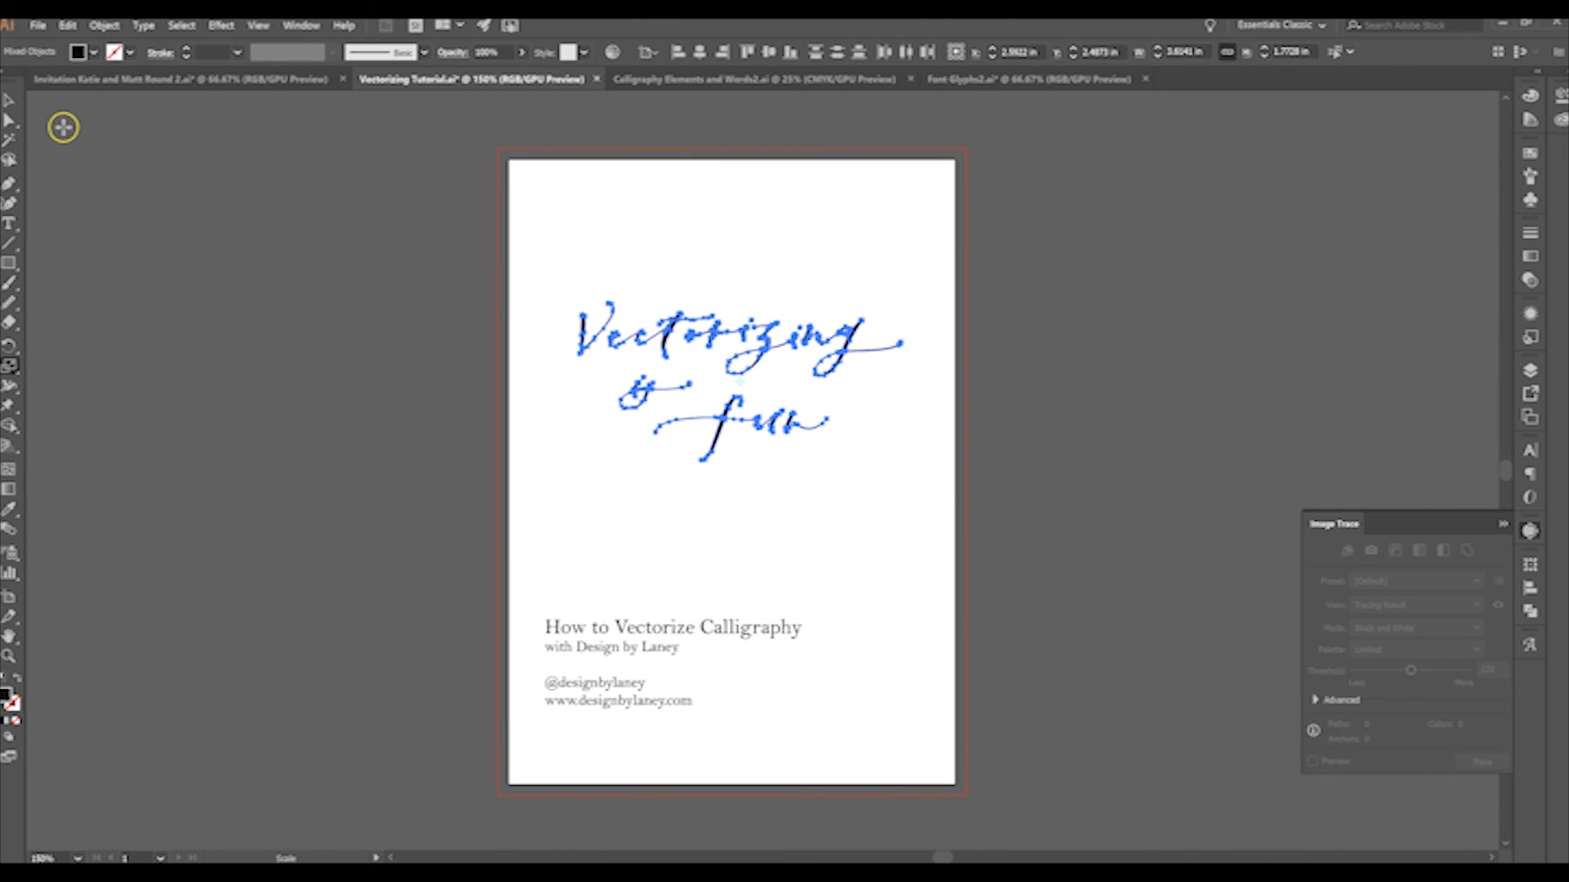
pyautogui.click(11, 100)
pyautogui.click(285, 405)
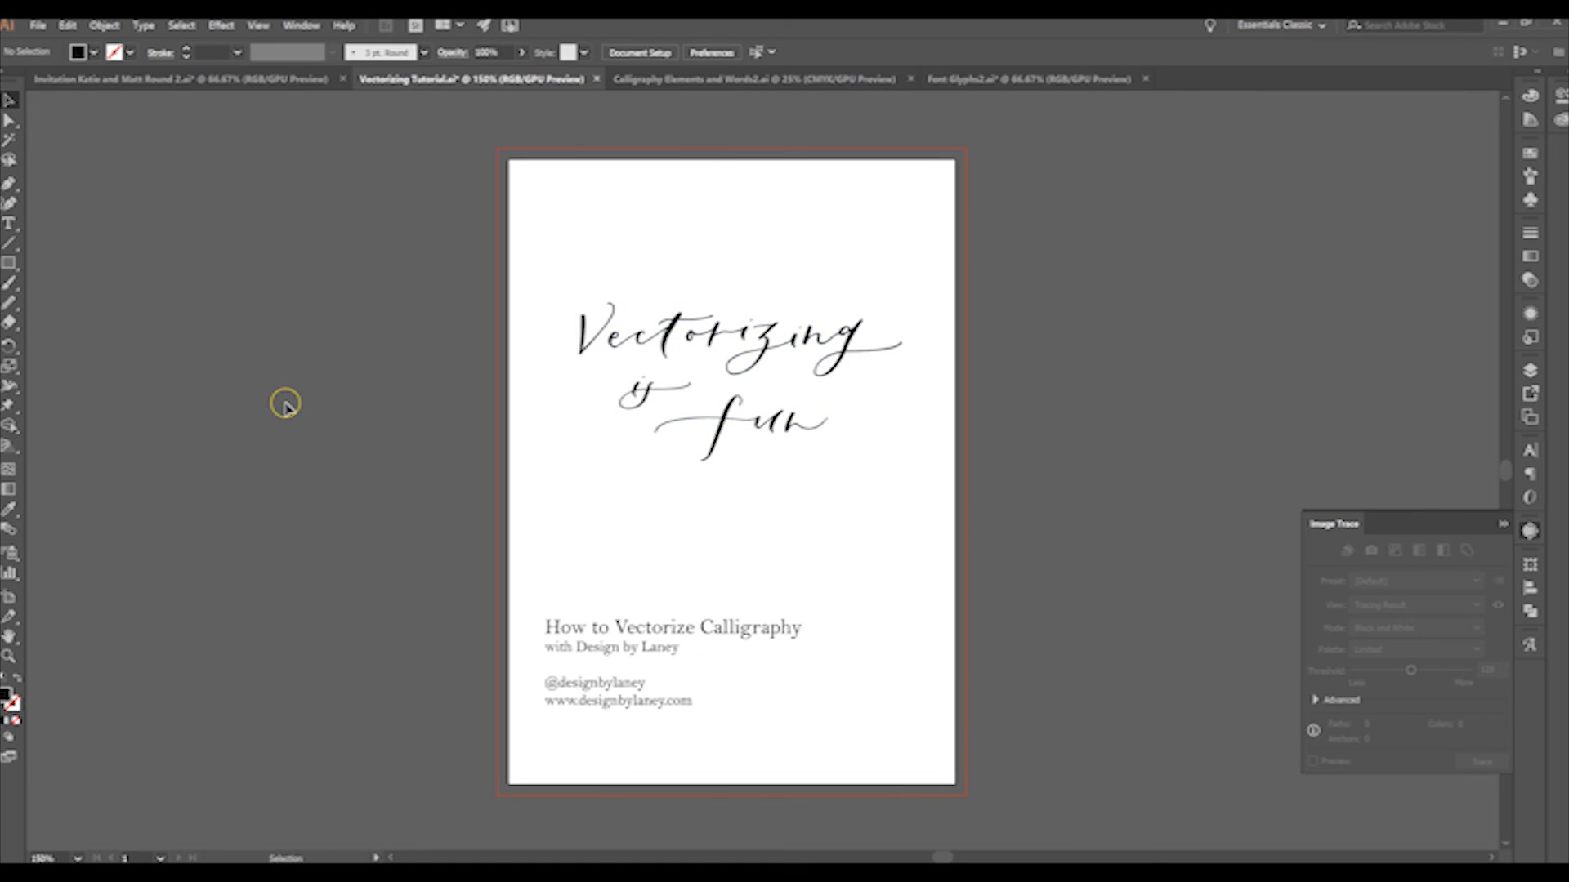